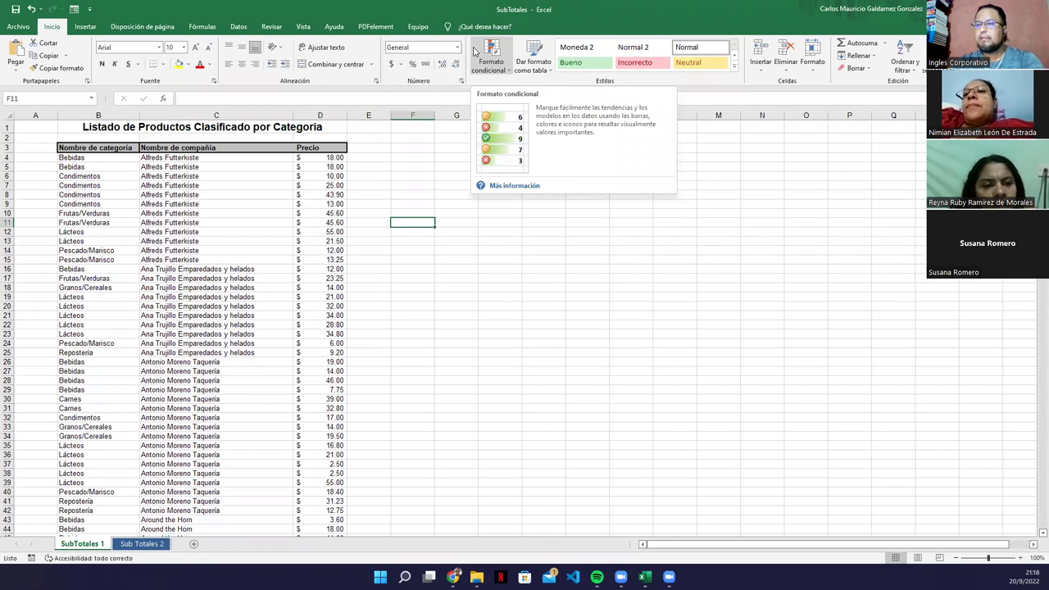
Step: Look over the product list on the SubTotales 1 sheet and the employee salary table on the Sub Totales 2 sheet
drag(180, 331, 172, 304)
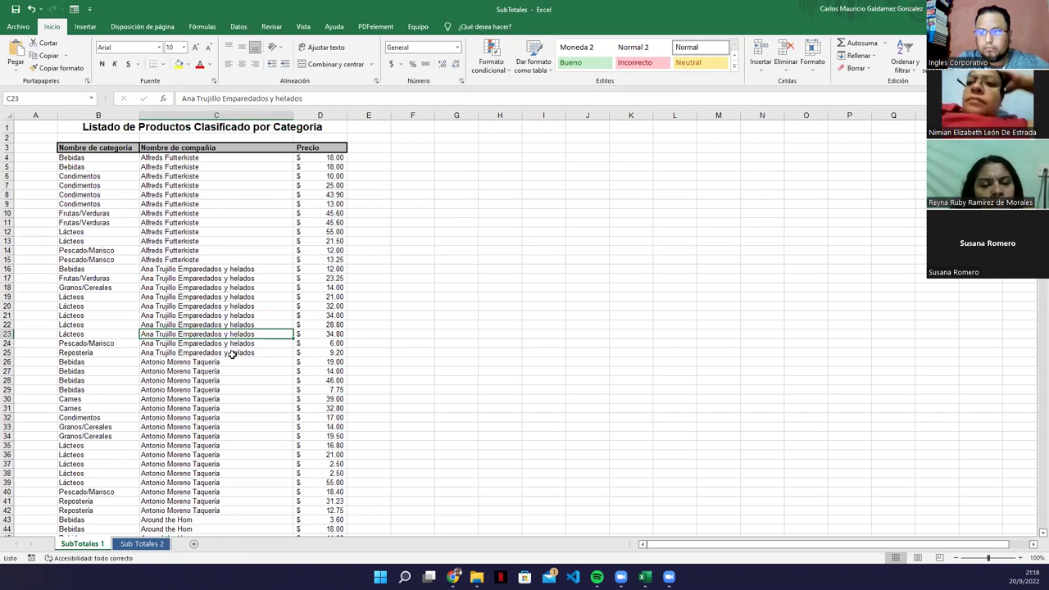
scroll(188, 459, down, 5)
scroll(145, 545, down, 1)
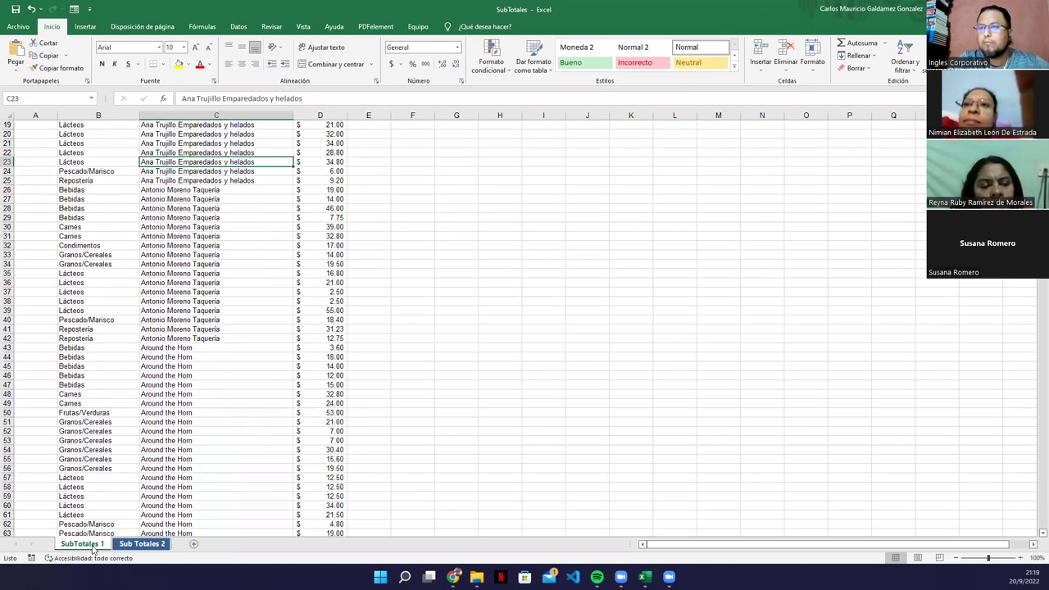
click(142, 544)
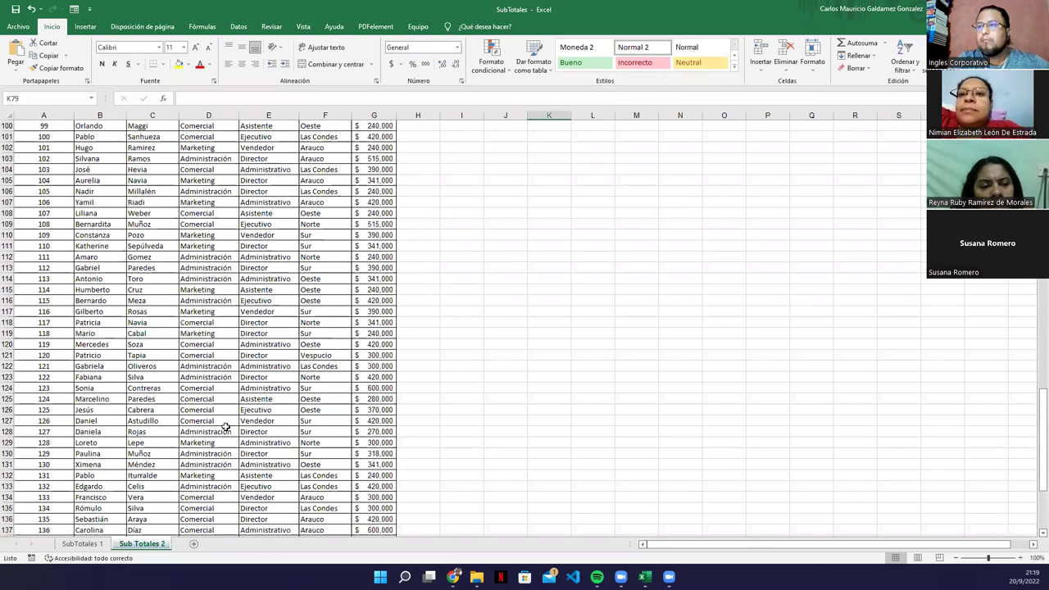
scroll(223, 414, up, 14)
scroll(220, 396, up, 19)
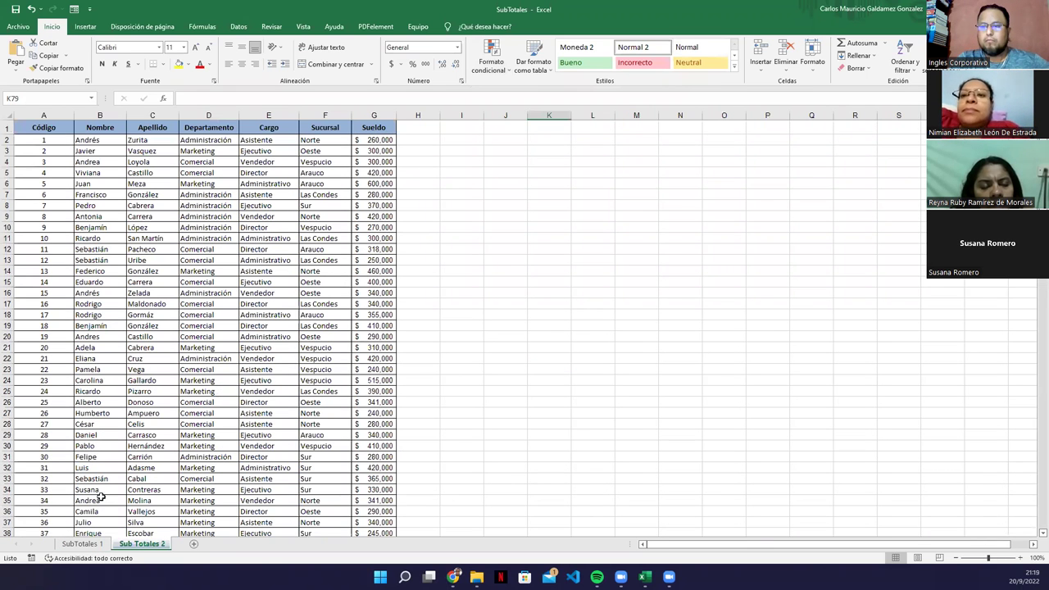
click(82, 544)
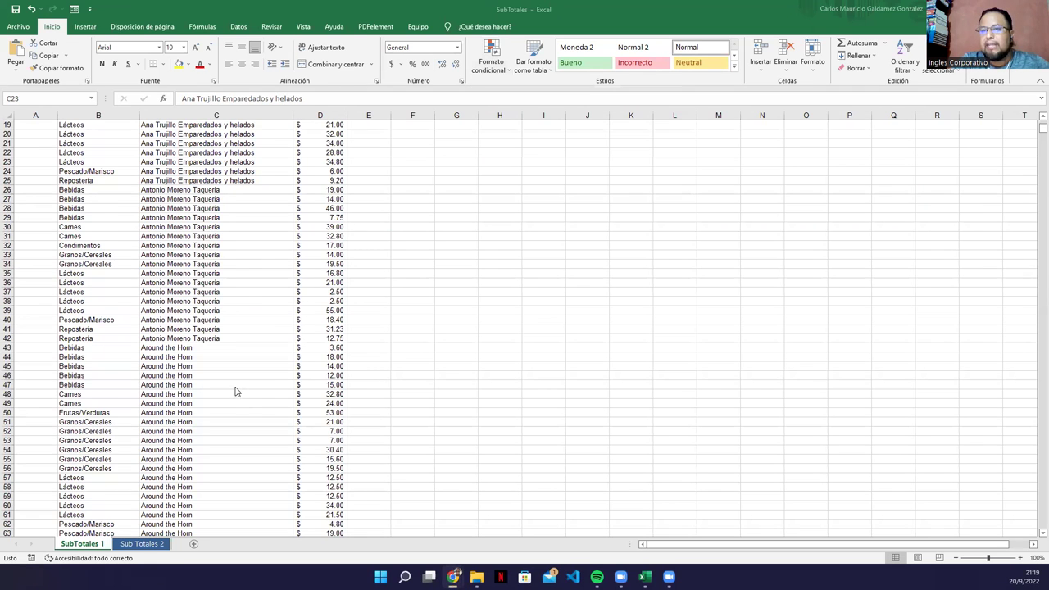
scroll(239, 391, up, 6)
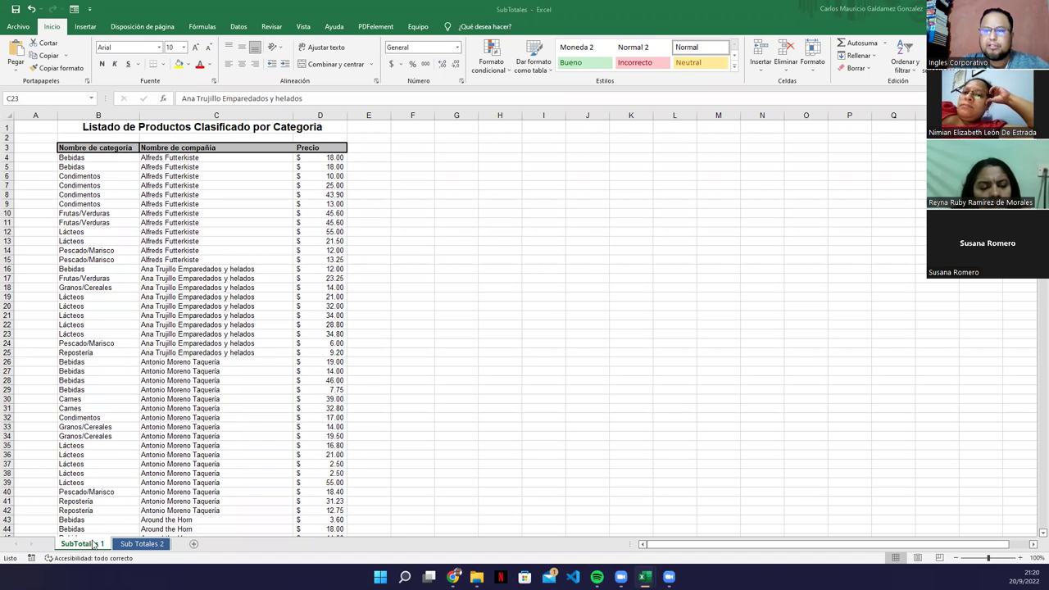
click(129, 545)
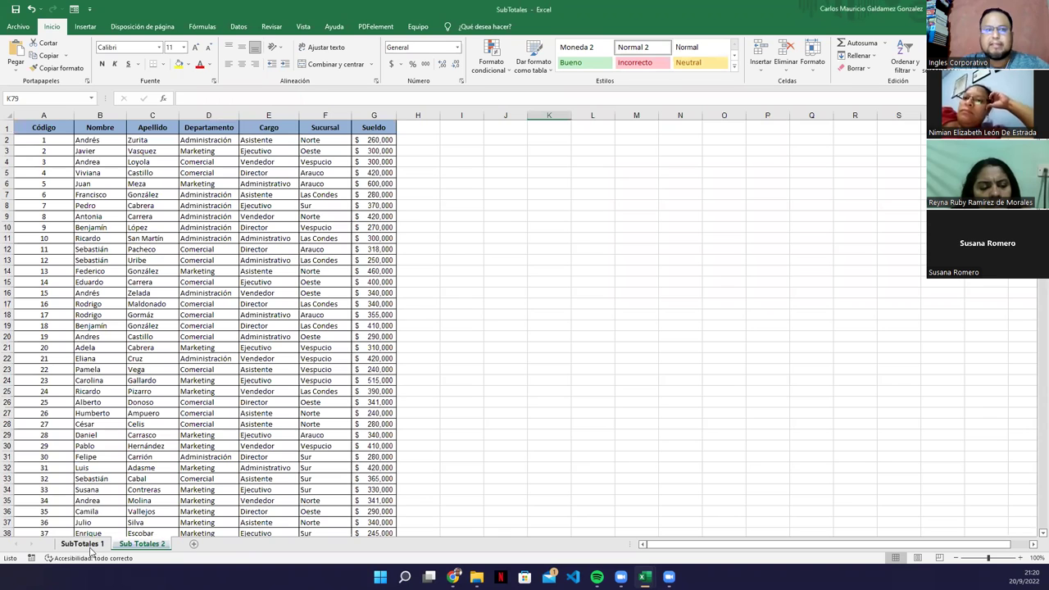
key(ctrl+Page_Up)
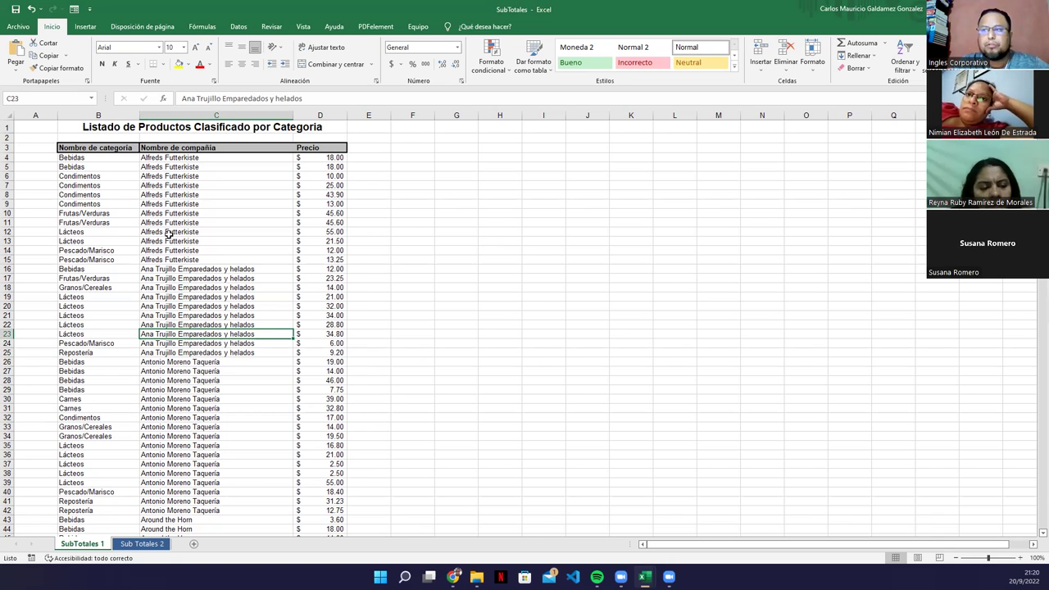
Step: Examine the product list's title, the category column down to its last row, and the company and price headings
key(ctrl+Up)
key(ctrl+Up)
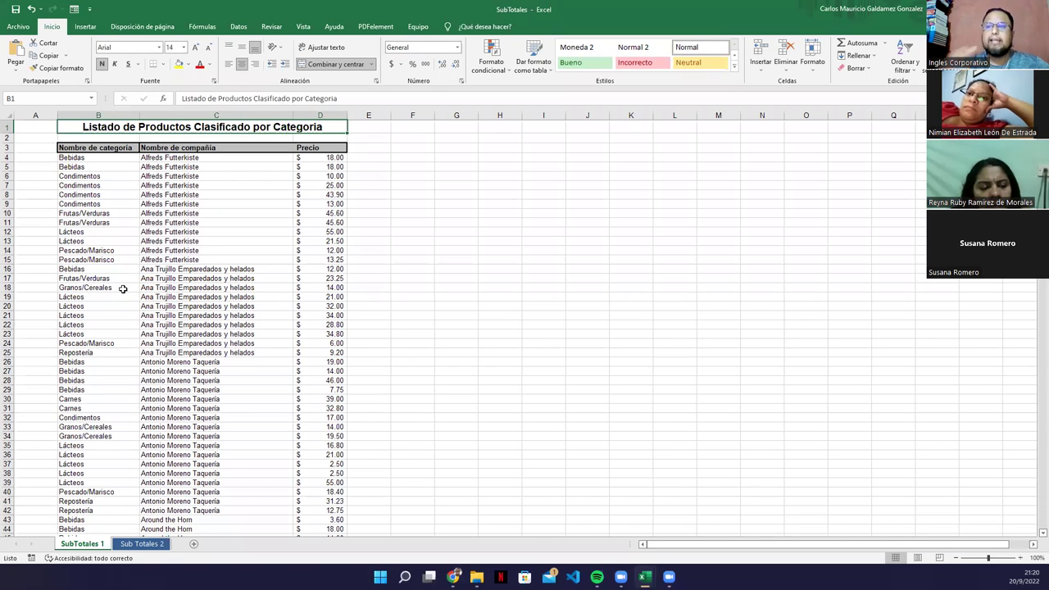
click(86, 159)
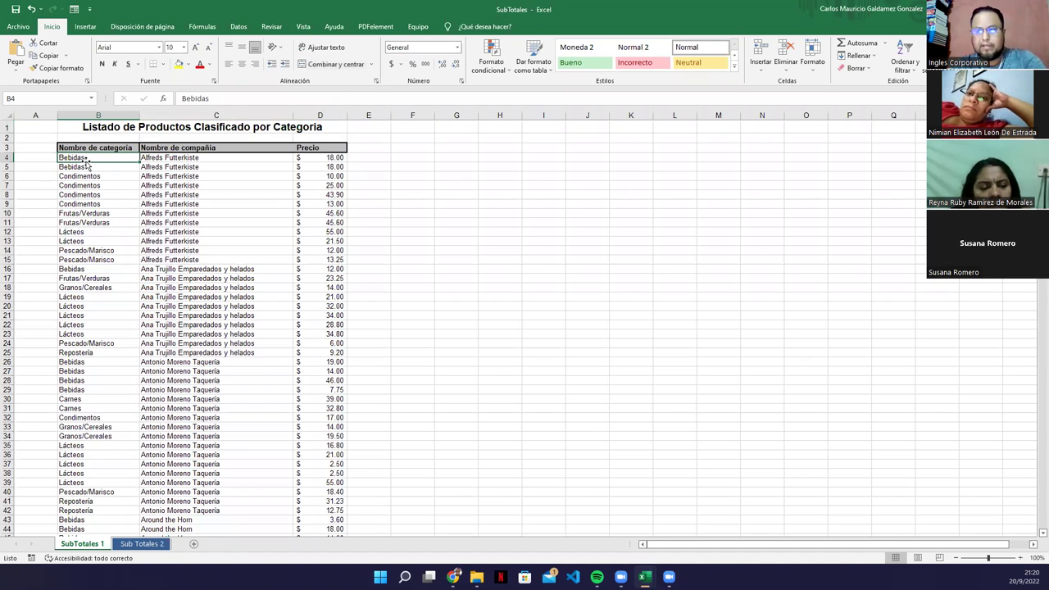
key(ctrl+shift+Down)
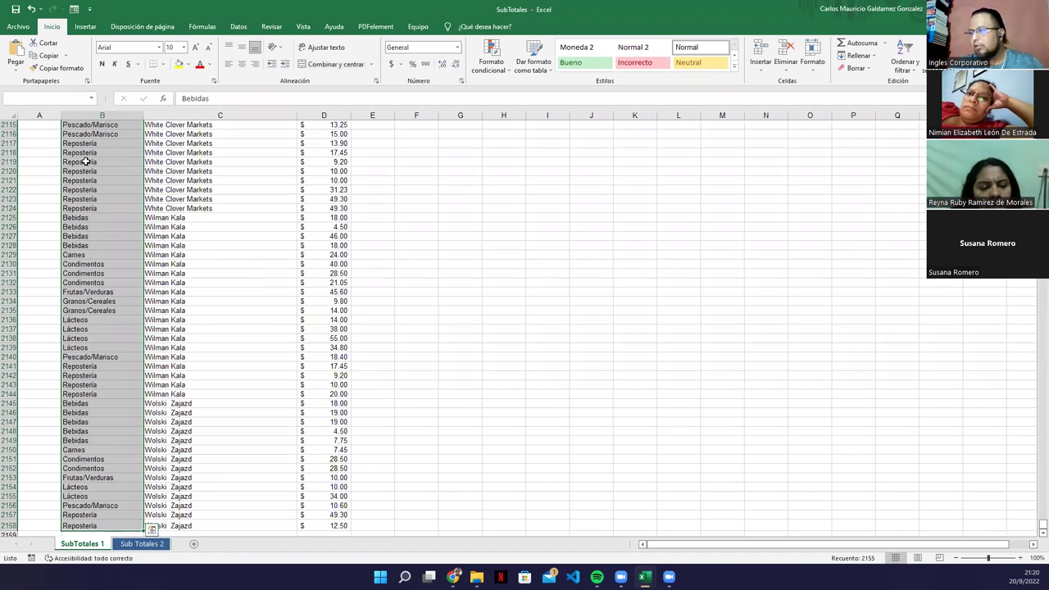
key(ctrl+Up)
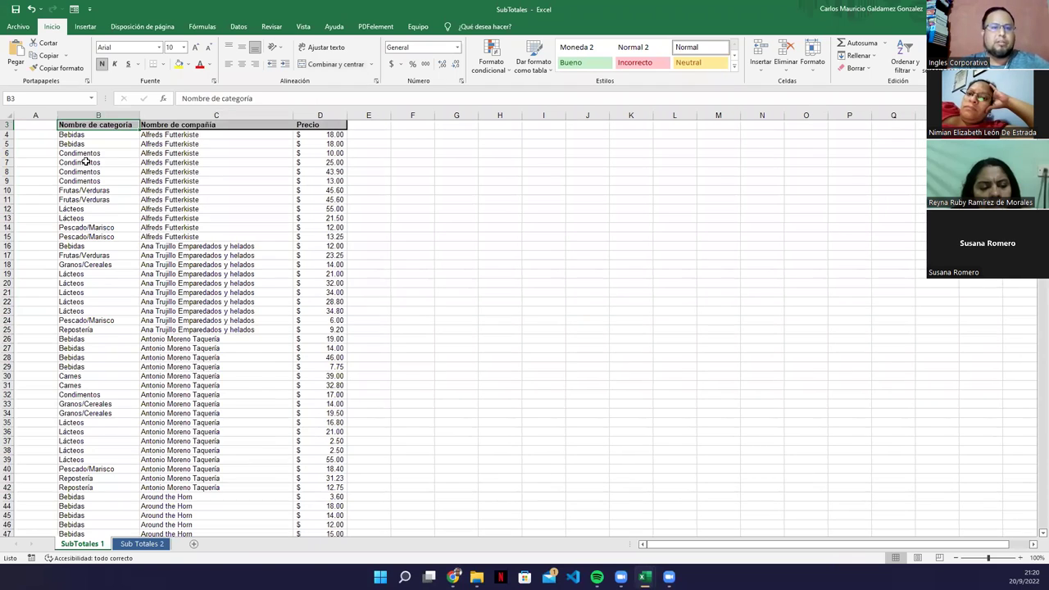
key(Up)
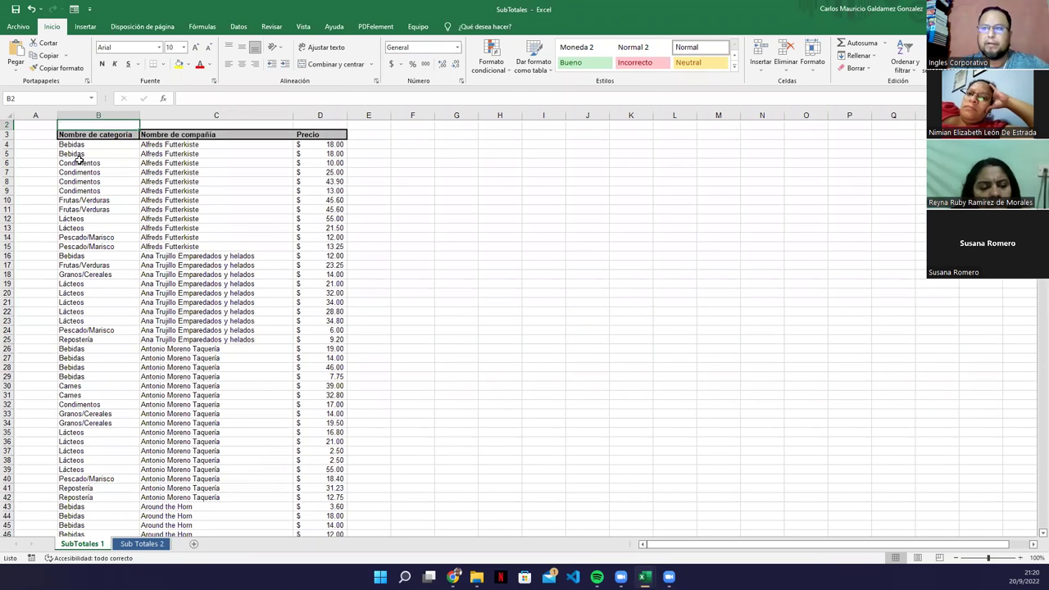
click(165, 135)
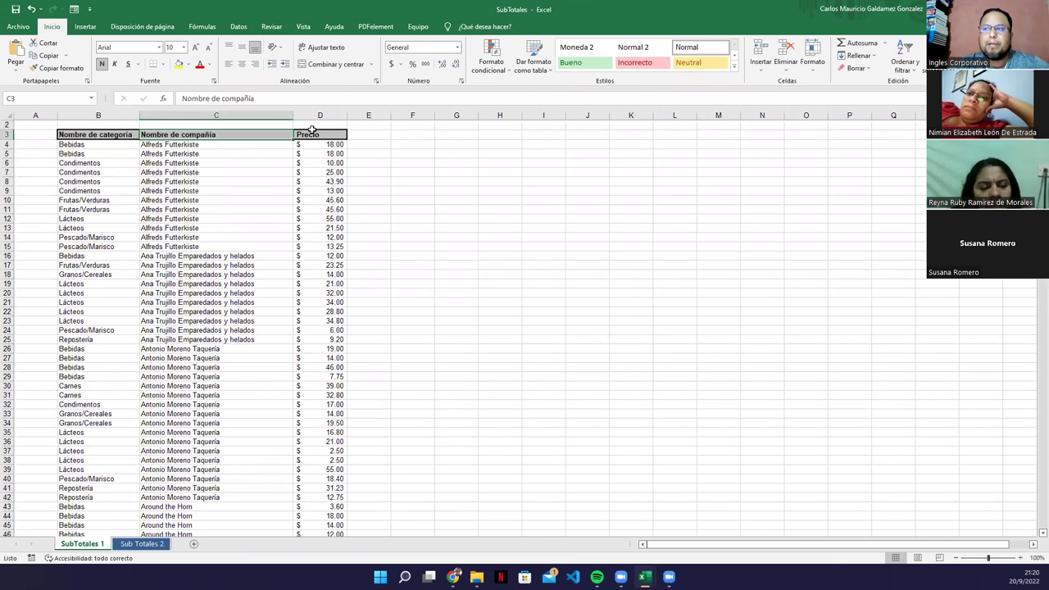
key(Up)
key(Right)
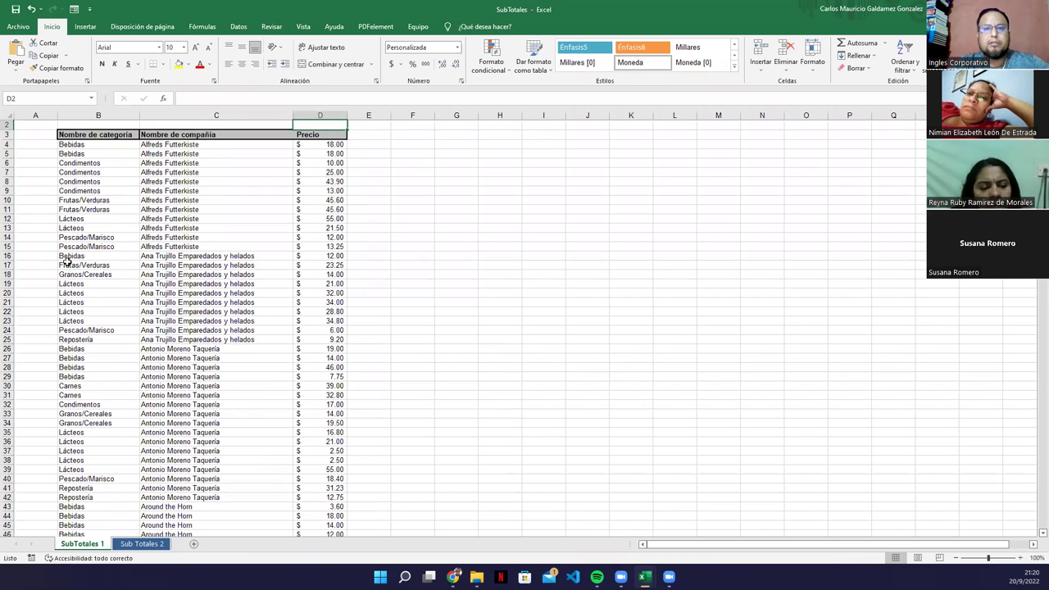
click(453, 576)
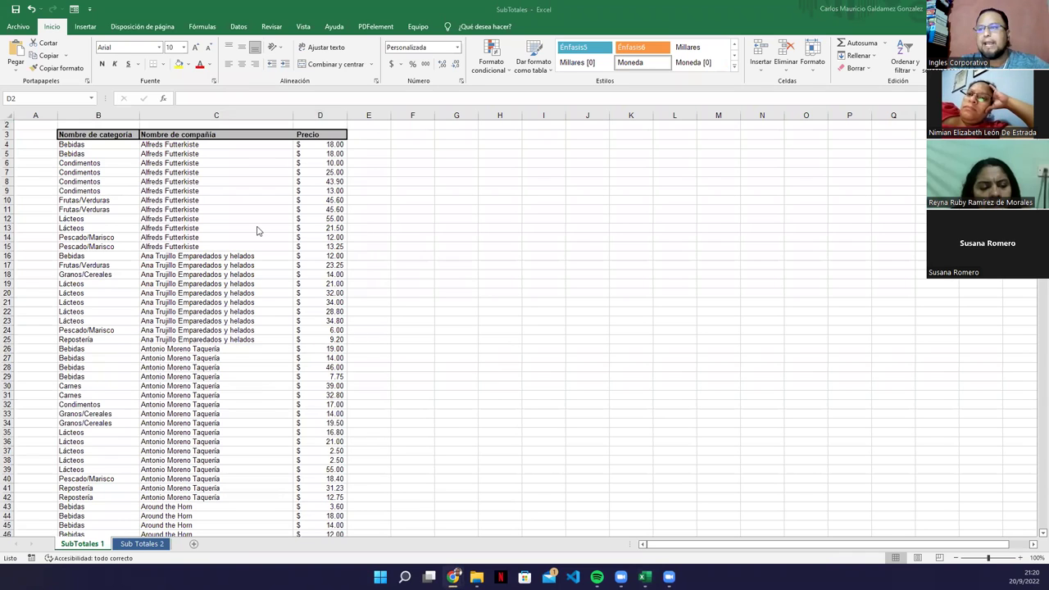
key(alt+Tab)
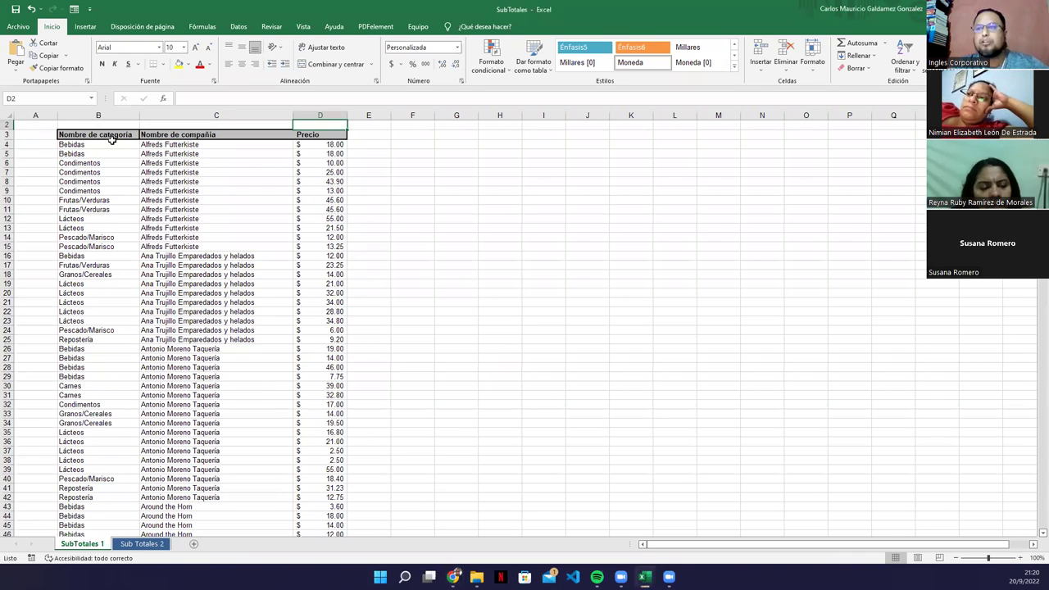
Step: Select the whole product table including its header row, B3:D2158, and return to the start of the list
click(112, 138)
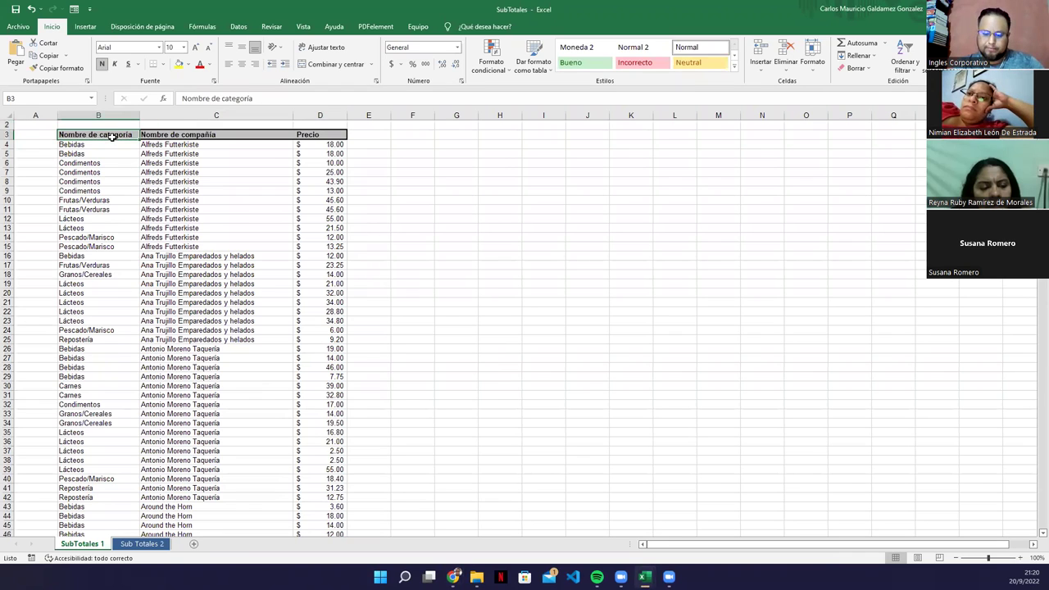
drag(112, 138, 139, 531)
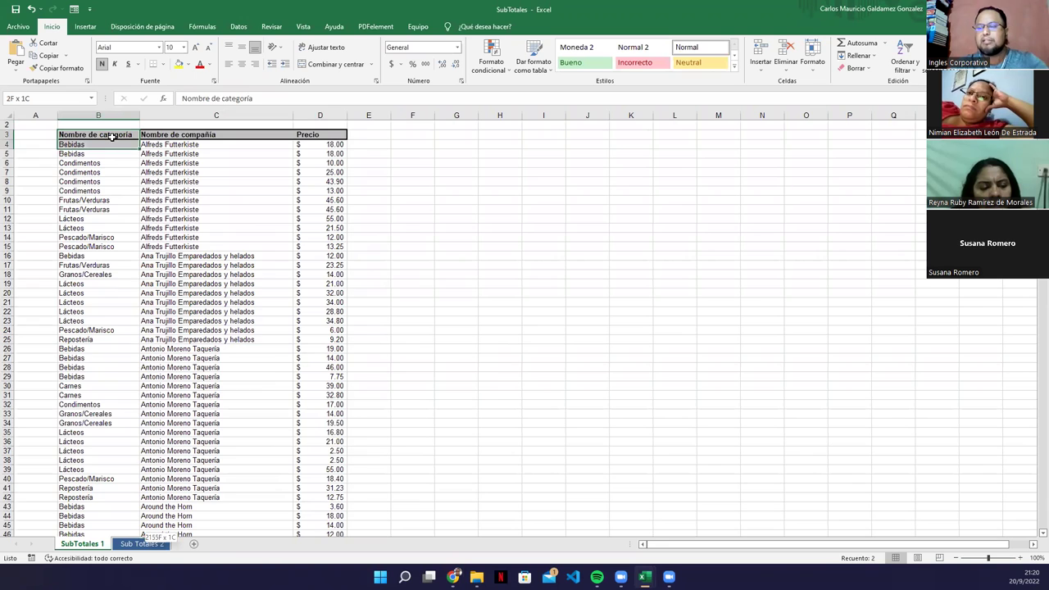
key(ctrl+shift+End)
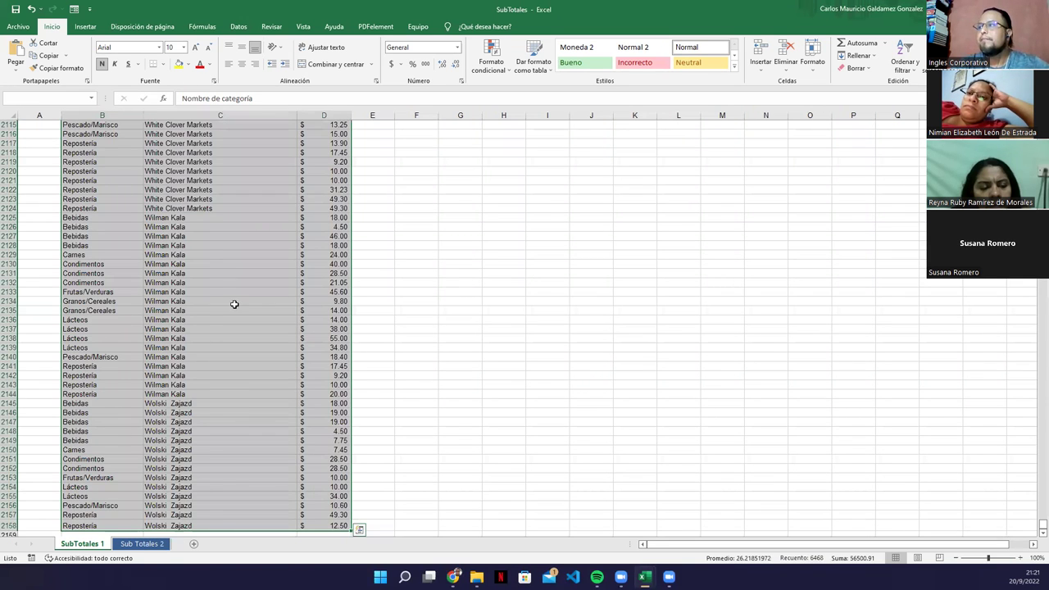
scroll(234, 304, up, 16)
scroll(229, 295, up, 16)
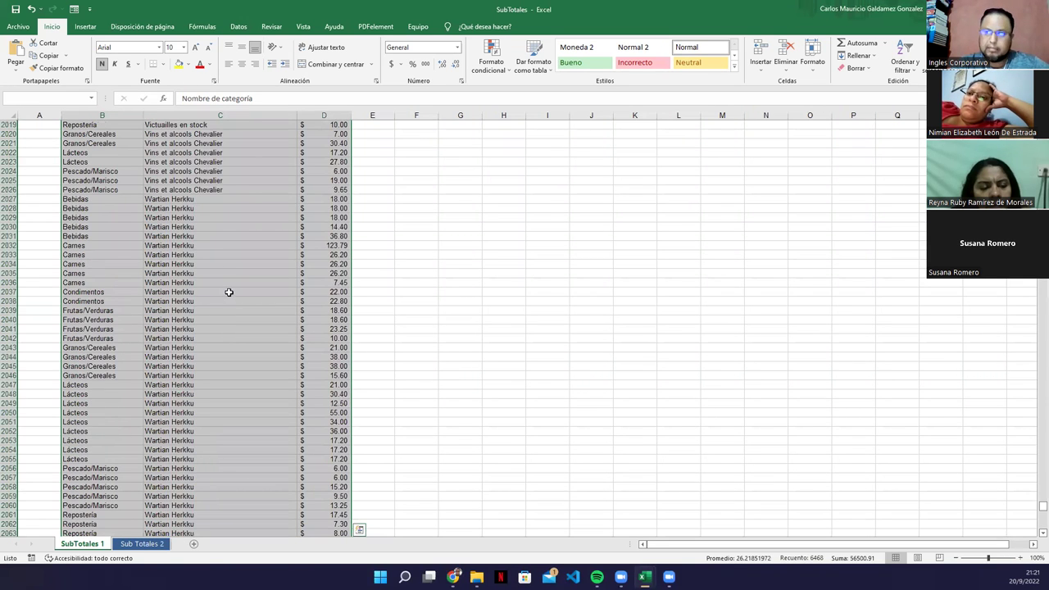
scroll(228, 291, up, 17)
scroll(229, 292, up, 18)
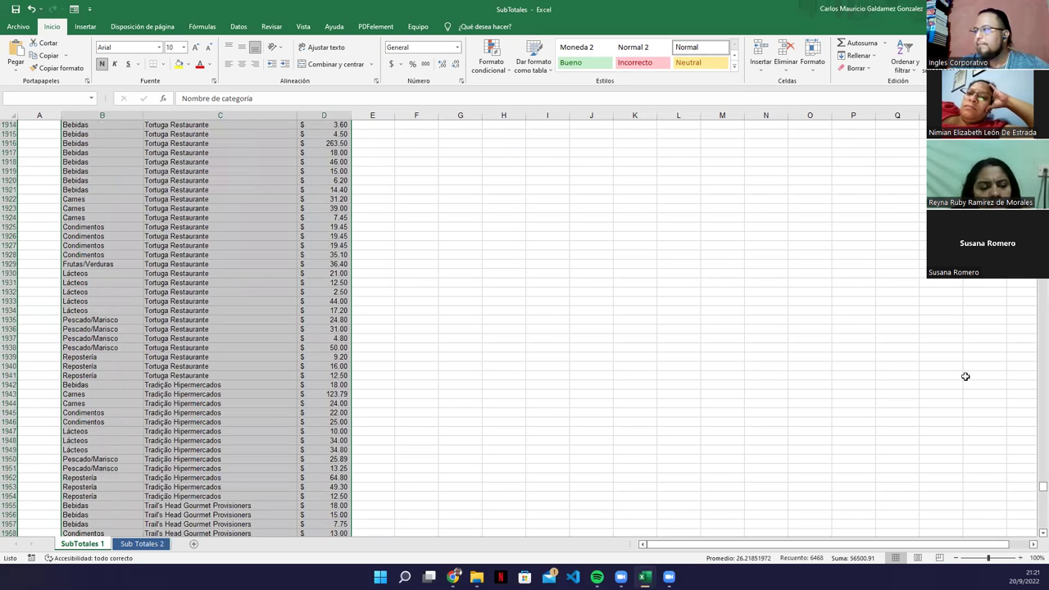
scroll(1035, 508, up, 20)
drag(1042, 474, 1042, 124)
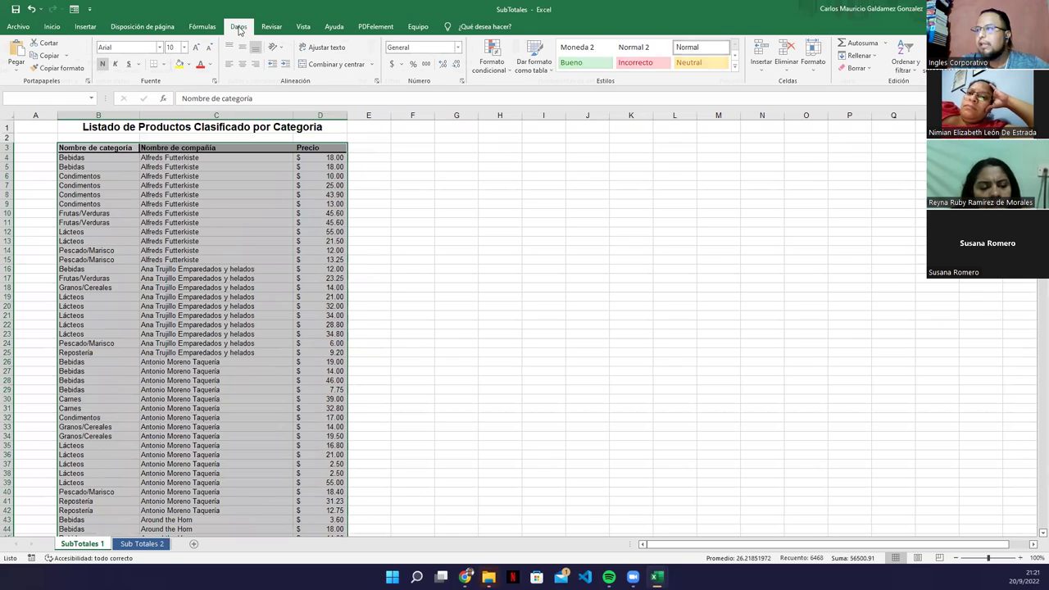
Step: Open the Subtotals settings for the selected product table
click(238, 27)
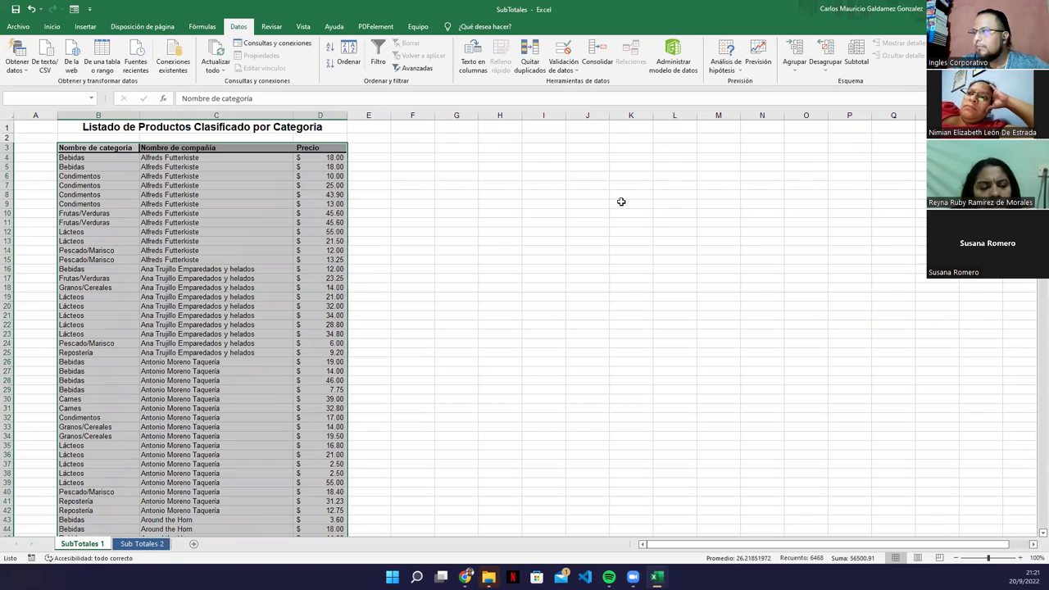
click(856, 61)
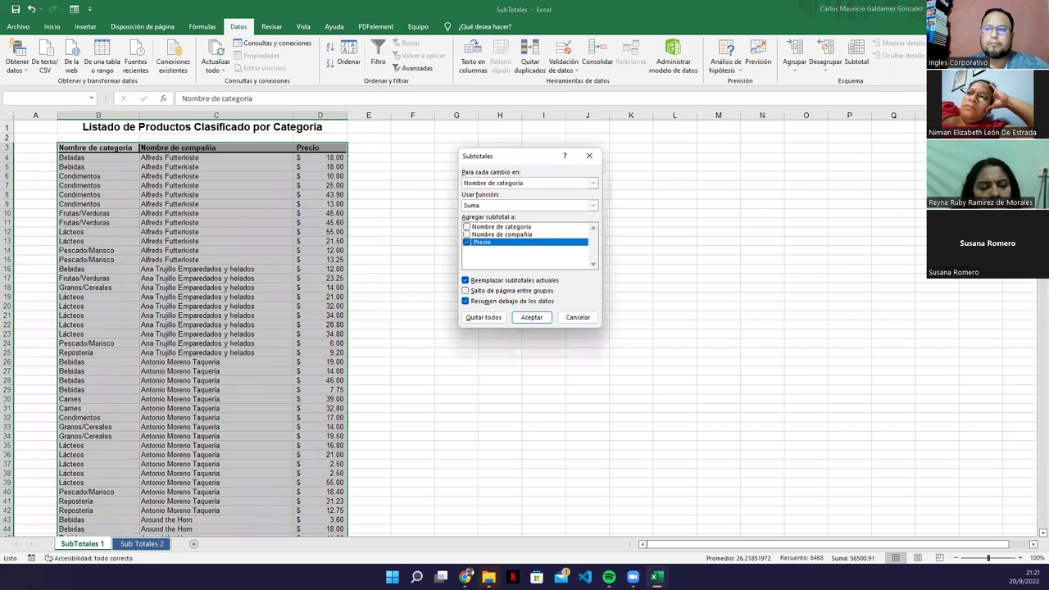
key(Return)
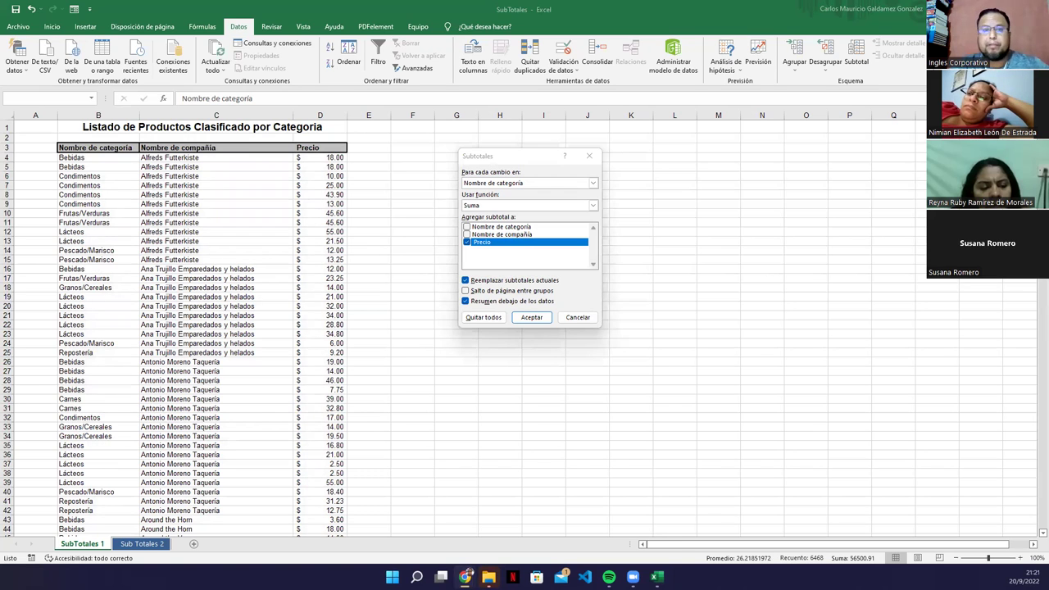
Step: Try Nombre de compañía and Precio as the subtotal grouping field, and set it back to Nombre de categoría
click(572, 186)
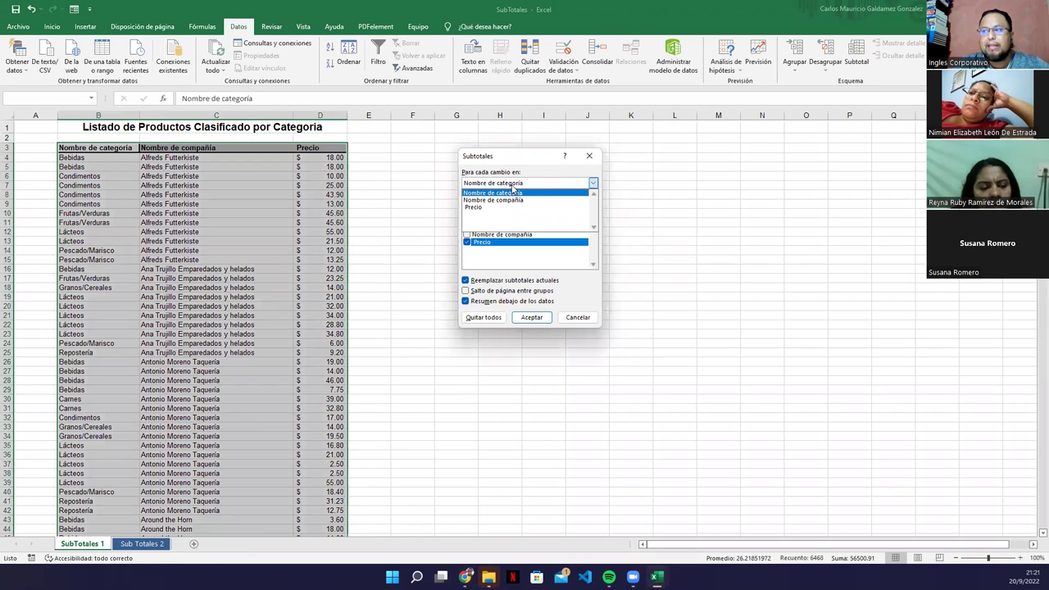
click(509, 192)
click(514, 189)
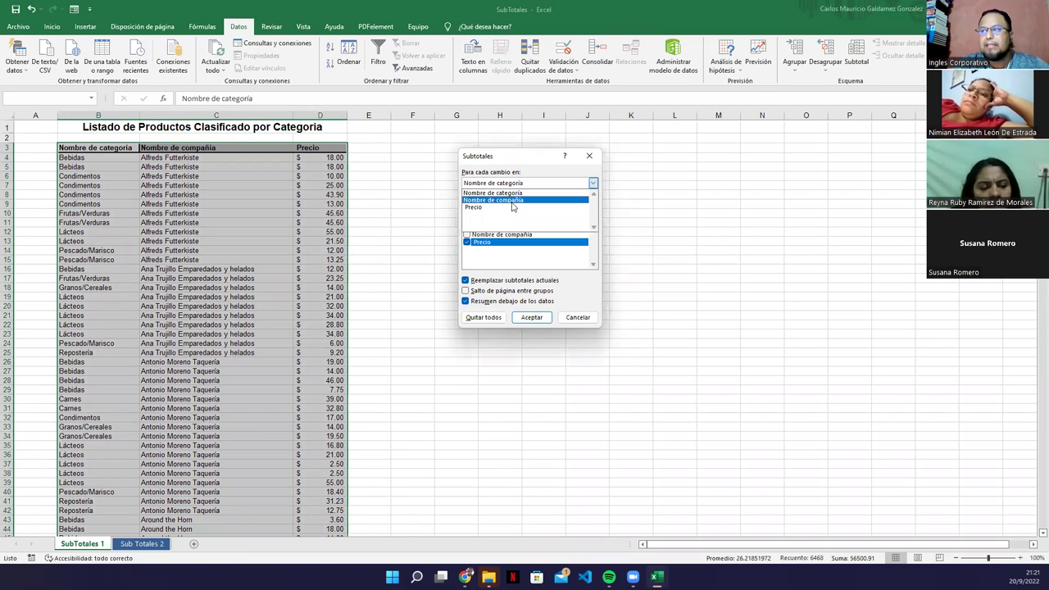
click(513, 201)
click(518, 188)
click(505, 210)
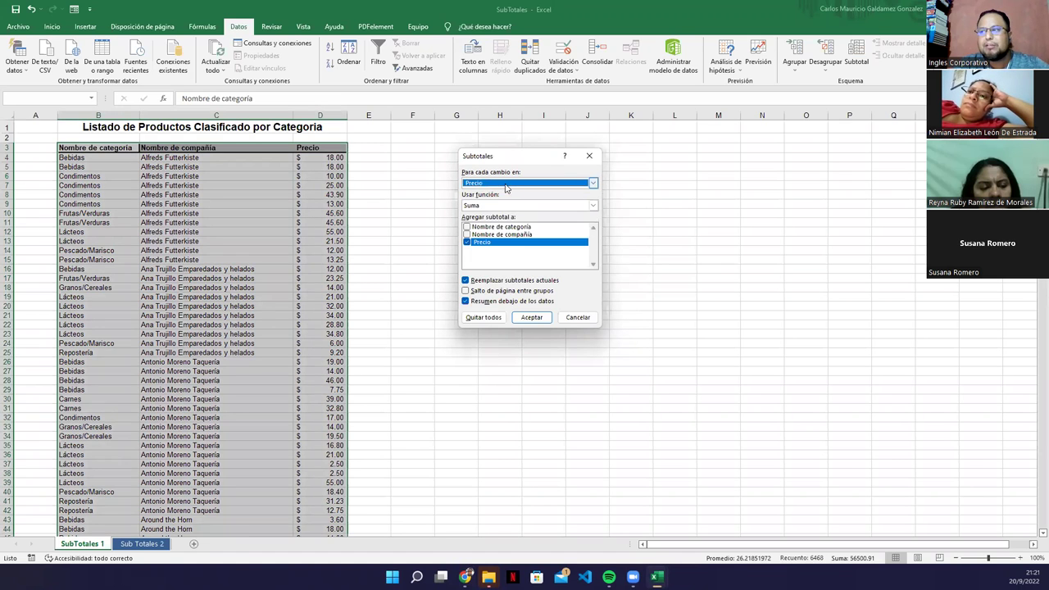
click(508, 185)
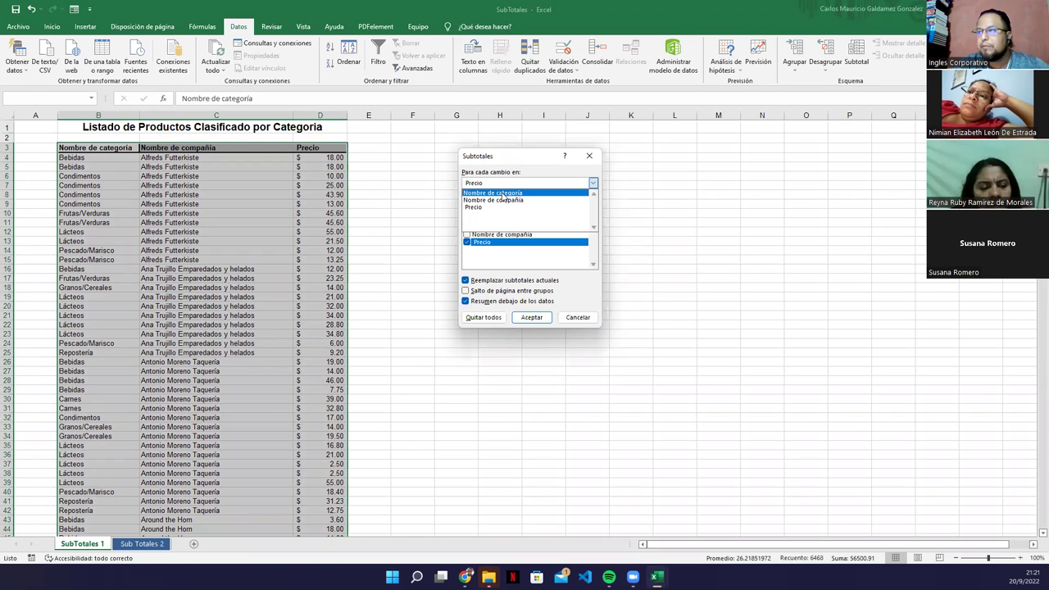
click(501, 193)
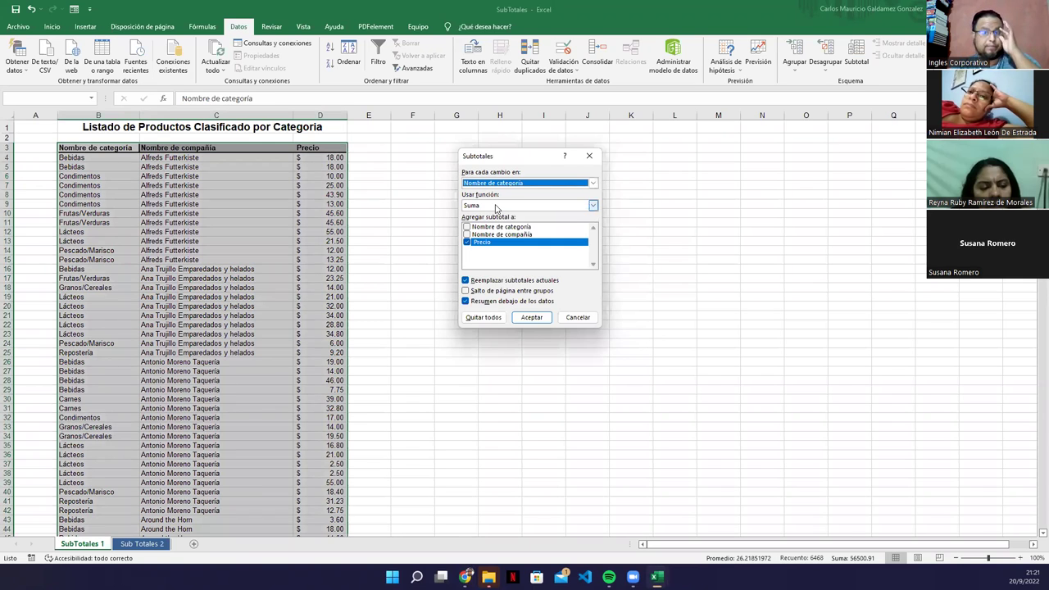
Step: Examine the summary functions available for the subtotals, from Suma to Desvestp, keeping Suma selected
click(496, 206)
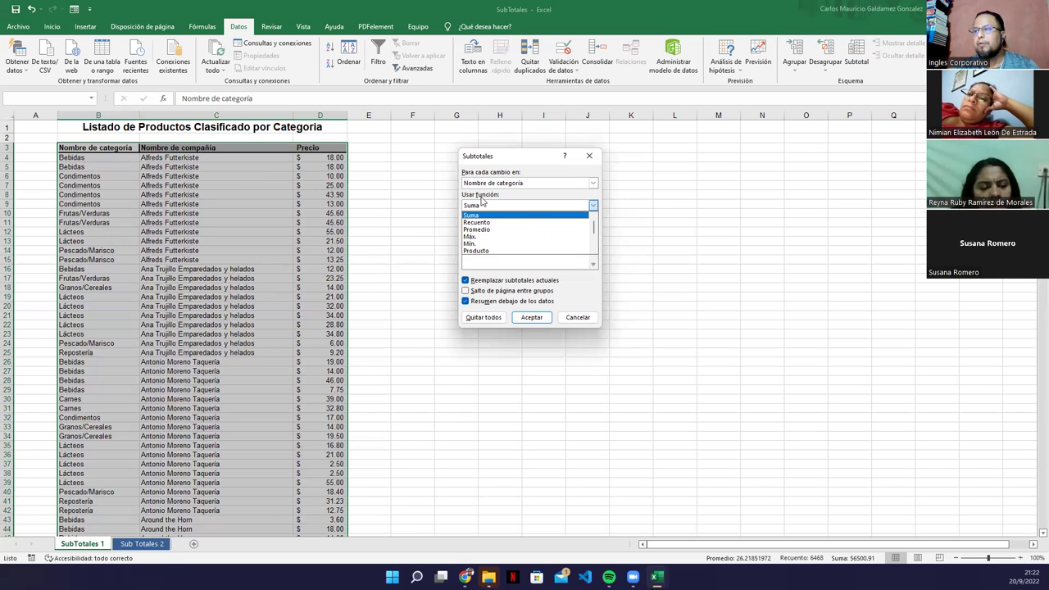
key(Up)
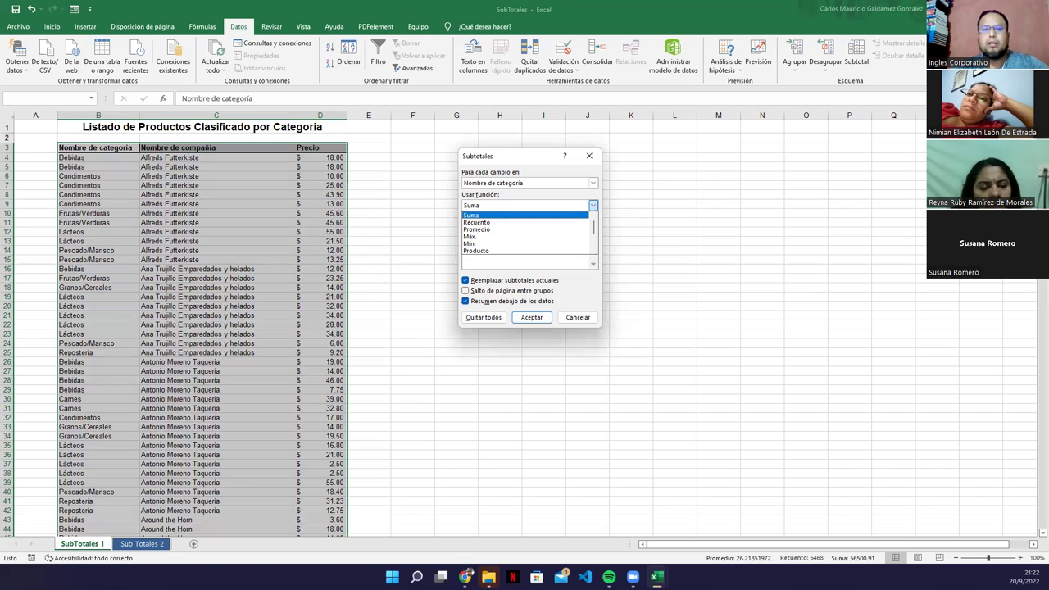
key(Return)
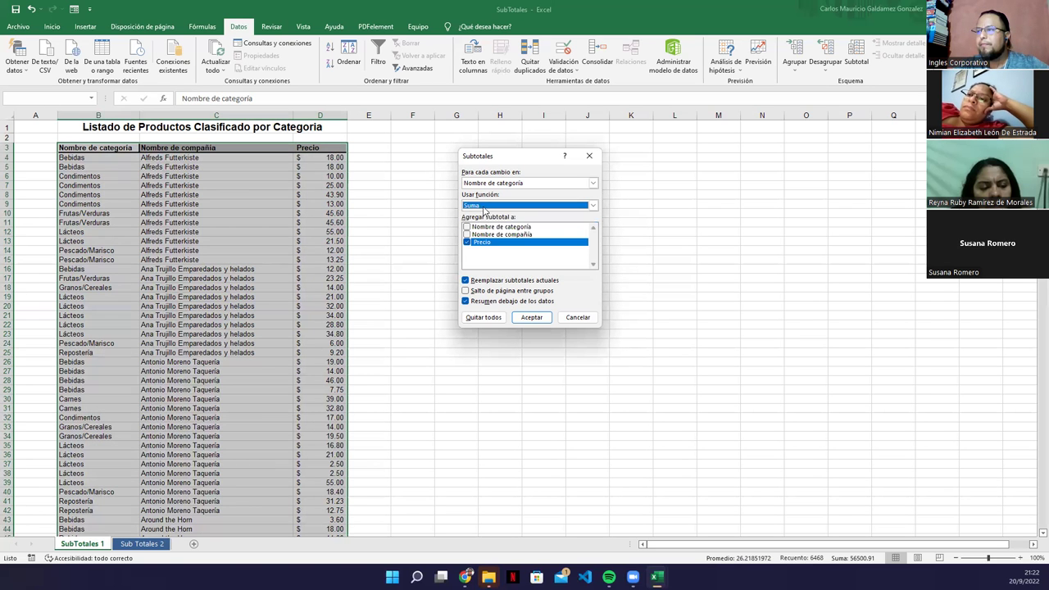
click(486, 208)
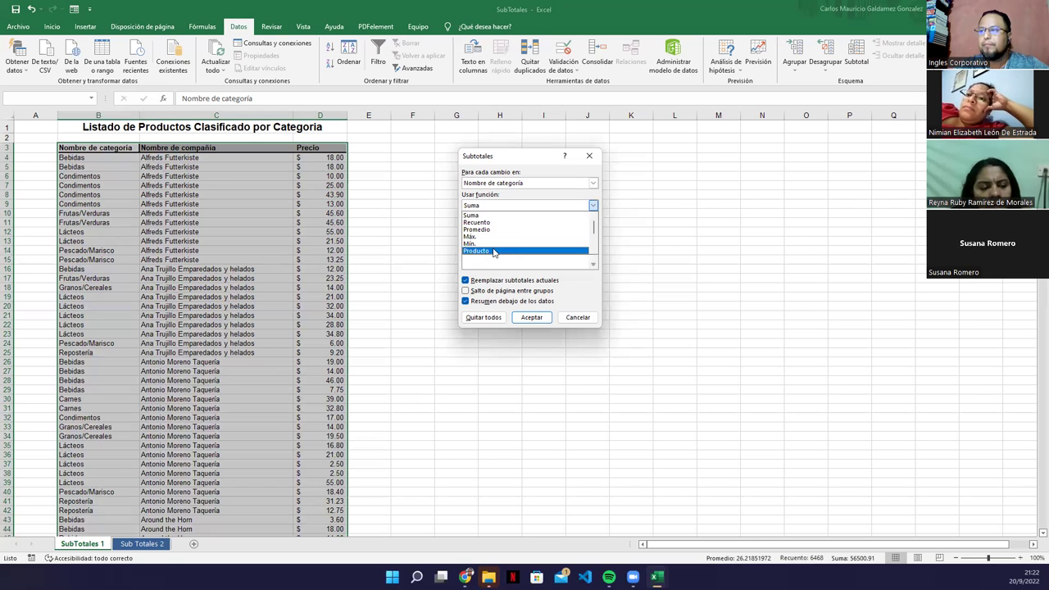
scroll(500, 250, down, 2)
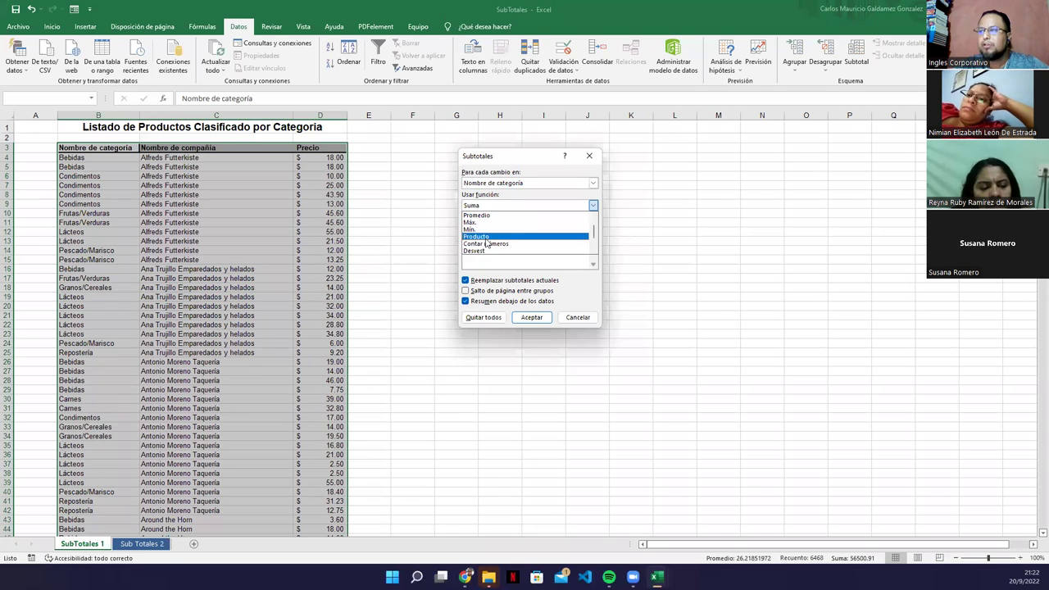
scroll(484, 243, down, 1)
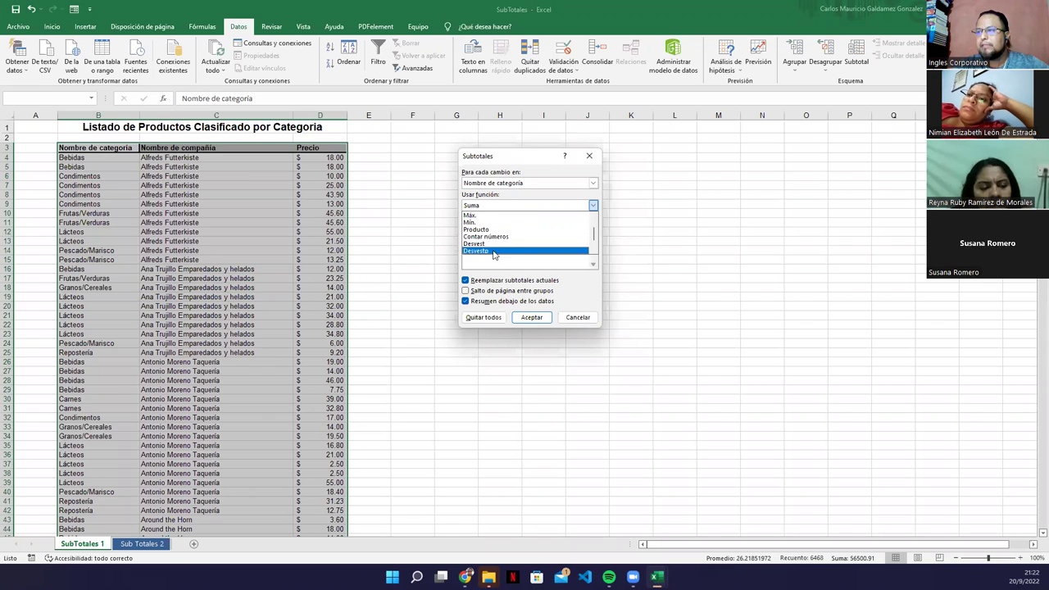
scroll(492, 250, down, 2)
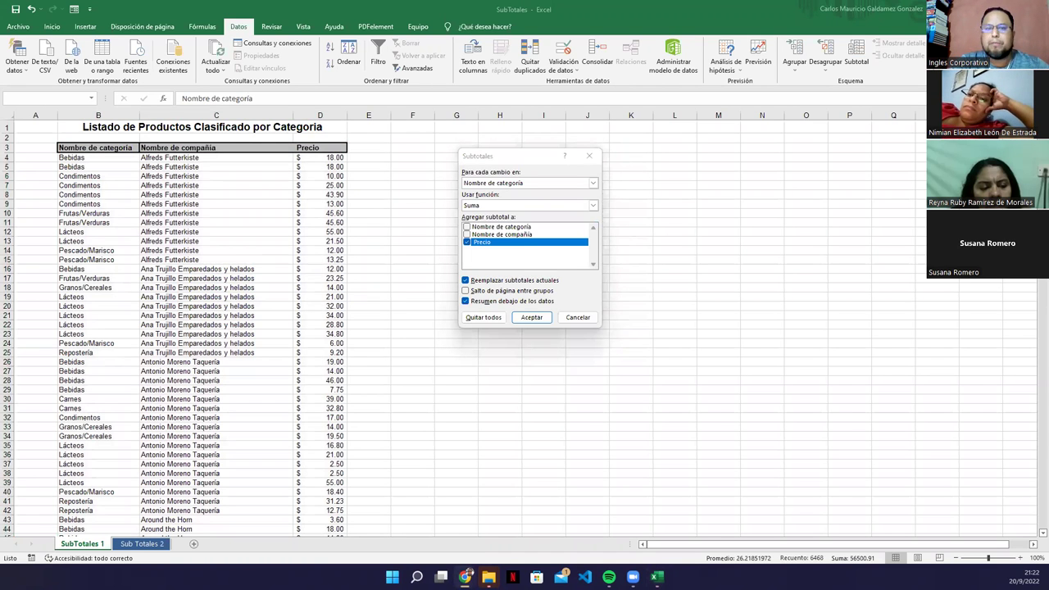
Step: Keep Nombre de categoría as the subtotal grouping field and set the summary function to Recuento
click(593, 183)
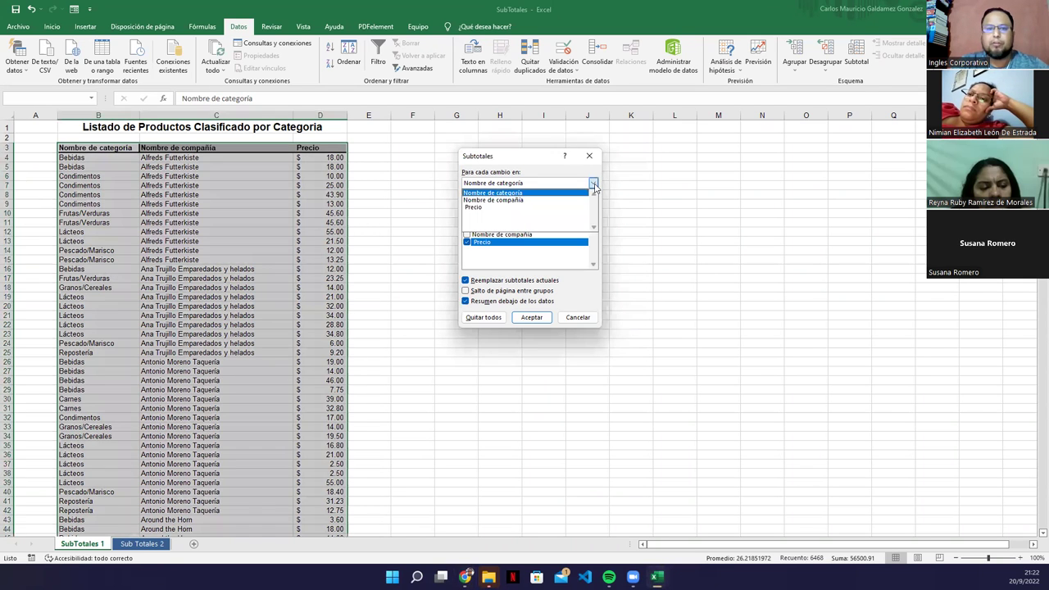
click(509, 193)
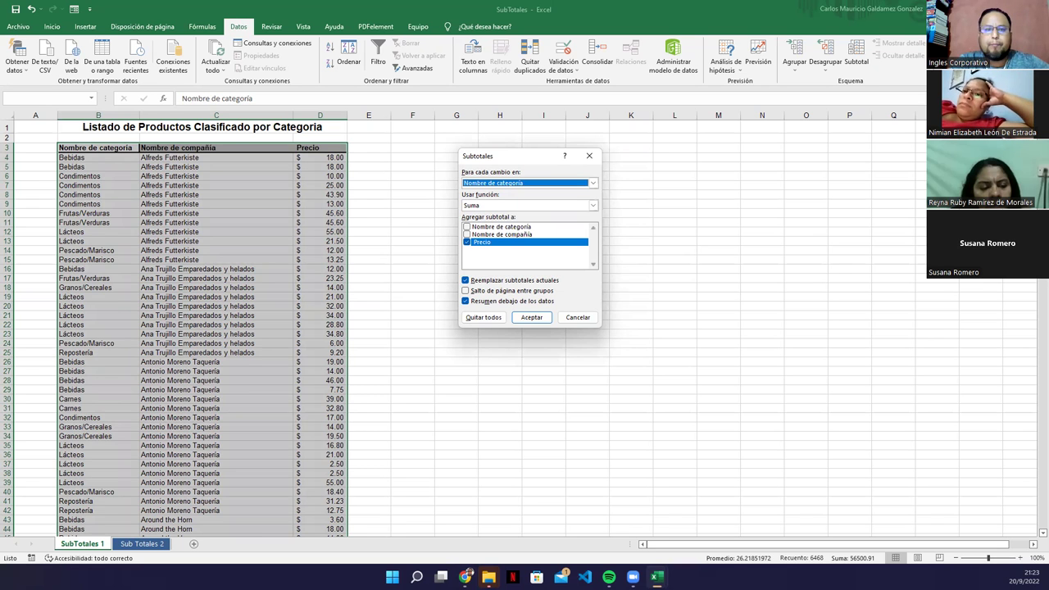
click(496, 207)
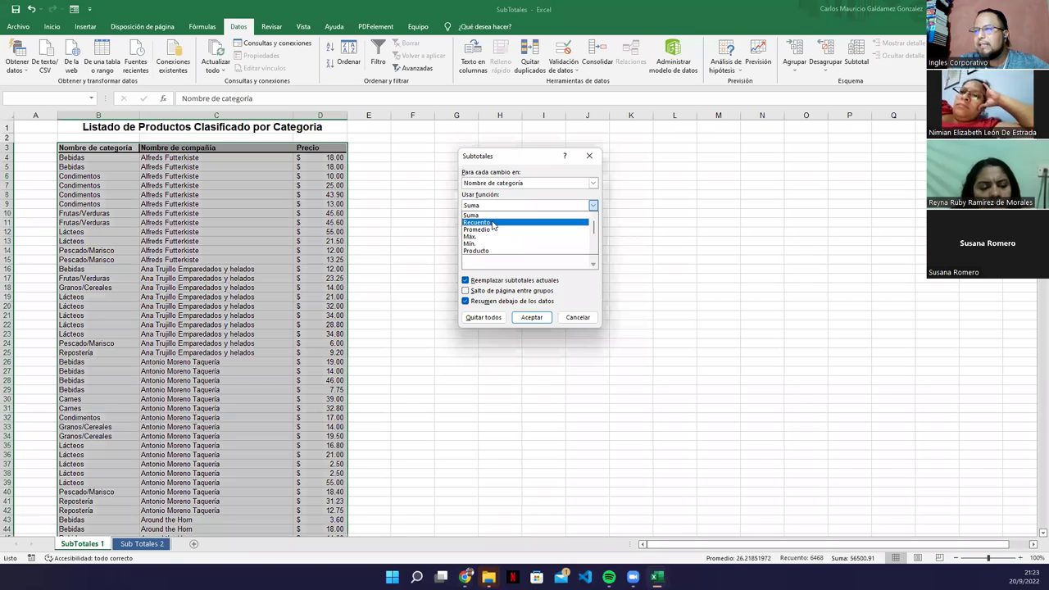
click(492, 223)
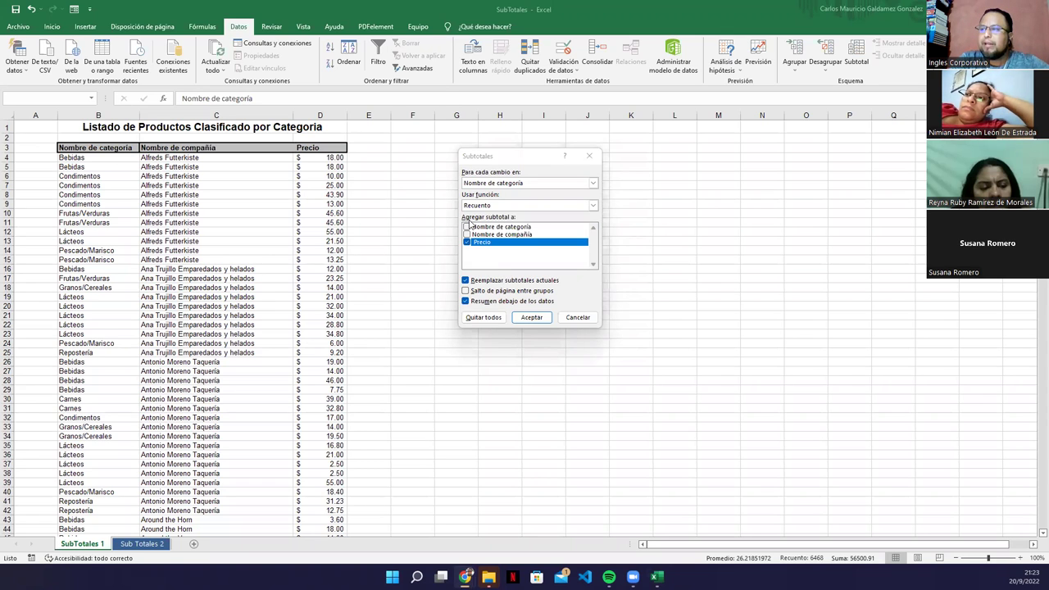
Step: Apply the count subtotal to Nombre de categoría only, instead of Precio, and widen column B to fit its labels
click(467, 243)
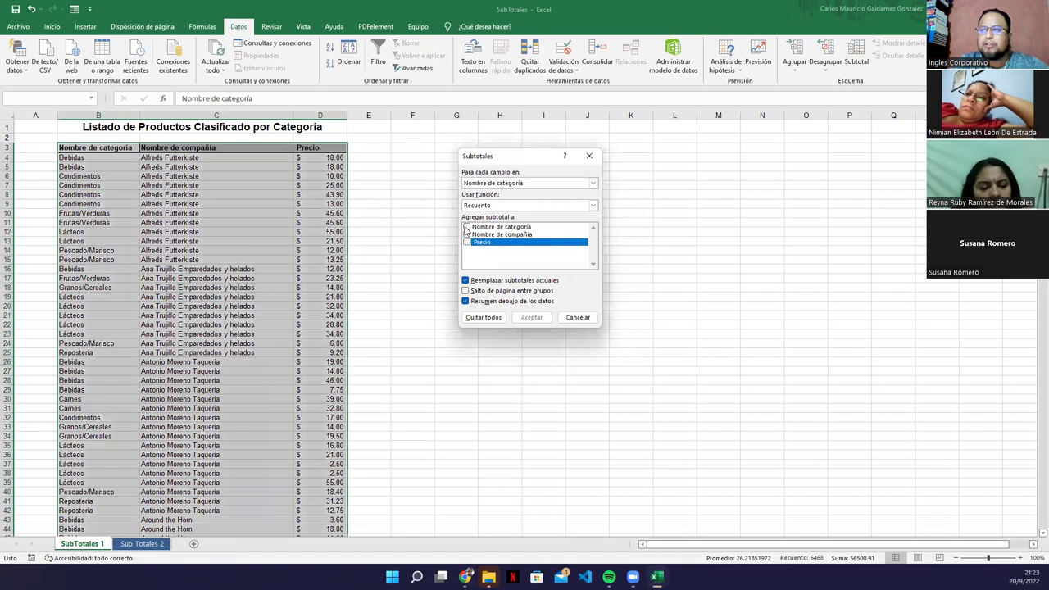
click(466, 228)
click(466, 235)
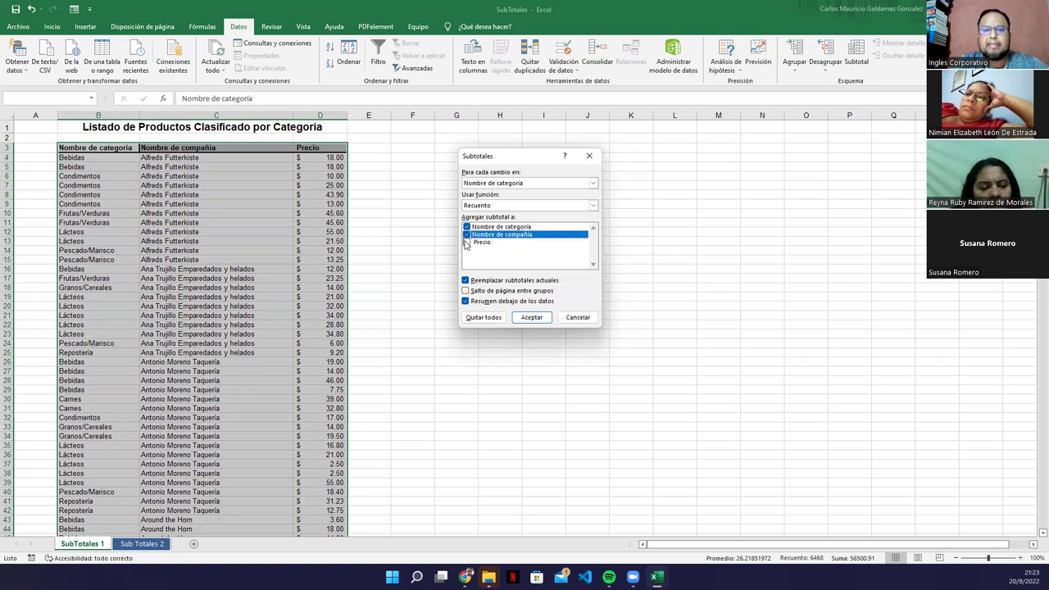
click(466, 235)
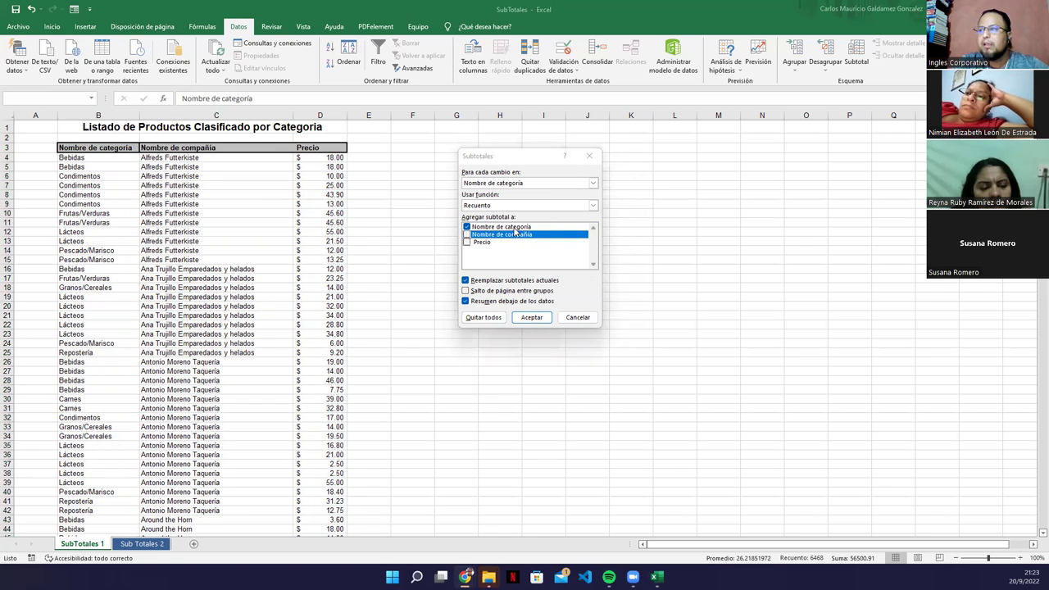
click(514, 227)
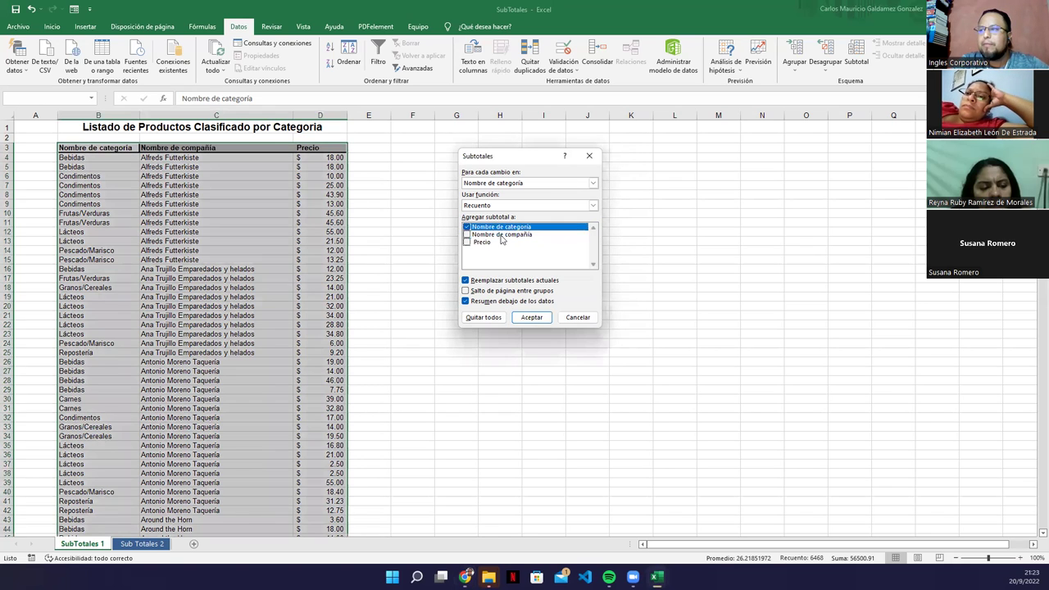
click(530, 318)
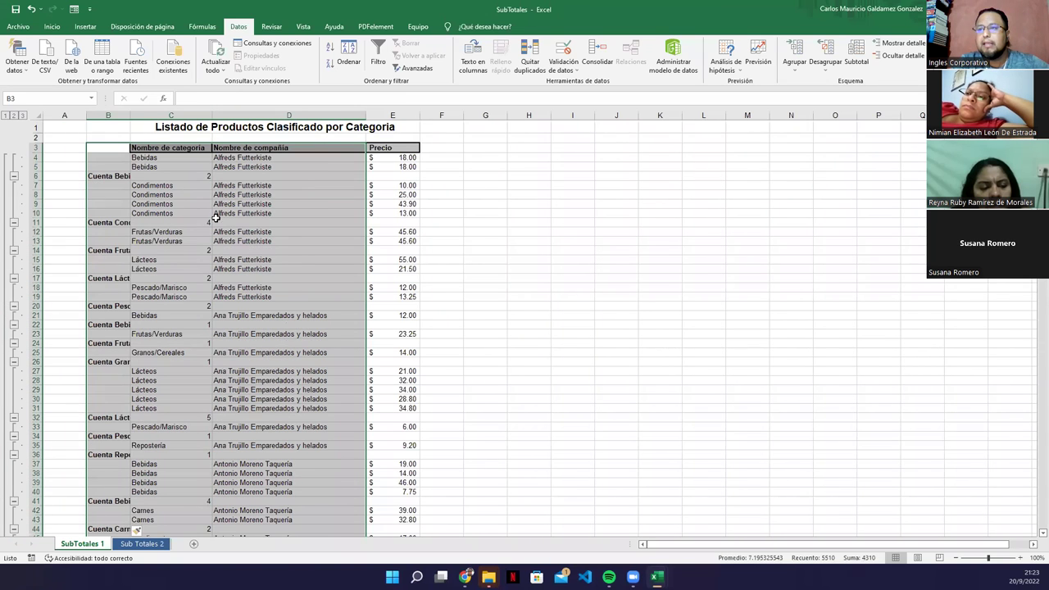
double_click(129, 115)
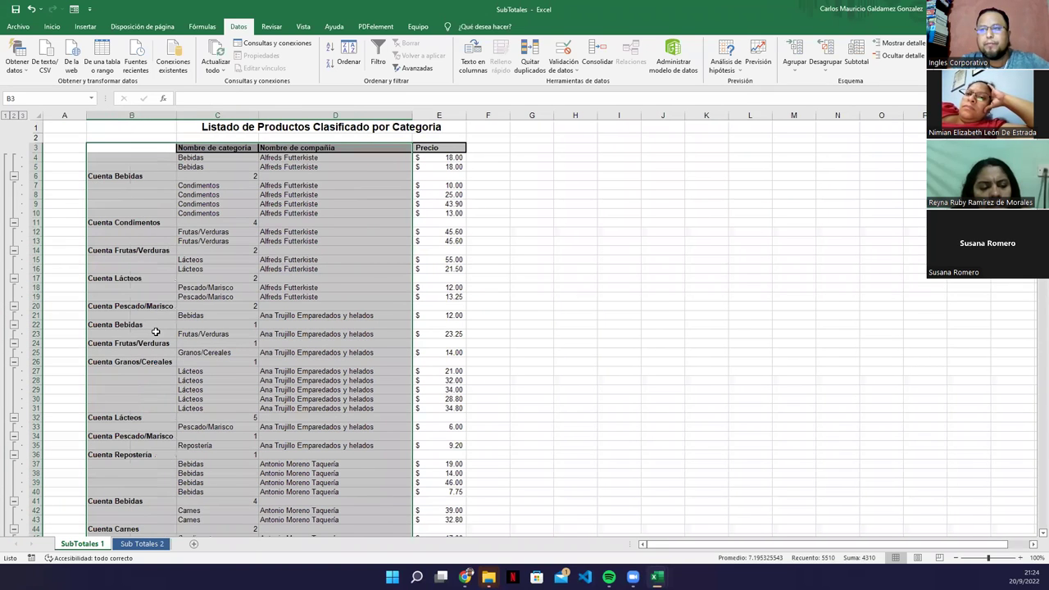
Step: Compare the Alfreds Futterkiste rows with the category counts below each group, from Bebidas to Pescado/Marisco
click(142, 176)
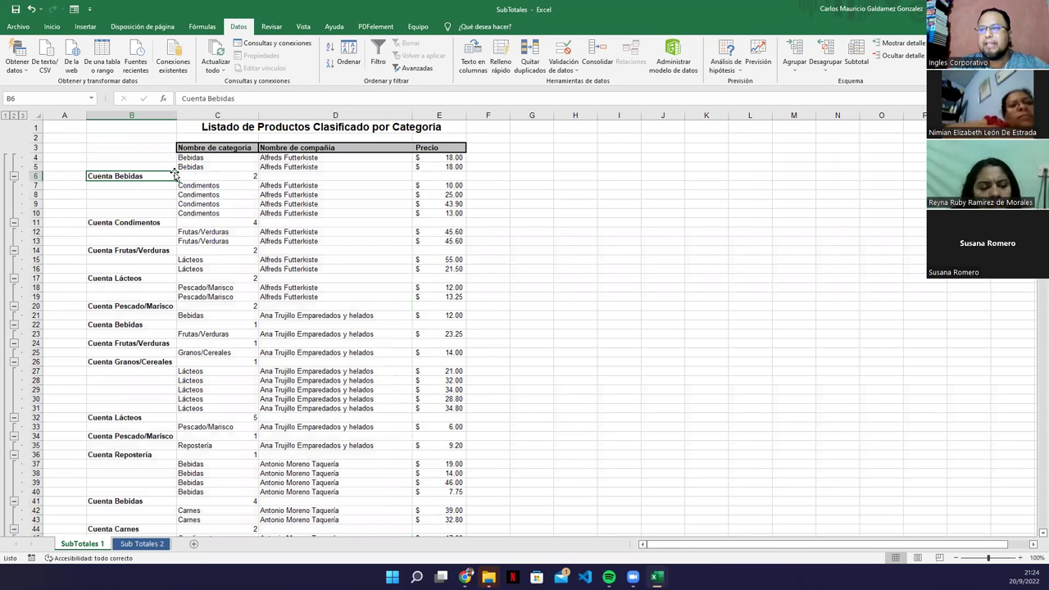
drag(190, 159, 287, 168)
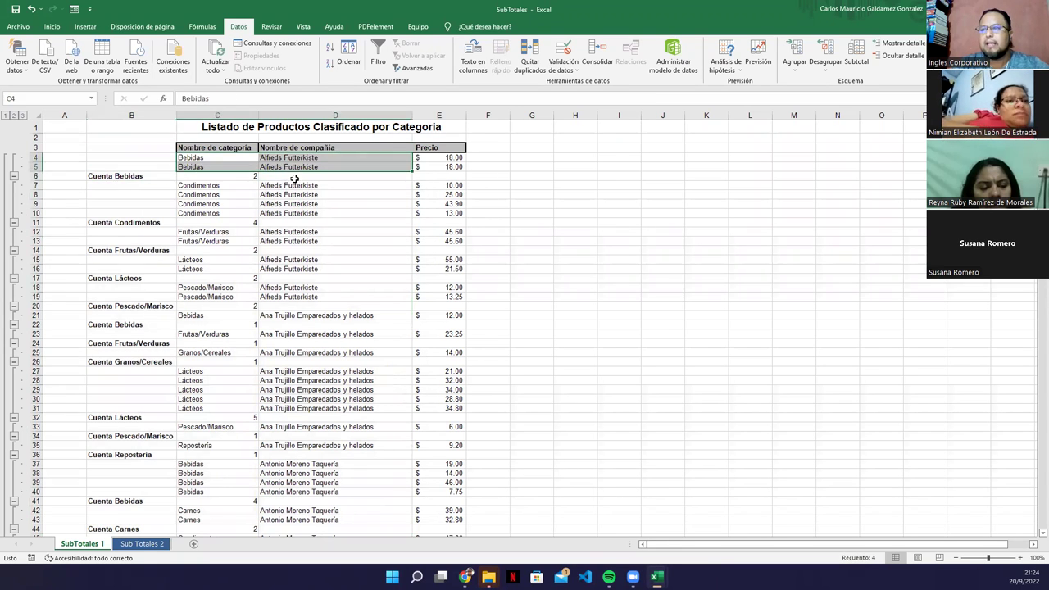
drag(432, 156, 433, 169)
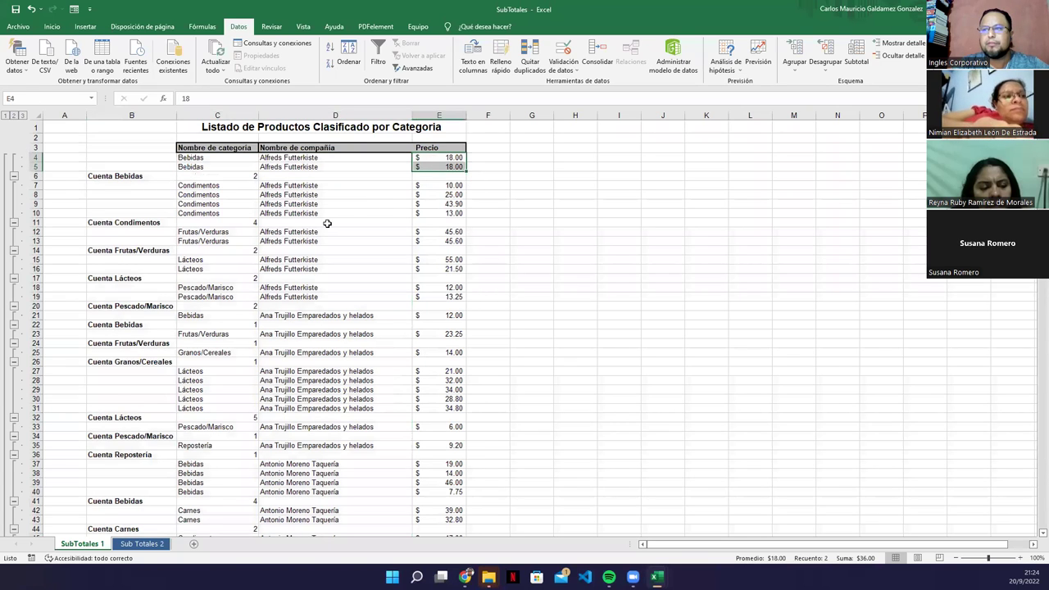
click(227, 177)
drag(209, 161, 428, 166)
drag(202, 187, 240, 219)
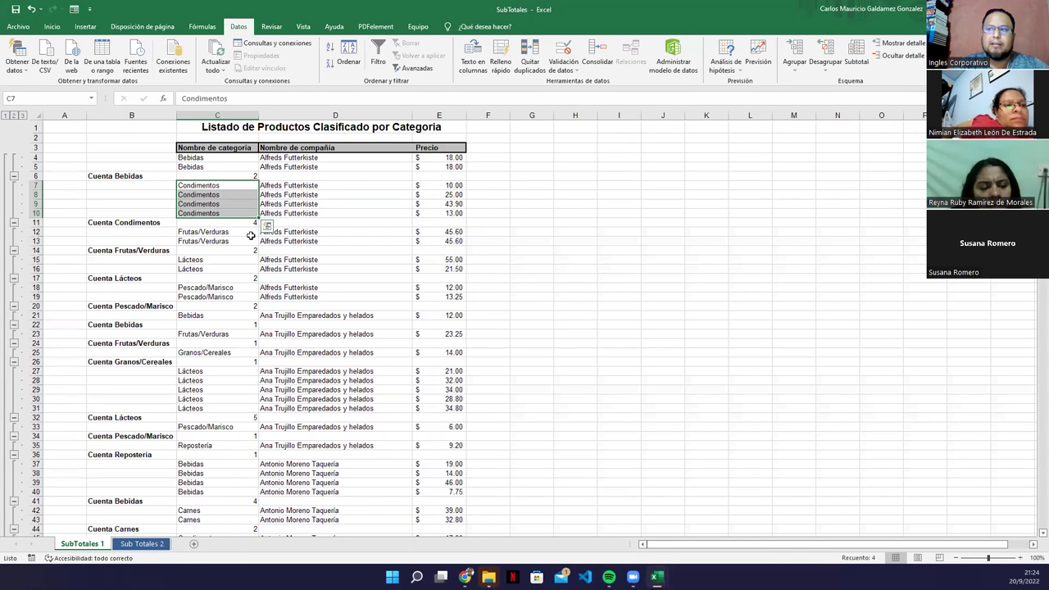
click(234, 222)
drag(200, 232, 203, 241)
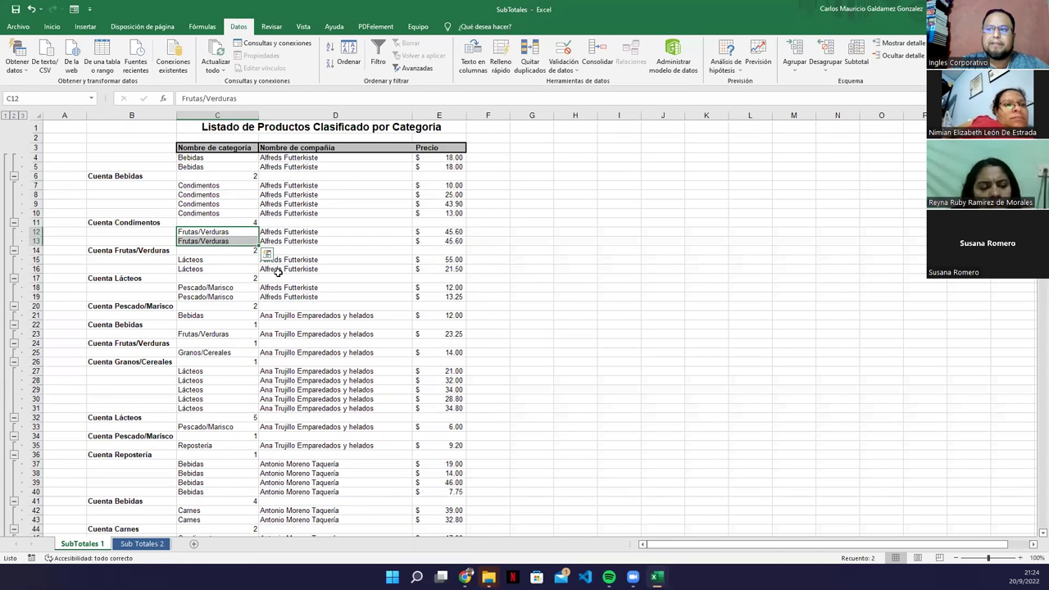
click(236, 249)
drag(207, 259, 226, 297)
click(252, 277)
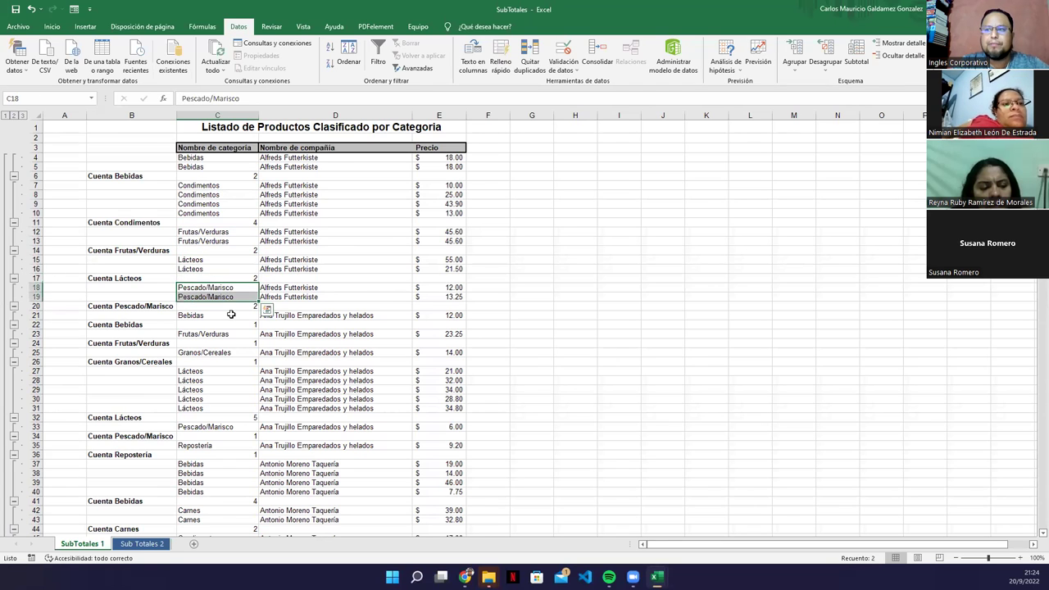
click(233, 306)
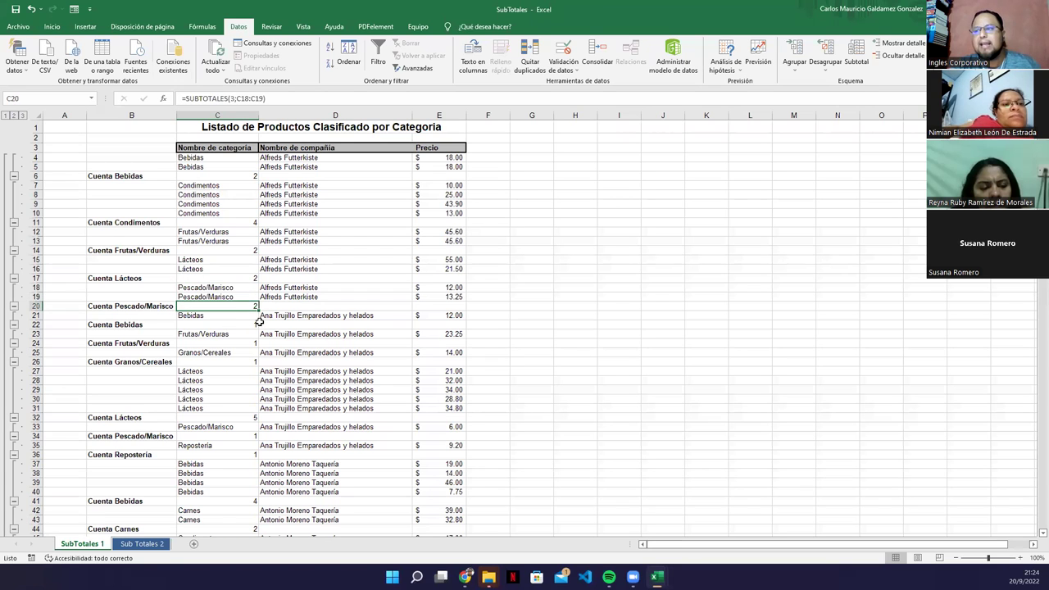
drag(288, 298, 288, 161)
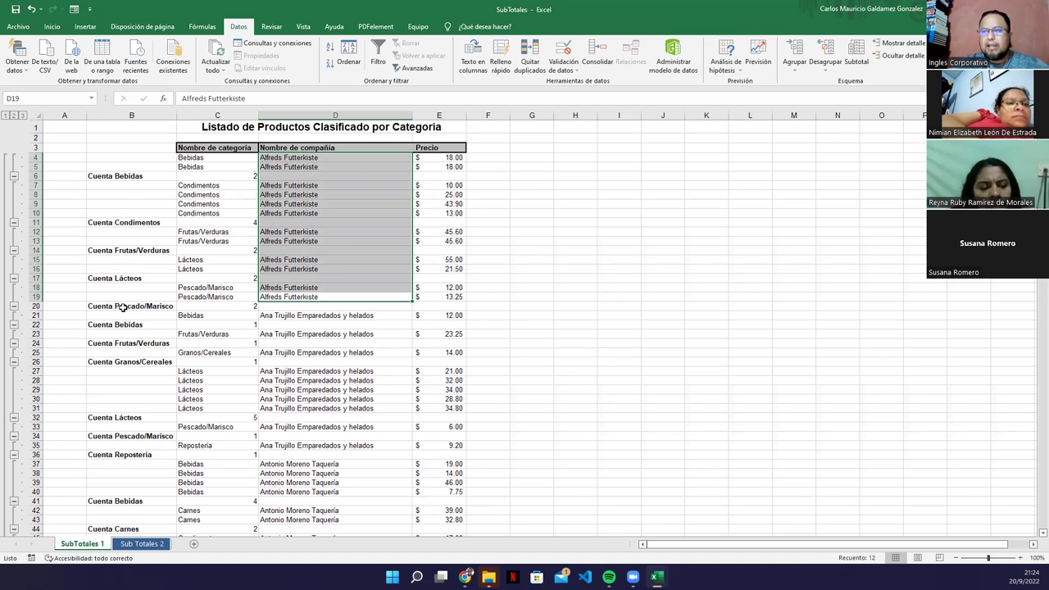
Step: Examine the Ana Trujillo Emparedados y helados rows and their category counts, from Bebidas to Repostería
click(139, 326)
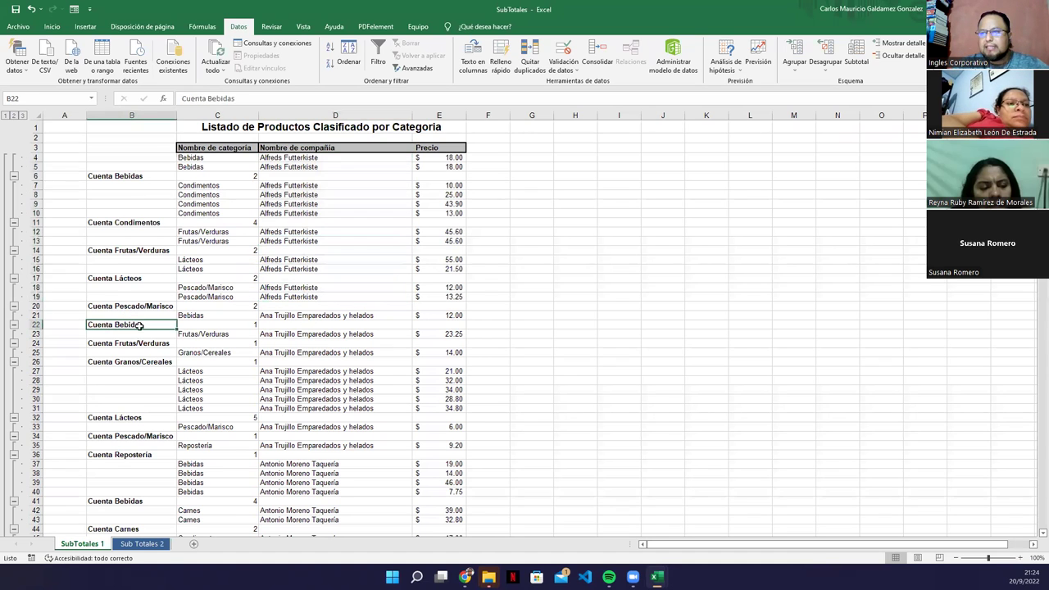
click(298, 316)
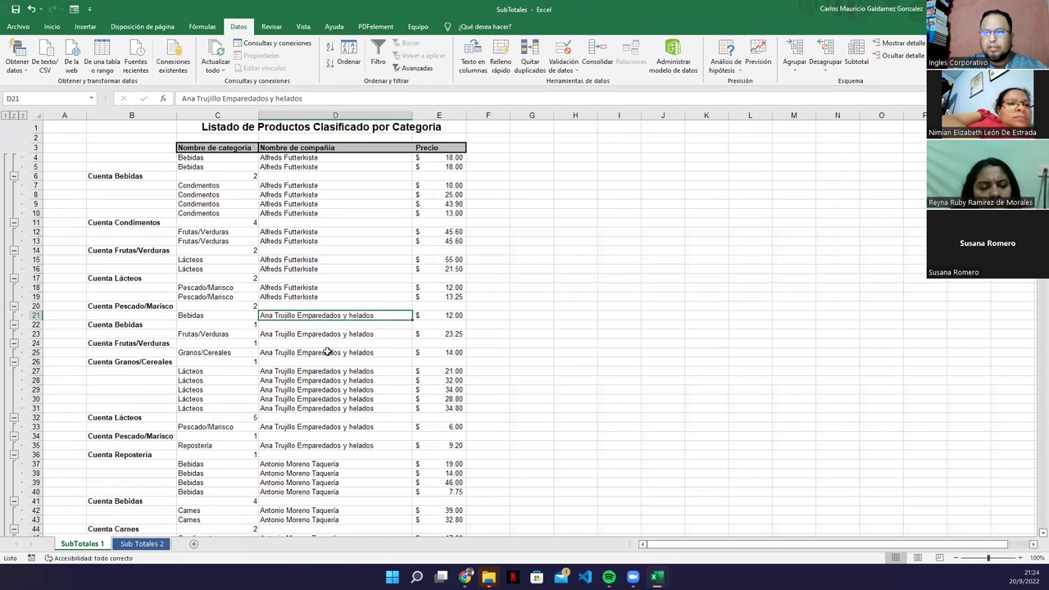
drag(290, 457, 293, 315)
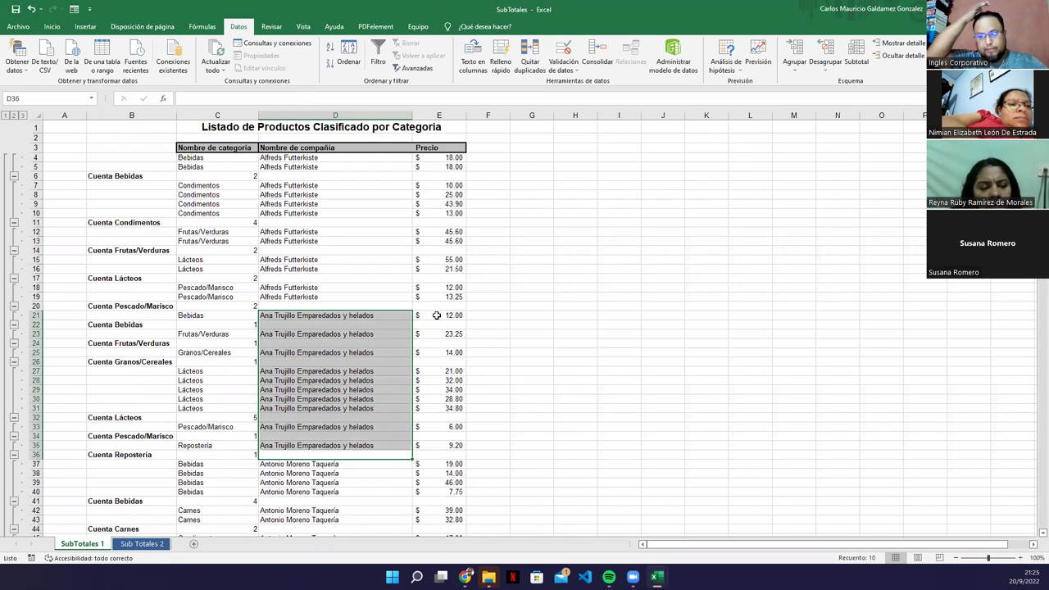
click(122, 458)
Step: Examine the category counts and their SUBTOTALES formulas across the Antonio Moreno Taquería rows, C36 to C60
scroll(180, 471, down, 3)
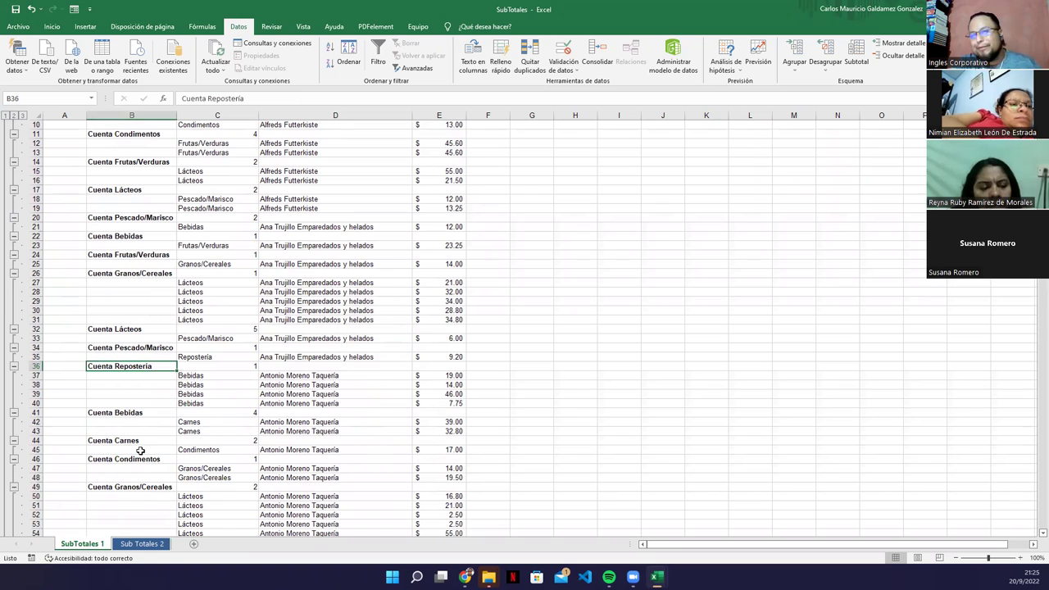
scroll(168, 440, down, 2)
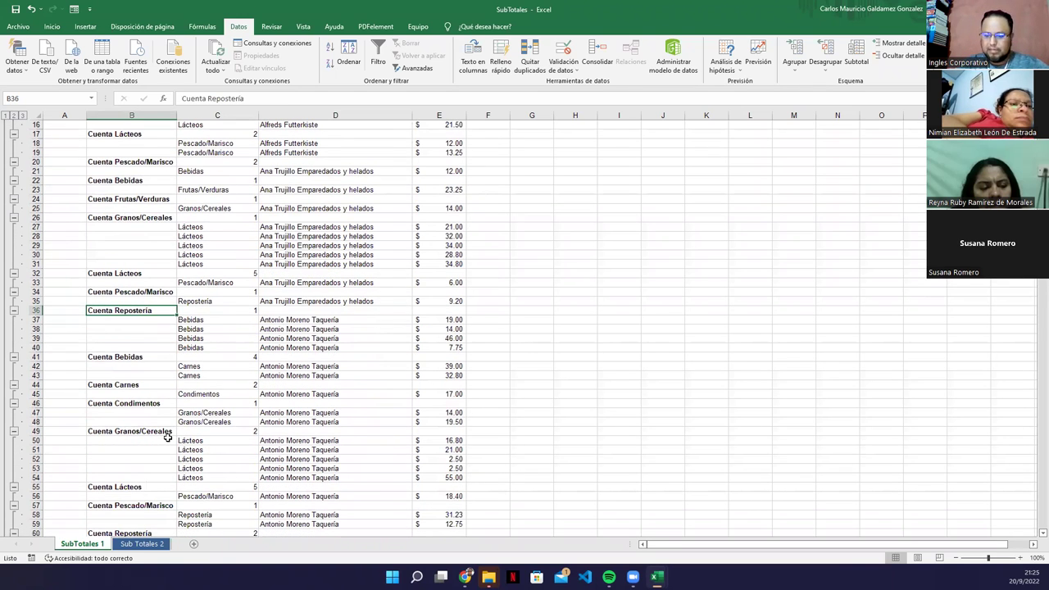
scroll(305, 495, down, 1)
scroll(305, 495, down, 1)
click(248, 477)
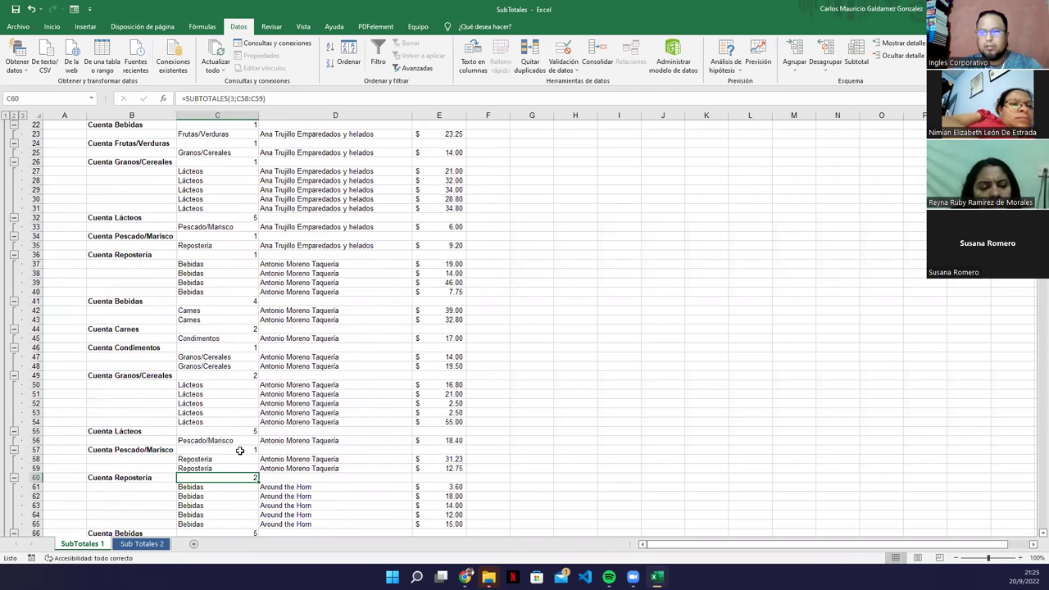
ctrl+click(240, 450)
ctrl+click(231, 430)
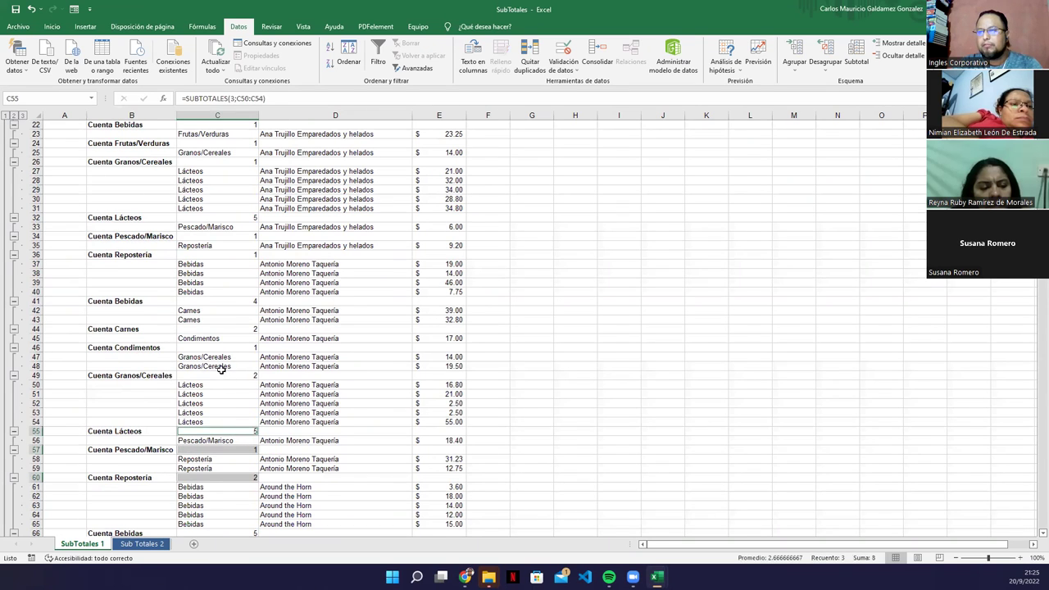
click(221, 374)
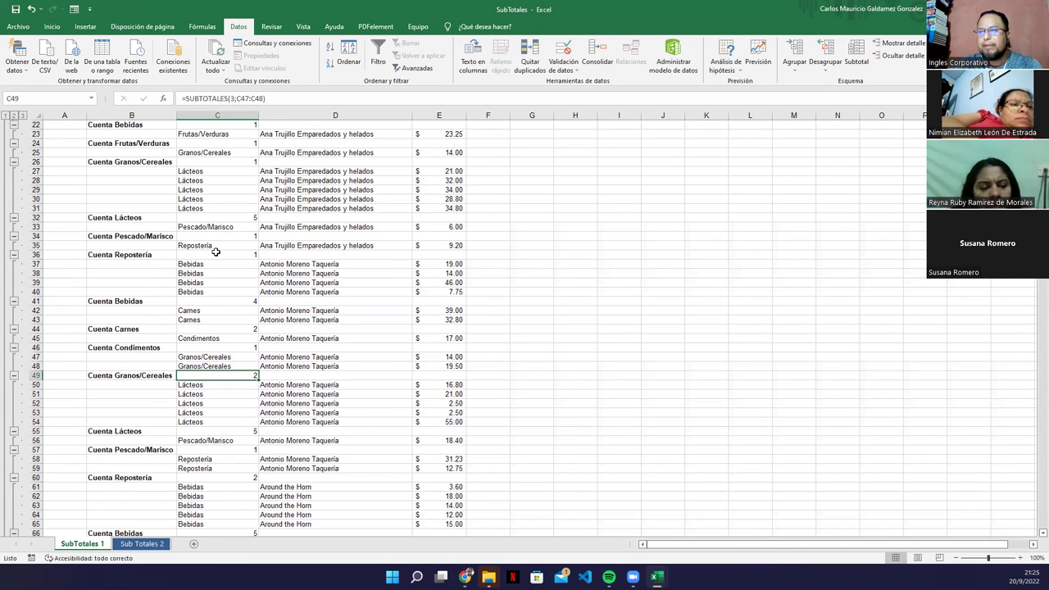
drag(216, 251, 215, 394)
drag(202, 487, 202, 475)
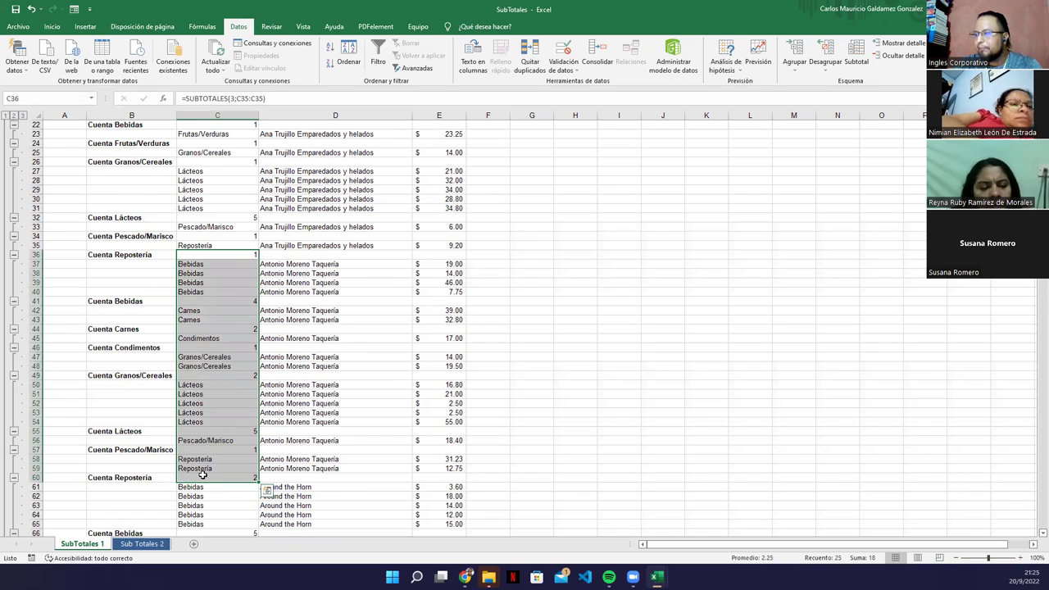
click(228, 255)
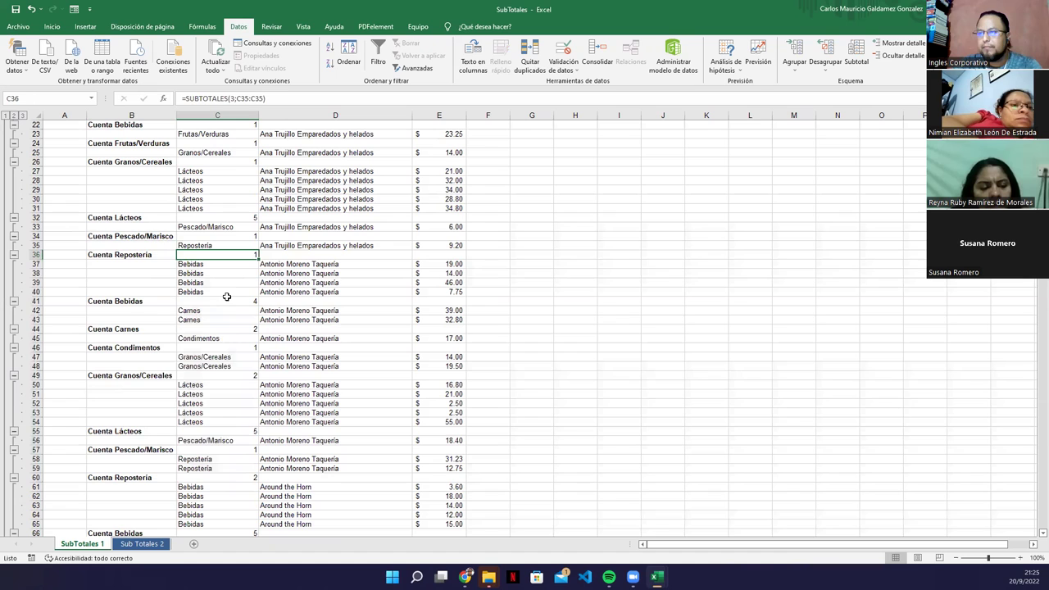
Step: Select the Antonio Moreno Taquería category count cells together, from C41 to C60, to examine them as a group
ctrl+click(227, 301)
ctrl+click(233, 329)
ctrl+click(234, 349)
ctrl+click(236, 375)
ctrl+click(243, 430)
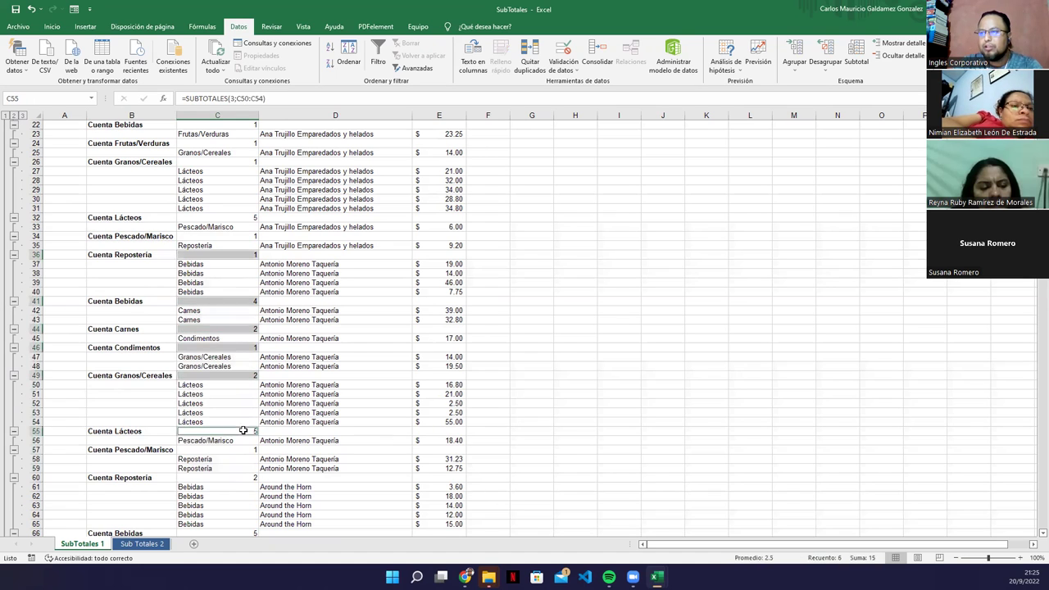
ctrl+click(233, 451)
ctrl+click(234, 476)
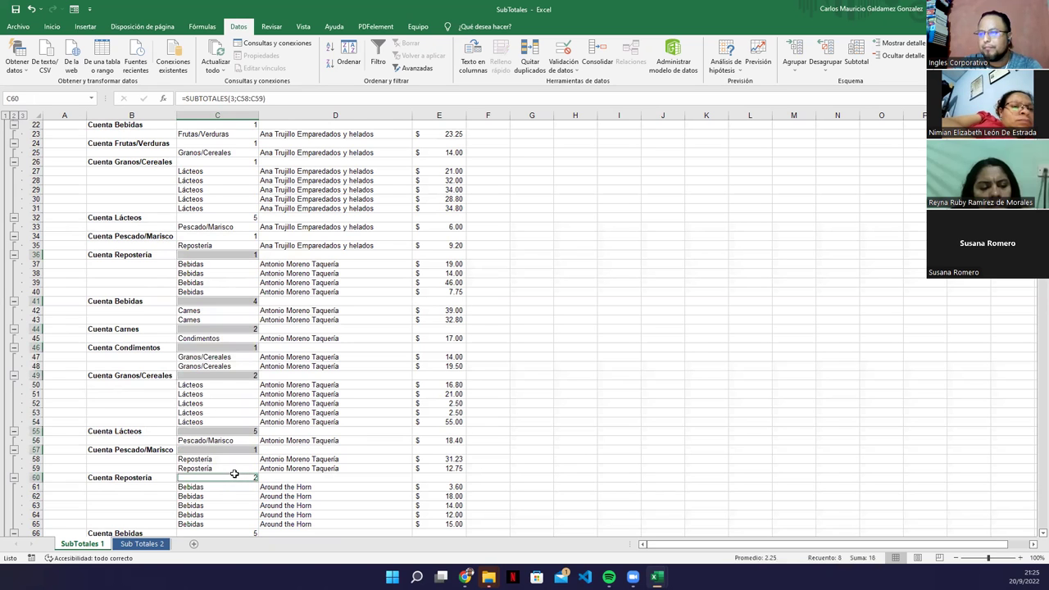
click(233, 358)
Step: Remove all the subtotals from the product list on the SubTotales 1 sheet
scroll(230, 359, up, 7)
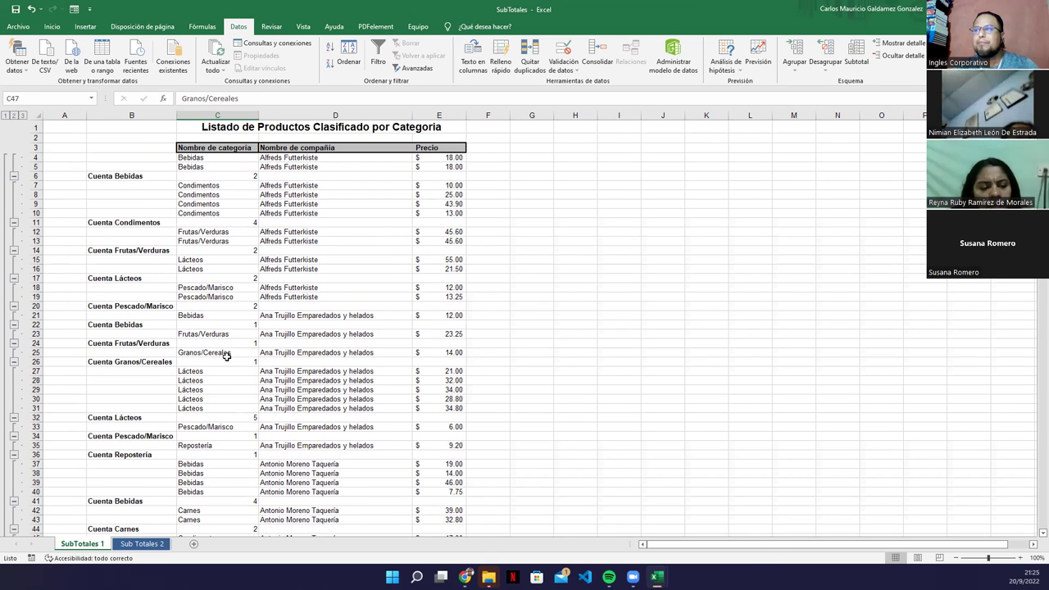
click(848, 61)
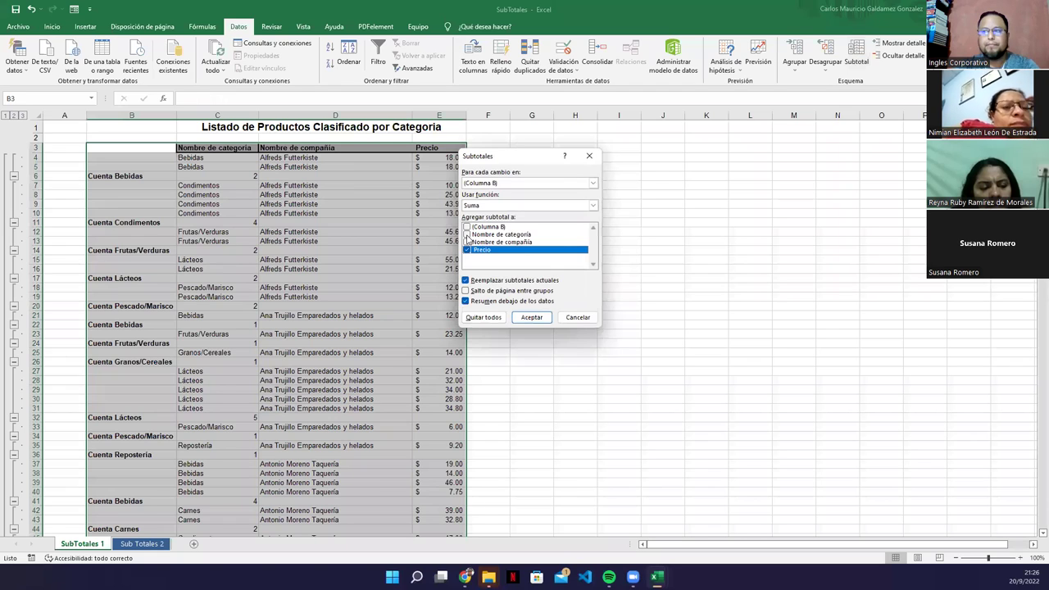
click(483, 319)
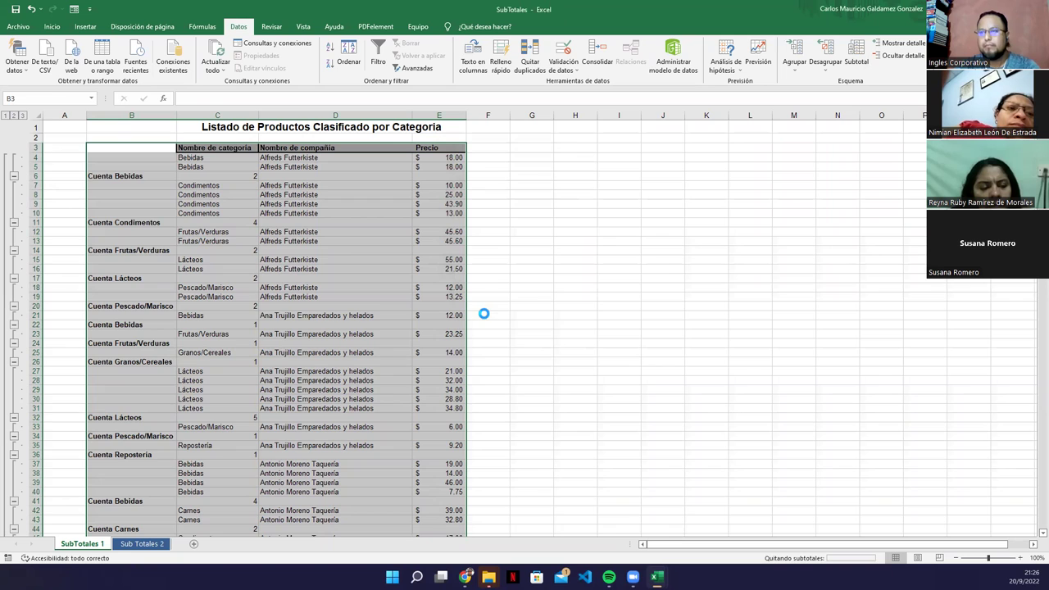
click(234, 242)
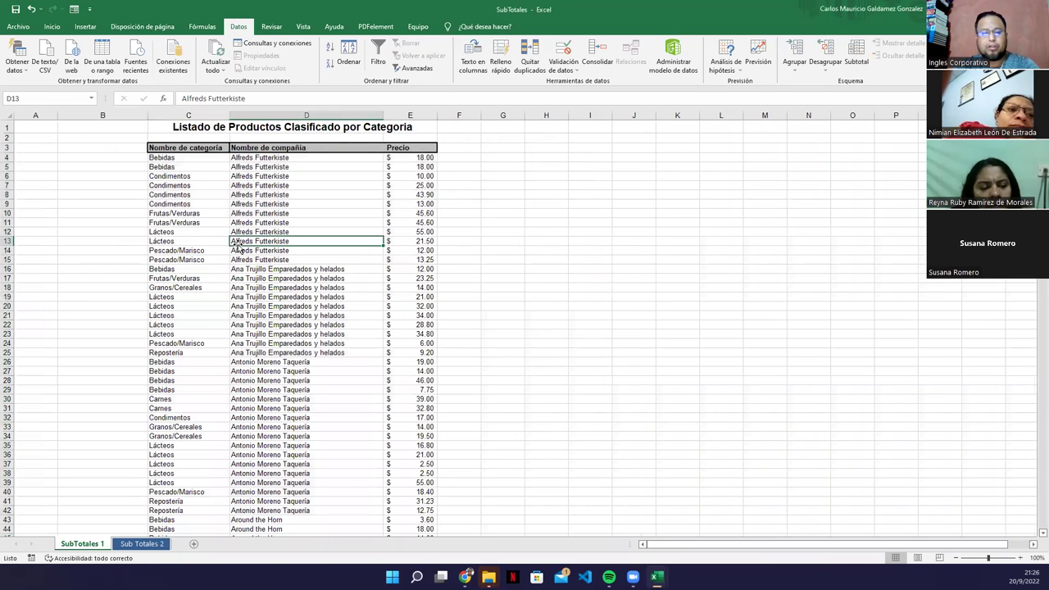
Step: Switch to the Libro1 workbook and close it without saving its changes
key(alt+Tab)
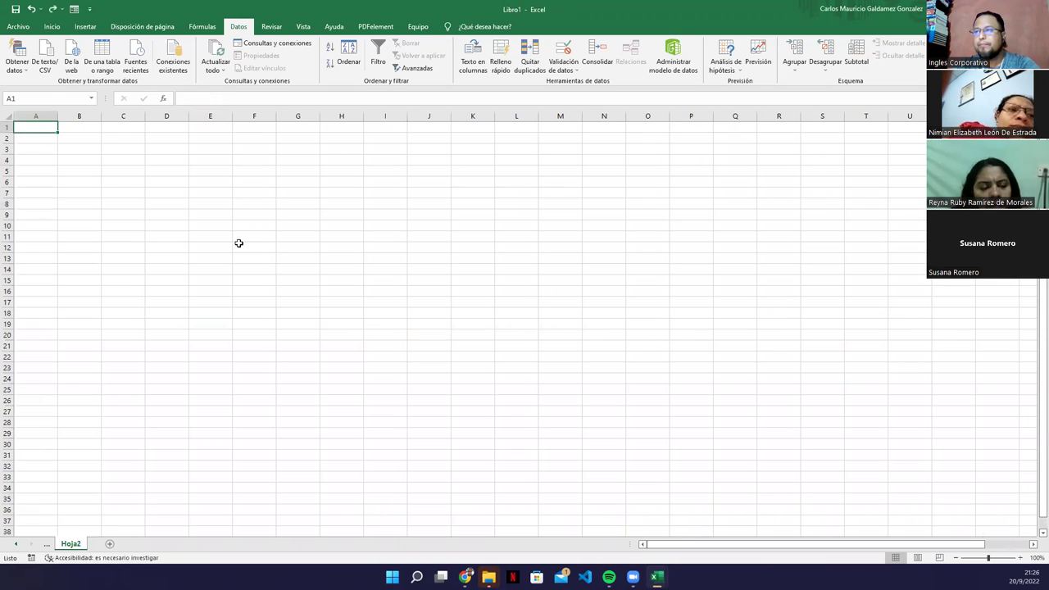
click(231, 241)
key(ctrl+Page_Up)
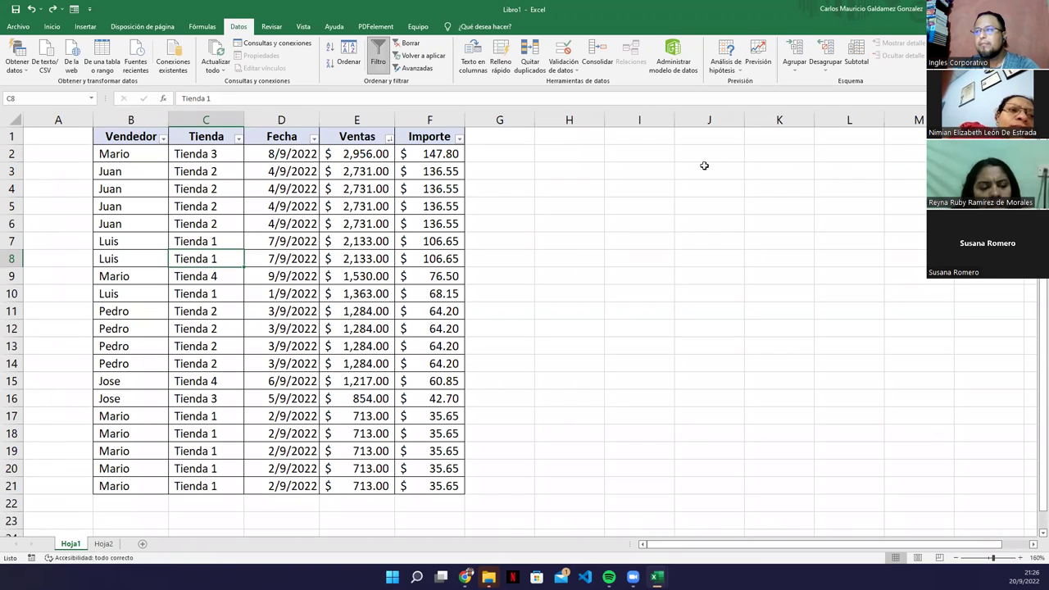
key(alt+Tab)
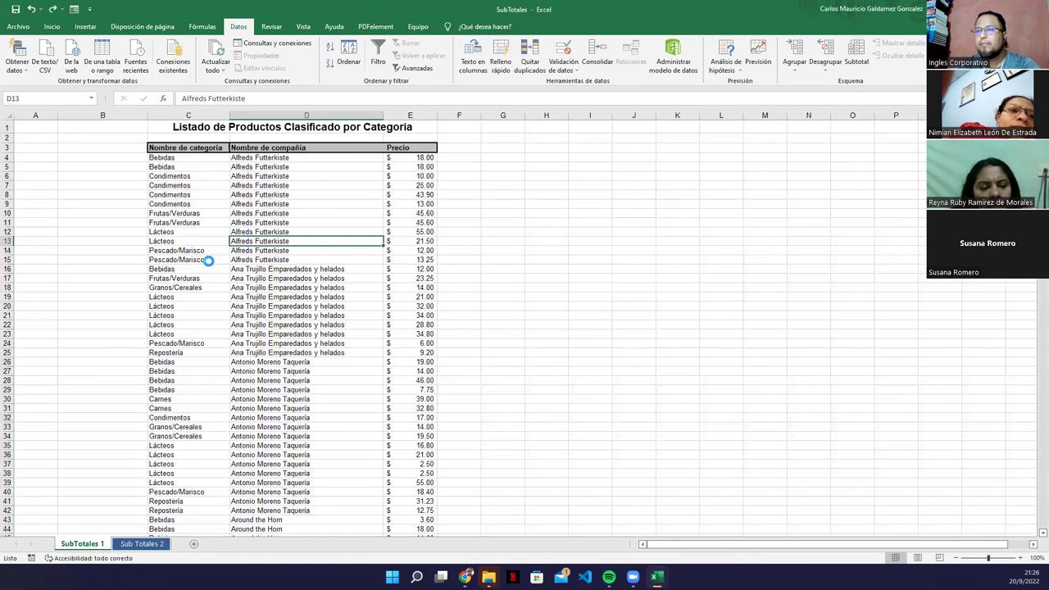
key(alt+Tab)
key(ctrl+z)
key(ctrl+w)
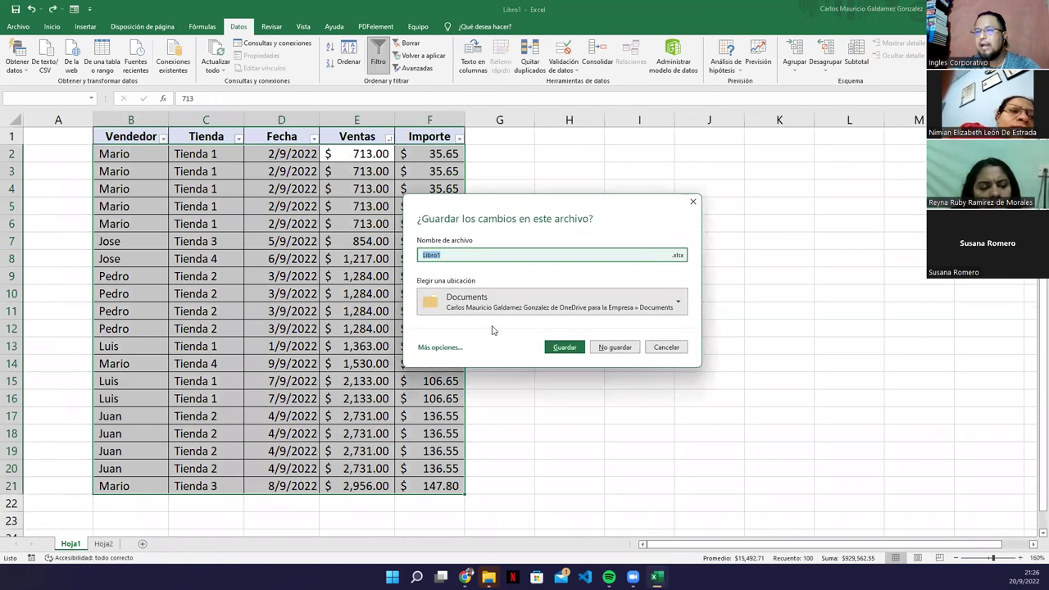
click(611, 349)
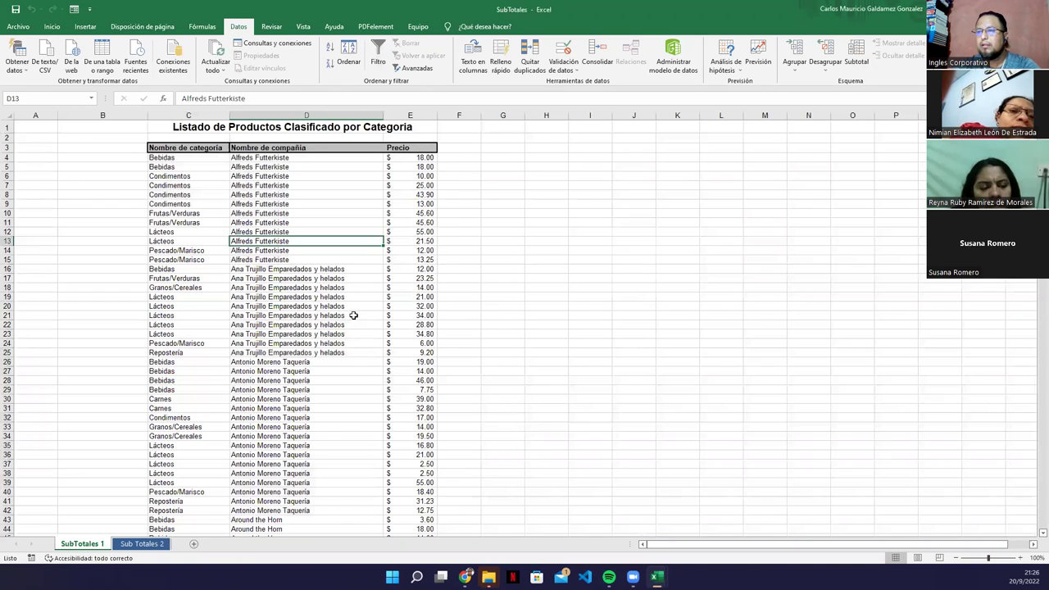
Step: Delete the empty column B beside the Nombre de categoría column of the product list
click(316, 305)
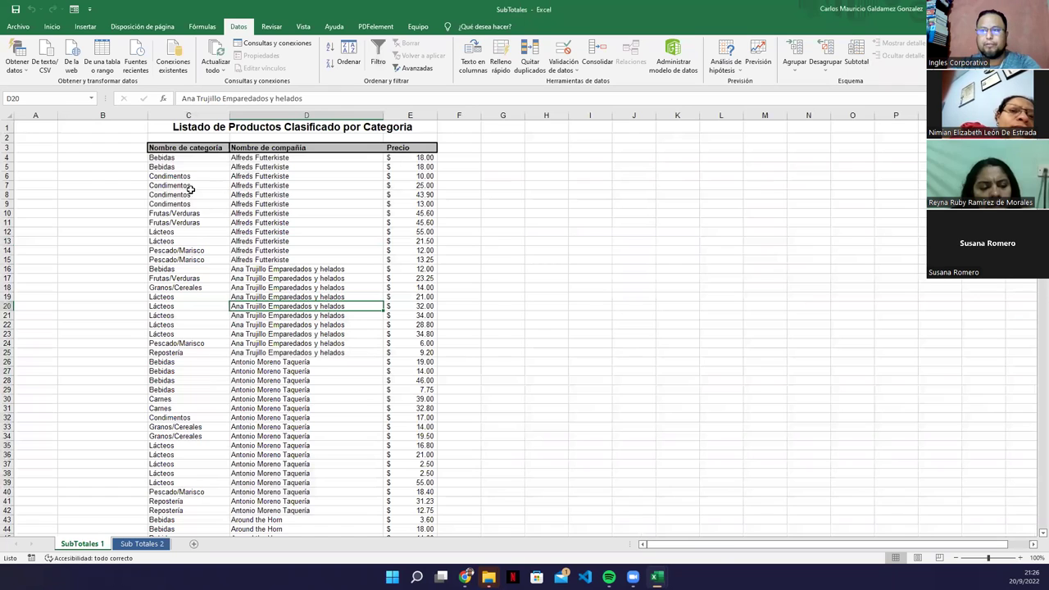
click(176, 159)
key(ctrl+shift+Down)
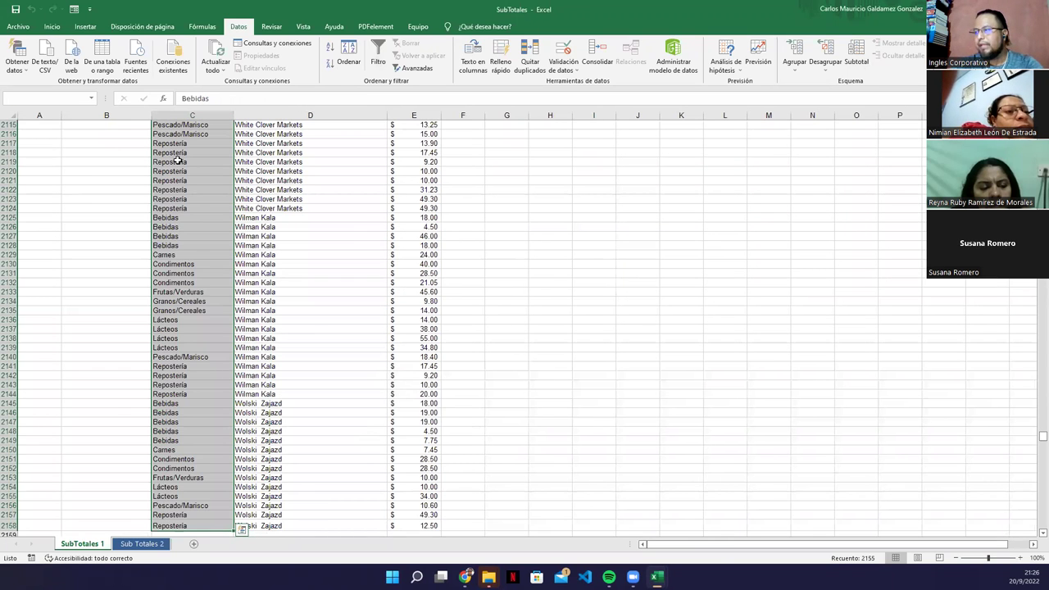
key(ctrl+Up)
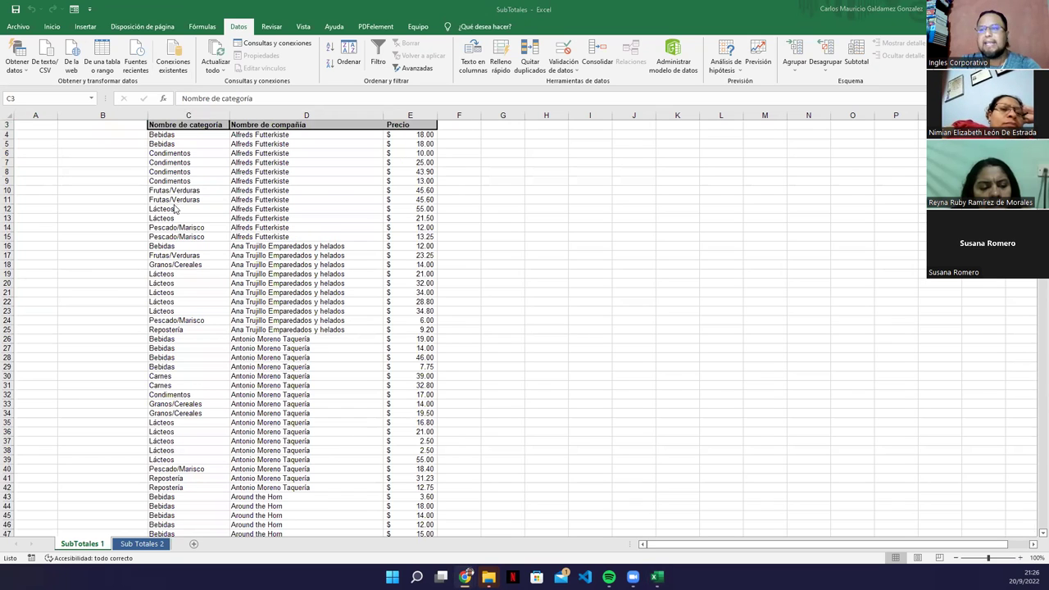
right_click(103, 114)
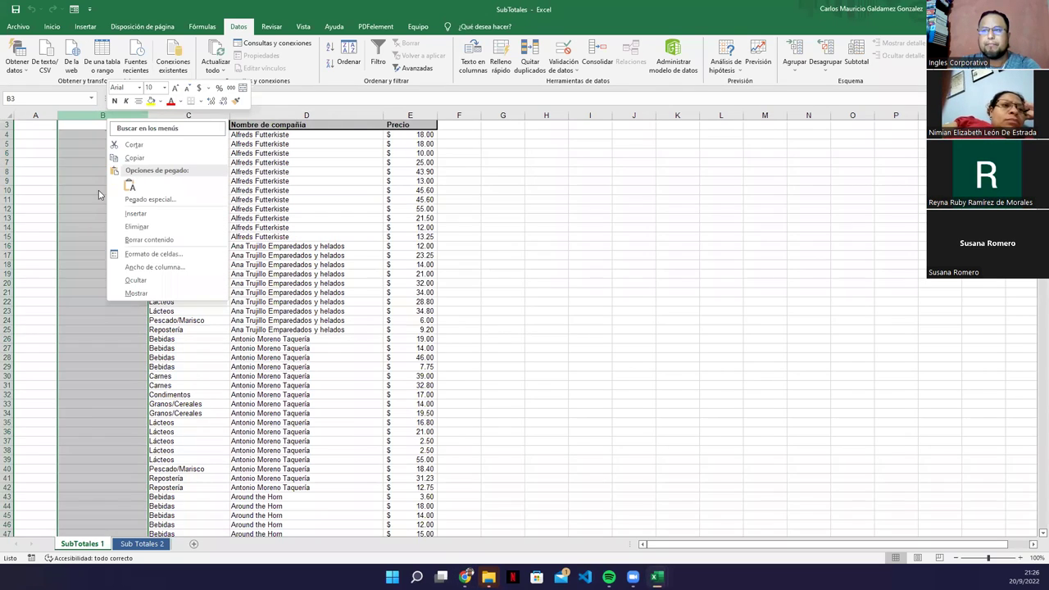
scroll(62, 286, up, 1)
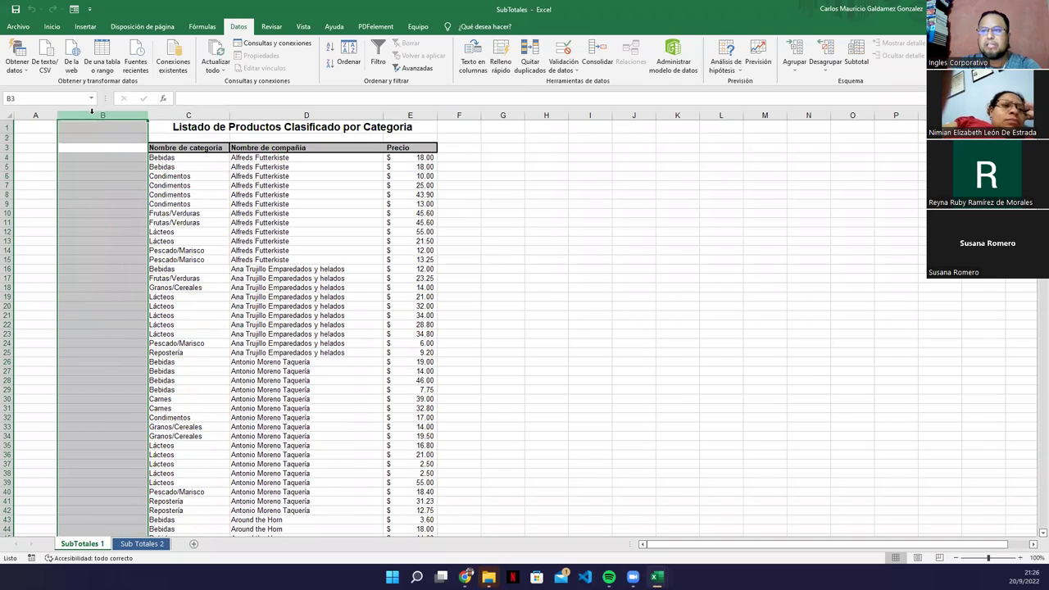
right_click(88, 120)
click(123, 229)
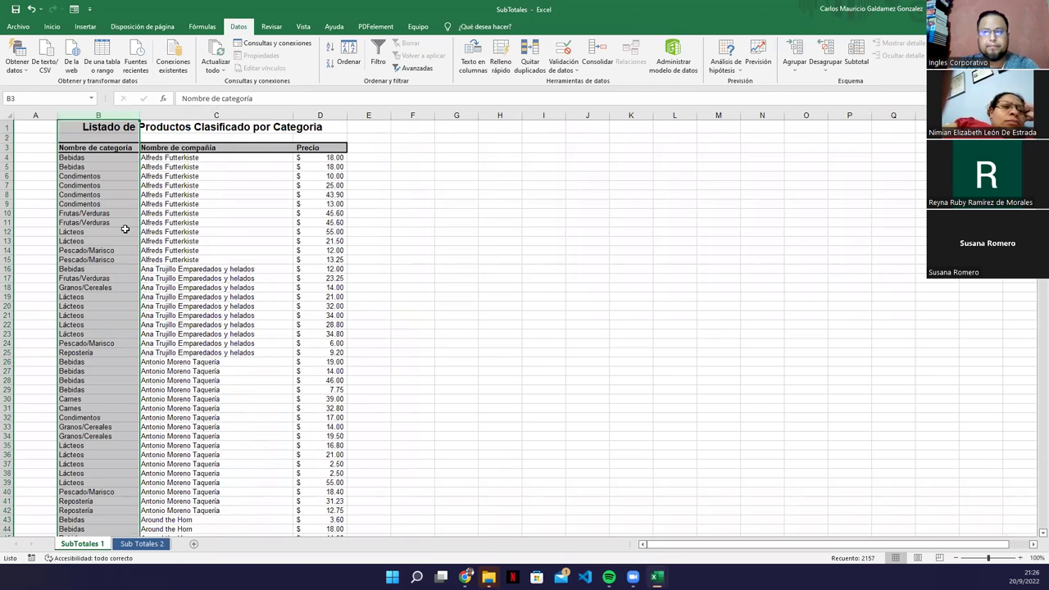
click(125, 230)
Step: Add subtotals to the whole product list from B3, using Recuento at each change in Nombre de categoría, applied to Nombre de categoría instead of Precio
click(75, 149)
key(ctrl+shift+Down)
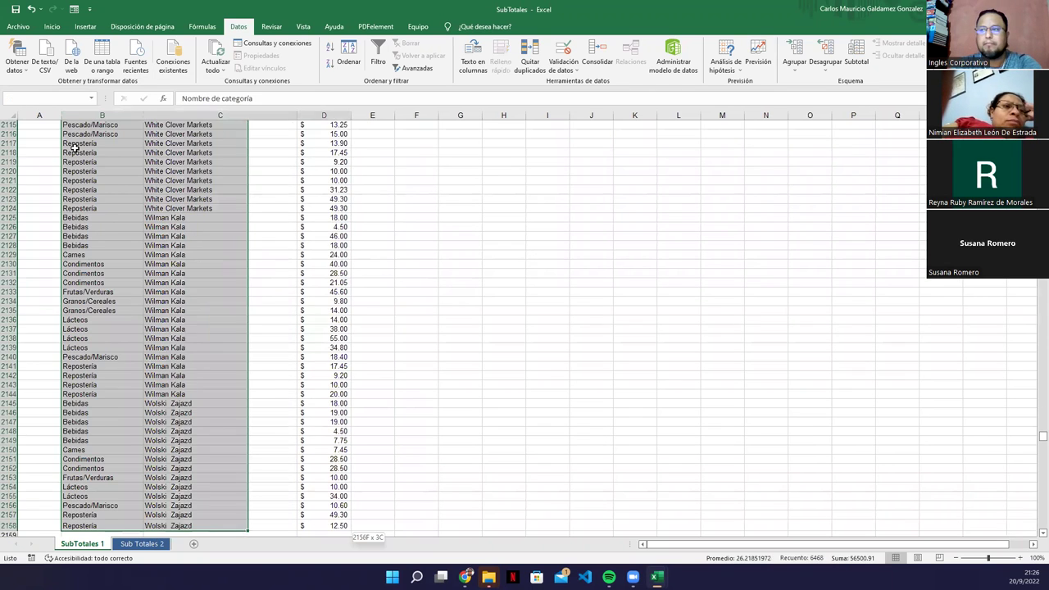
key(ctrl+shift+Right)
scroll(239, 118, up, 7)
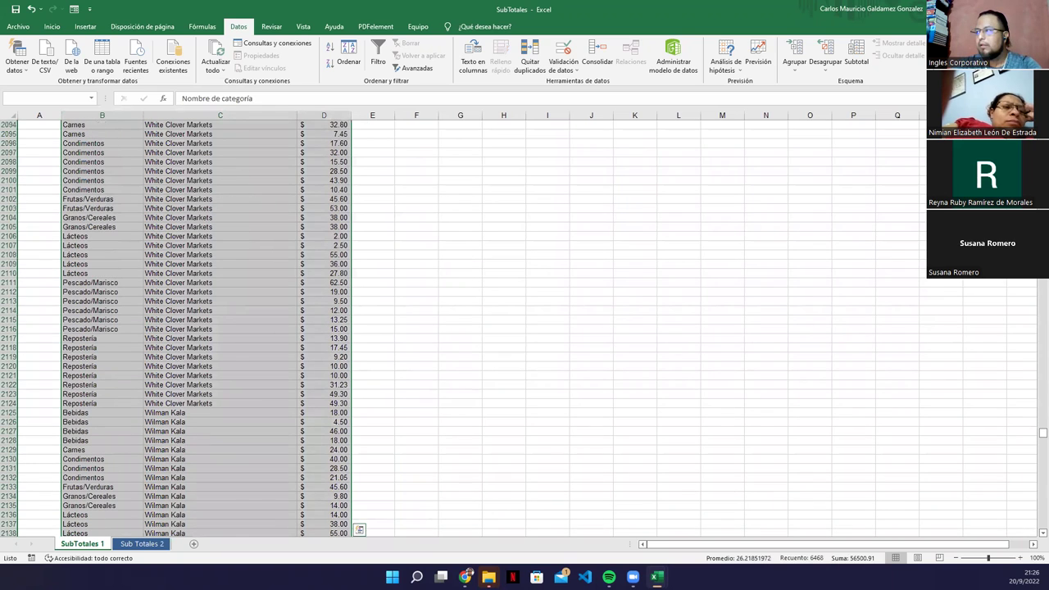
scroll(1035, 436, up, 20)
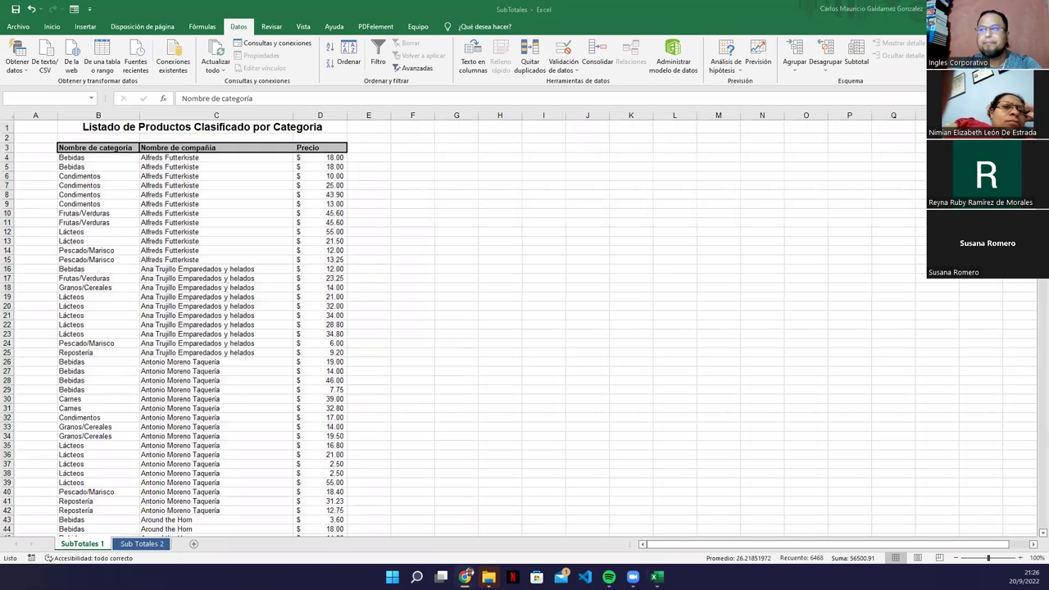
click(856, 57)
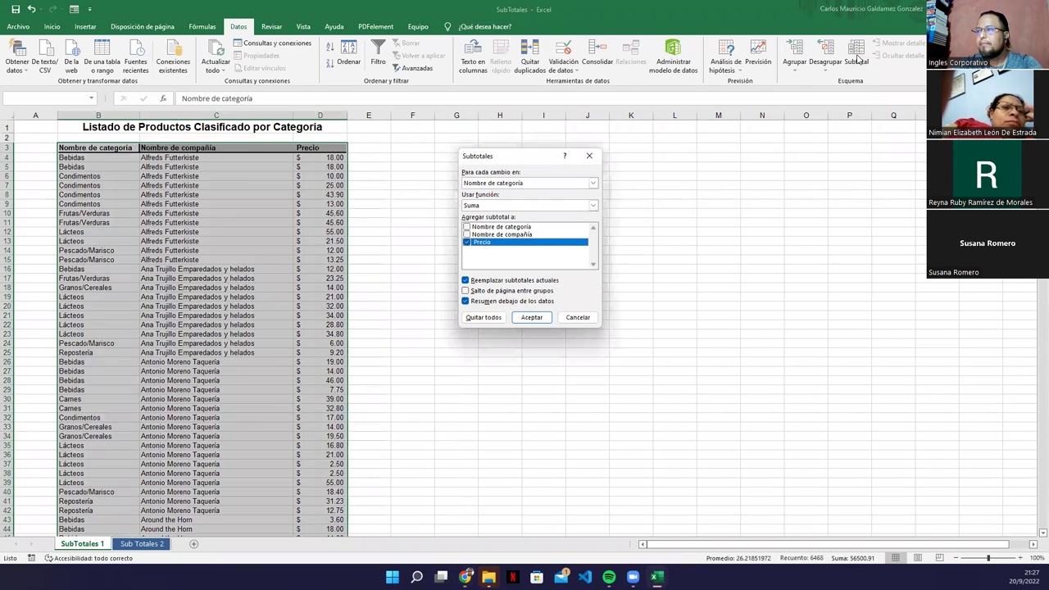
click(480, 185)
click(484, 192)
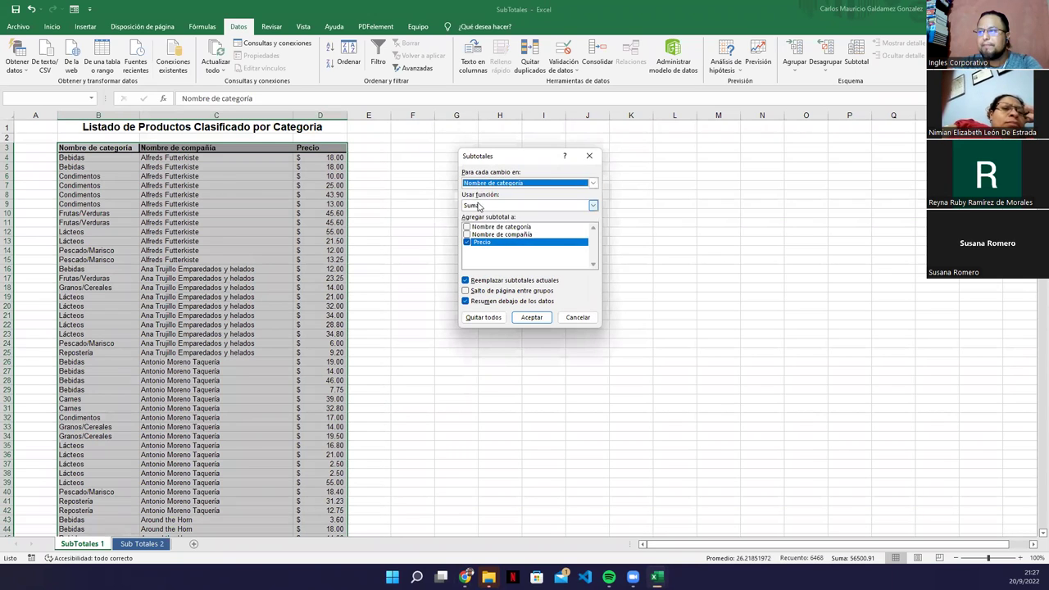
click(481, 206)
click(498, 223)
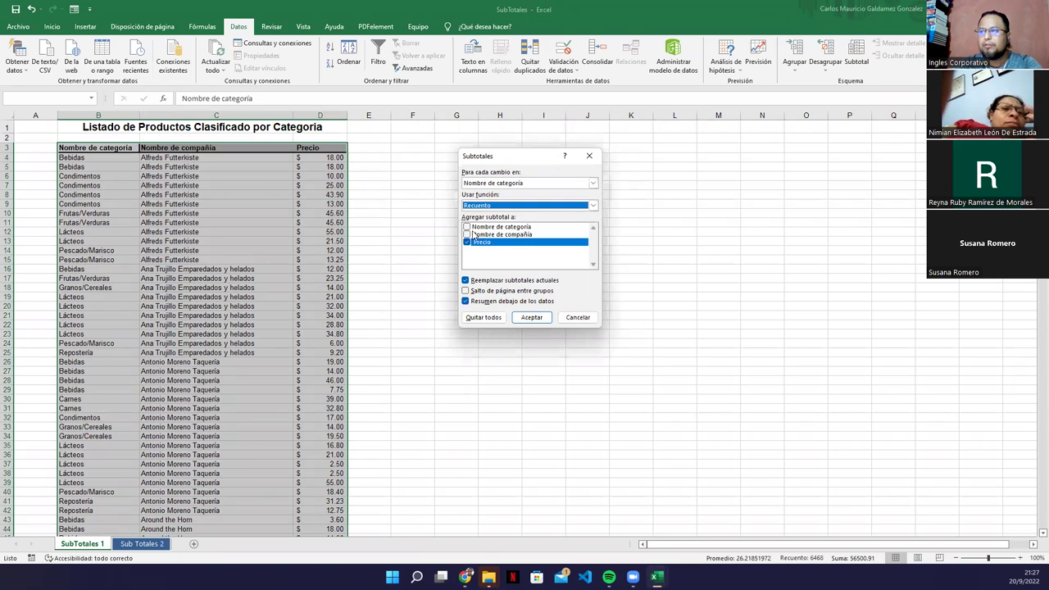
click(467, 227)
click(467, 243)
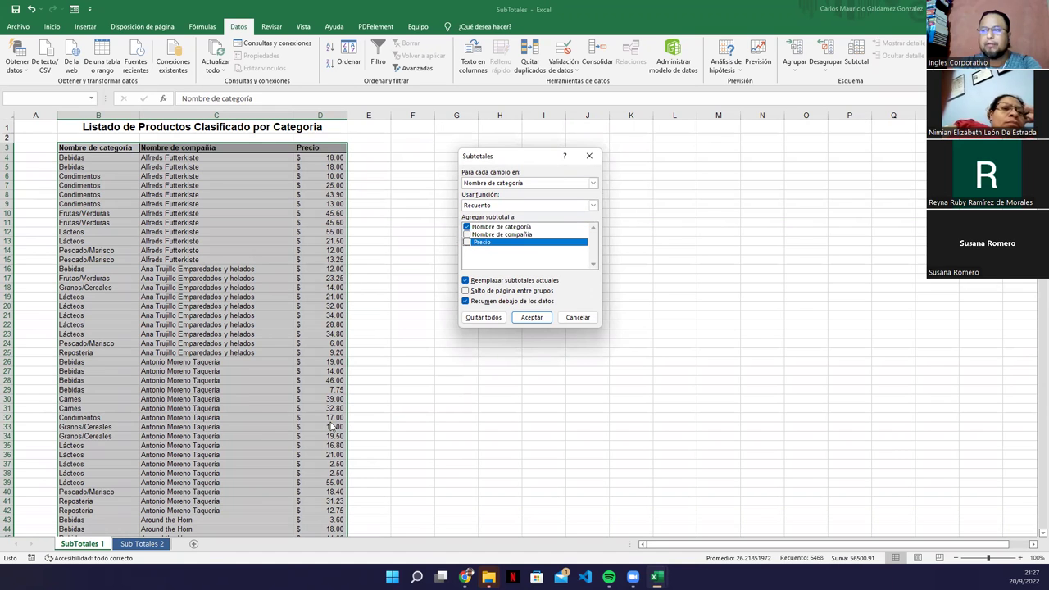
click(531, 317)
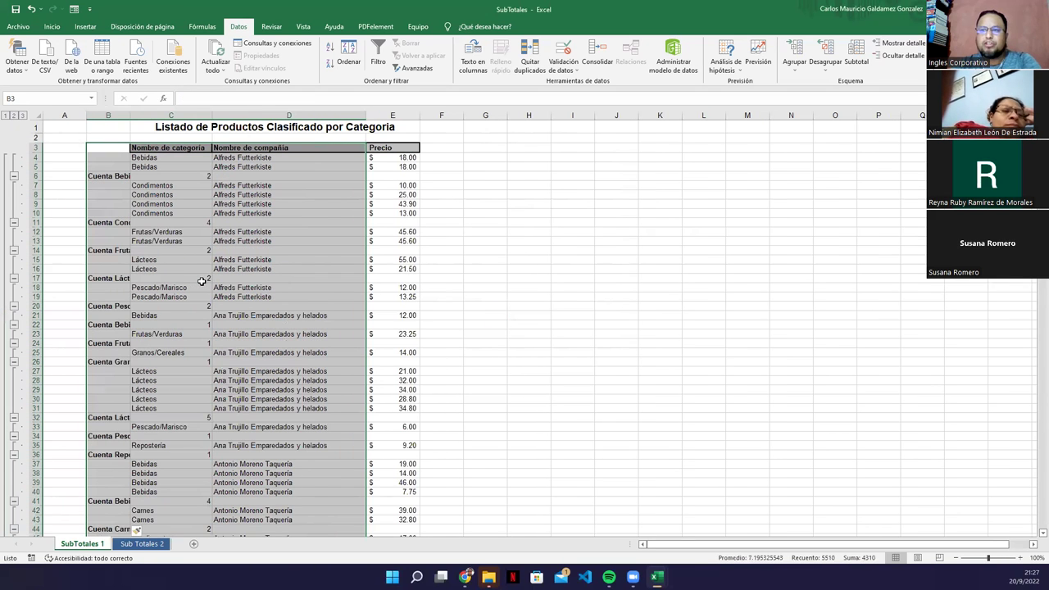
Step: Collapse the outline to the Cuenta general row, widen column B to fit its label, and inspect the general count's formula
click(13, 117)
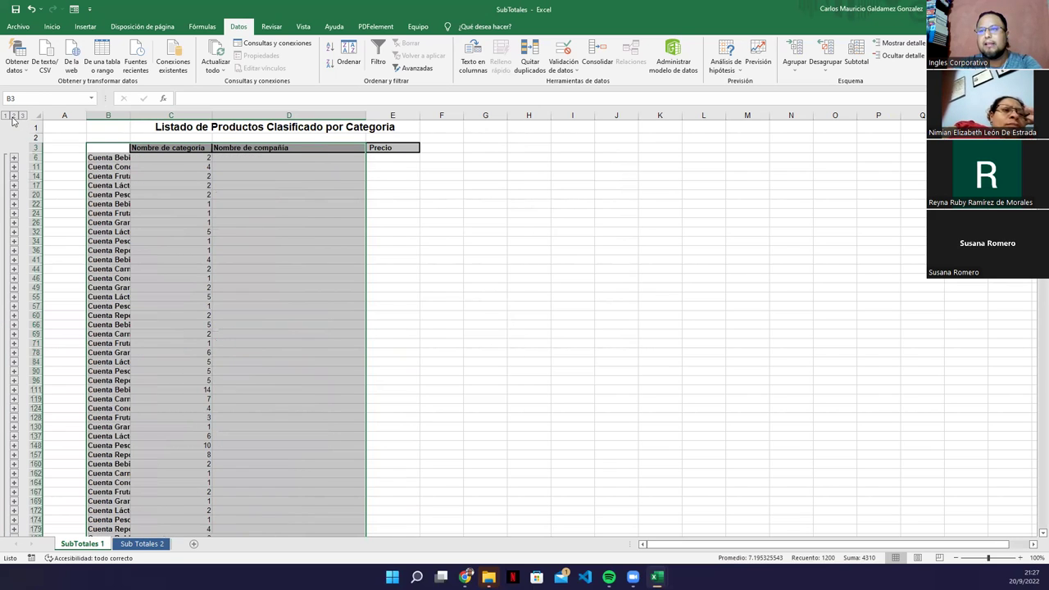
click(6, 116)
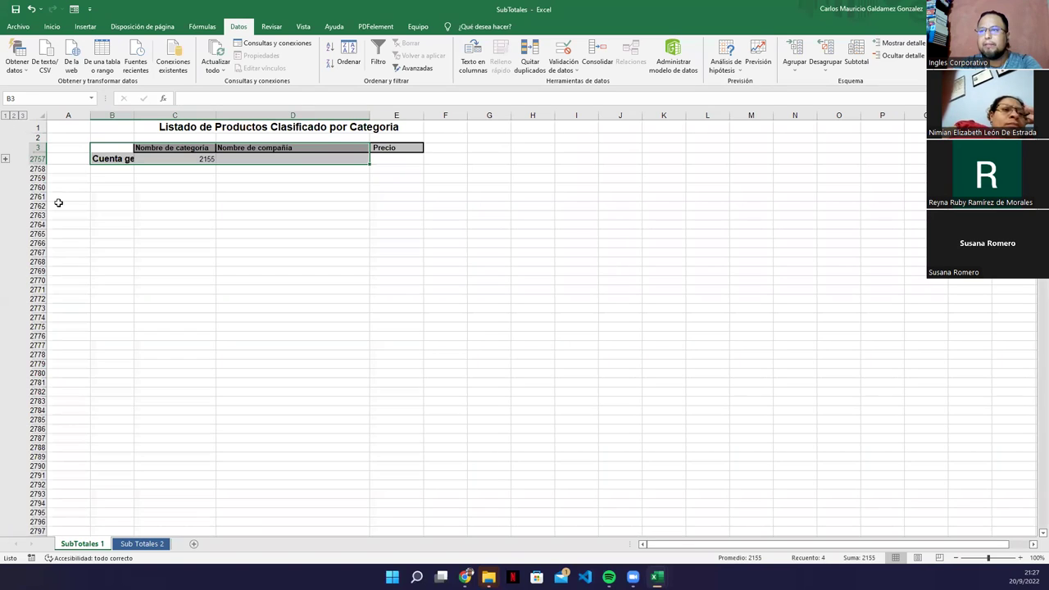
double_click(134, 116)
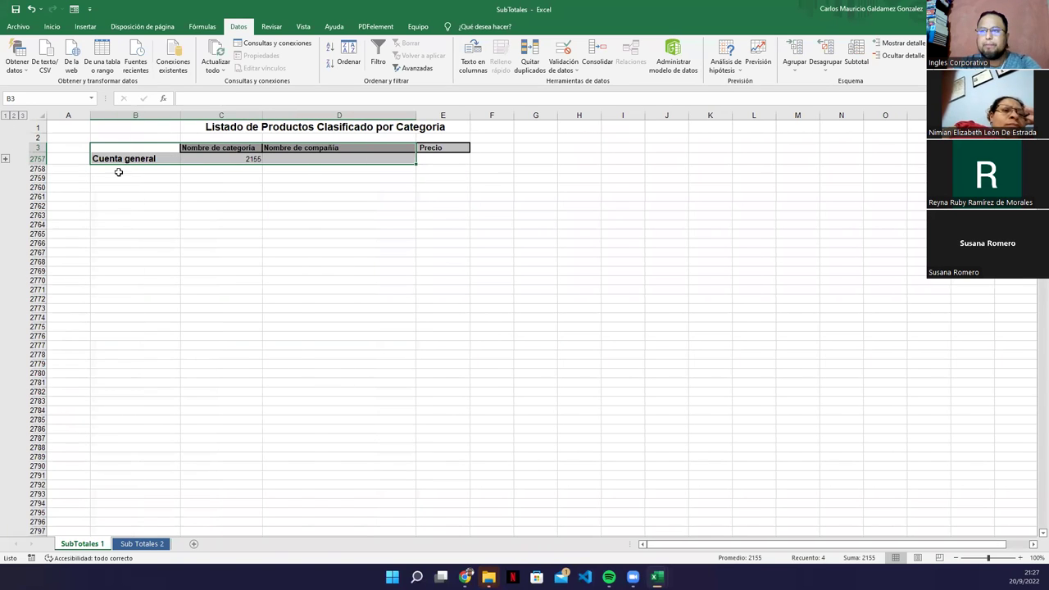
click(116, 164)
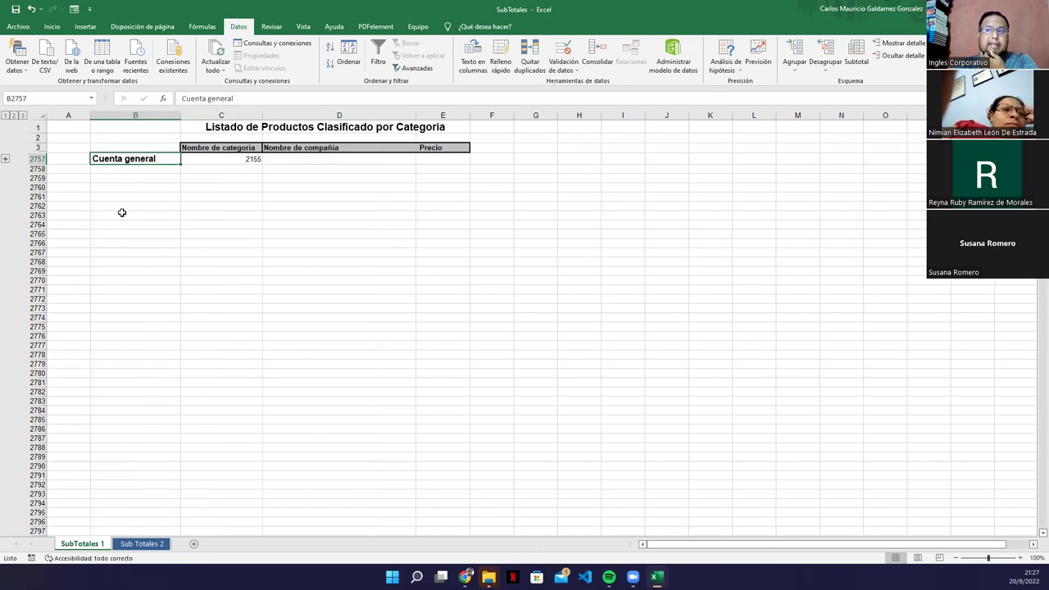
click(216, 160)
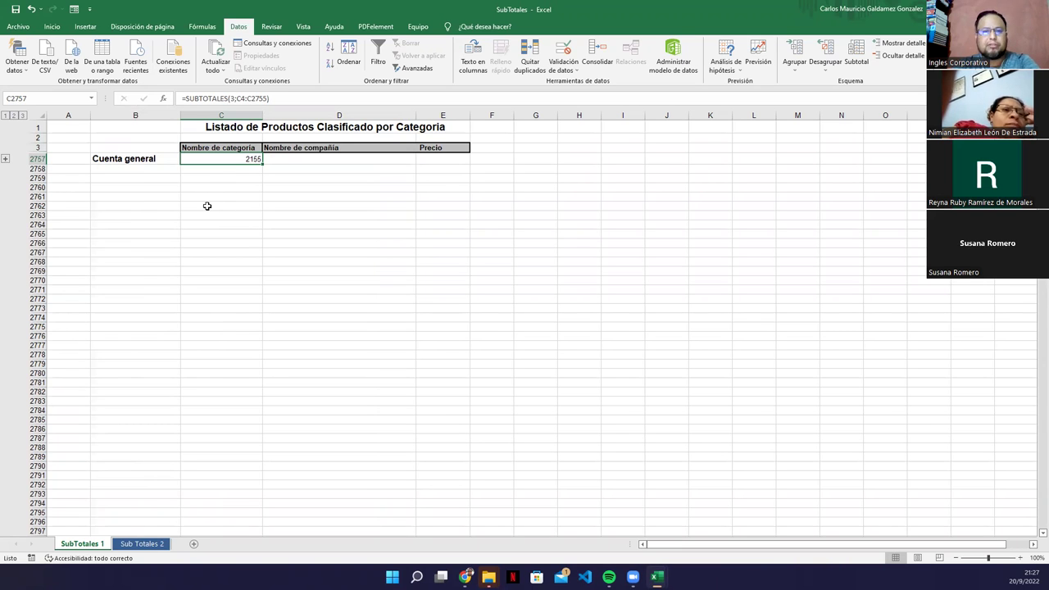
Step: Review the outline at the category count level, expand it to full detail, and compare the Alfreds Futterkiste Bebidas rows with their count
click(14, 116)
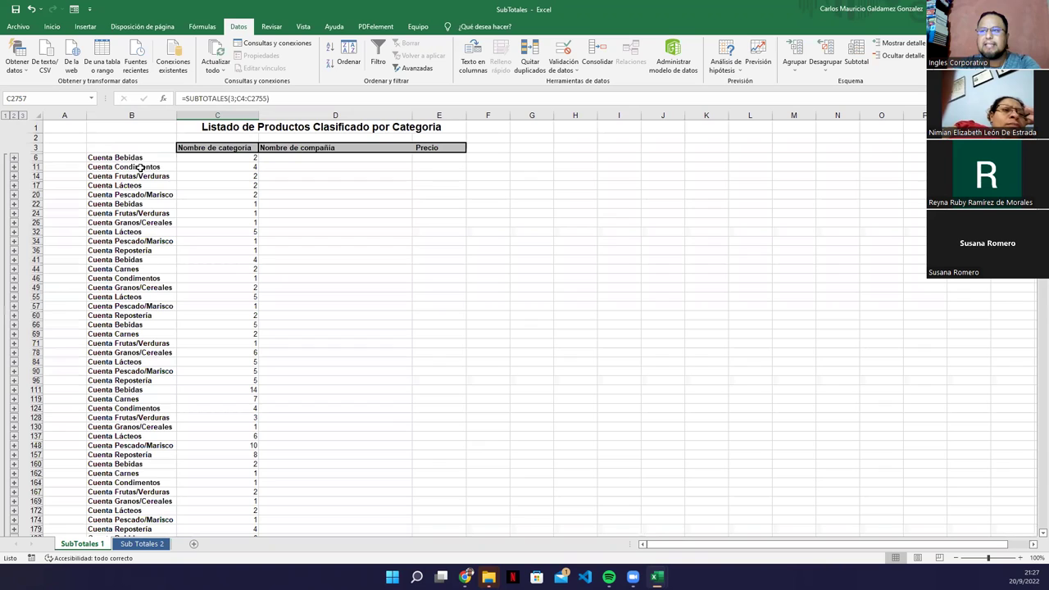
click(136, 157)
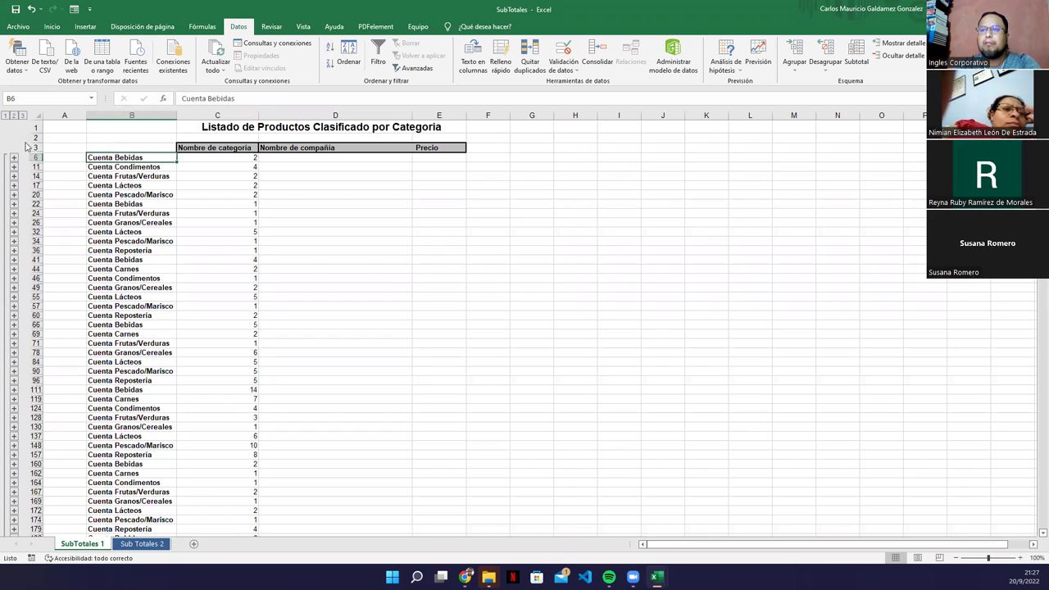
click(22, 116)
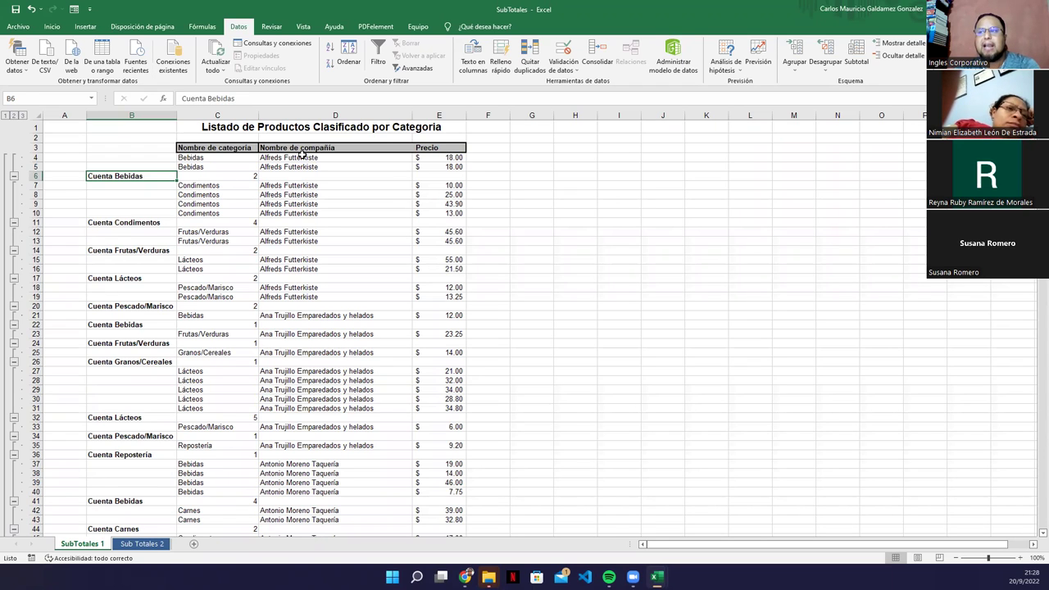
drag(302, 157, 315, 167)
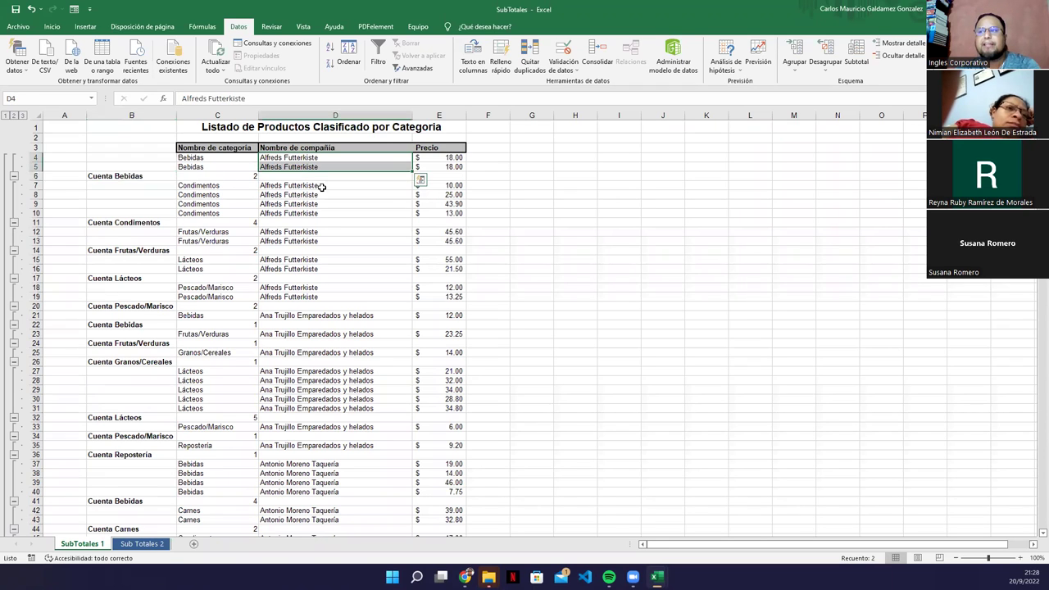
click(218, 177)
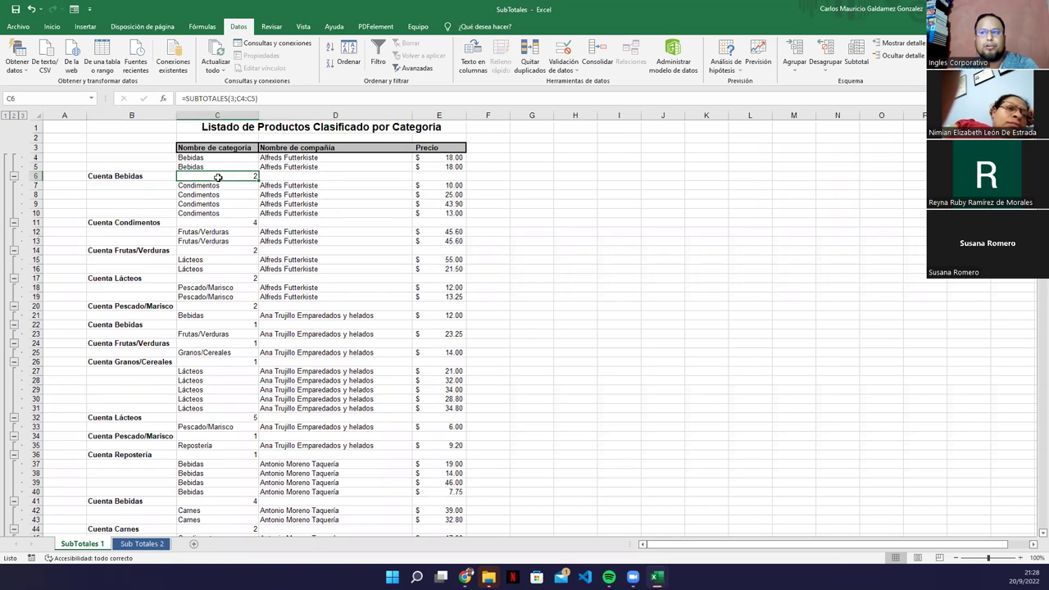
Step: Inspect the Condimentos, Frutas/Verduras, Lácteos and Pescado/Marisco count formulas in C11, C14, C17 and C20, and select the Alfreds Futterkiste block from B4
click(231, 222)
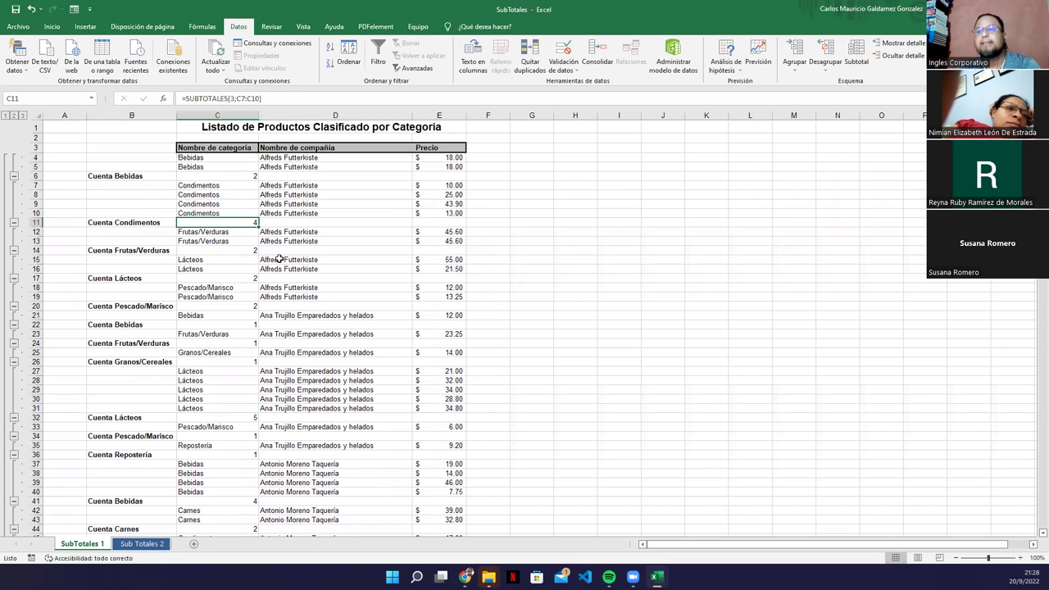
click(206, 250)
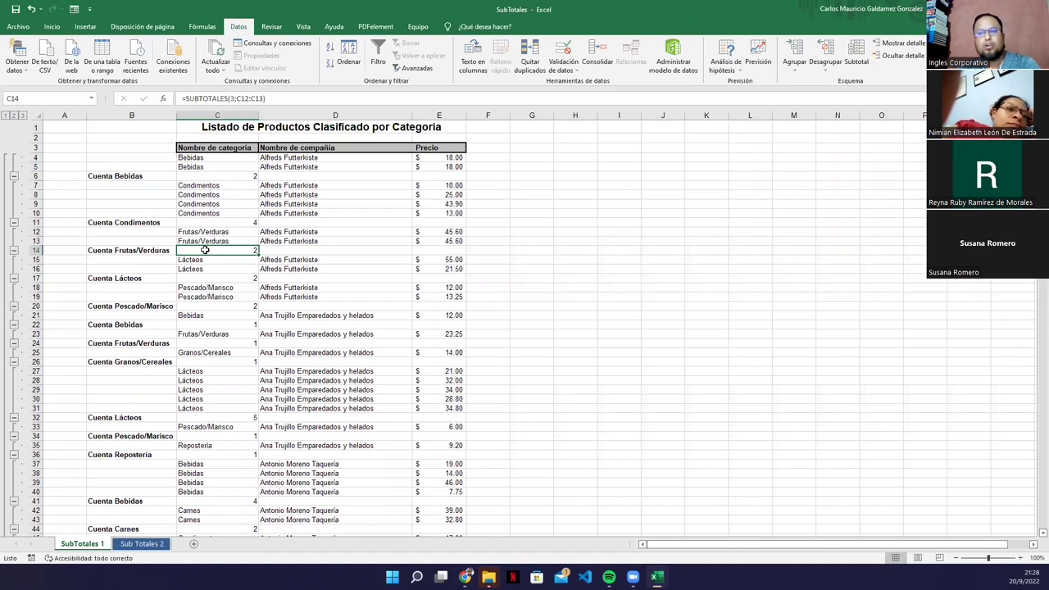
click(219, 279)
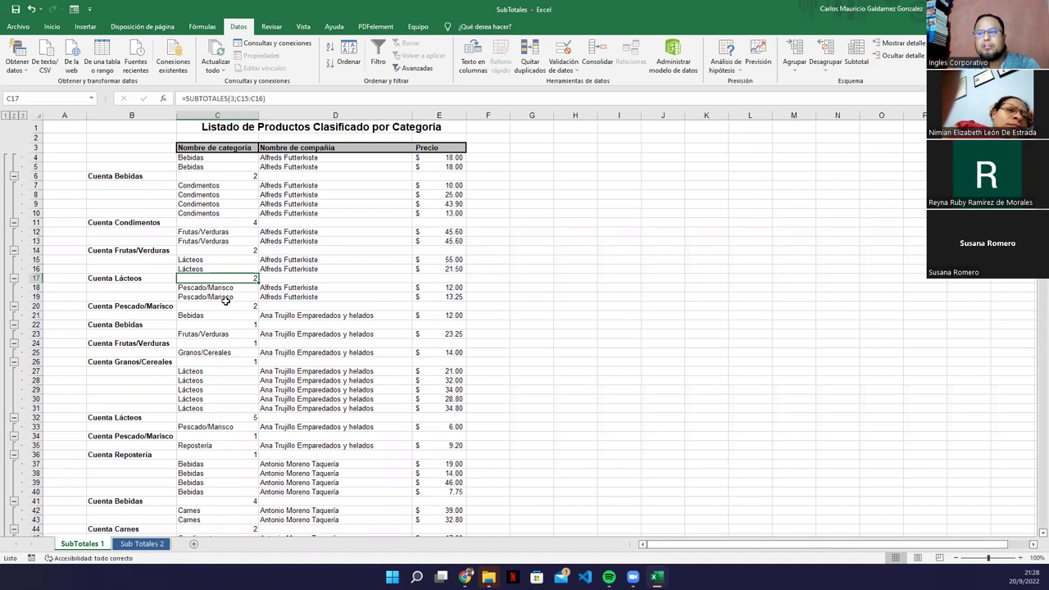
click(230, 307)
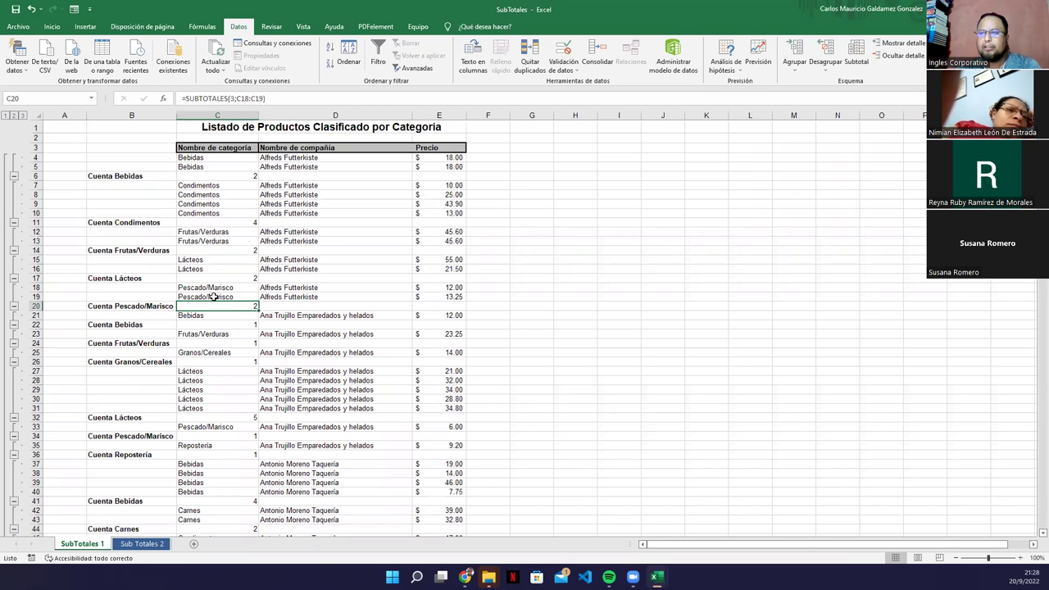
drag(153, 156, 419, 306)
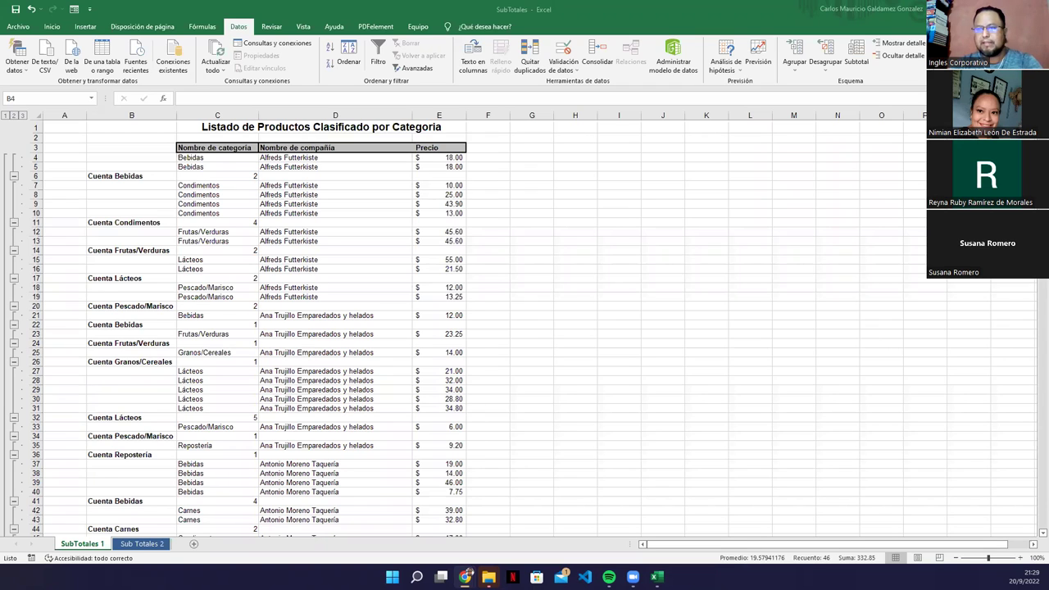
Step: Compare the Bebidas rows of Around the Horn, Antonio Moreno Taquería and Ana Trujillo Emparedados y helados with their separate category counts
scroll(246, 310, down, 5)
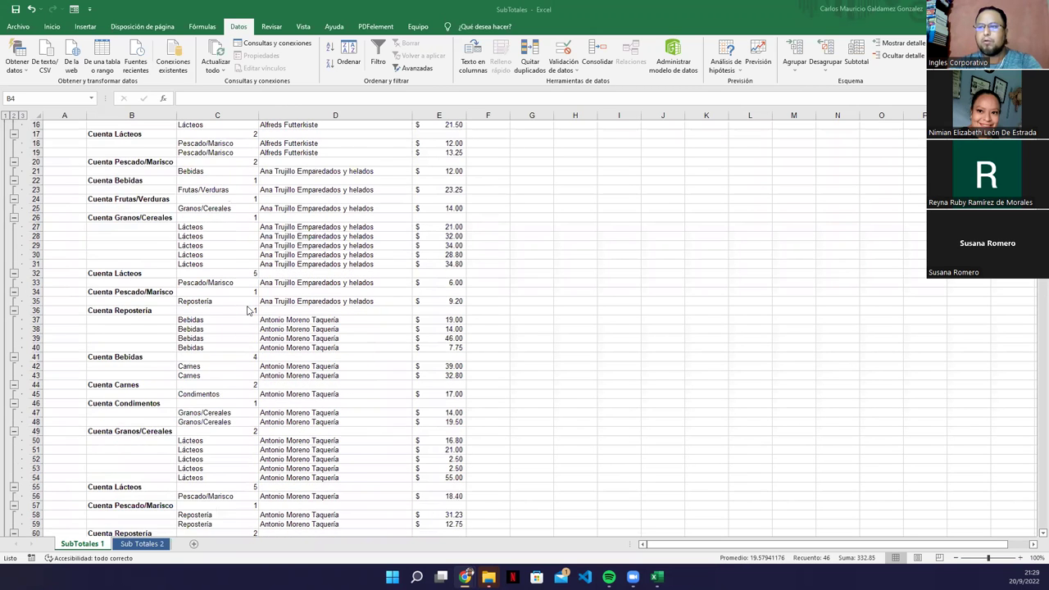
scroll(249, 310, down, 7)
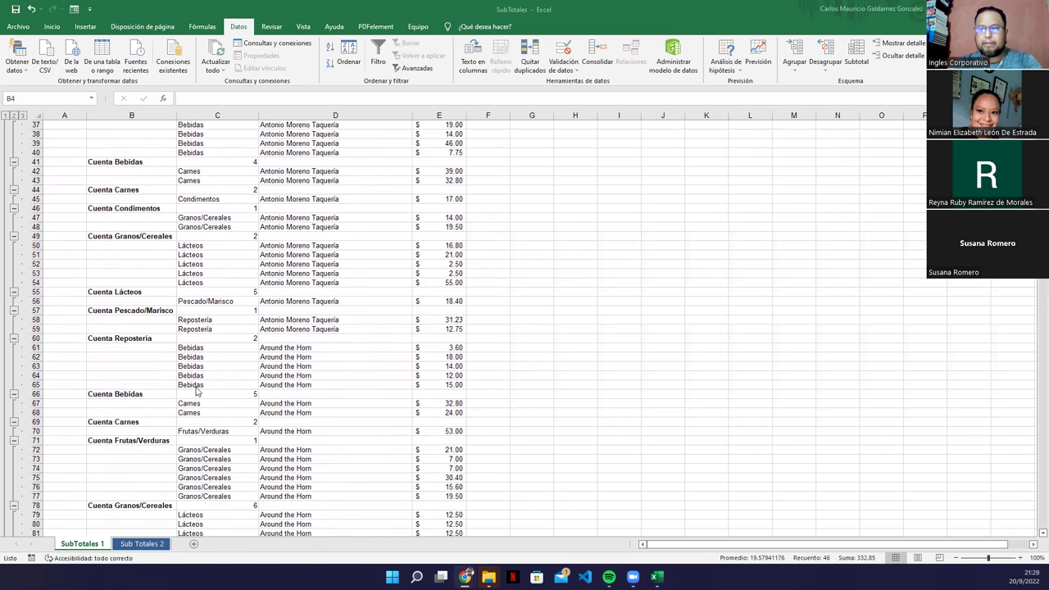
scroll(196, 392, down, 3)
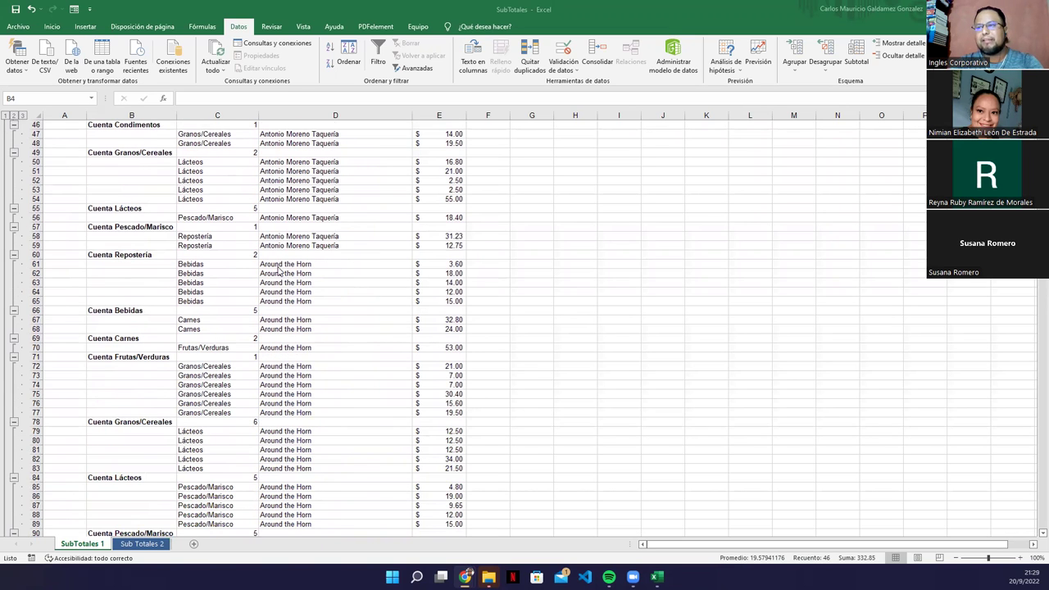
drag(192, 264, 300, 302)
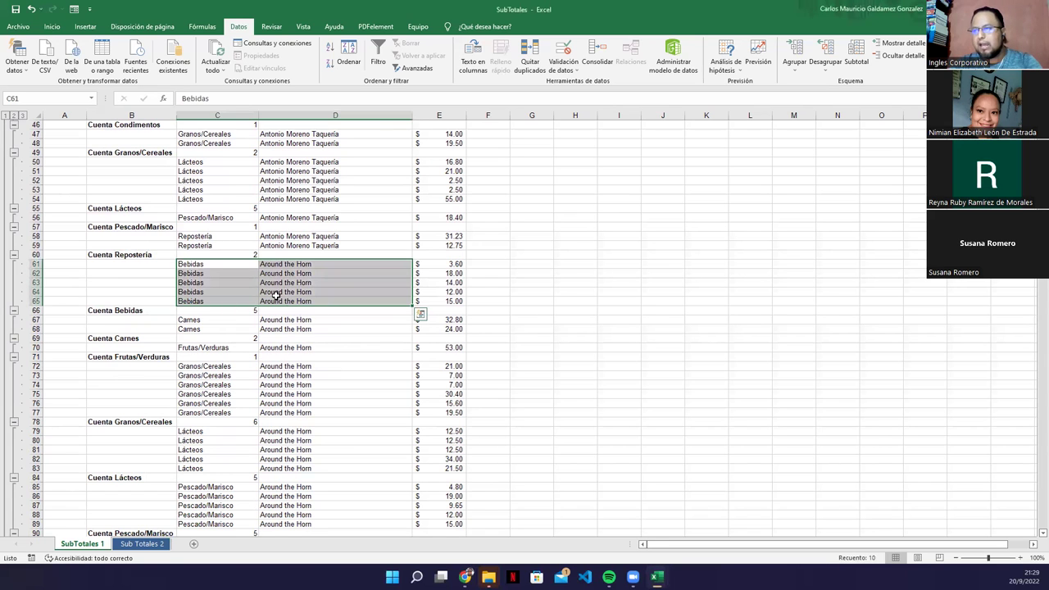
scroll(299, 307, up, 5)
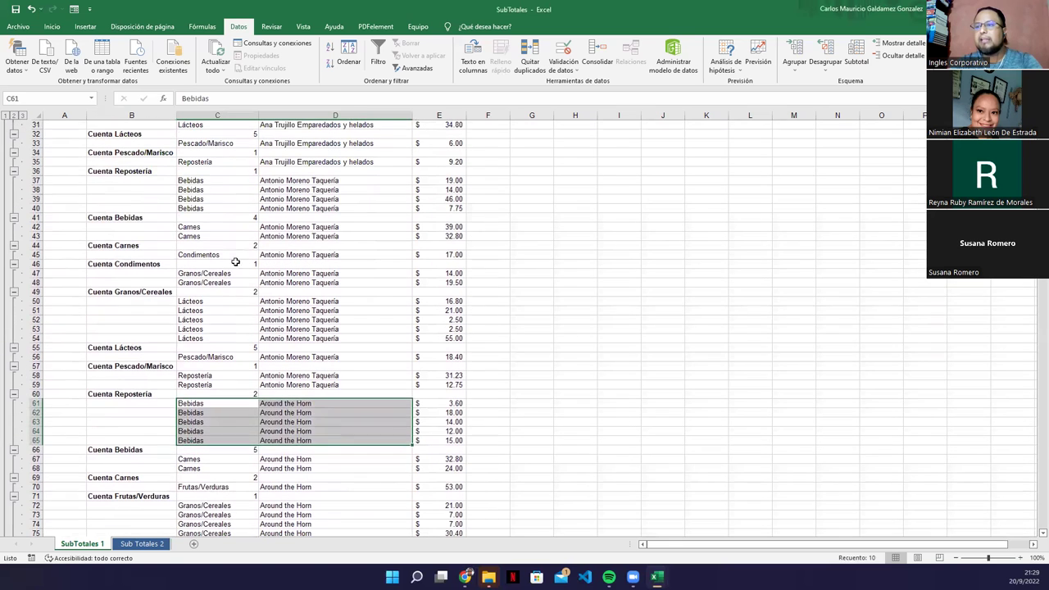
drag(190, 181, 272, 210)
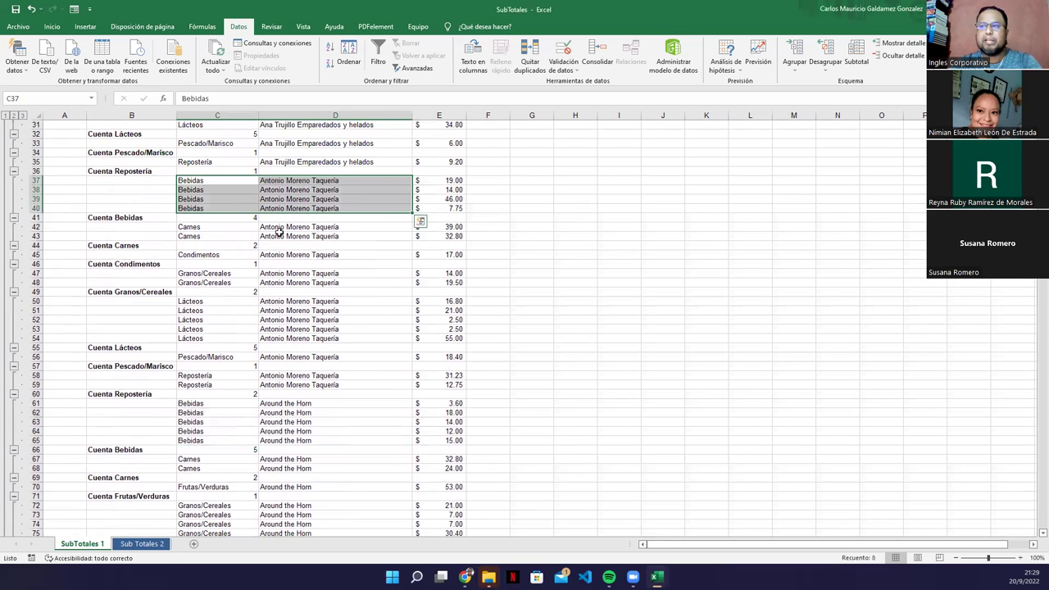
scroll(262, 238, up, 8)
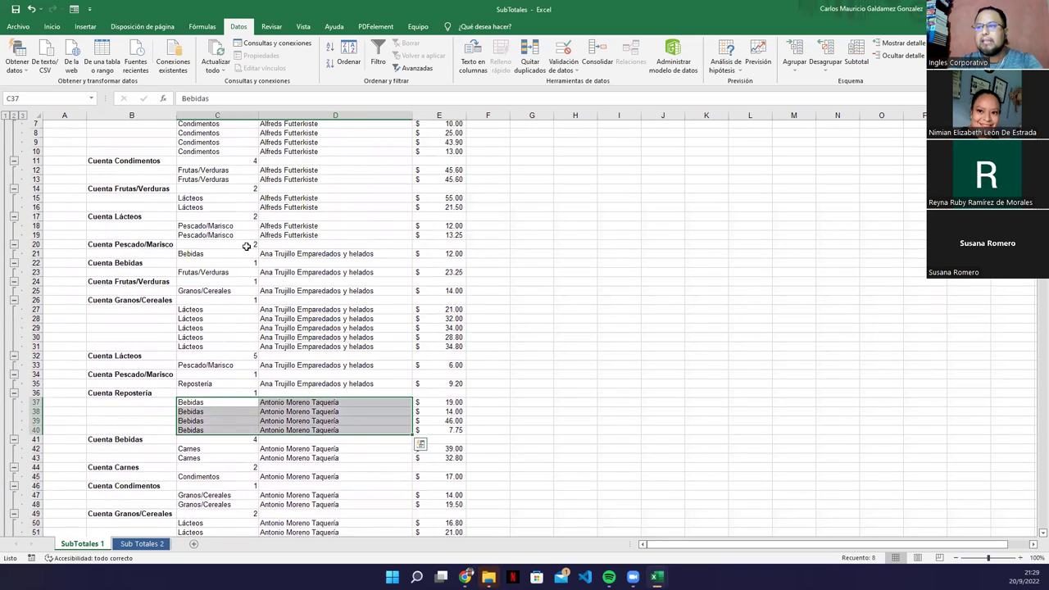
drag(229, 256, 328, 255)
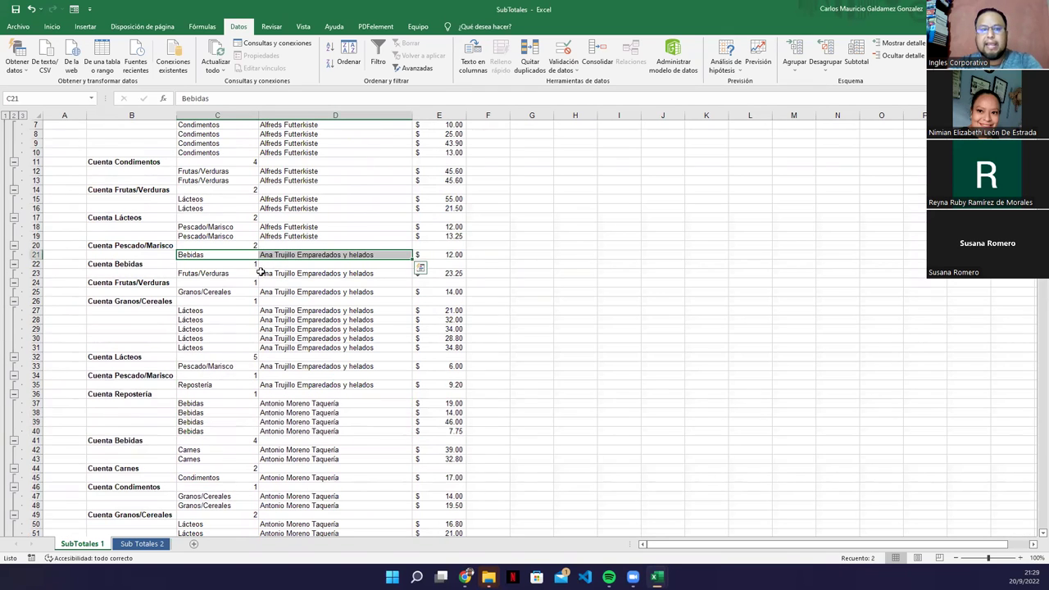
Step: Examine how the category counts repeat for each company further down the product list, through Berglunds snabbköp, and return to the list's start
scroll(279, 277, down, 4)
scroll(295, 314, down, 7)
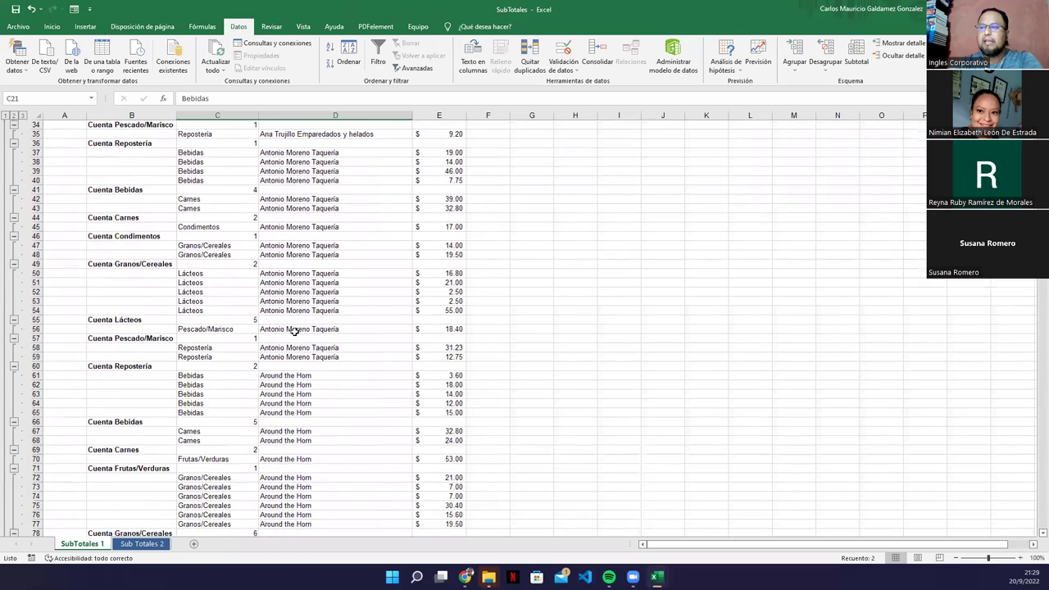
scroll(266, 324, down, 2)
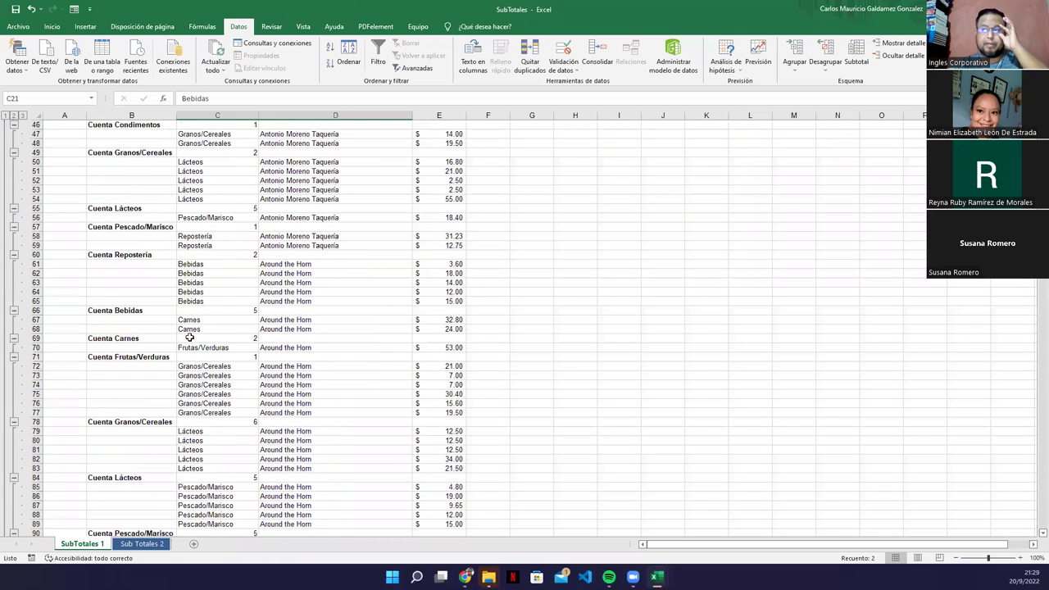
scroll(232, 343, up, 11)
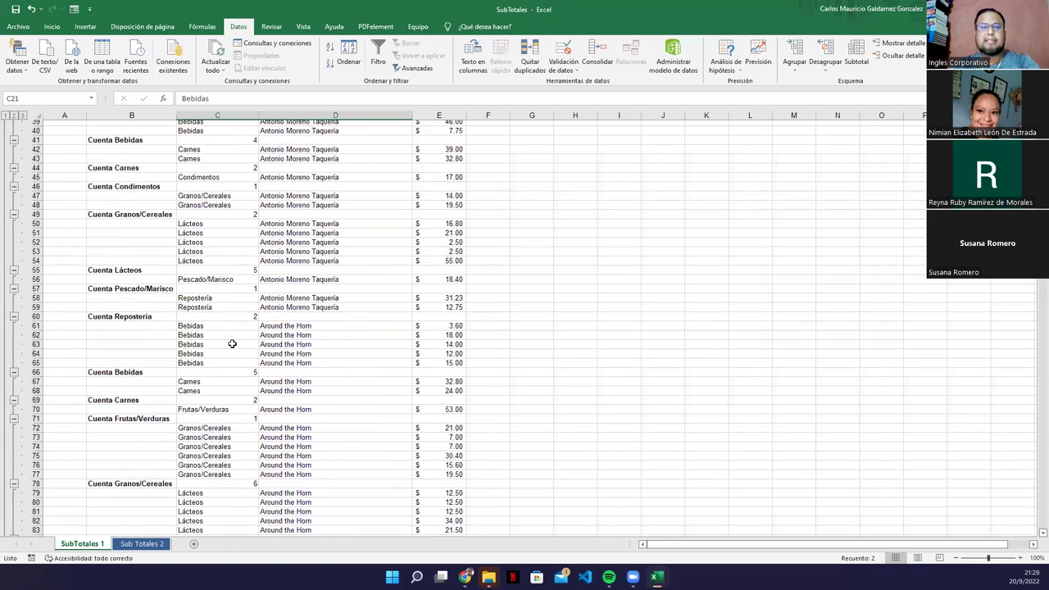
scroll(230, 340, down, 20)
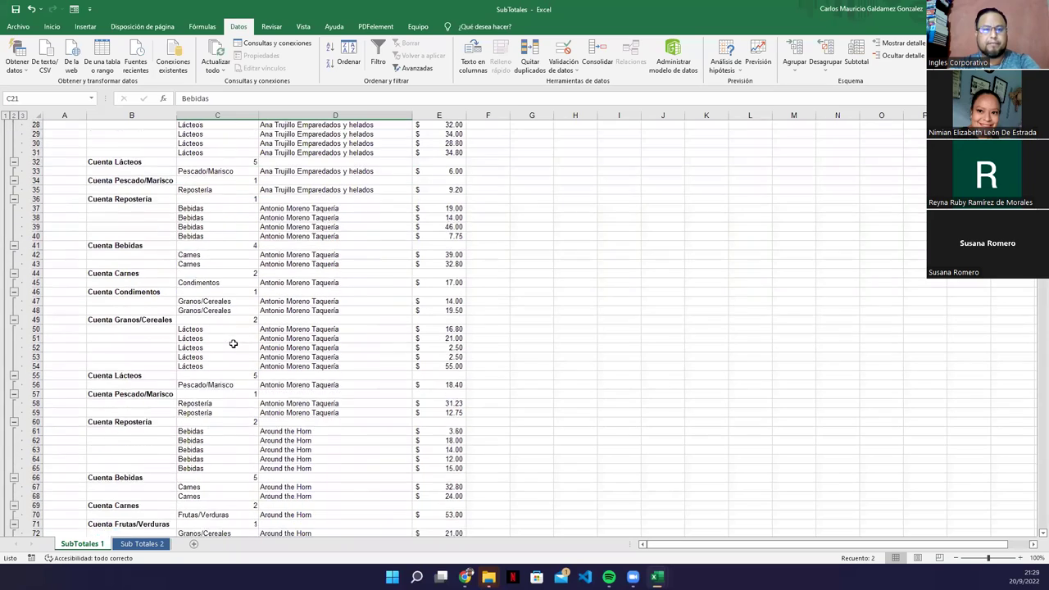
scroll(246, 348, down, 10)
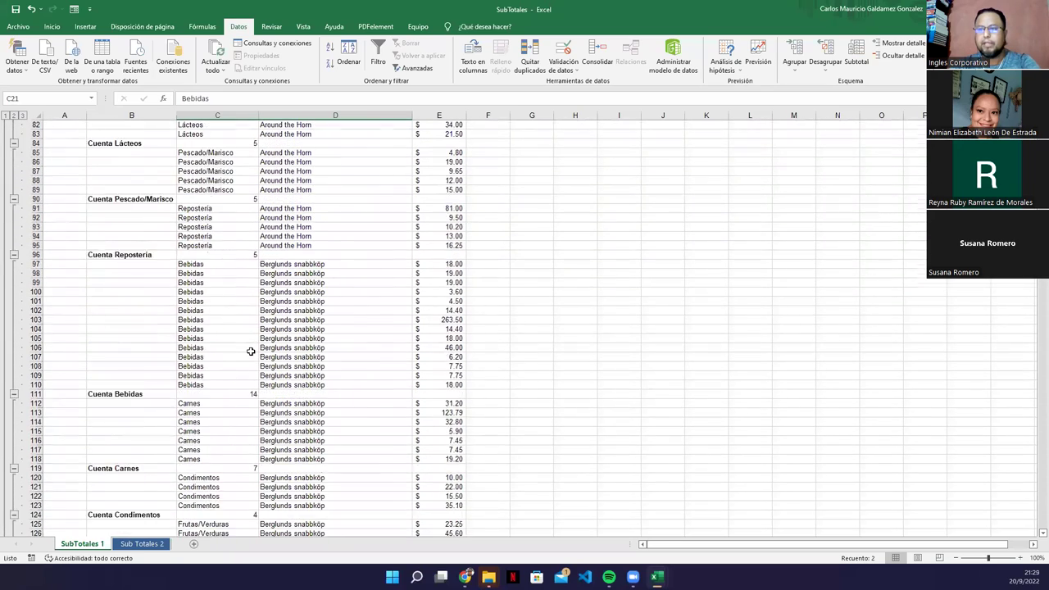
scroll(250, 344, up, 20)
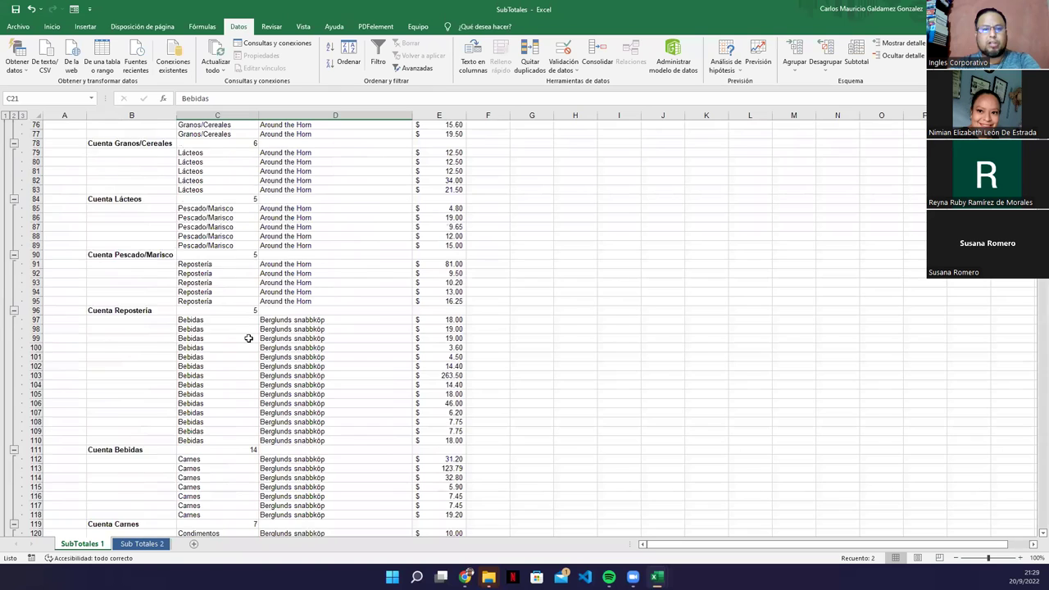
scroll(242, 316, up, 3)
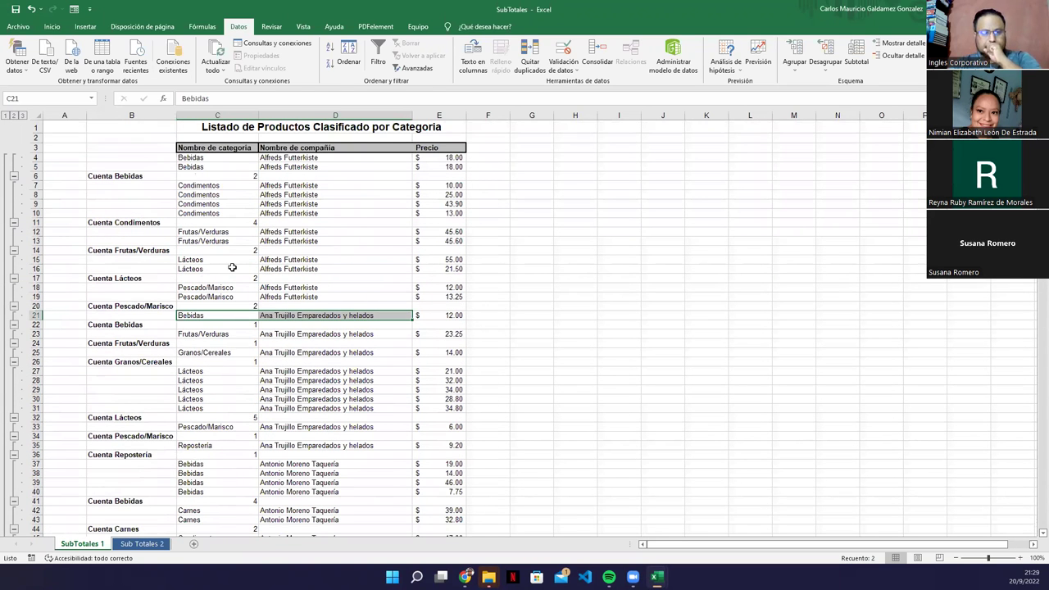
Step: Examine the Alfreds Futterkiste Bebidas and Condimentos rows with their prices, and inspect the Frutas/Verduras count formula in C14
click(199, 213)
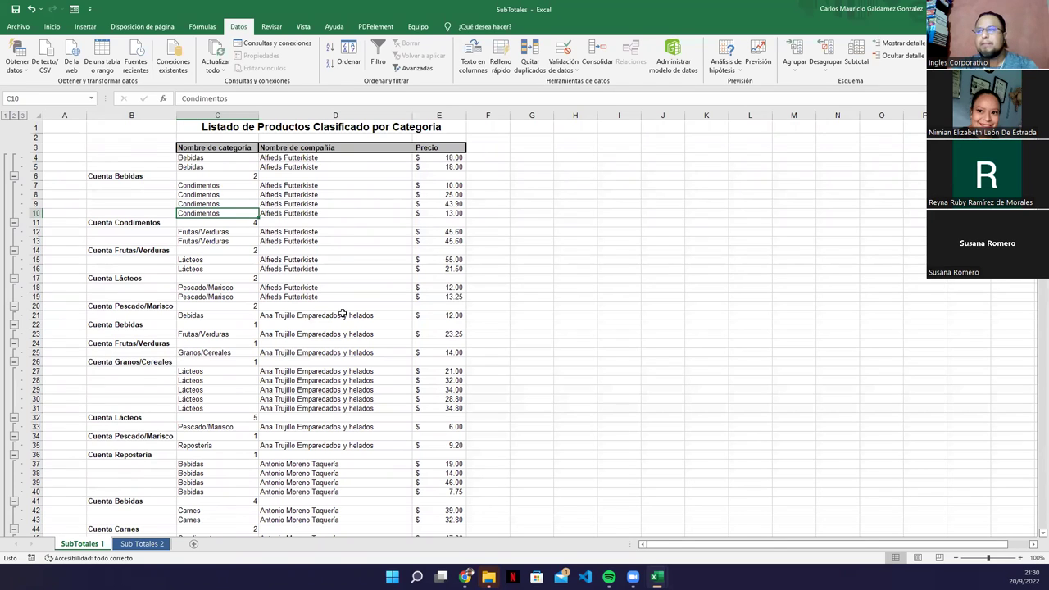
click(246, 160)
drag(249, 160, 454, 158)
drag(239, 167, 440, 166)
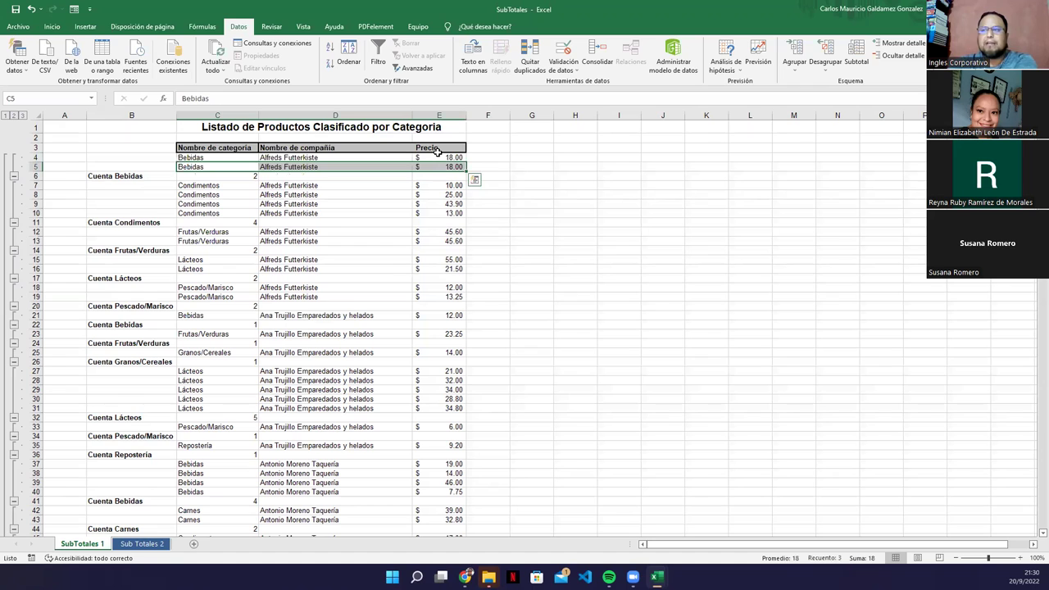
click(208, 203)
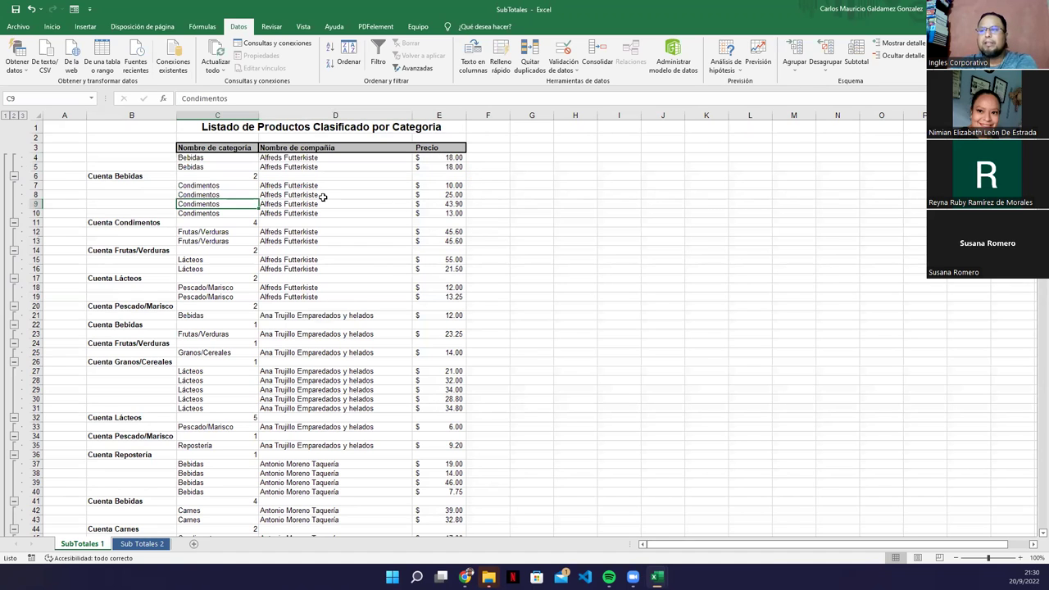
drag(323, 197, 320, 205)
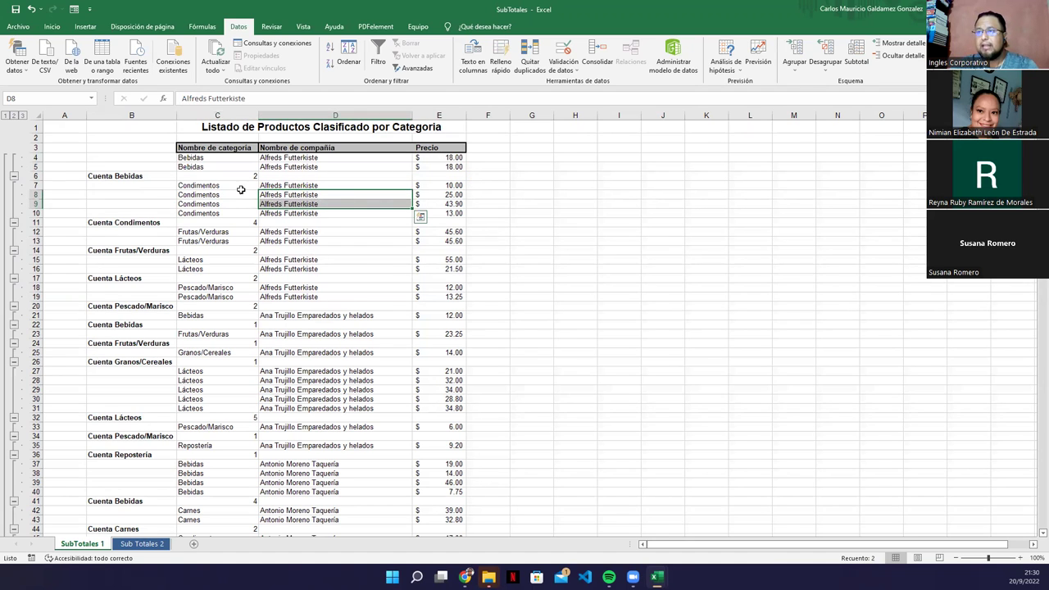
click(217, 166)
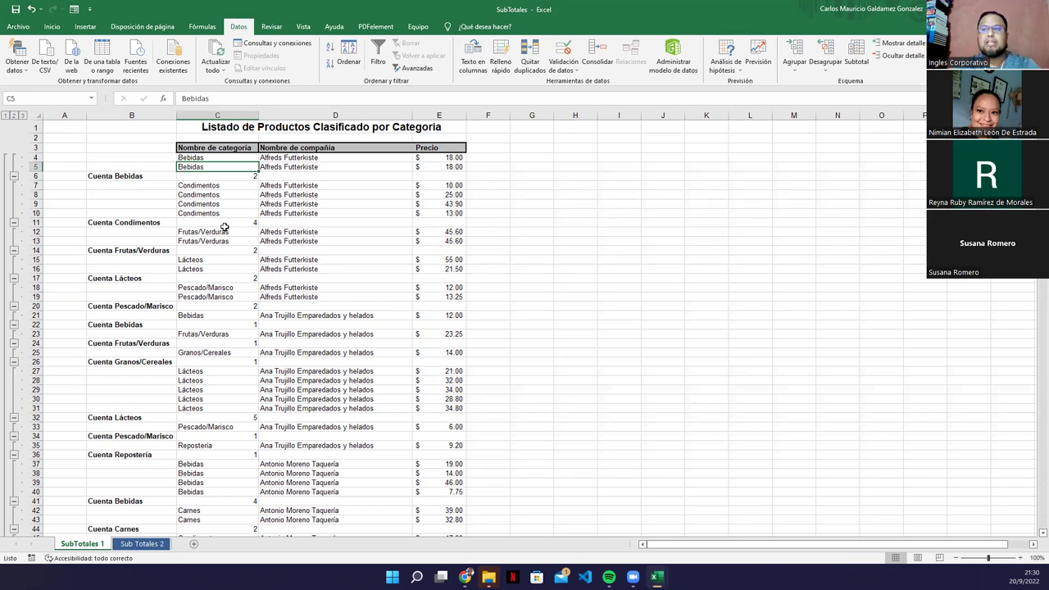
drag(215, 157, 418, 167)
drag(185, 186, 419, 211)
click(420, 212)
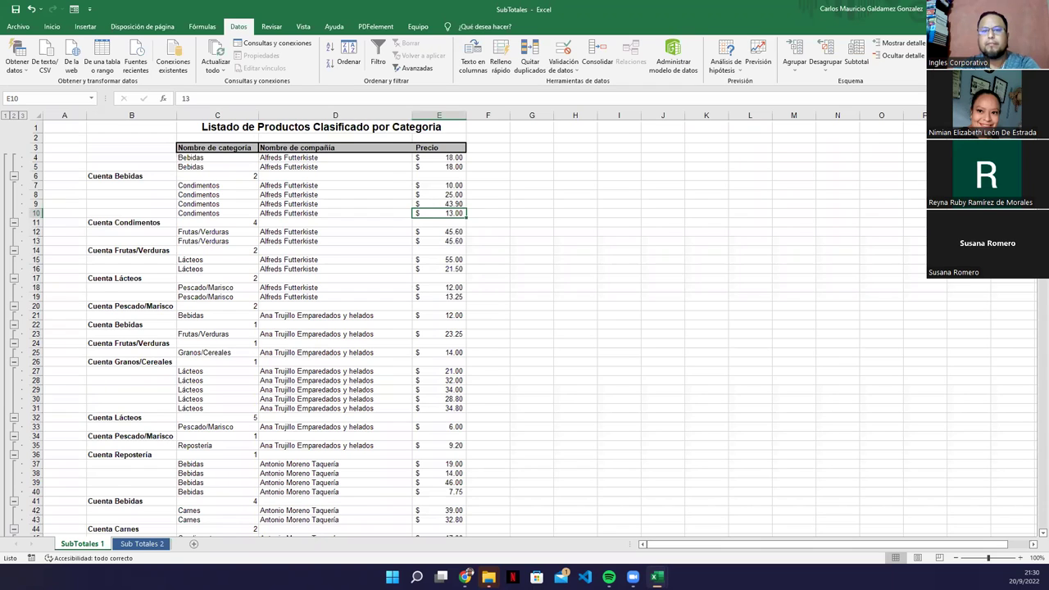
click(246, 251)
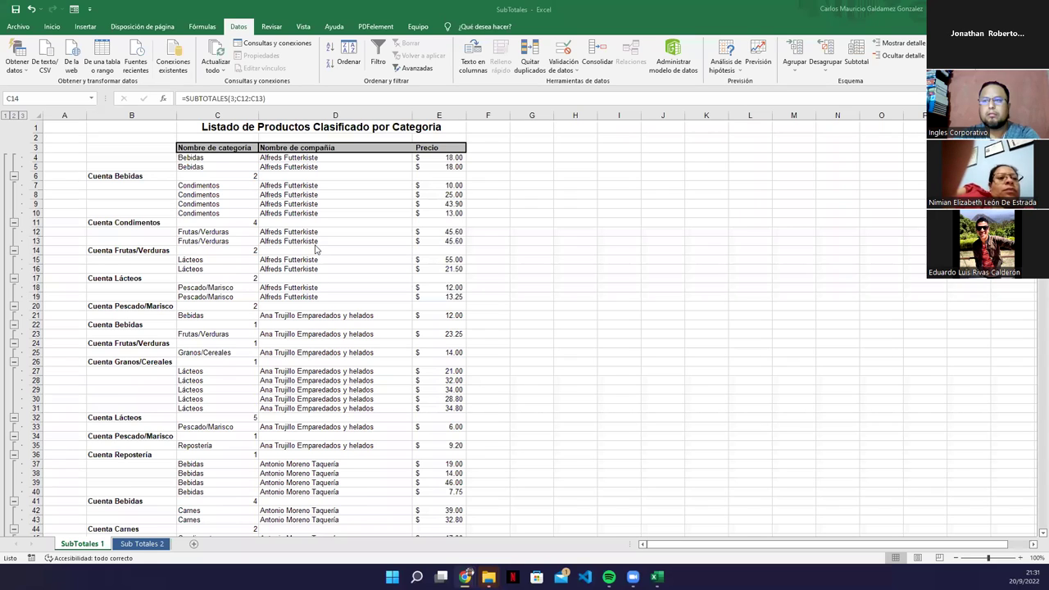
Step: Review the Cuenta Bebidas label, the Cuenta general row and the category count level of the outline, and expand it to full detail
click(123, 176)
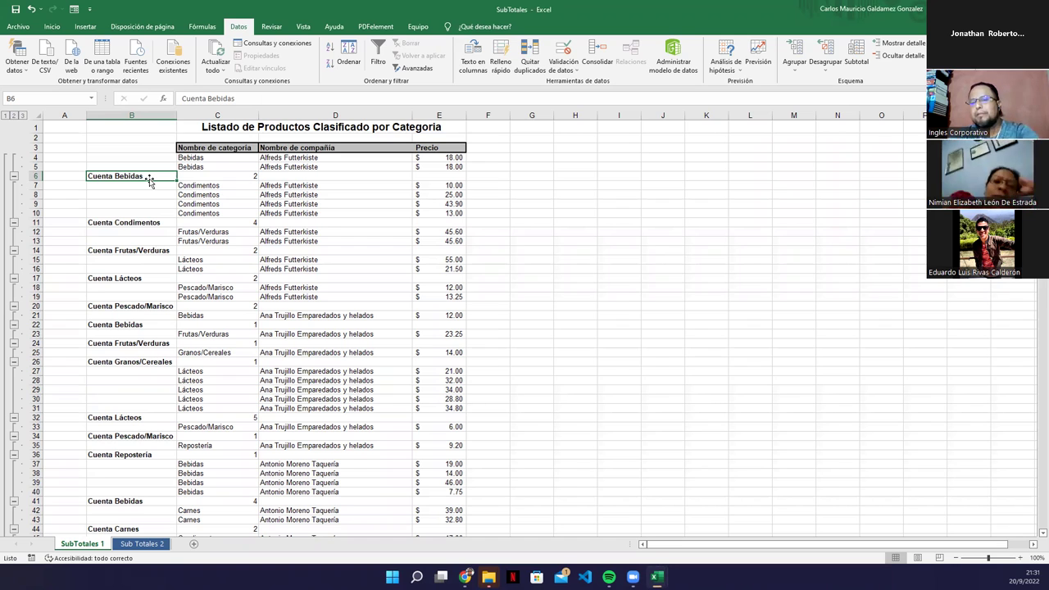
click(7, 117)
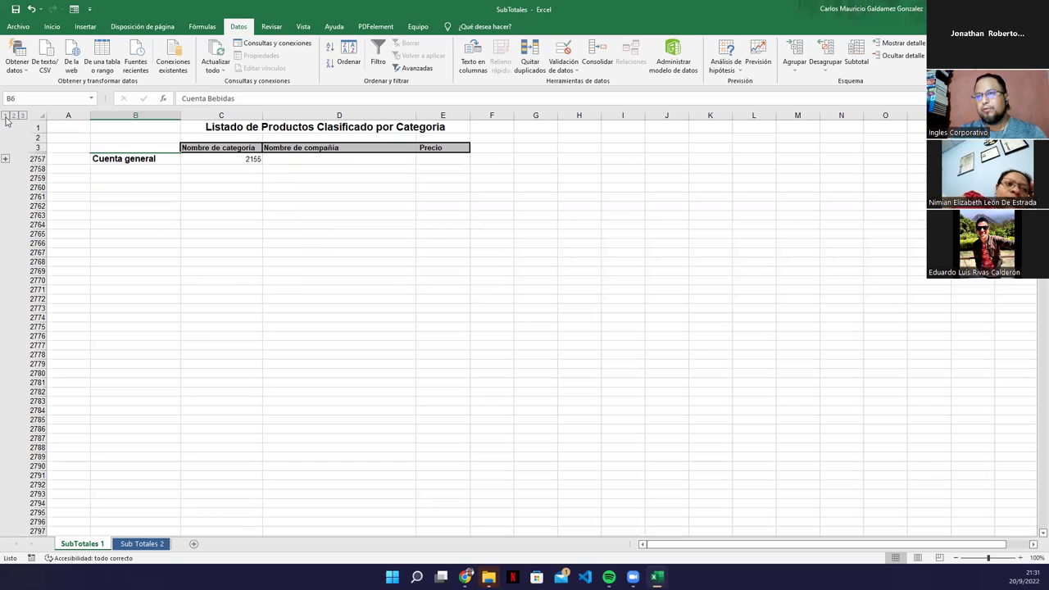
click(131, 168)
click(129, 155)
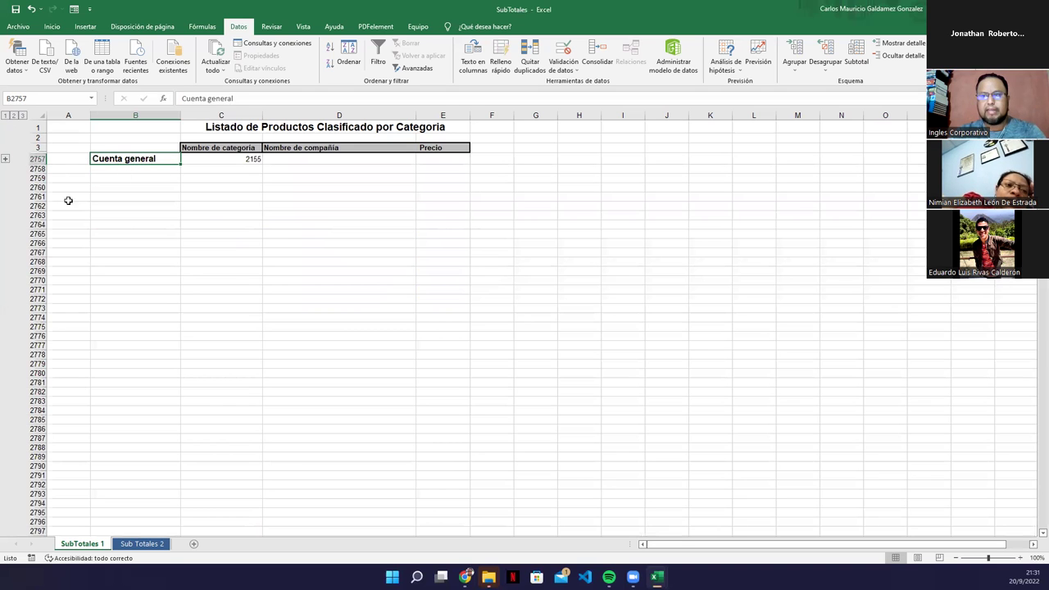
click(14, 116)
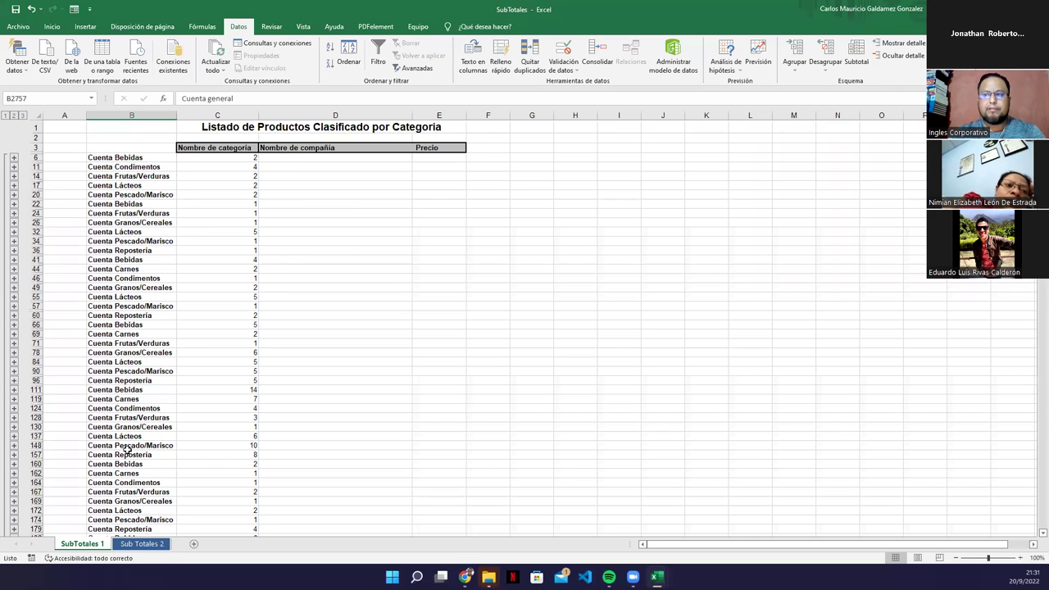
click(23, 116)
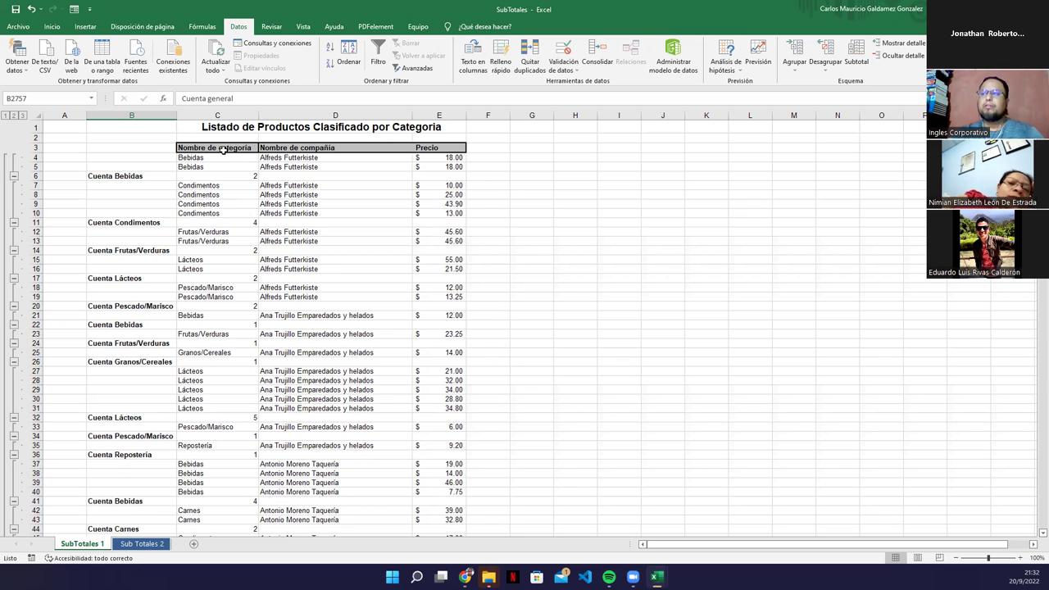
Step: Examine the Condimentos detail in C9, the Cuenta Bebidas label in B6 and the label column beside the Ana Trujillo Emparedados y helados Bebidas row
click(253, 203)
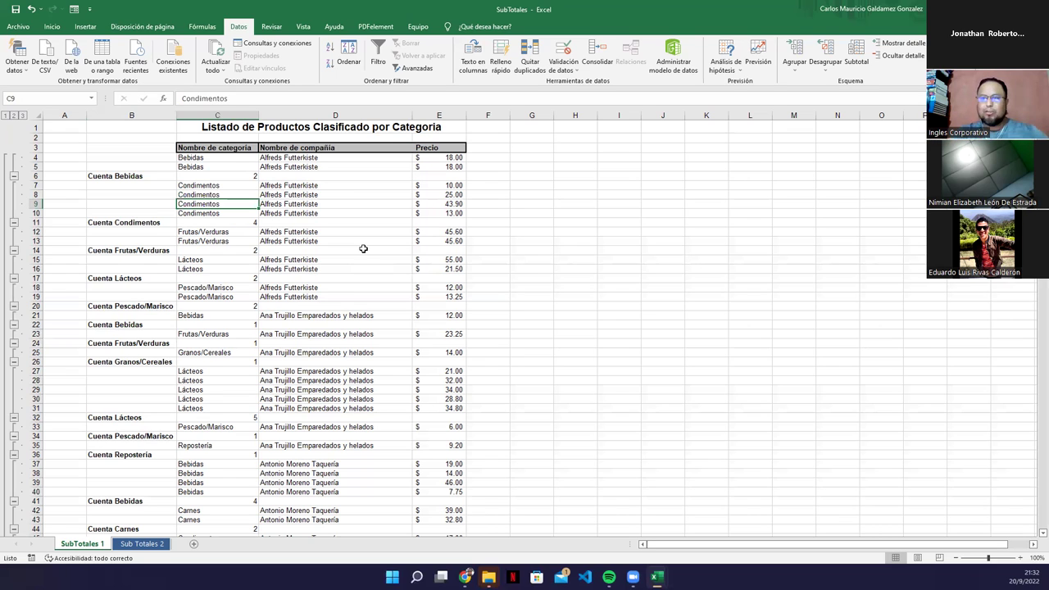
click(100, 177)
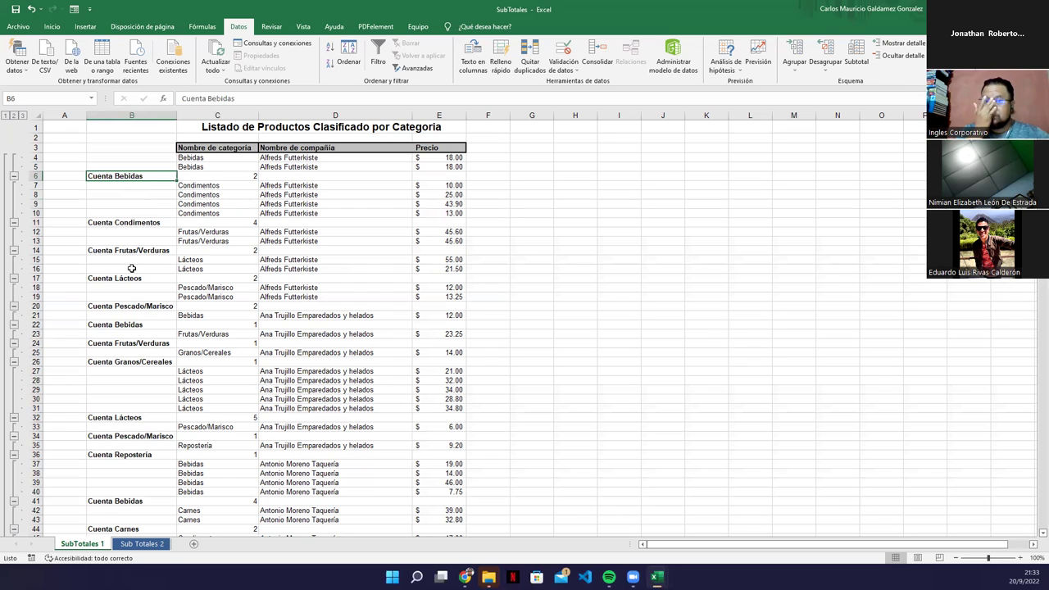
click(143, 313)
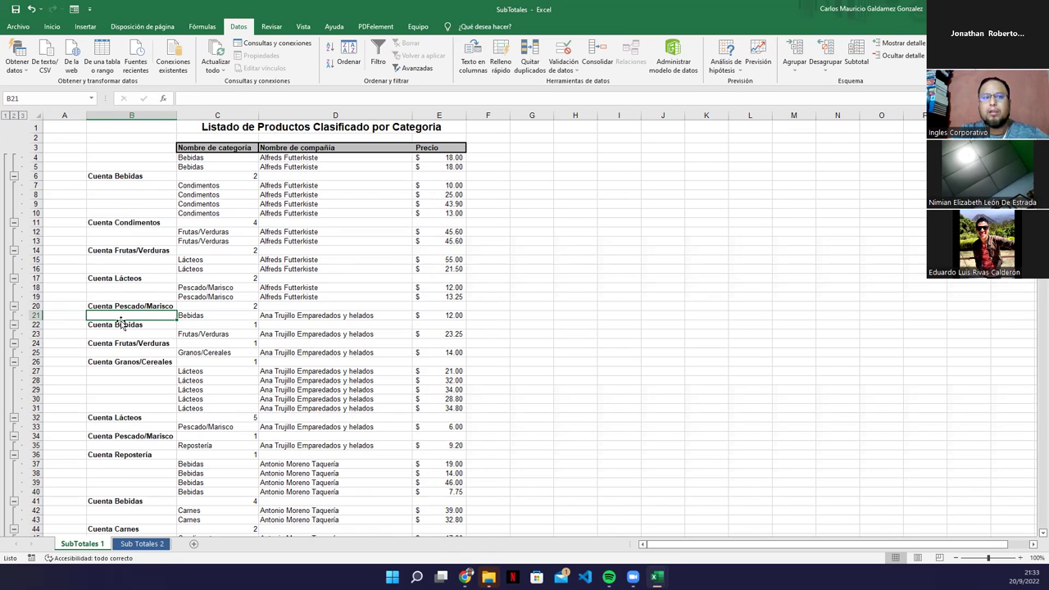
Step: Remove all the existing subtotals from the SubTotales 1 product list
click(191, 289)
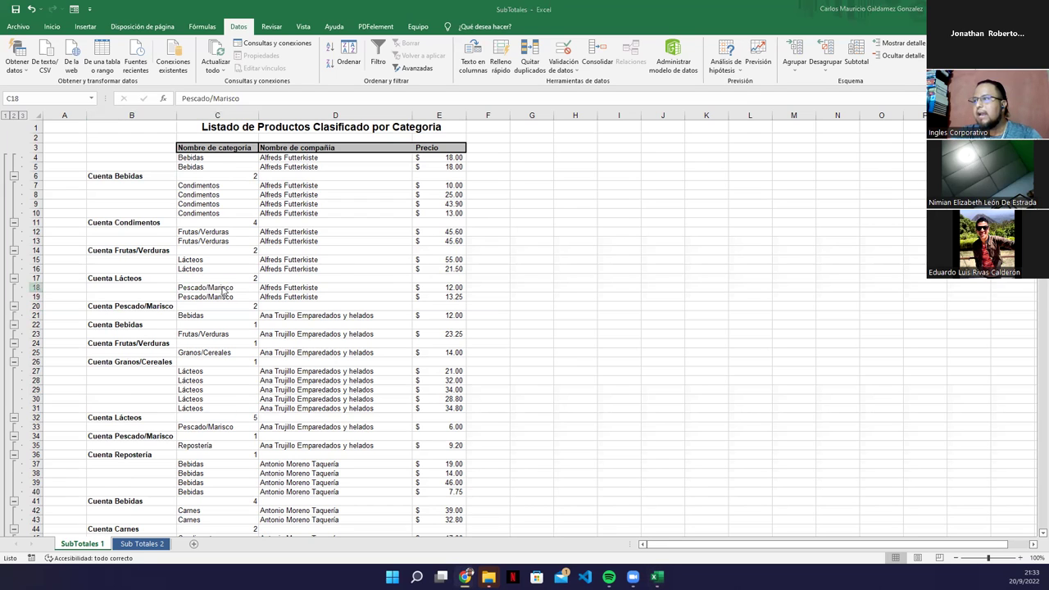
click(856, 59)
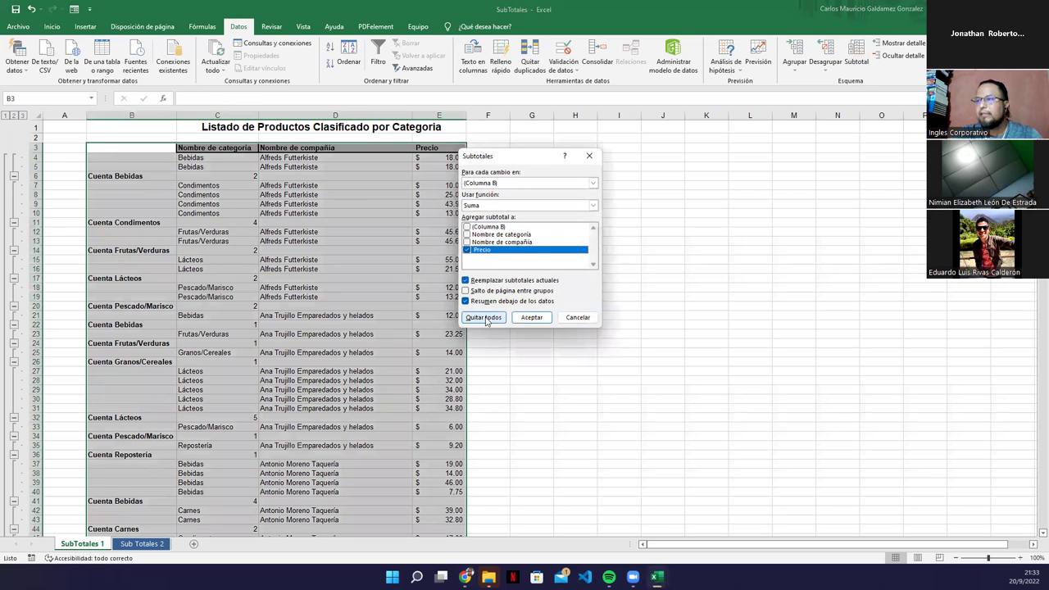
click(483, 318)
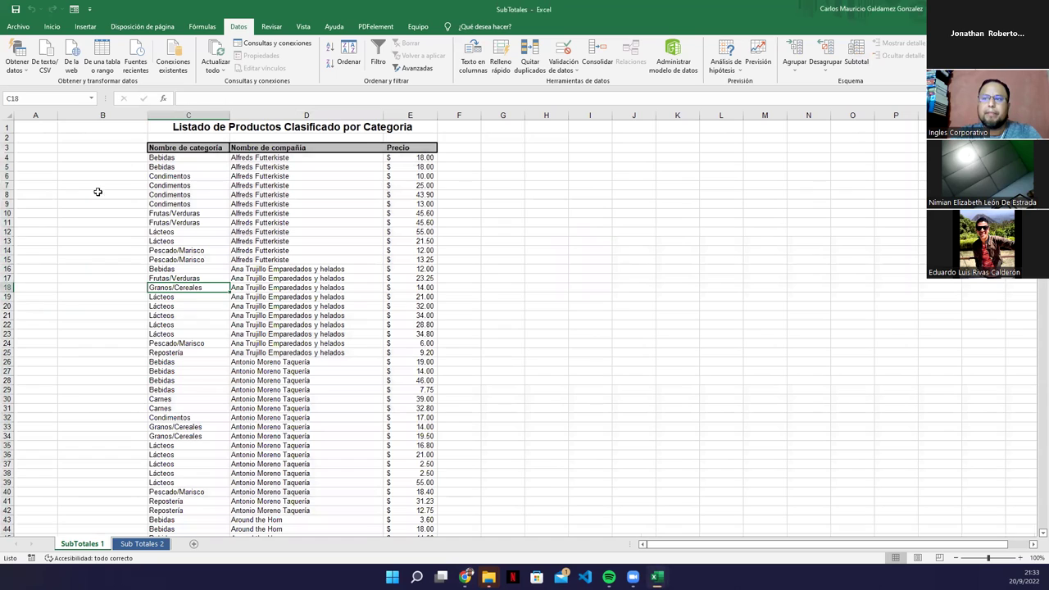
Step: Select the whole product list with its headers and add Suma subtotals of Precio at each change in Precio
click(95, 150)
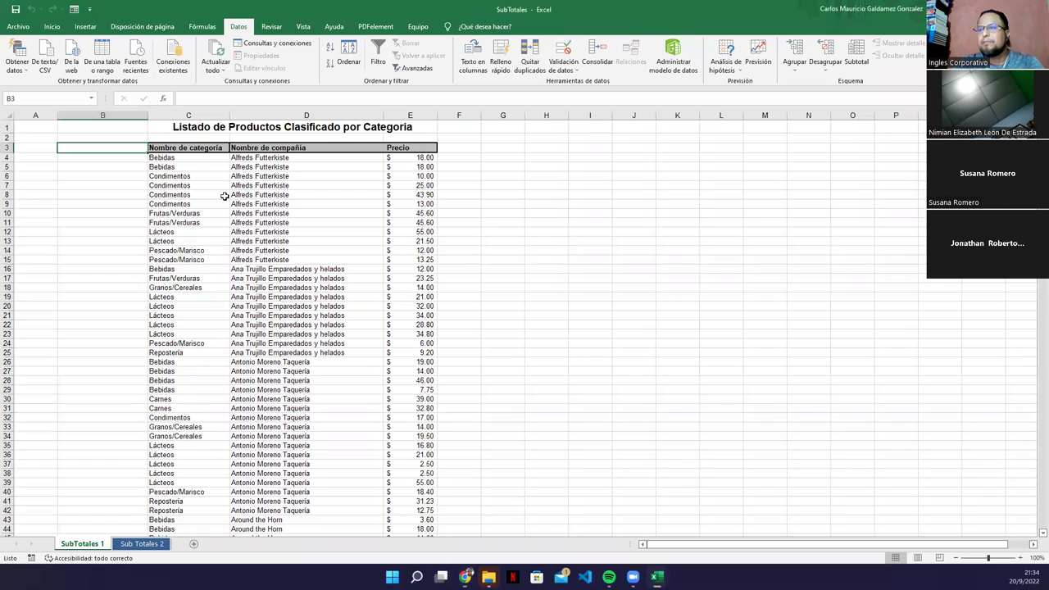
click(182, 150)
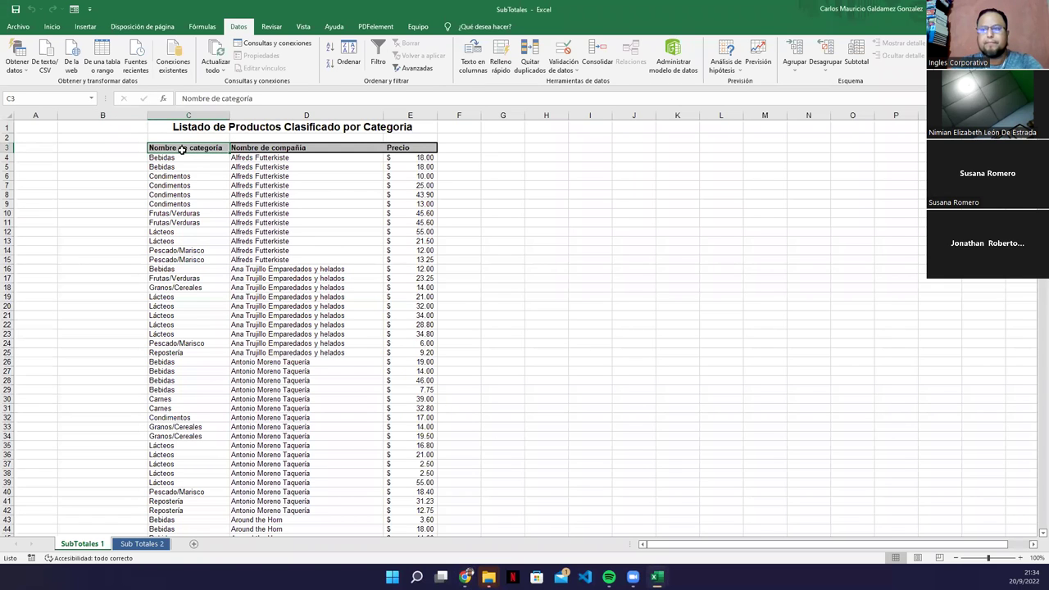
key(ctrl+Down)
key(ctrl+shift+Up)
key(ctrl+shift+Right)
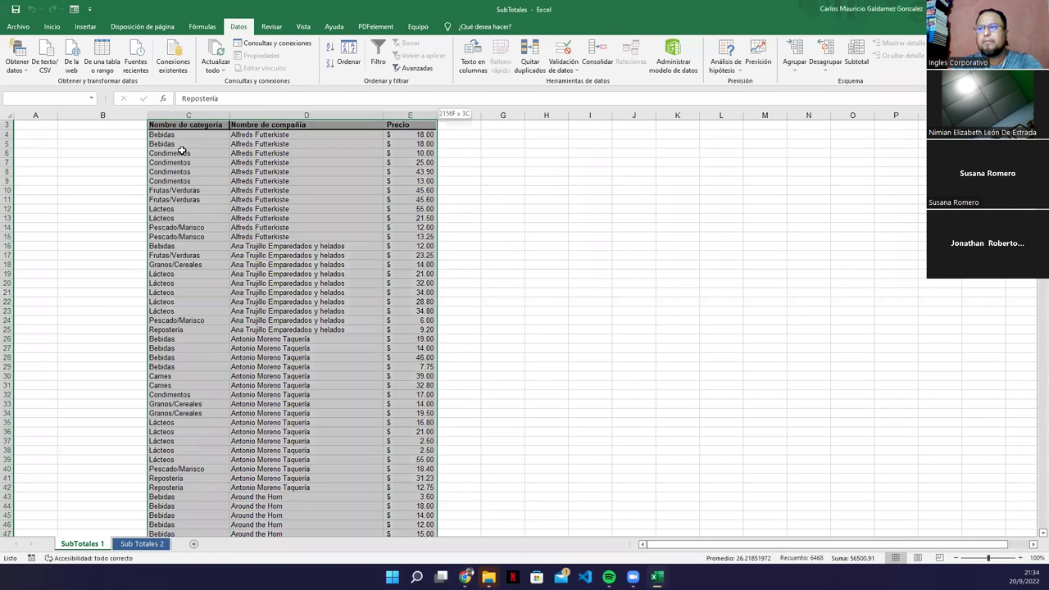
scroll(271, 278, up, 1)
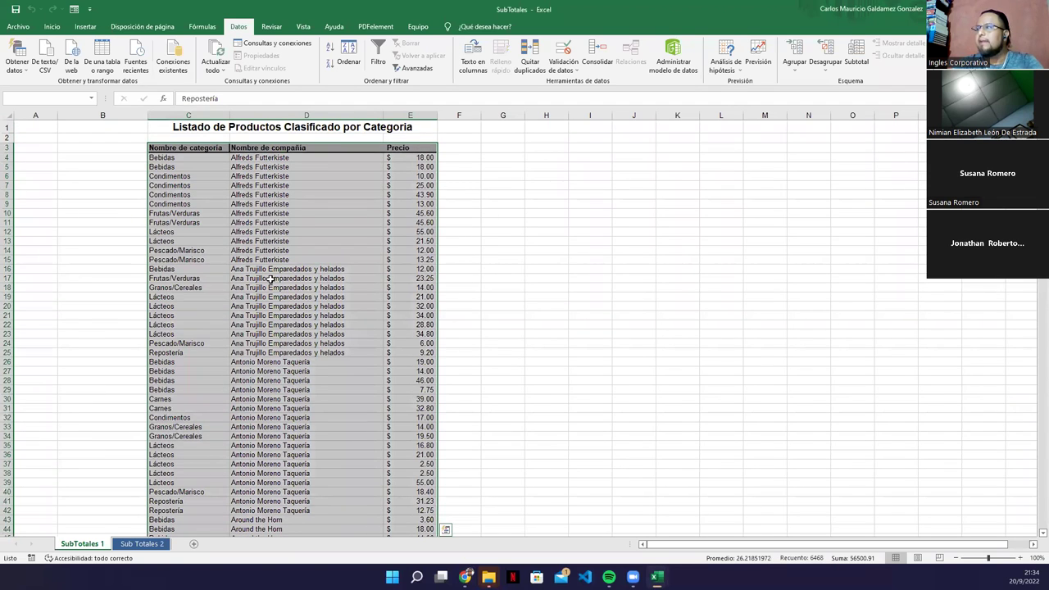
click(856, 59)
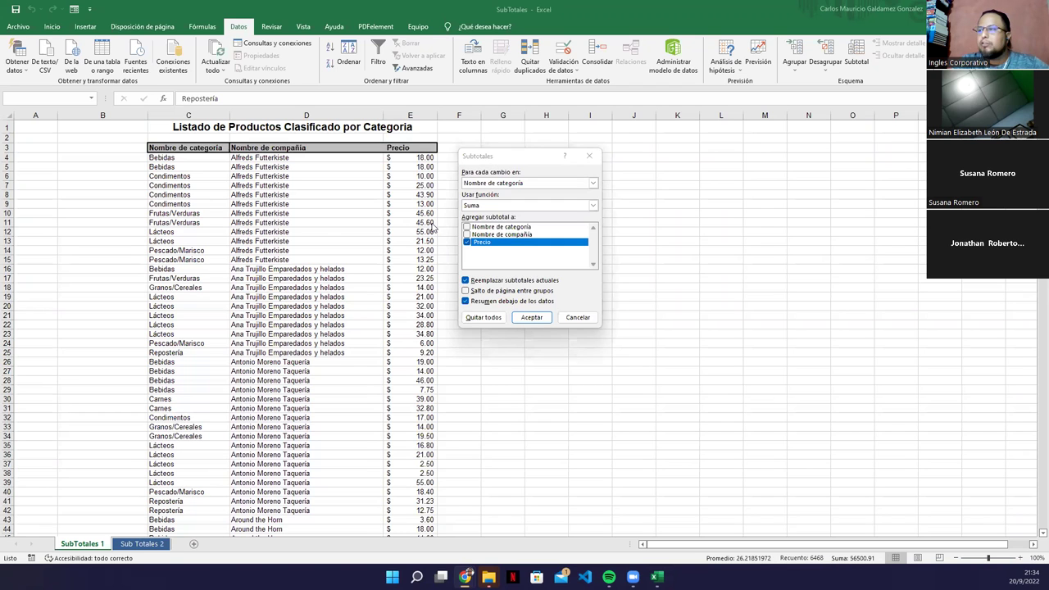
click(593, 182)
click(489, 208)
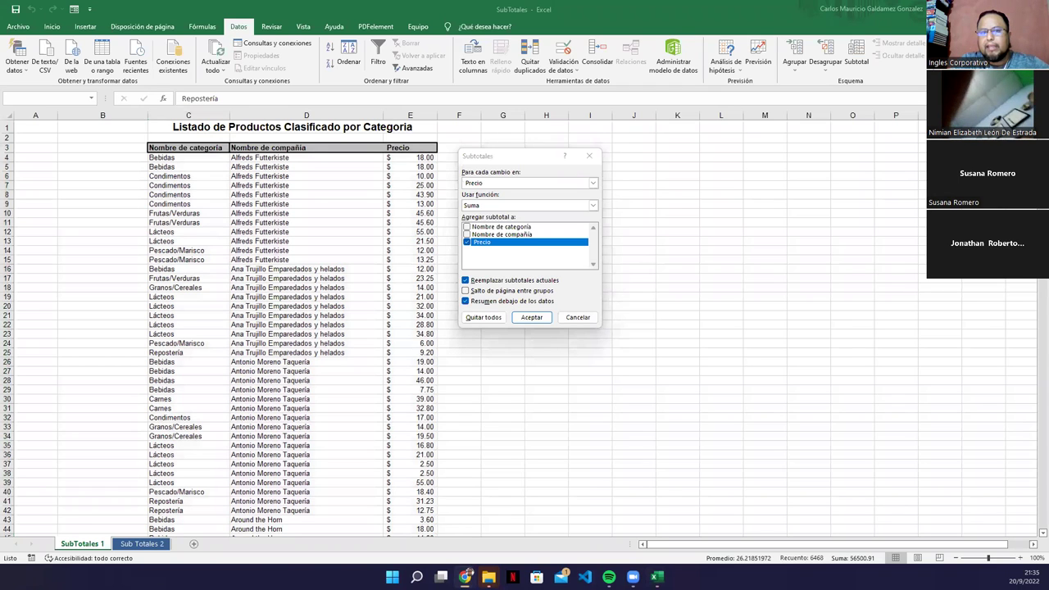
click(495, 205)
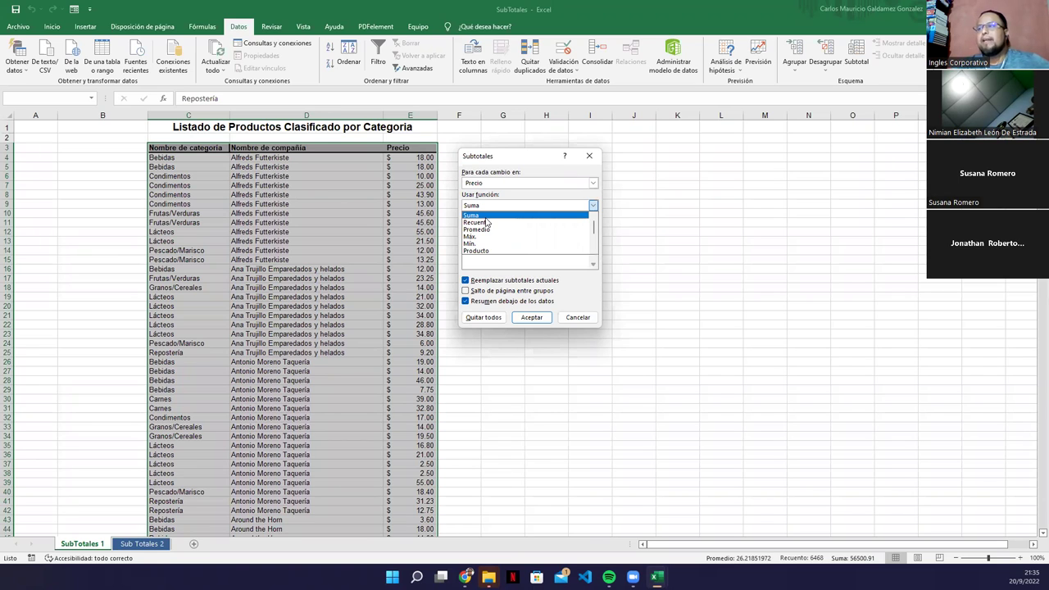
click(485, 216)
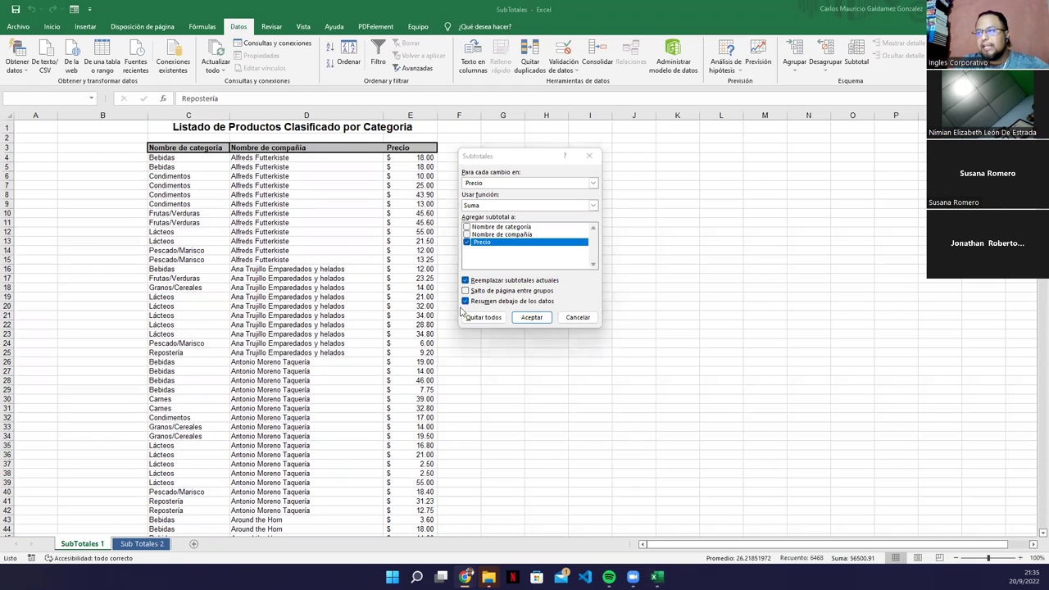
click(531, 317)
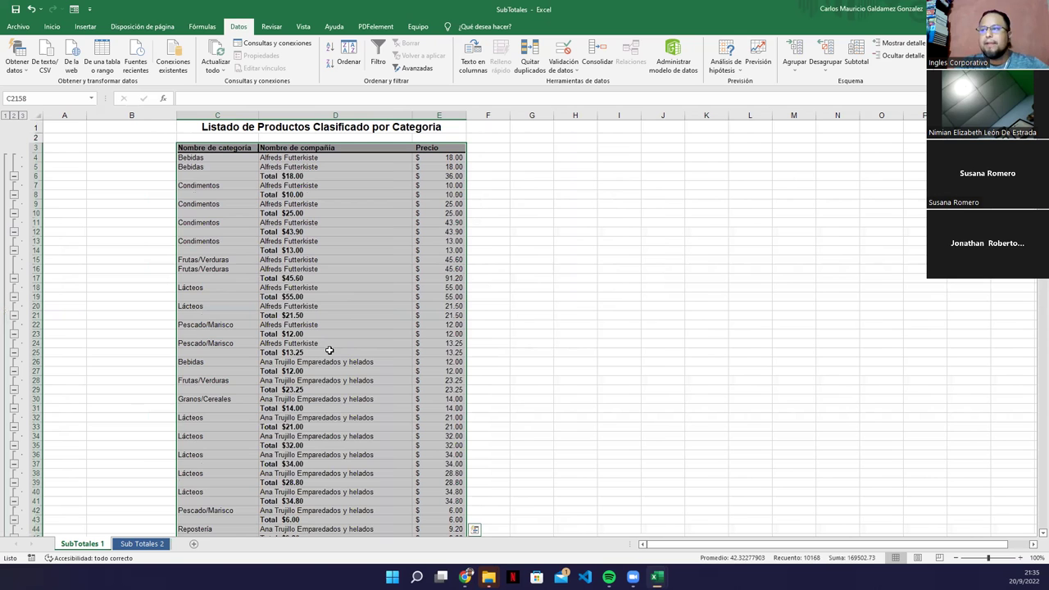
Step: Examine the two Alfreds Futterkiste Bebidas rows at a larger zoom, checking their category, company and Precio cells
click(306, 289)
scroll(299, 312, up, 1)
scroll(299, 312, up, 2)
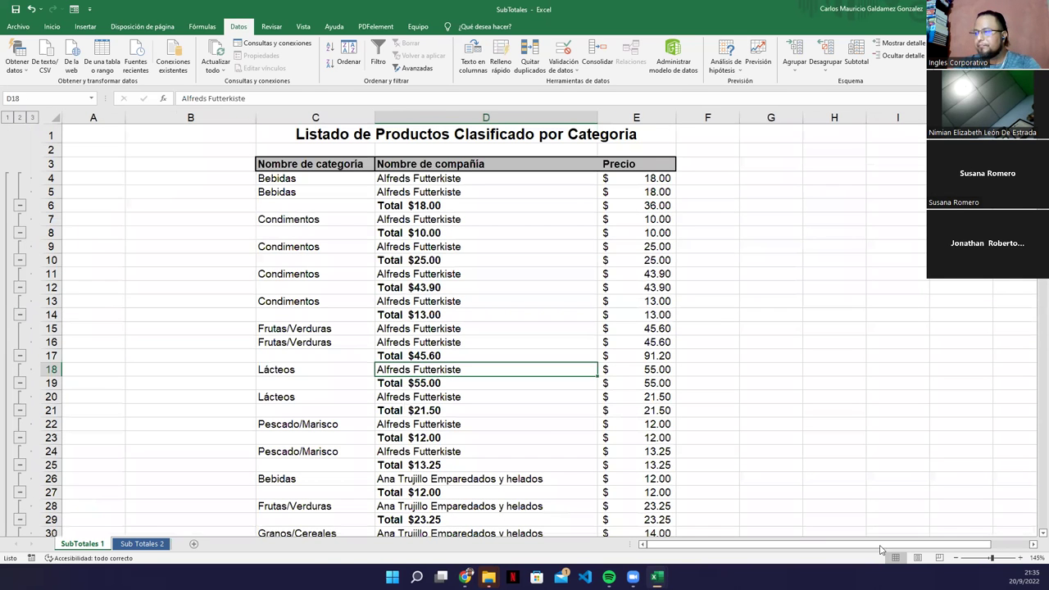
scroll(1032, 547, right, 3)
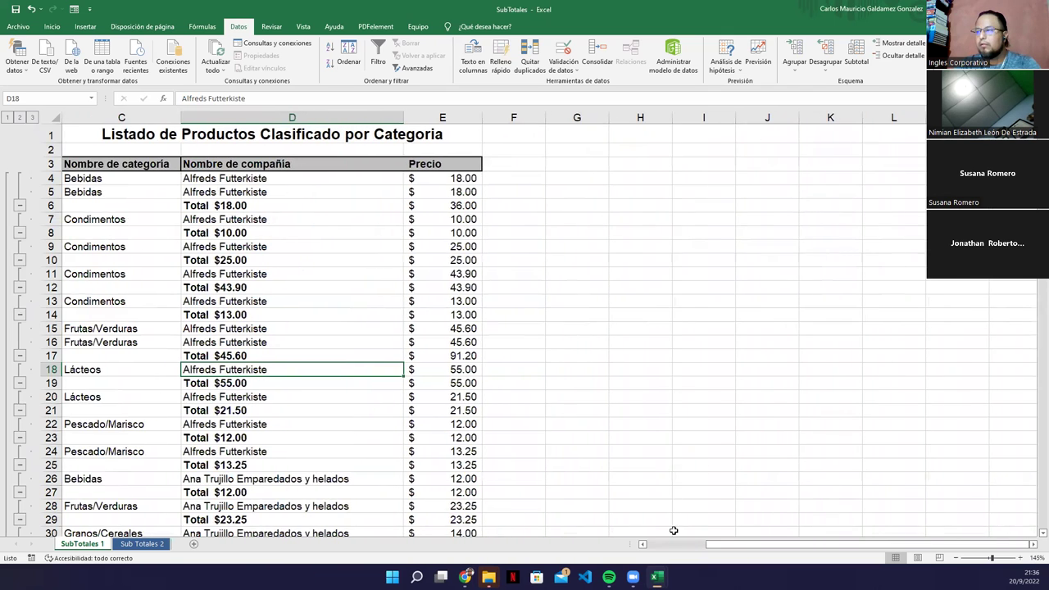
click(643, 545)
click(279, 227)
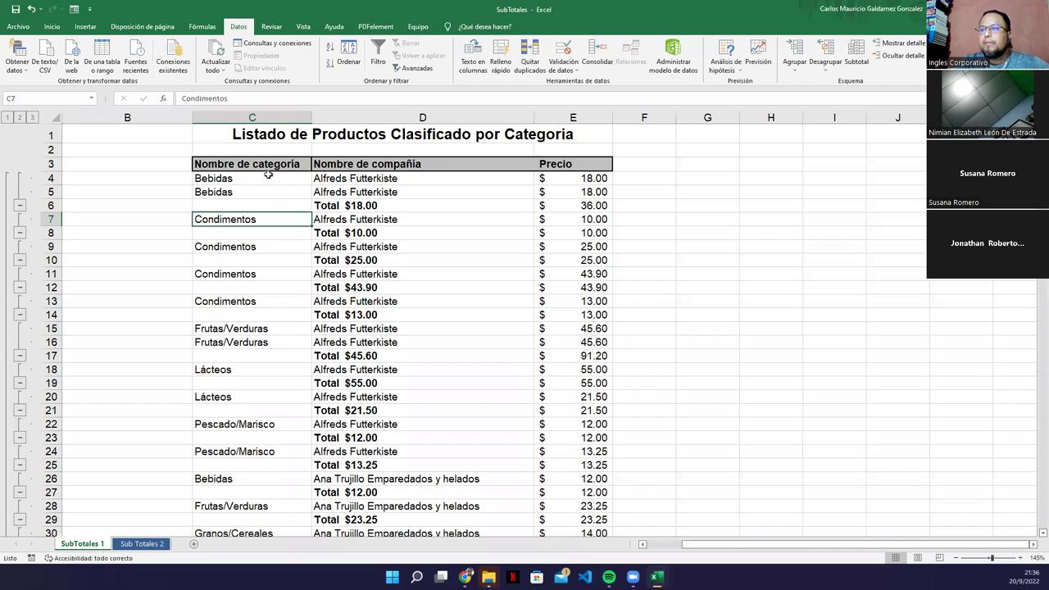
drag(261, 177, 260, 192)
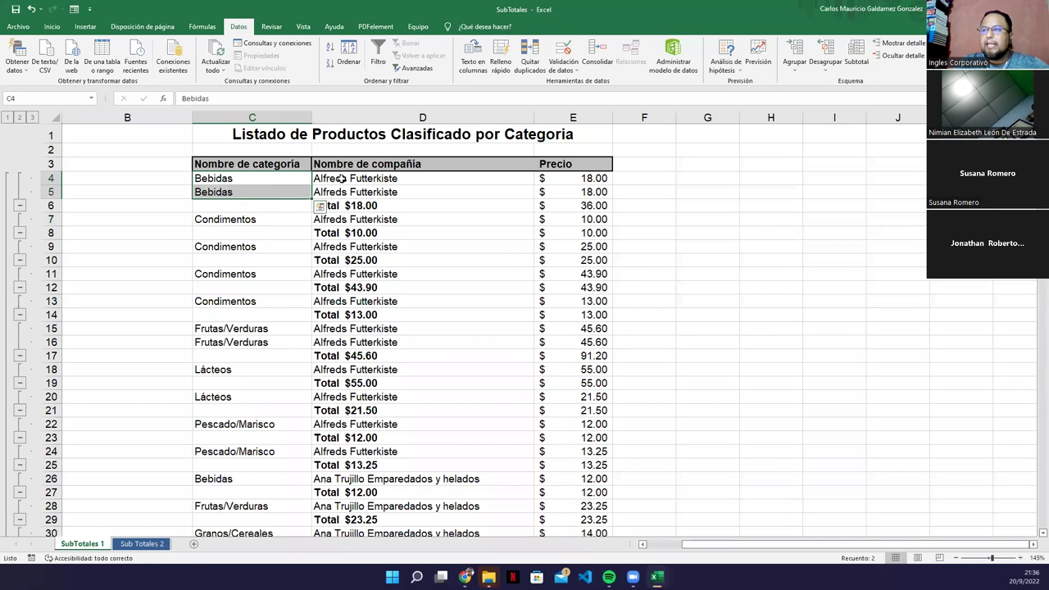
drag(341, 181, 344, 191)
drag(582, 177, 592, 191)
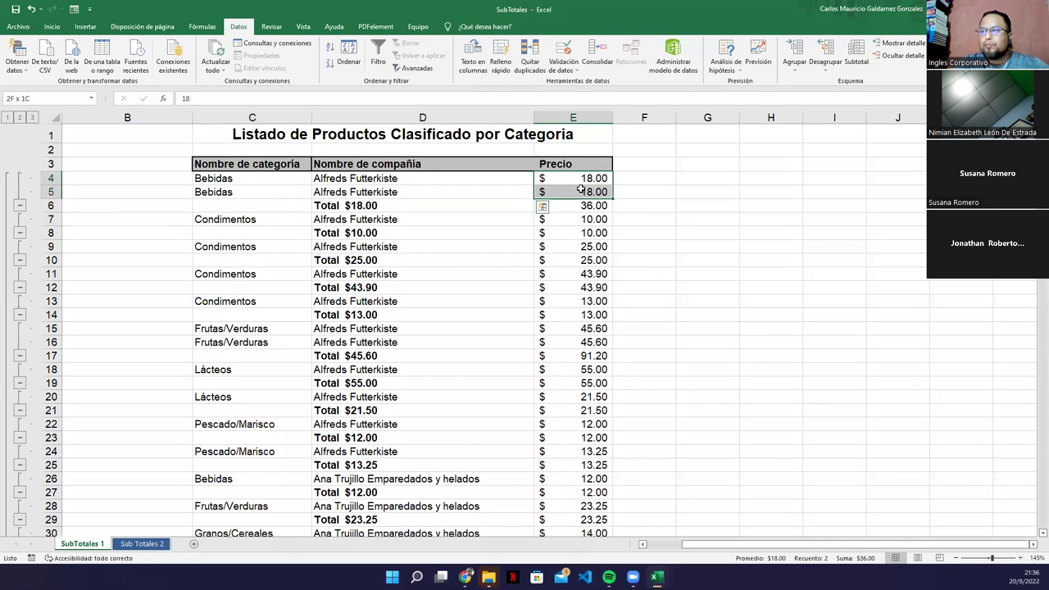
Step: Compare the Total $18.00 label in D6 and the subtotal in E6 with the prices in E4:E5
click(331, 206)
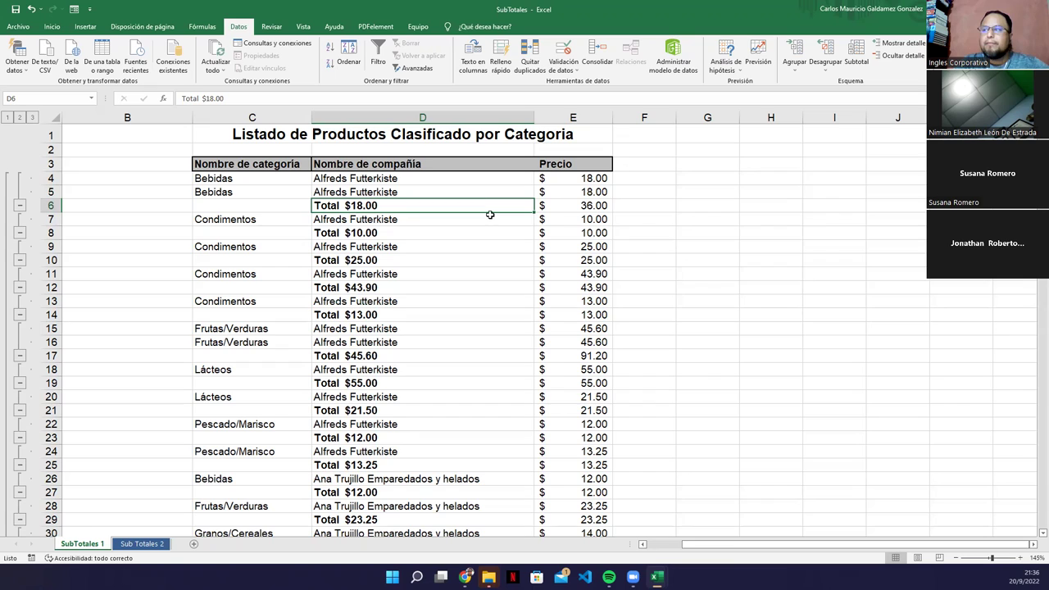
click(567, 207)
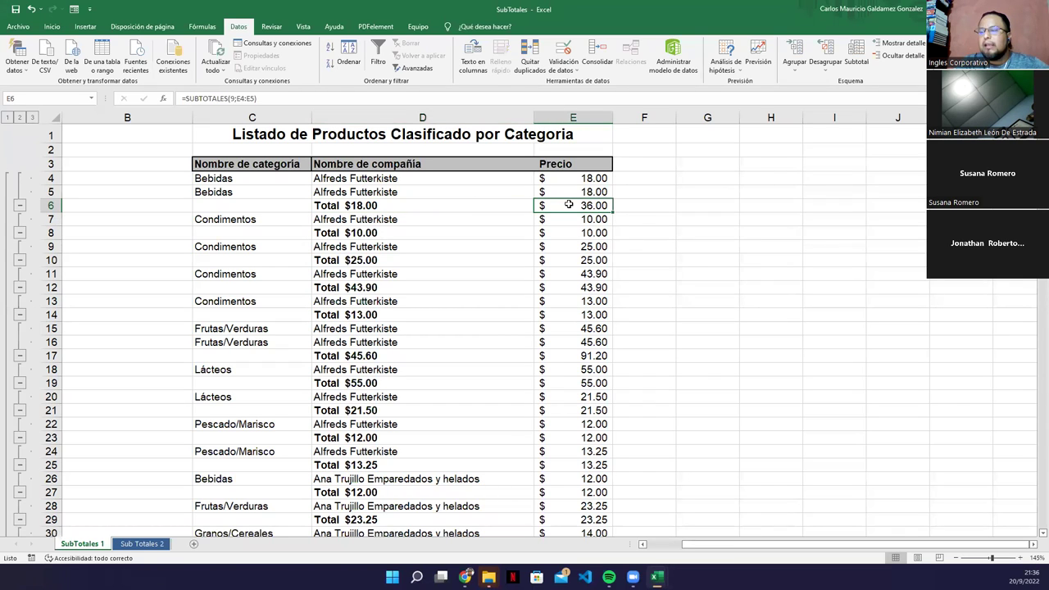
drag(557, 178, 555, 195)
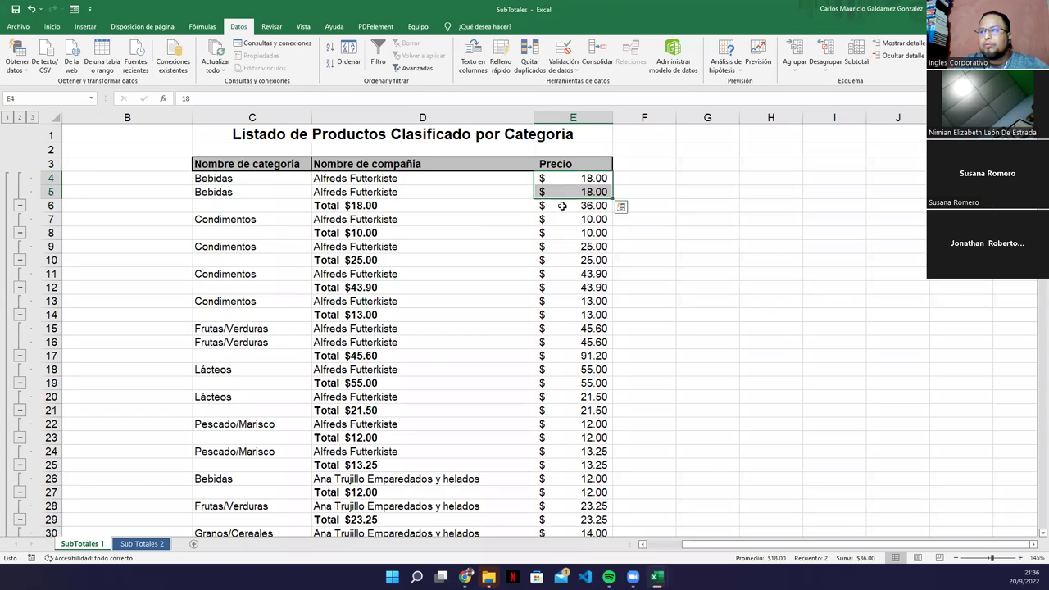
click(562, 203)
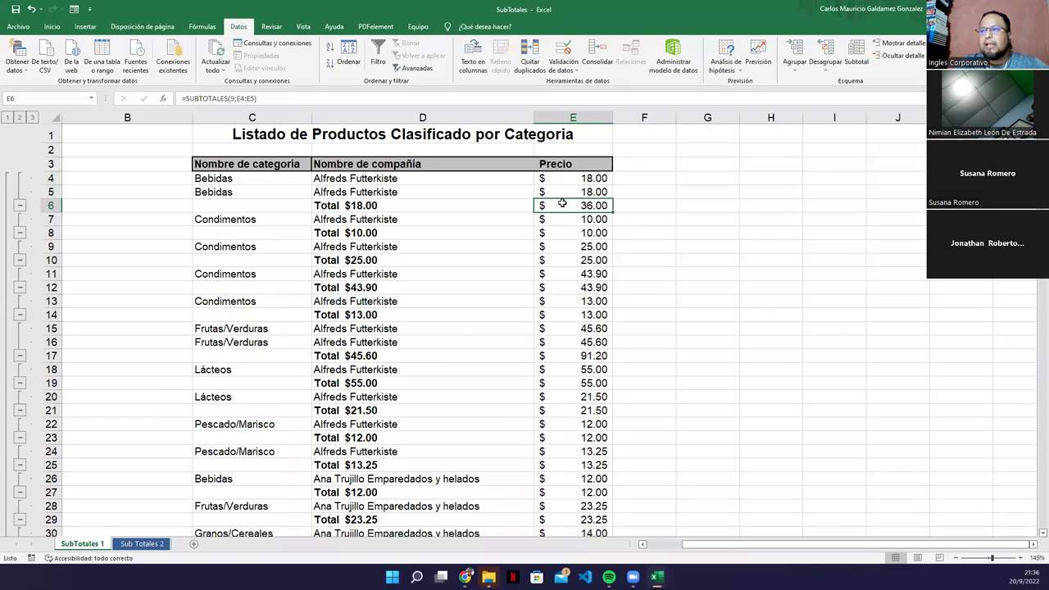
Step: Inspect the SUBTOTALES formula in E6, examining its function number 9 and the reference E4:E5
click(233, 98)
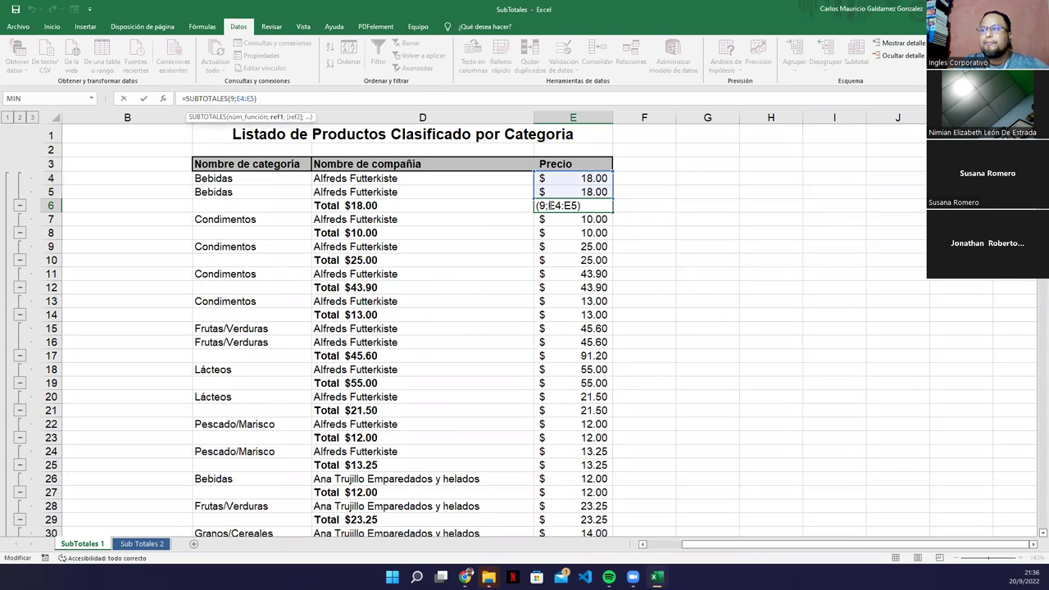
click(551, 205)
click(537, 205)
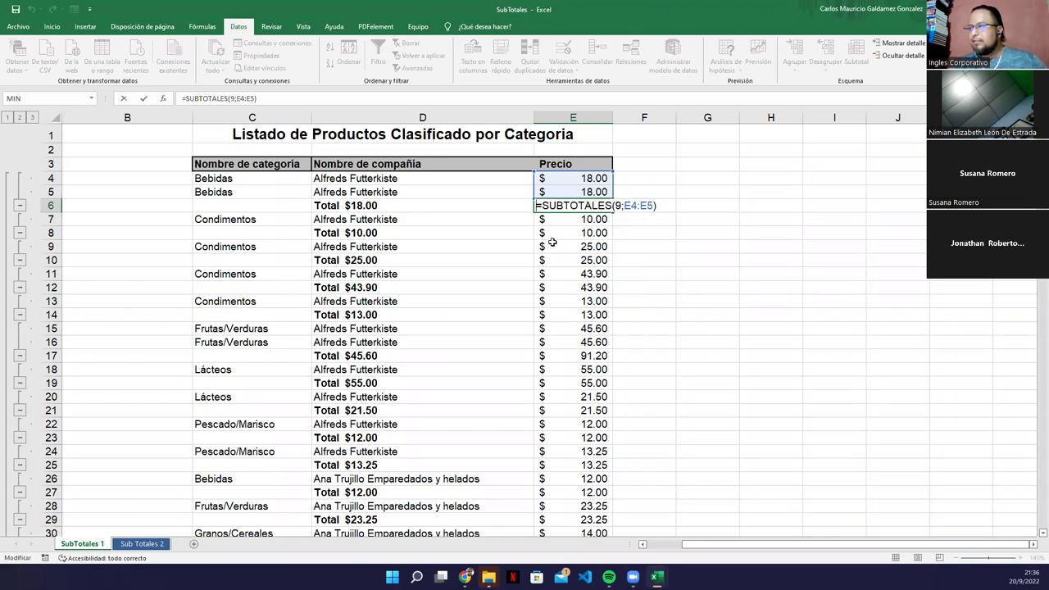
click(618, 205)
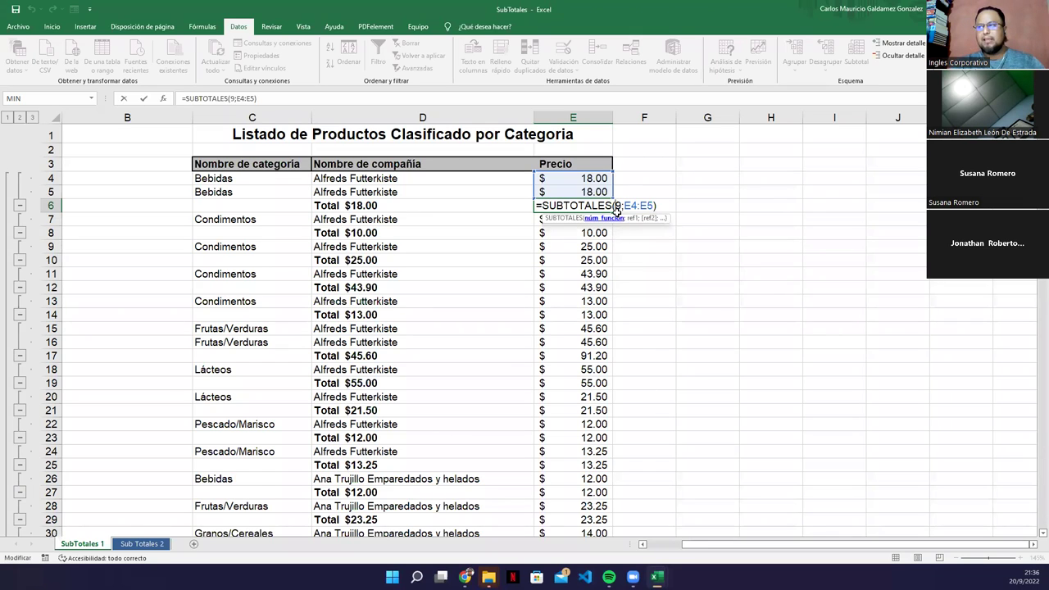
click(612, 220)
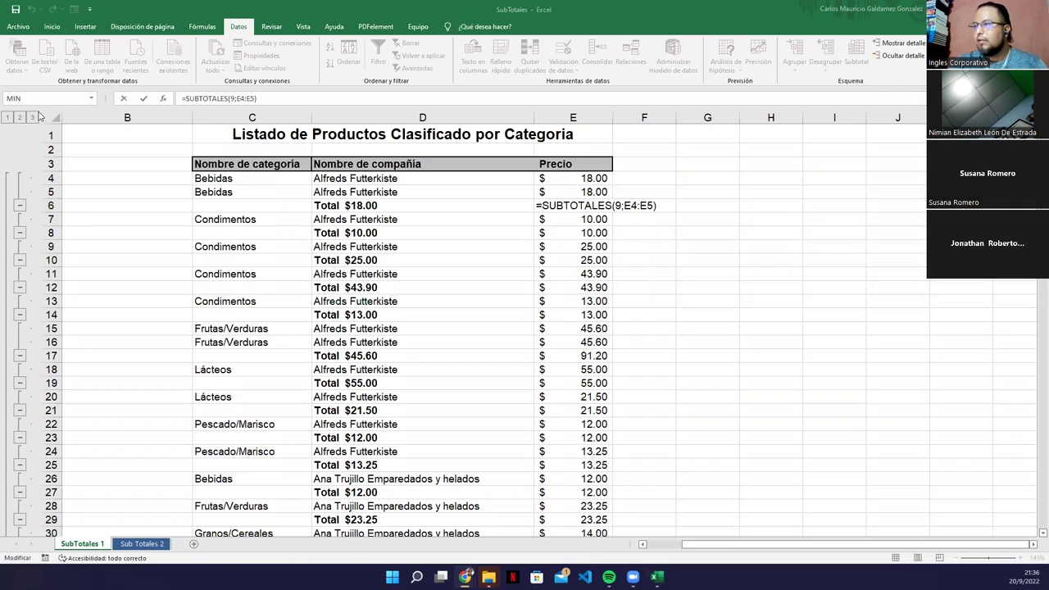
click(615, 204)
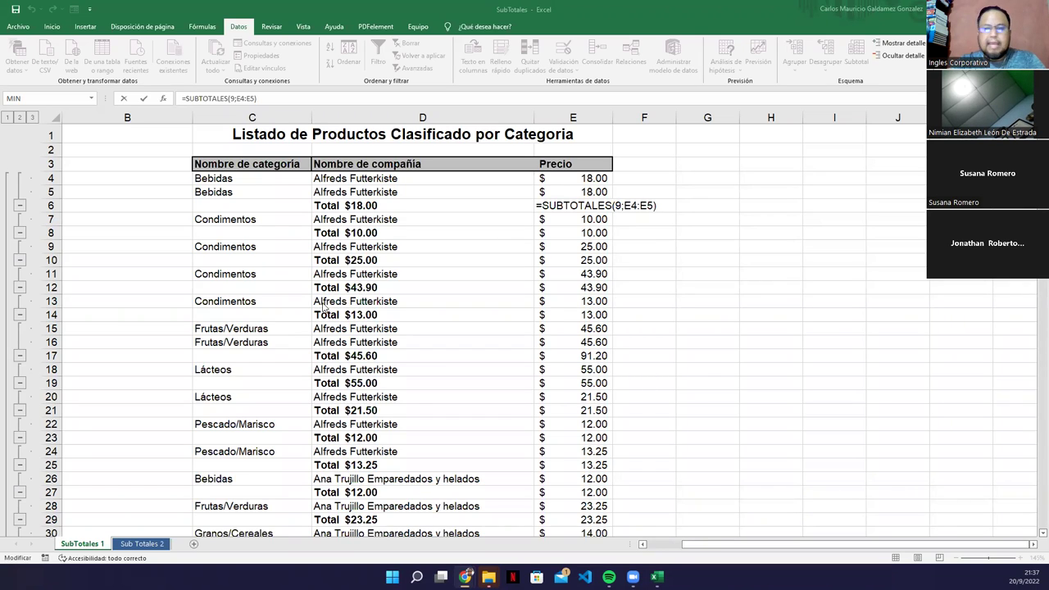
click(612, 209)
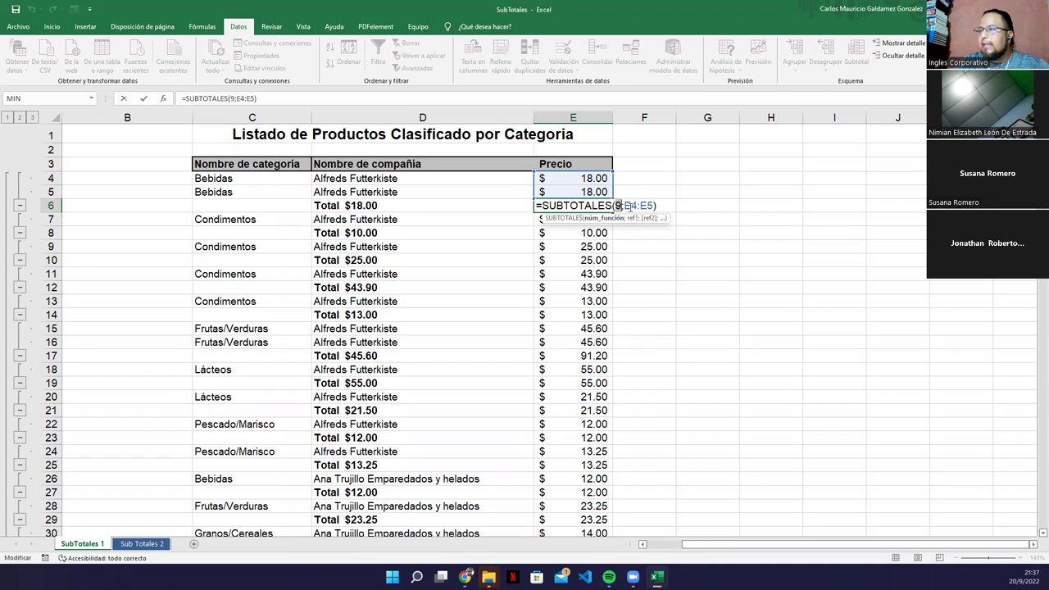
drag(625, 206, 653, 206)
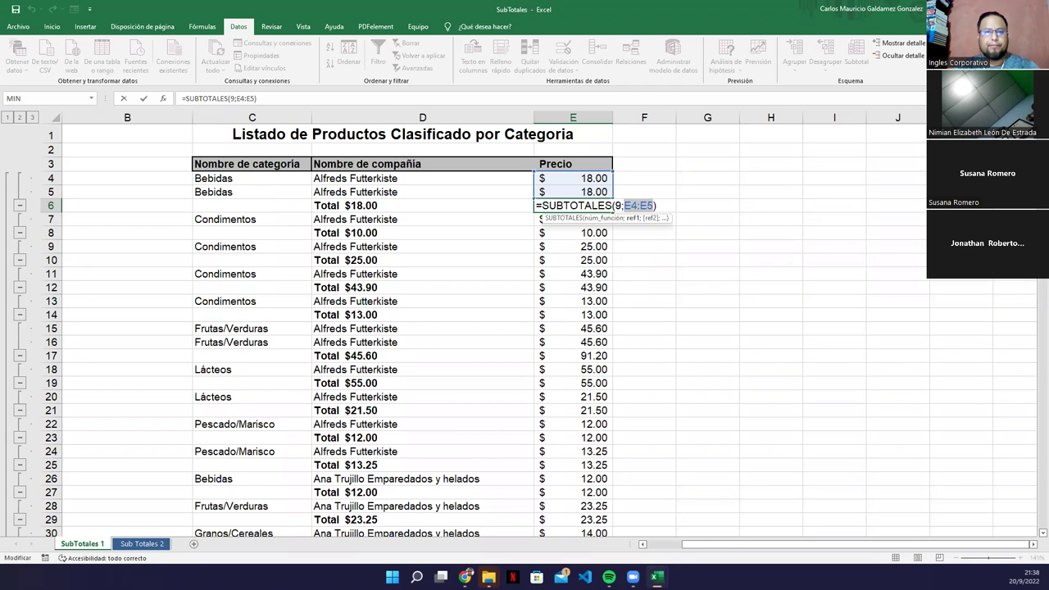
key(Return)
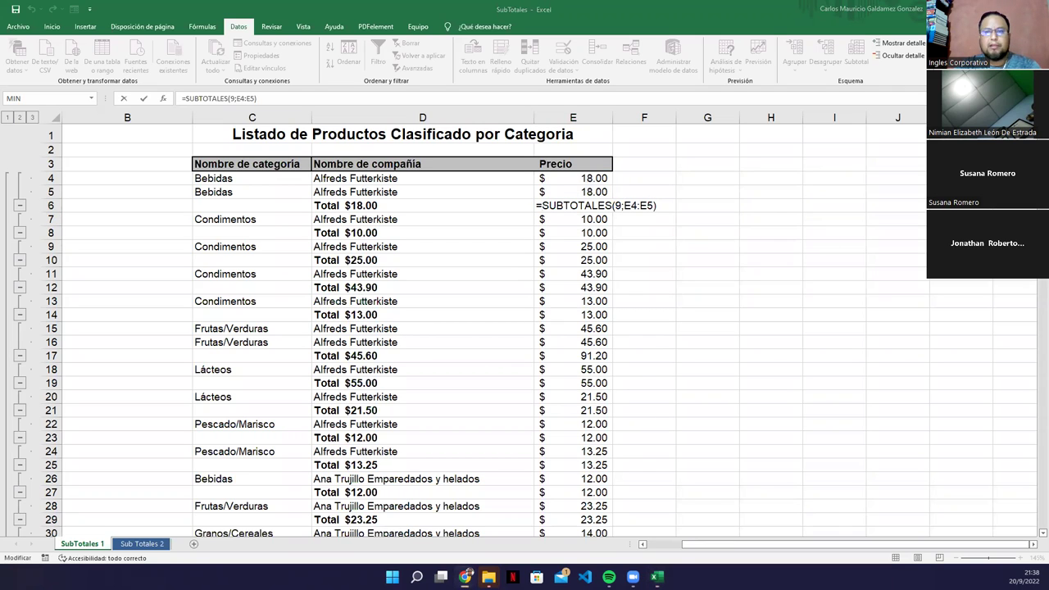
Step: Switch to the browser's Función SUBTOTALES support page and enlarge its window and reduce the zoom to fit the function number table
key(alt+Tab)
scroll(697, 287, down, 1)
scroll(655, 336, up, 1)
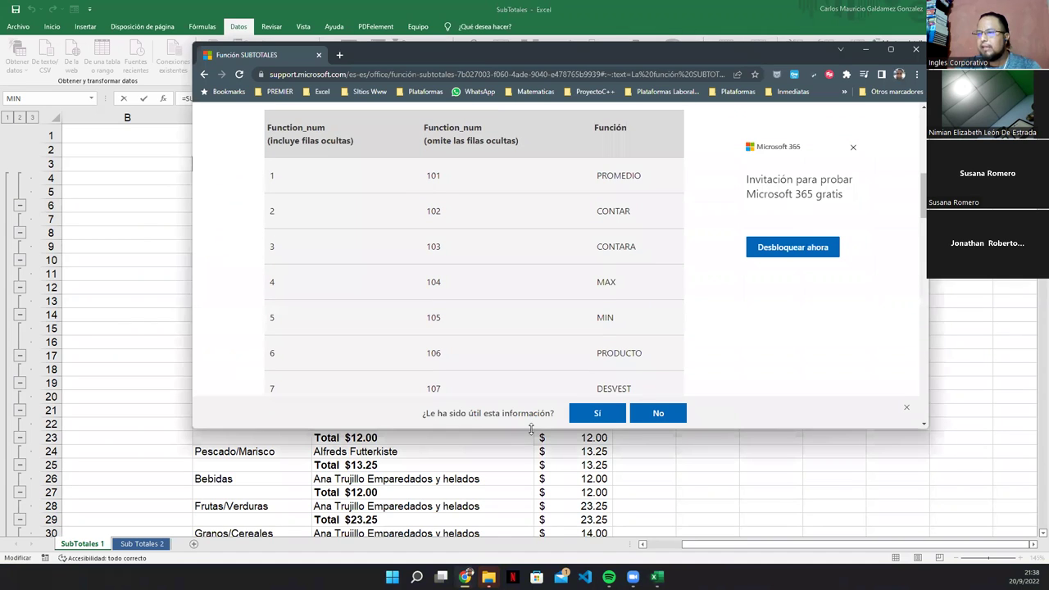
drag(531, 430, 541, 549)
scroll(658, 417, down, 1)
scroll(660, 414, down, 1)
scroll(639, 369, up, 1)
key(ctrl+minus)
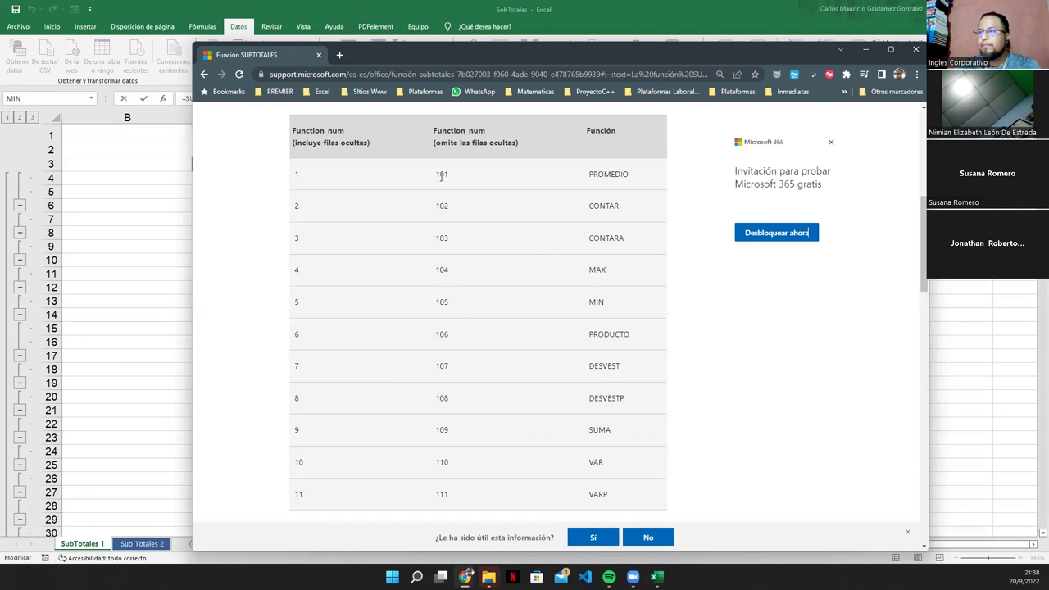
Step: Examine the SUBTOTALES function number table, matching numbers 1 to 6 with PROMEDIO, CONTAR, CONTARA, MAX, MIN and PRODUCTO
double_click(603, 176)
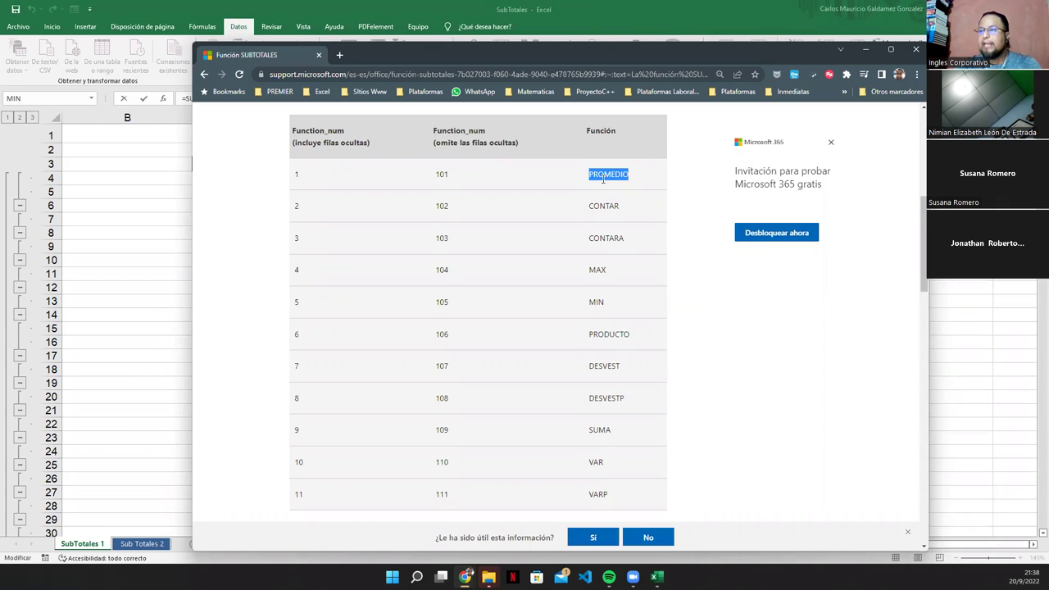
double_click(298, 209)
double_click(596, 206)
double_click(295, 240)
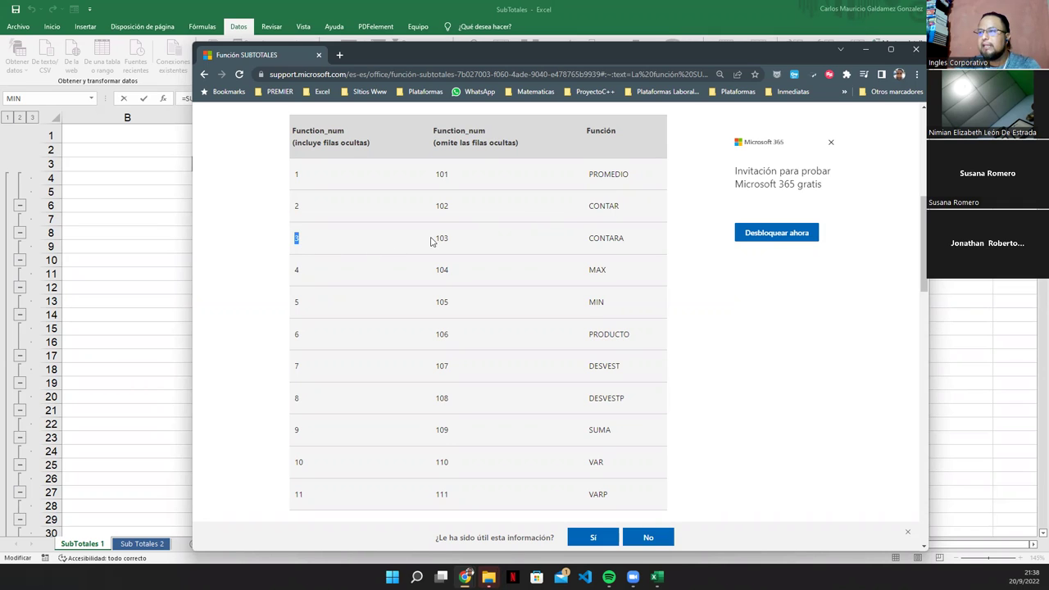
double_click(599, 238)
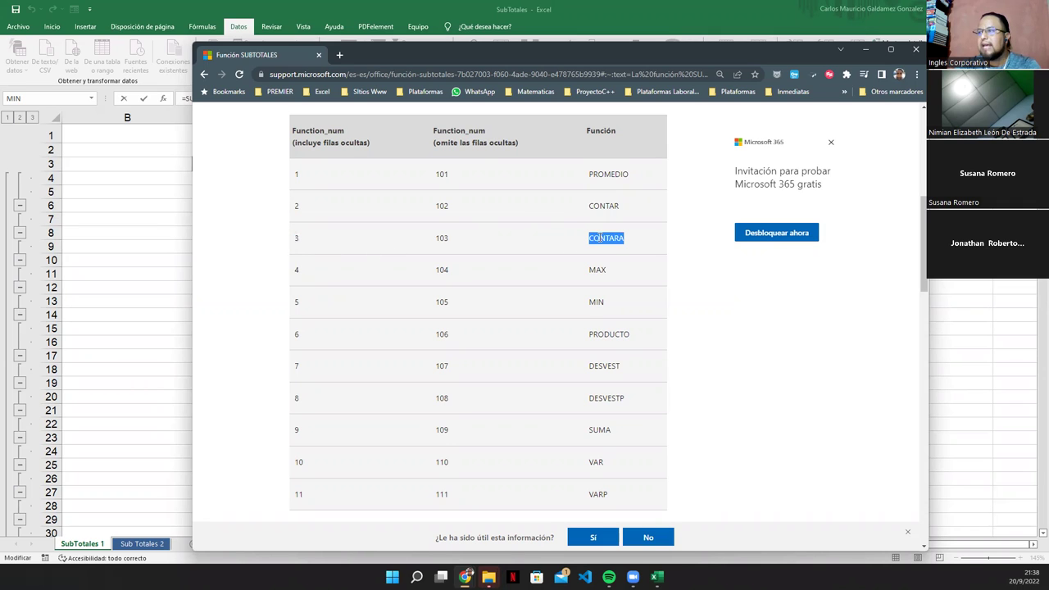
double_click(297, 271)
double_click(599, 270)
double_click(296, 301)
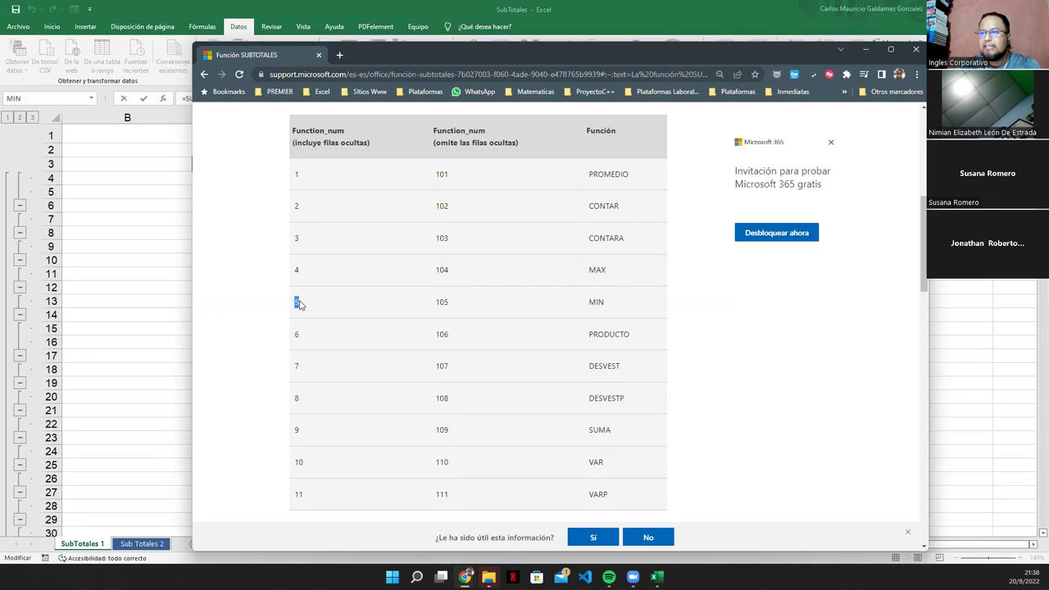
double_click(598, 302)
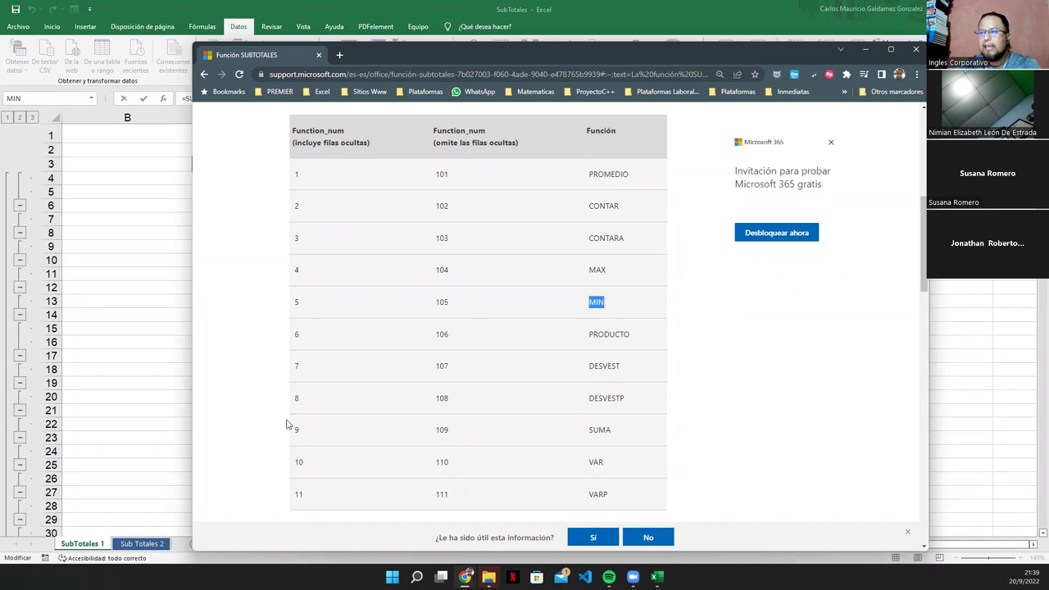
double_click(296, 334)
double_click(603, 335)
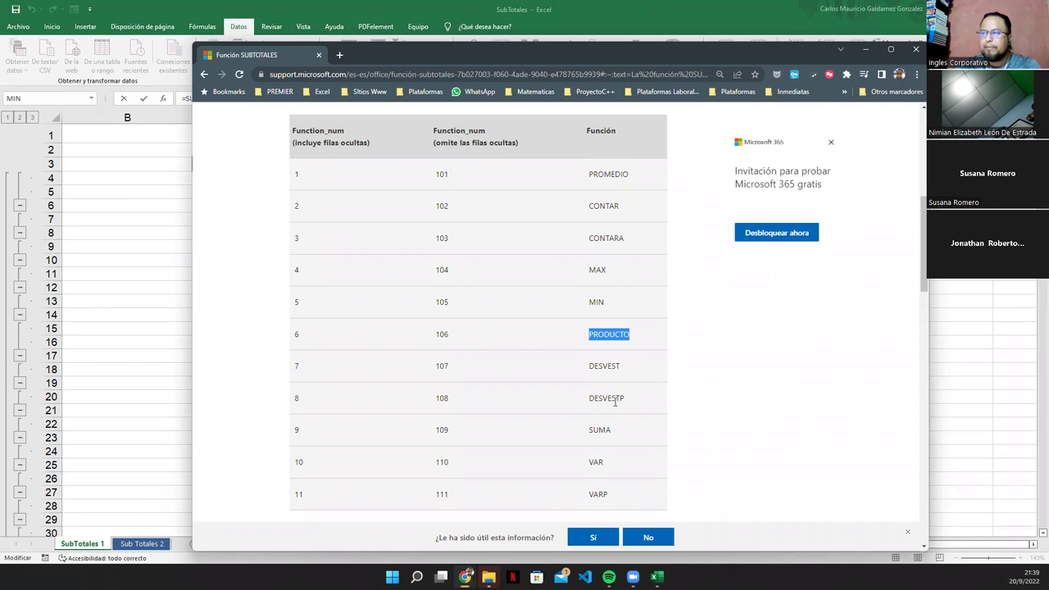
Step: Check the function number 9 in E6's SUBTOTALES formula in Excel against the SUMA row of the browser's support table
double_click(296, 429)
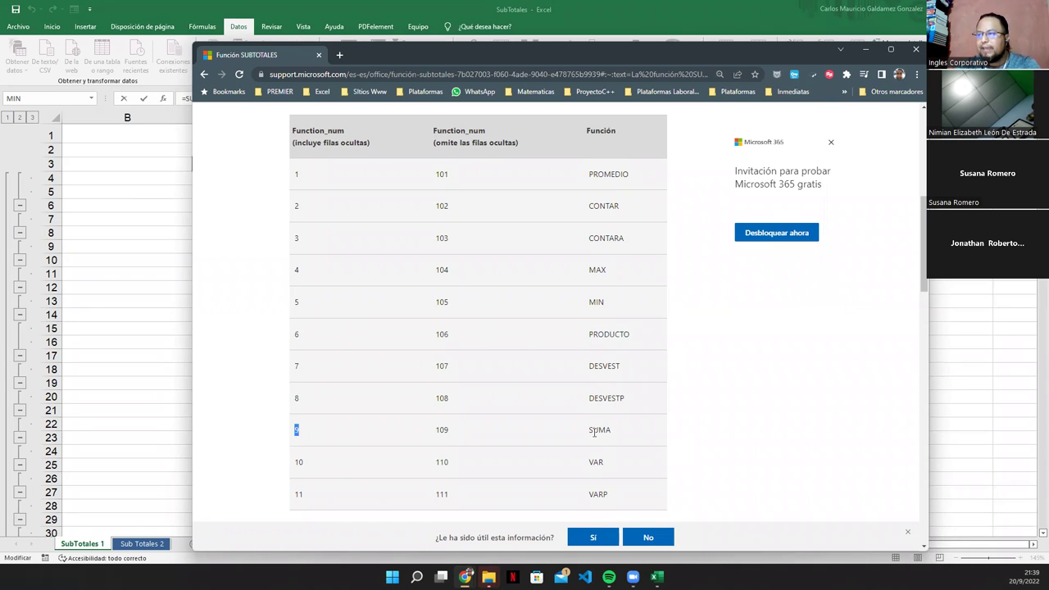
click(864, 50)
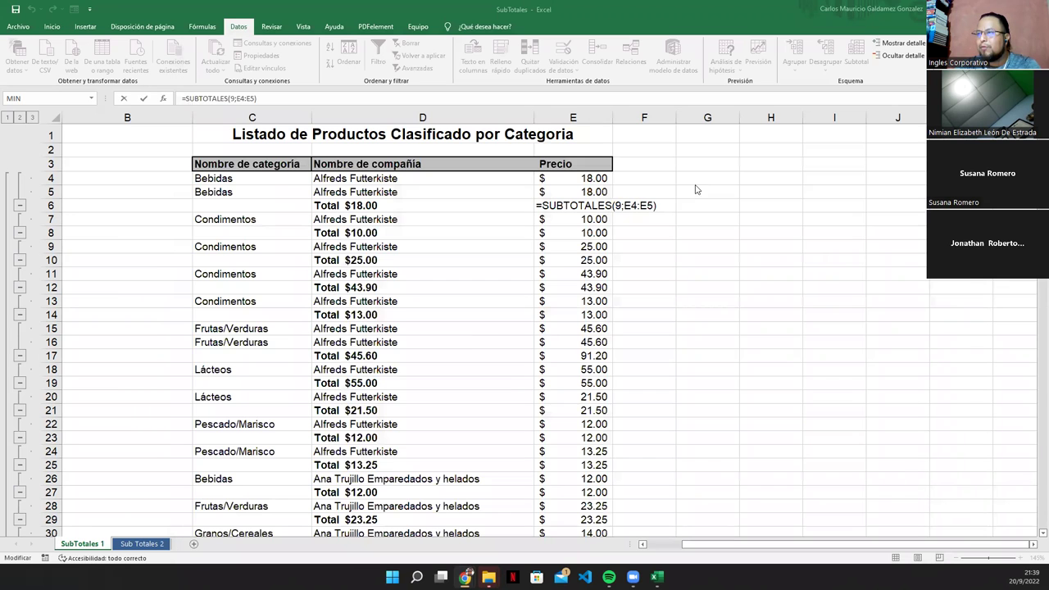
double_click(619, 205)
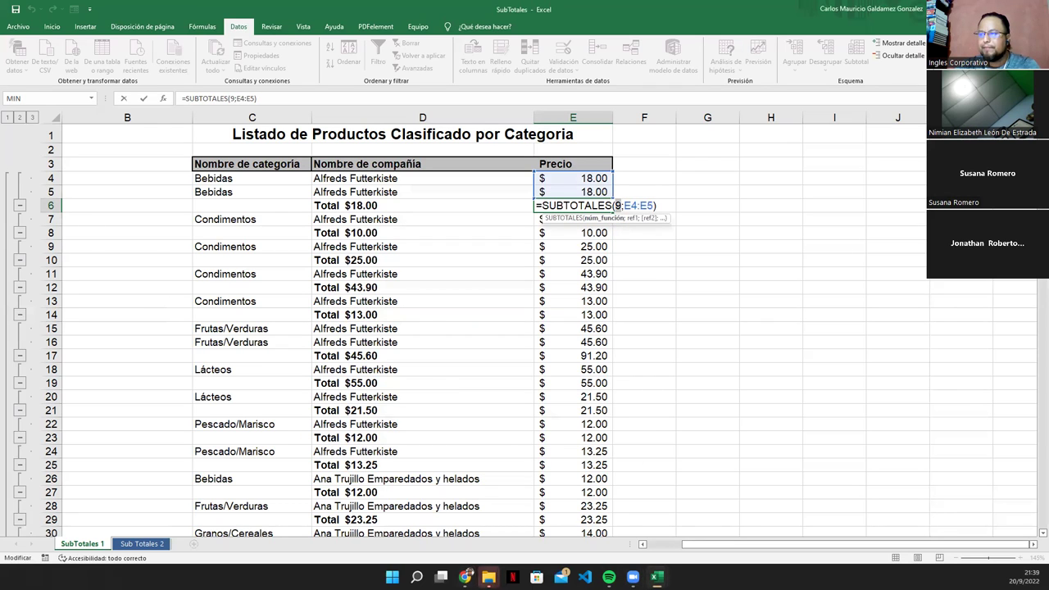
mouse_move(464, 576)
click(560, 532)
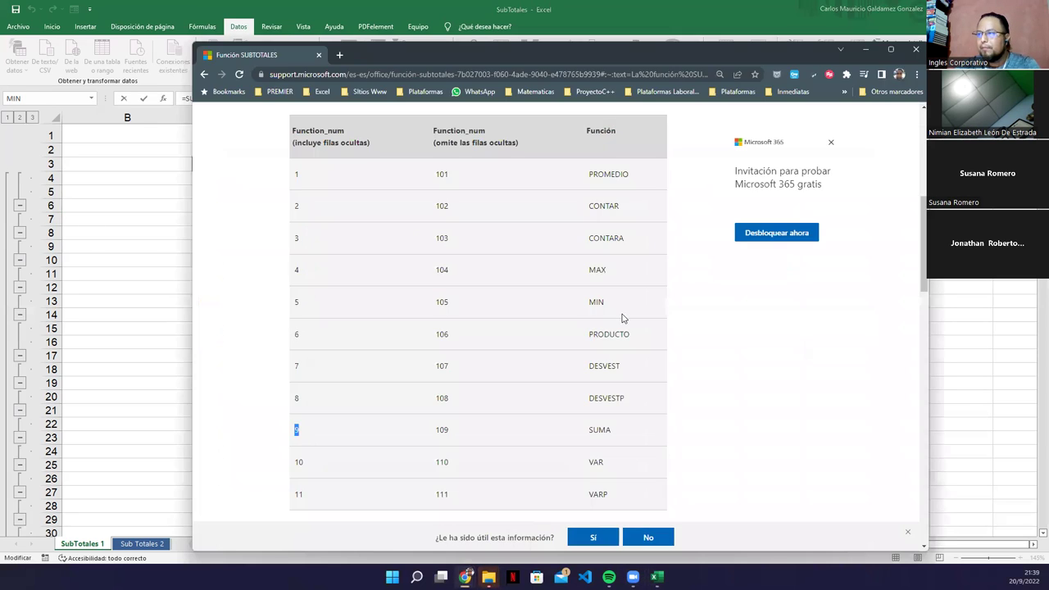
drag(293, 433, 622, 435)
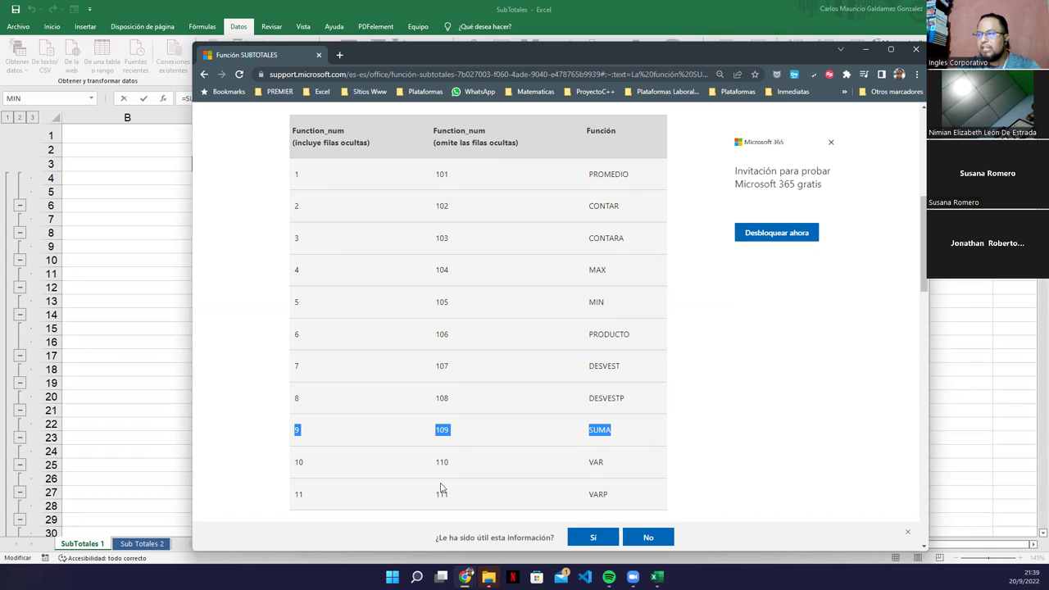
Step: Examine the VAR, VARP and SUMA entries in the function table, as well as function number 1
double_click(592, 462)
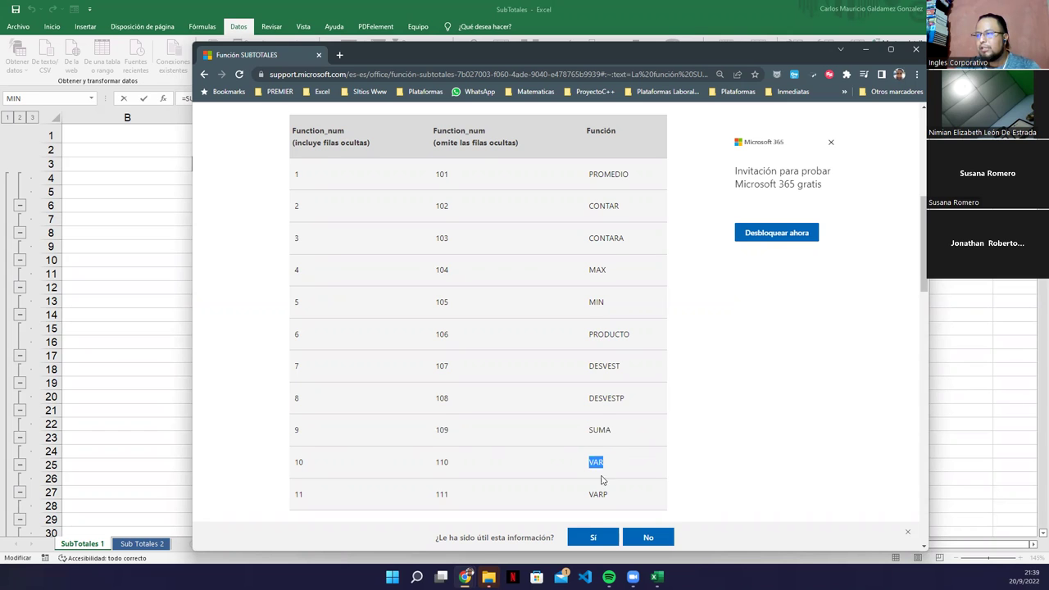
double_click(594, 494)
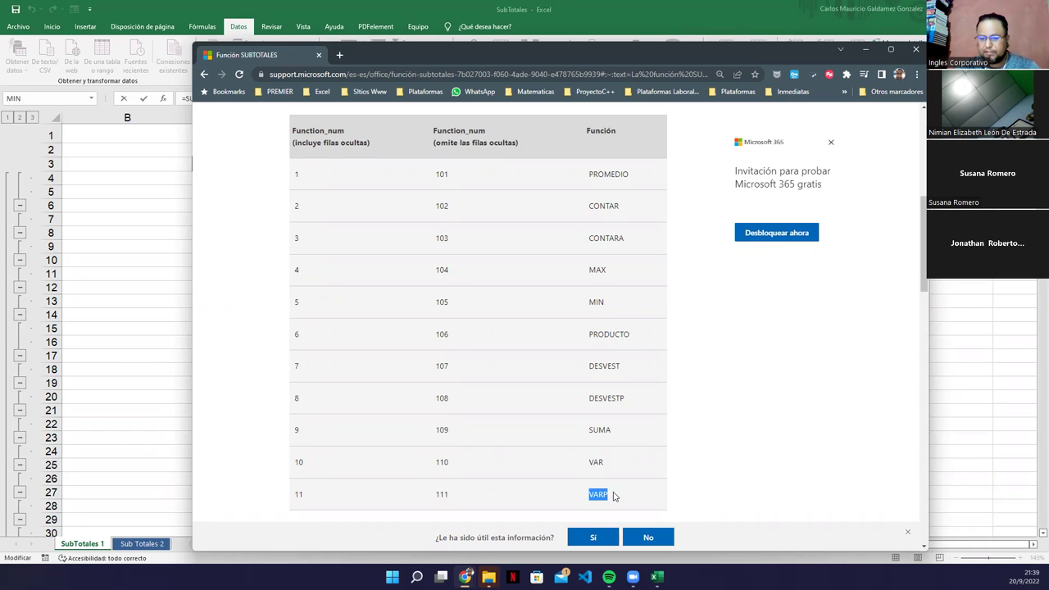
double_click(602, 429)
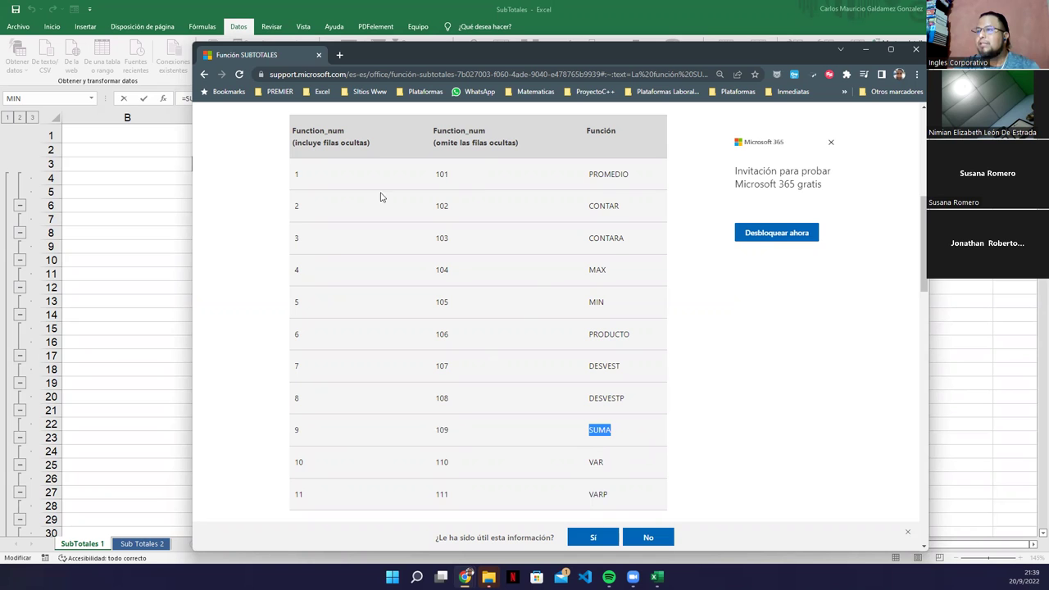
double_click(296, 175)
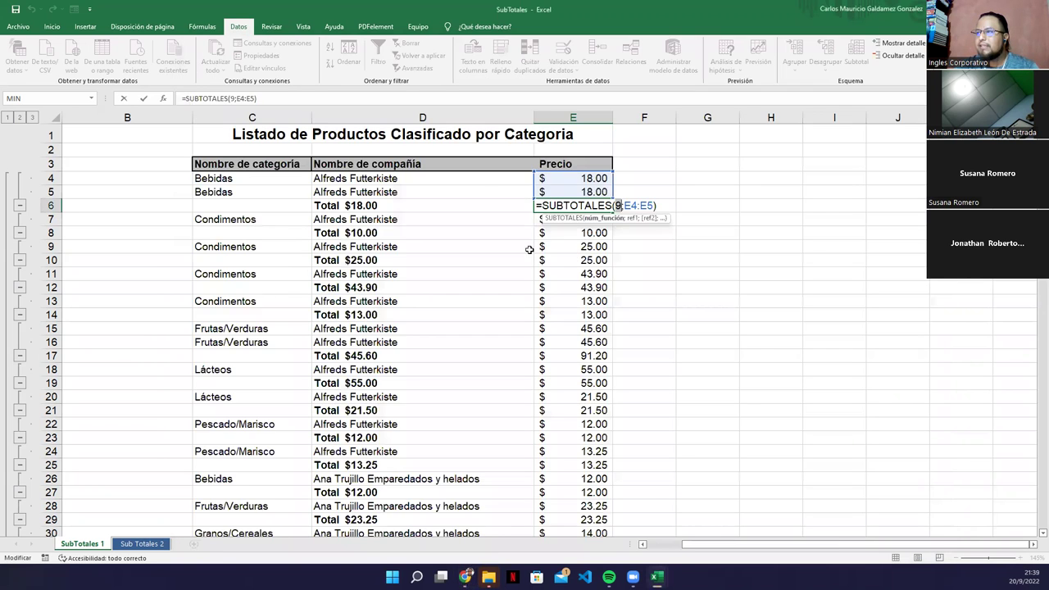
Step: Switch back to Excel, inspect the SUBTOTALES name and its number 9 argument in E6, and close the formula without changing it
click(864, 50)
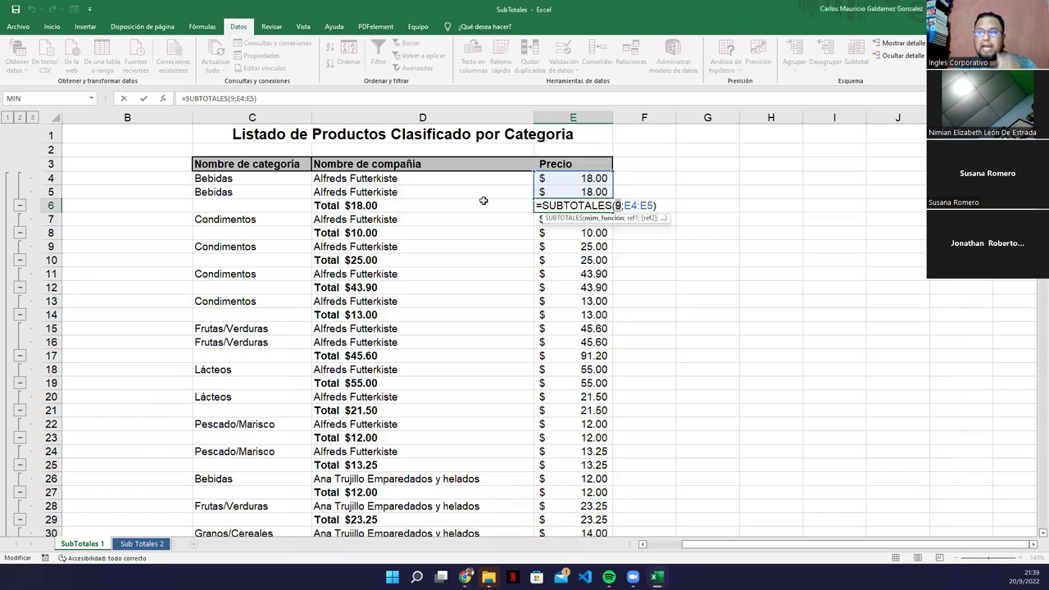
click(570, 205)
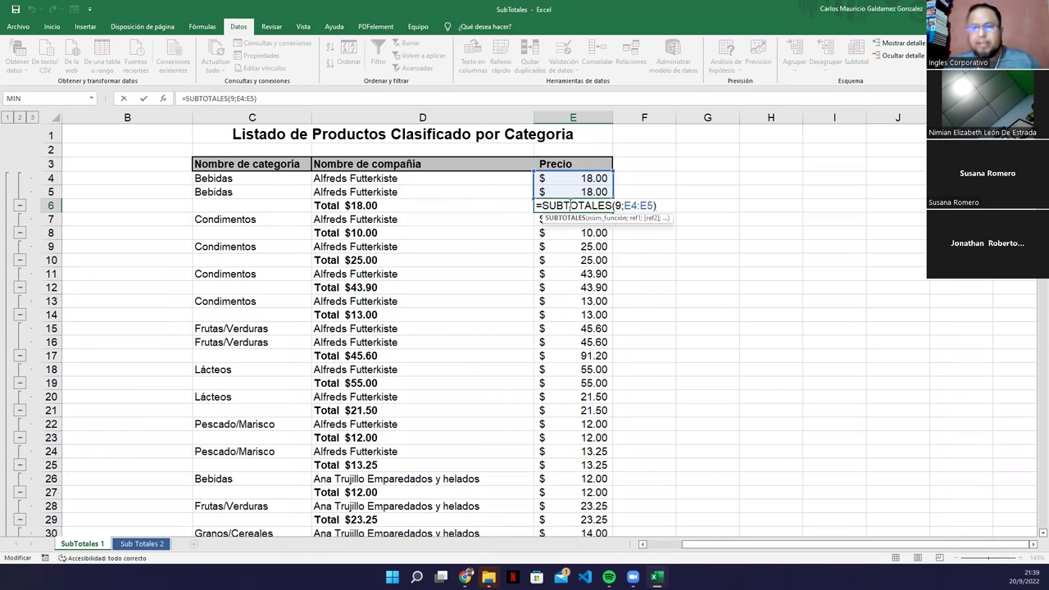
click(621, 205)
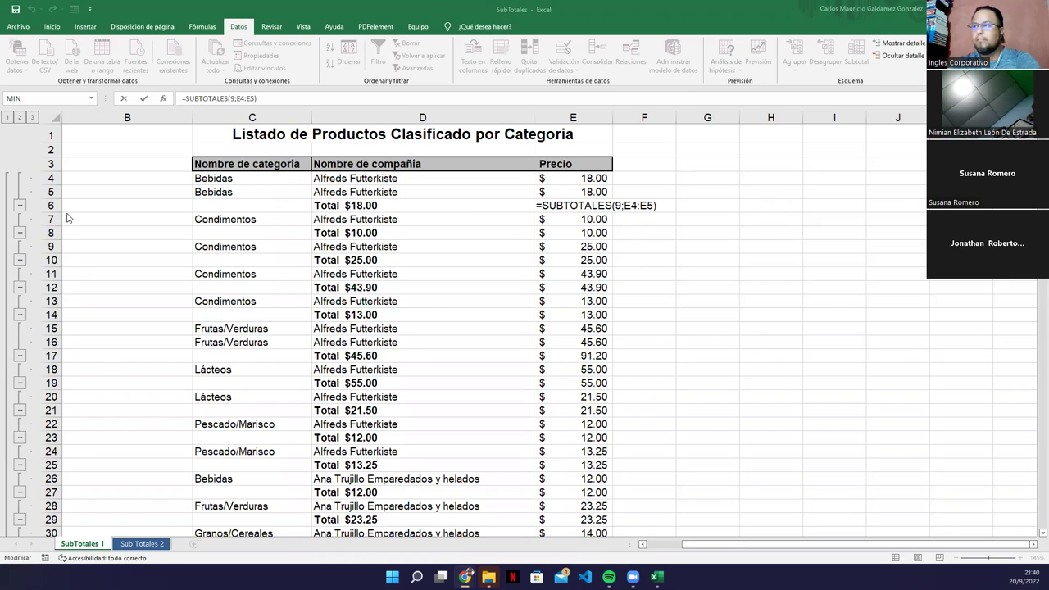
click(353, 247)
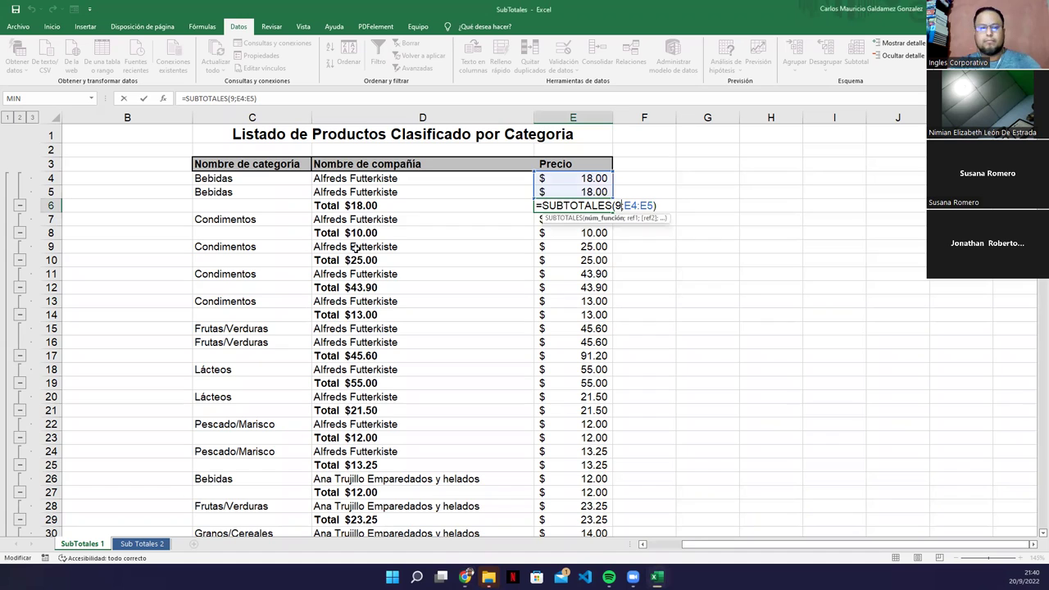
key(ctrl+Return)
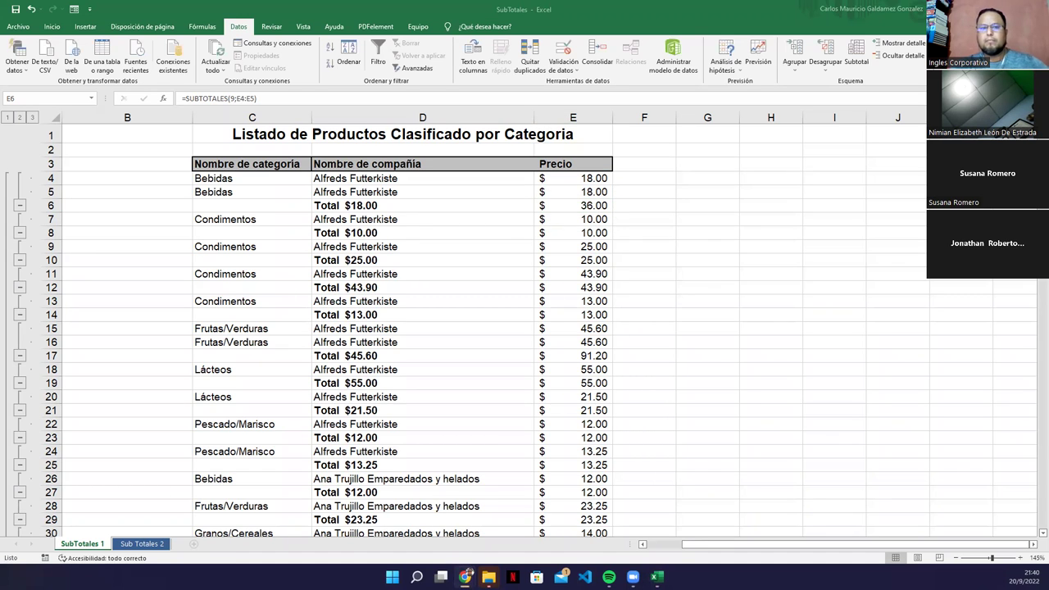
Step: Review the Precio subtotals from E6 down through the Berglunds snabbköp rows, and return to the start of the list
click(557, 206)
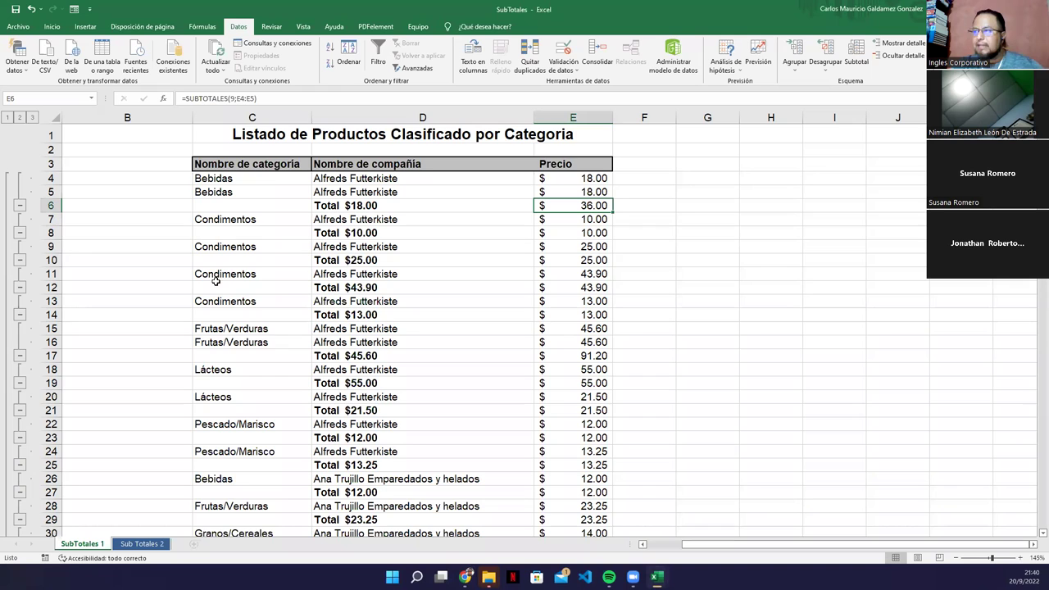
scroll(283, 319, down, 4)
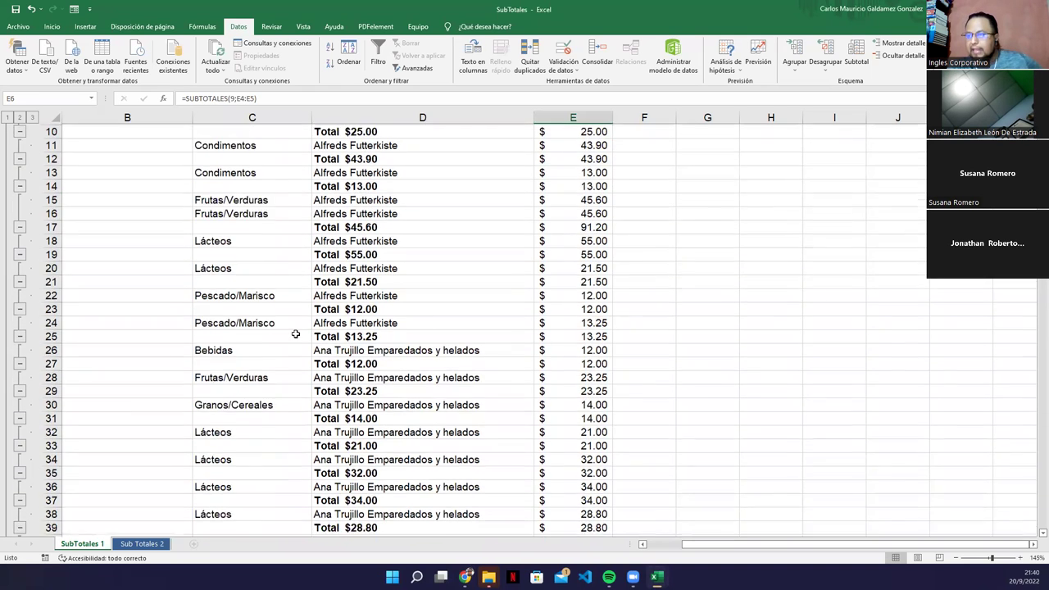
scroll(328, 399, up, 4)
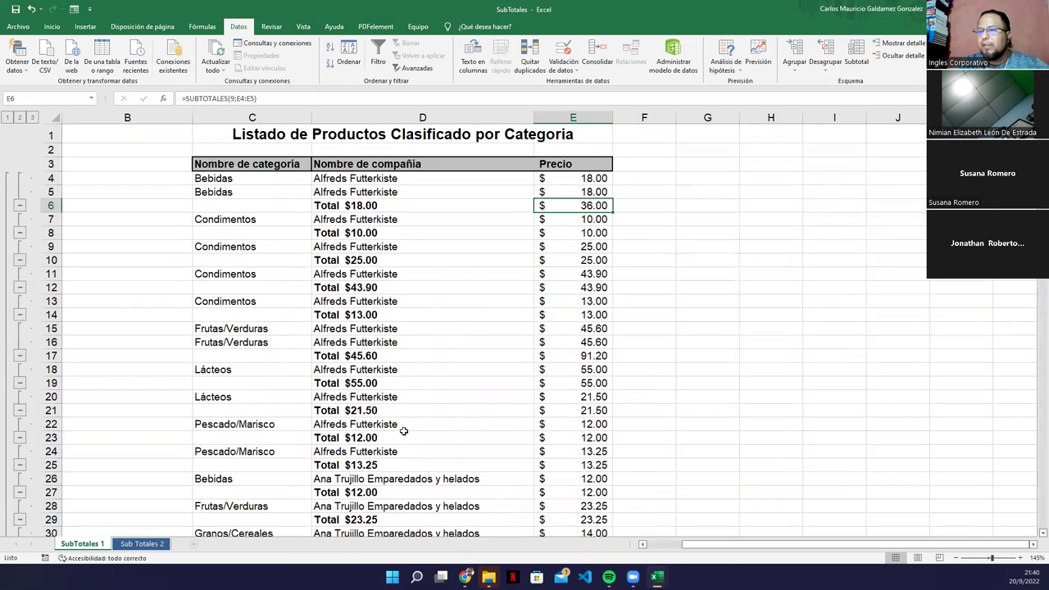
scroll(403, 428, down, 3)
scroll(413, 432, down, 17)
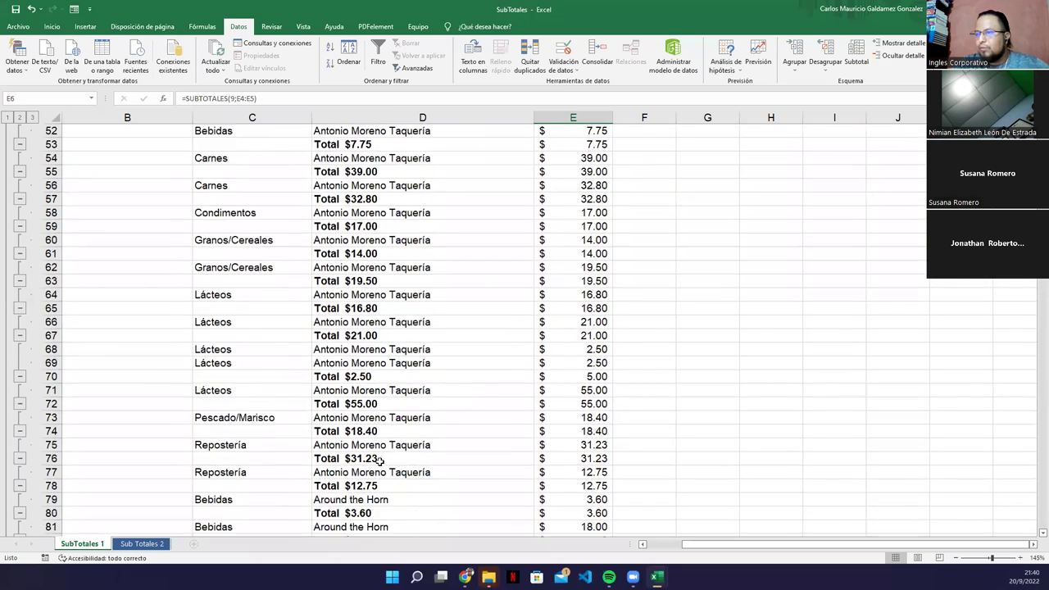
scroll(369, 483, down, 15)
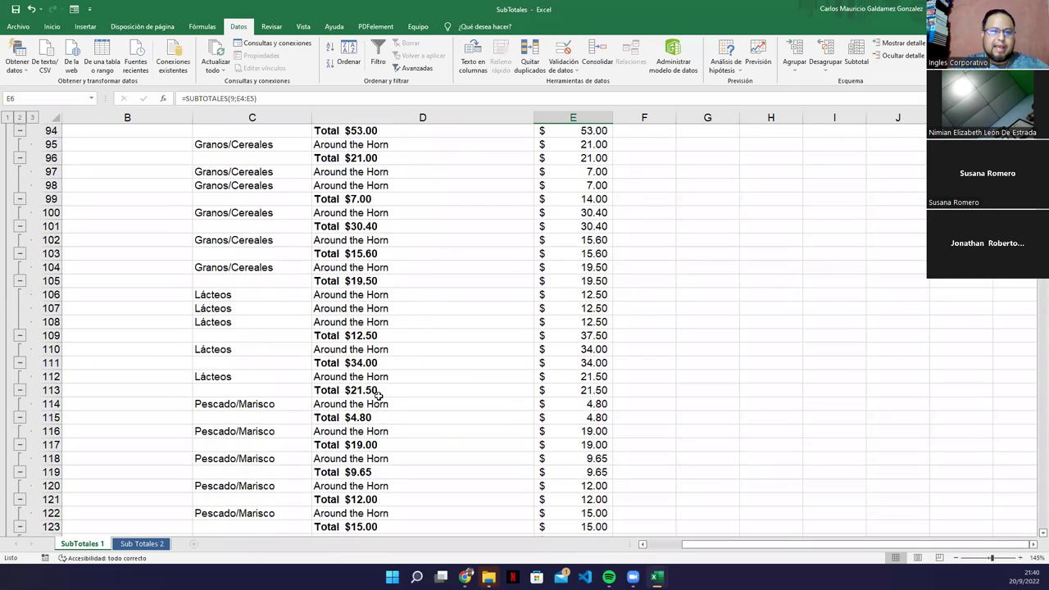
scroll(418, 399, down, 7)
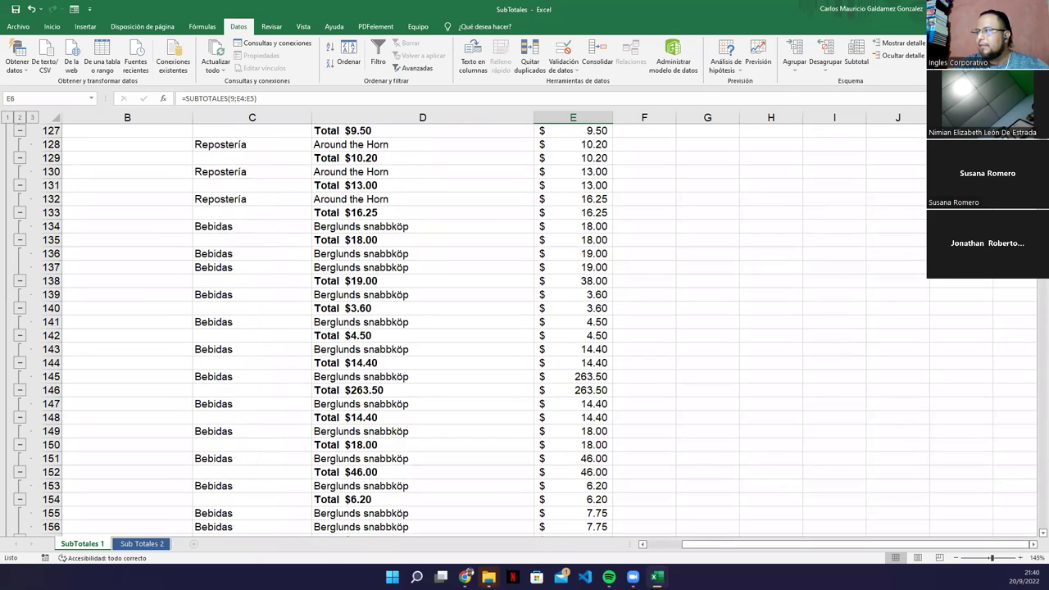
scroll(1034, 534, down, 3)
scroll(1035, 533, down, 11)
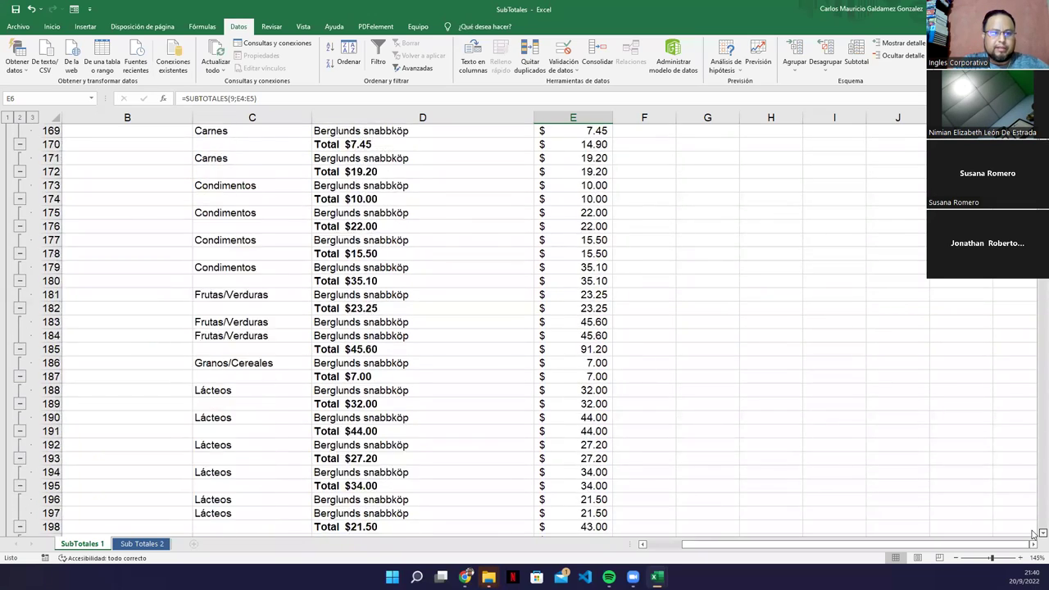
scroll(1034, 534, down, 7)
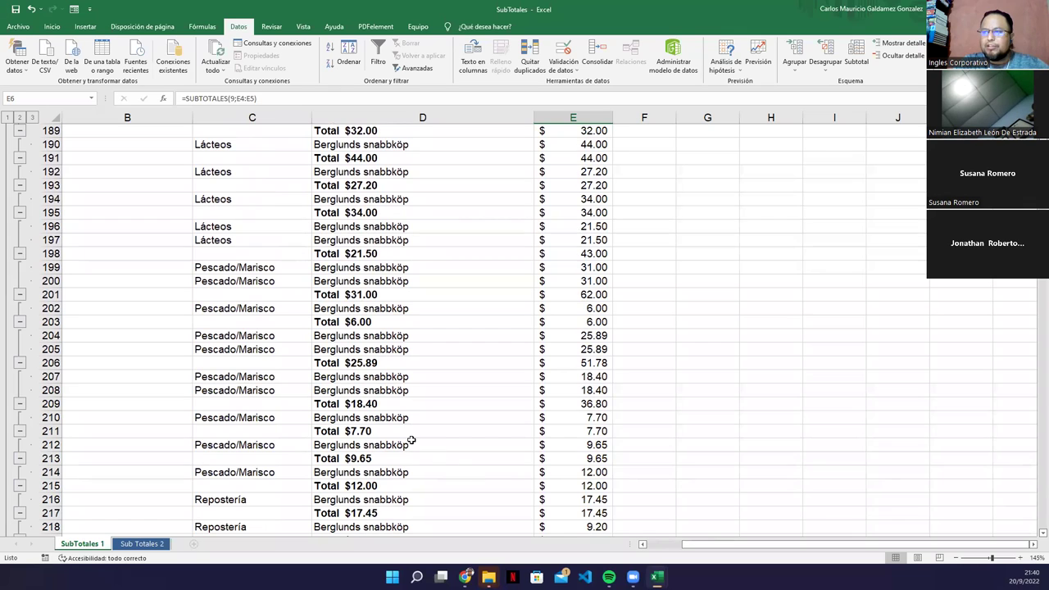
click(411, 442)
key(Page_Up)
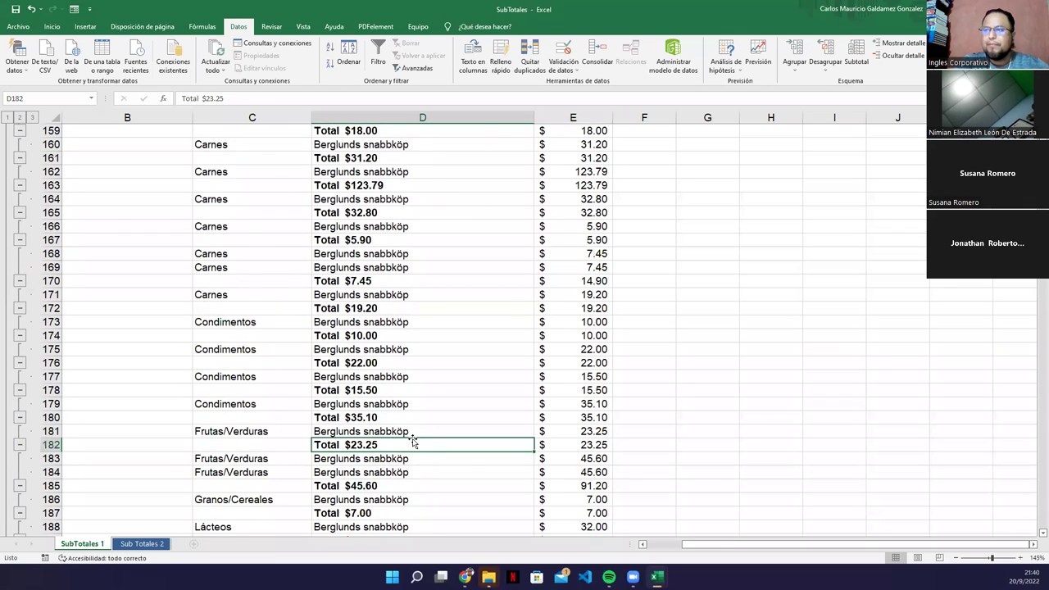
key(Page_Up)
key(Page_Up)
key(Page_Up)
key(Page_Up)
key(Page_Up)
key(Page_Up)
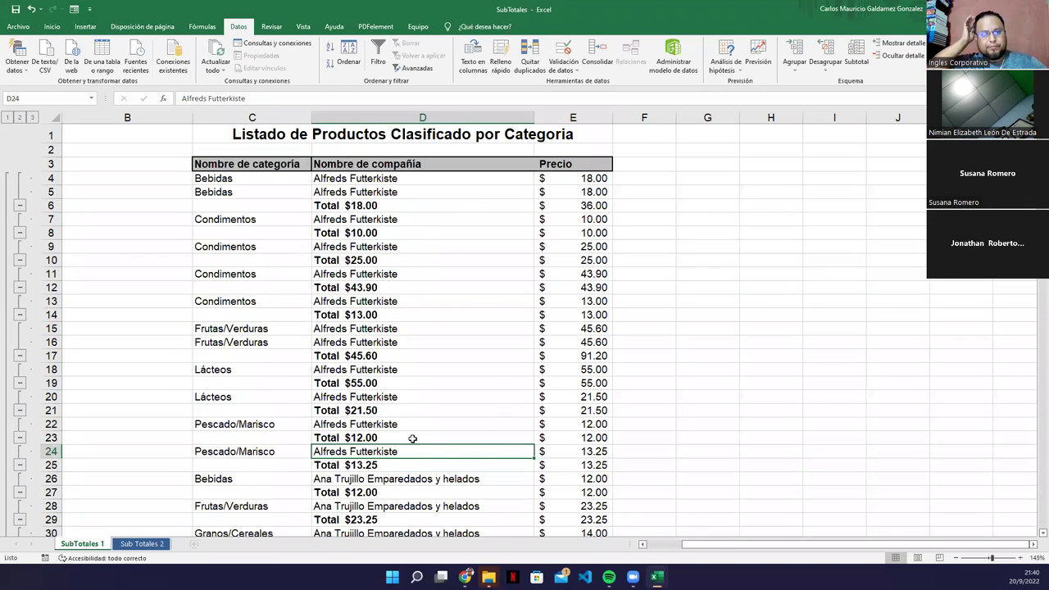
Step: Compare the Total labels in D17 and D6 with the Precio subtotal in E6
click(397, 352)
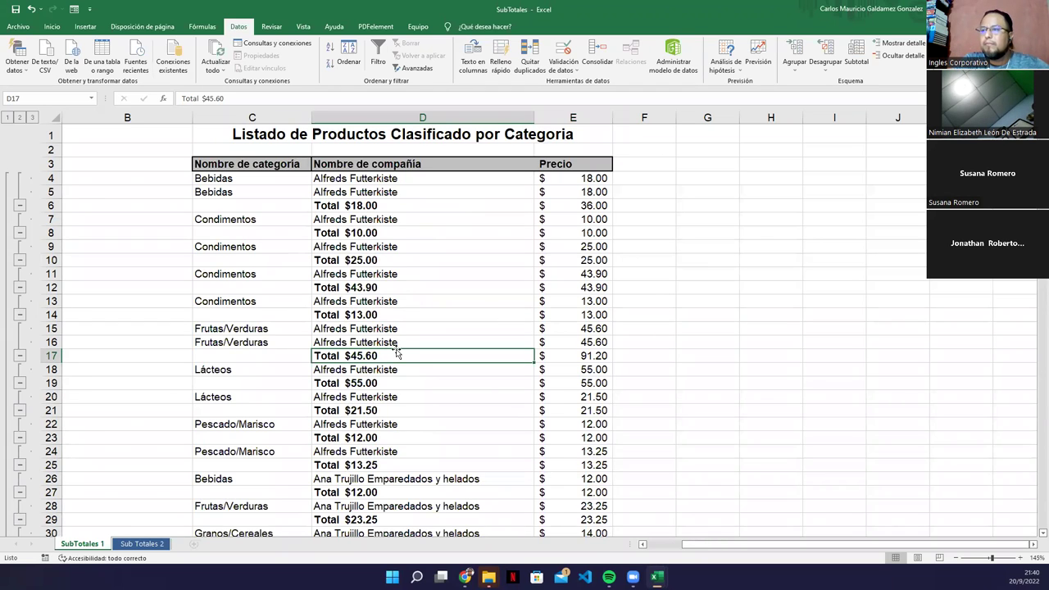
click(558, 208)
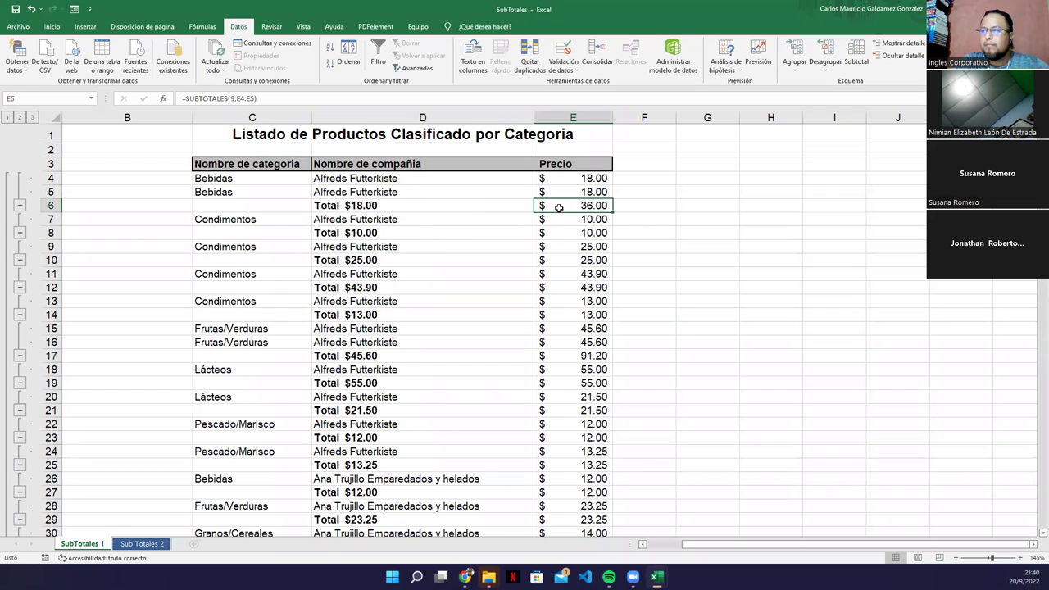
click(445, 203)
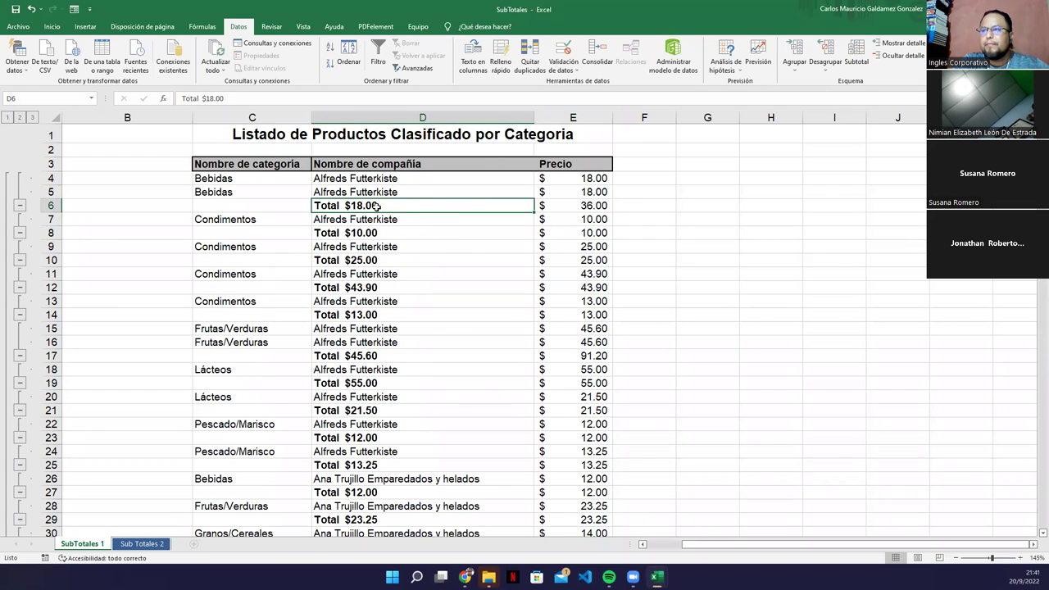
click(560, 206)
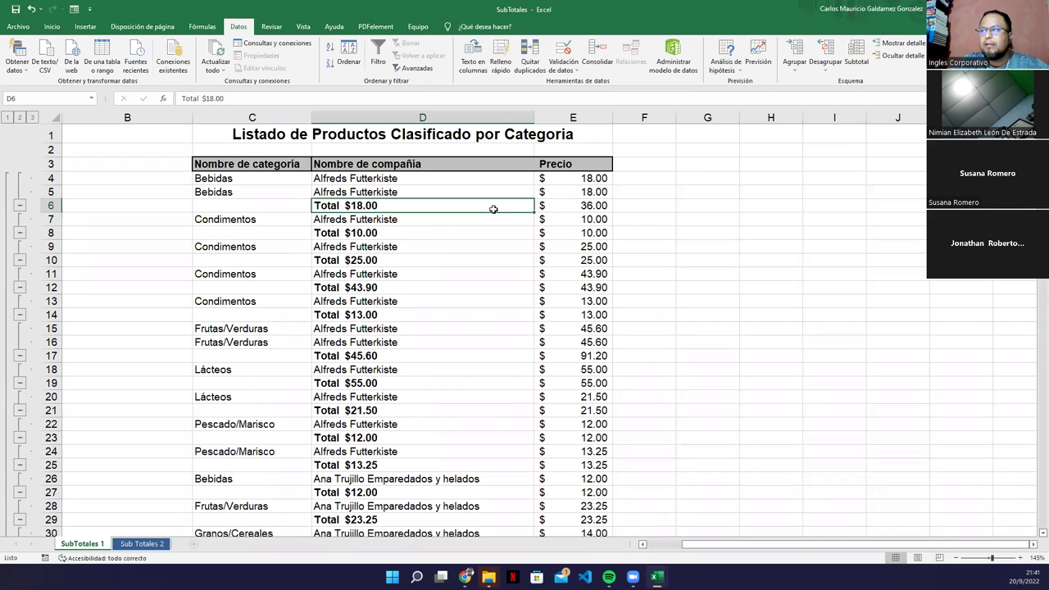
click(857, 62)
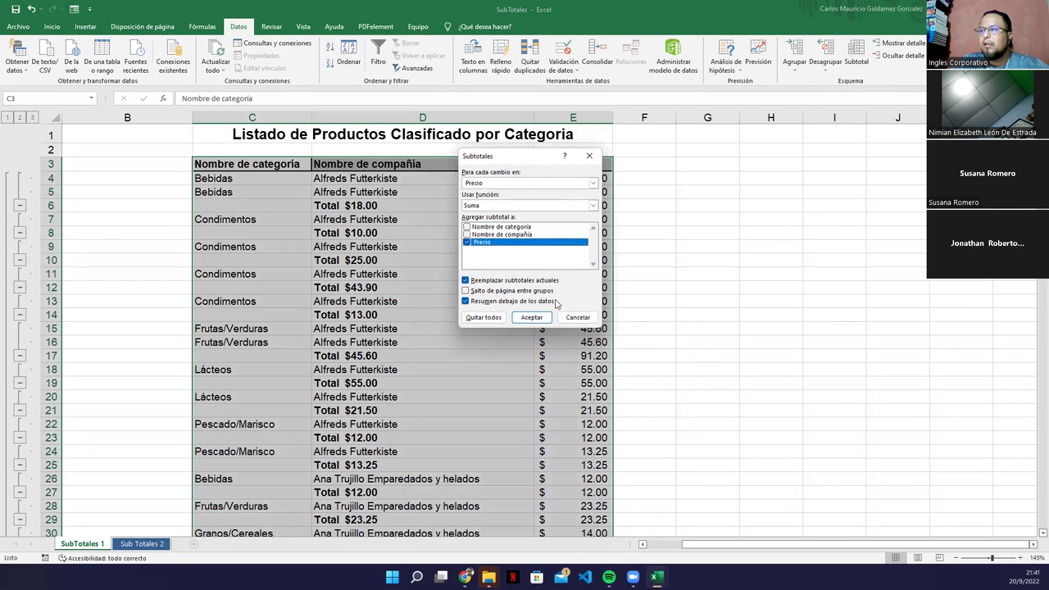
click(578, 317)
click(343, 218)
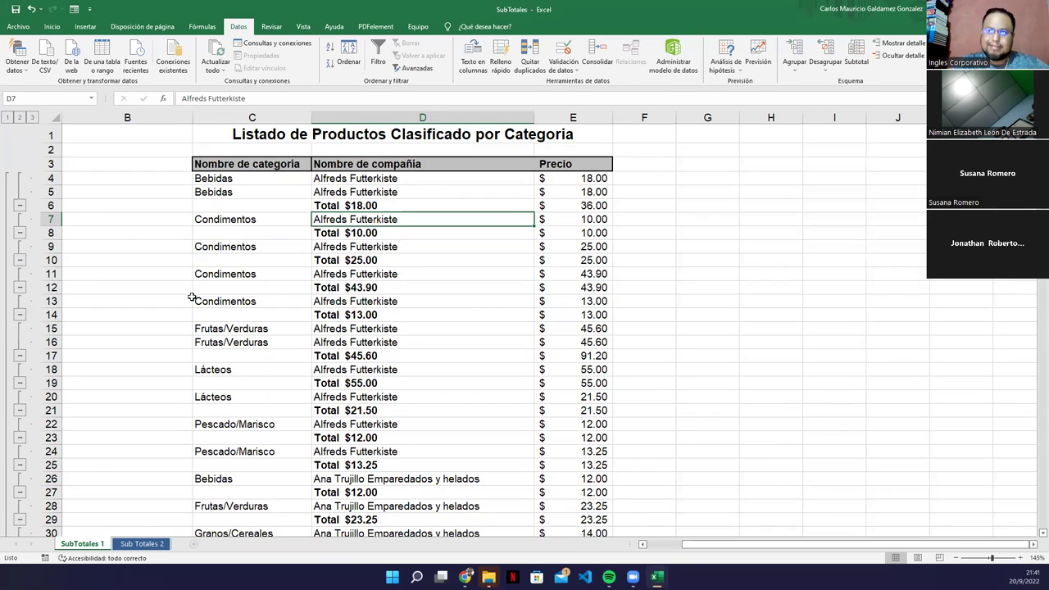
Step: Replace the Suma subtotals of Precio with Promedio subtotals at each change in Precio
click(856, 61)
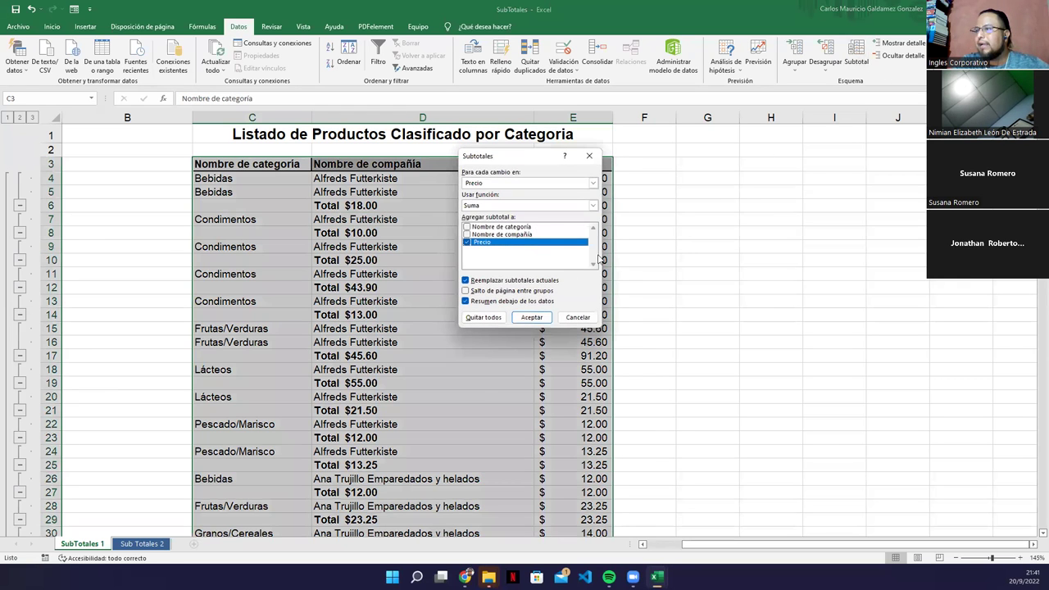
click(498, 207)
click(499, 229)
click(531, 321)
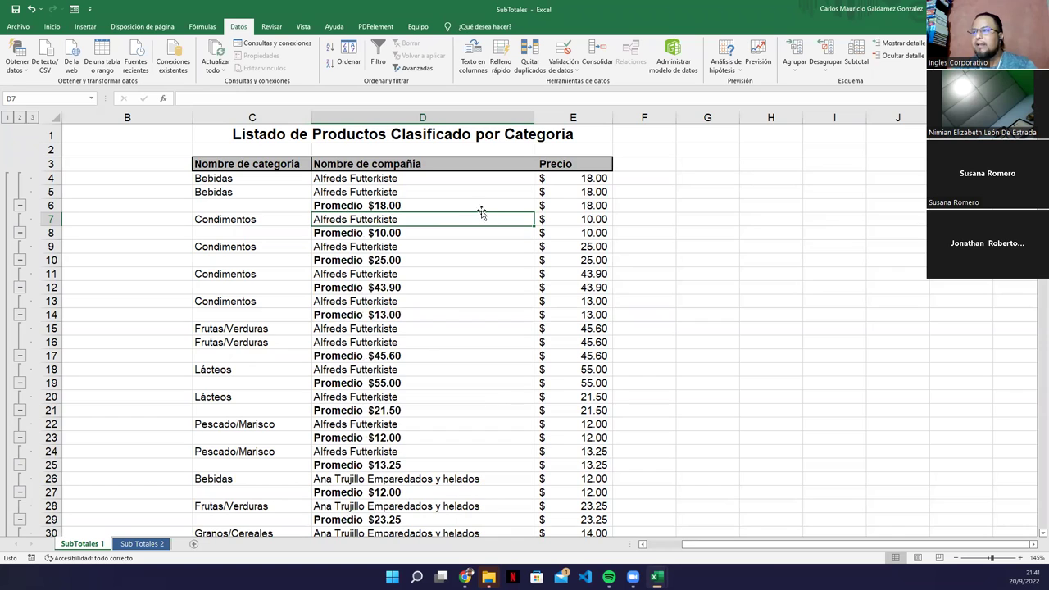
Step: Compare the Promedio subtotal in row 6 with the two prices in E4:E5, and inspect the SUBTOTALES formula in E6
drag(480, 205, 573, 205)
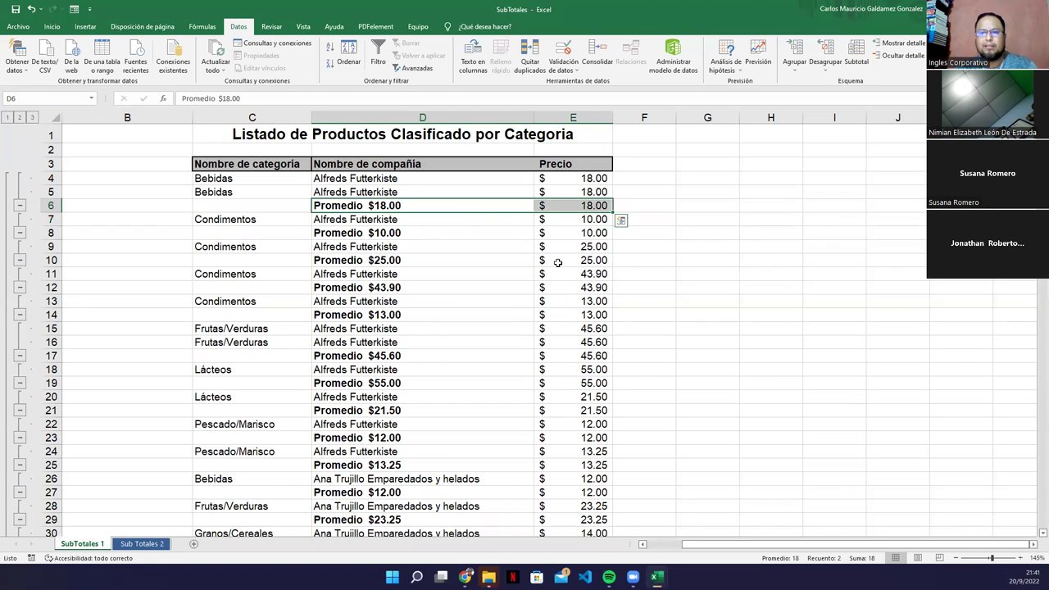
drag(578, 178, 577, 190)
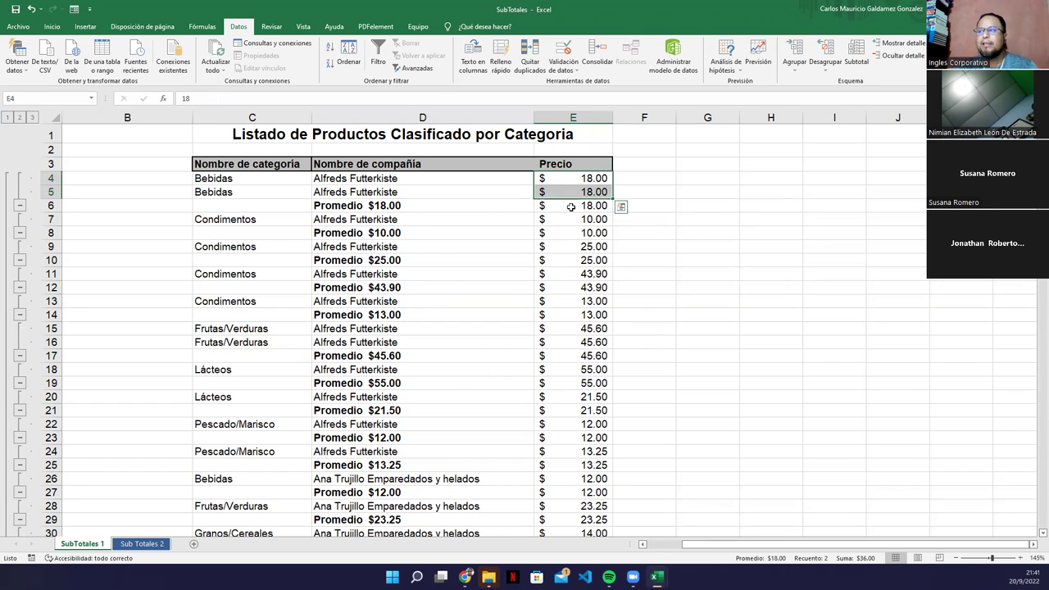
click(570, 206)
click(233, 97)
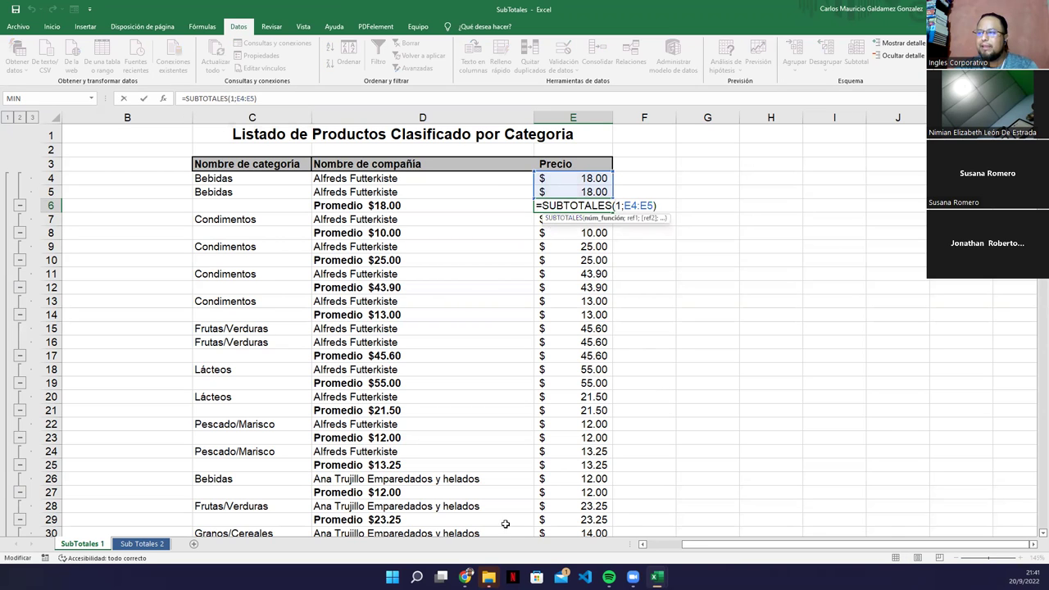
Step: Switch to the SUBTOTALES function page in Chrome, check function number 1 in the table, and return to Excel
mouse_move(465, 577)
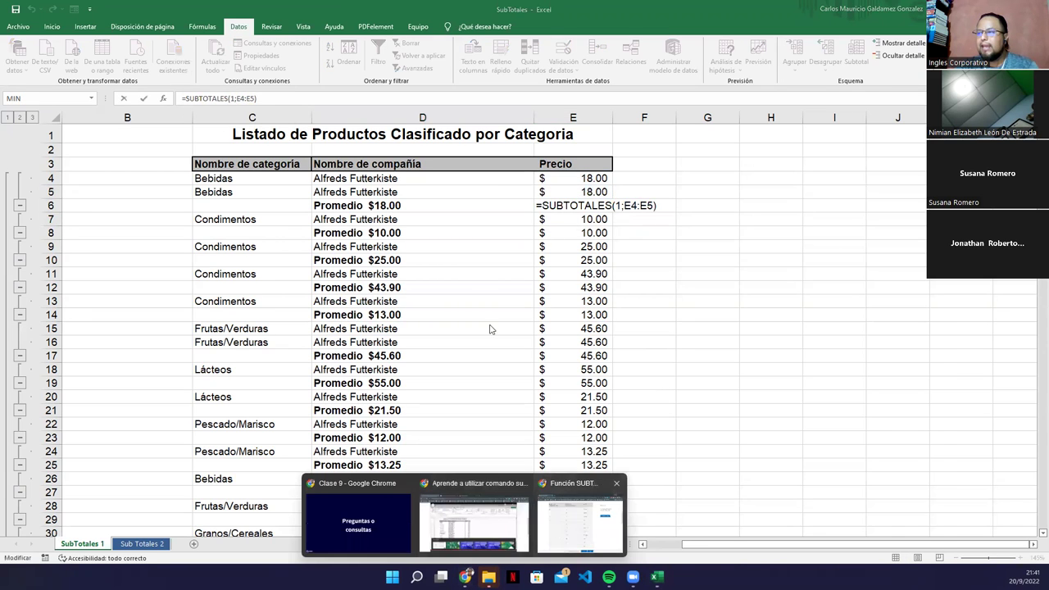
click(585, 517)
drag(629, 174, 292, 174)
click(870, 51)
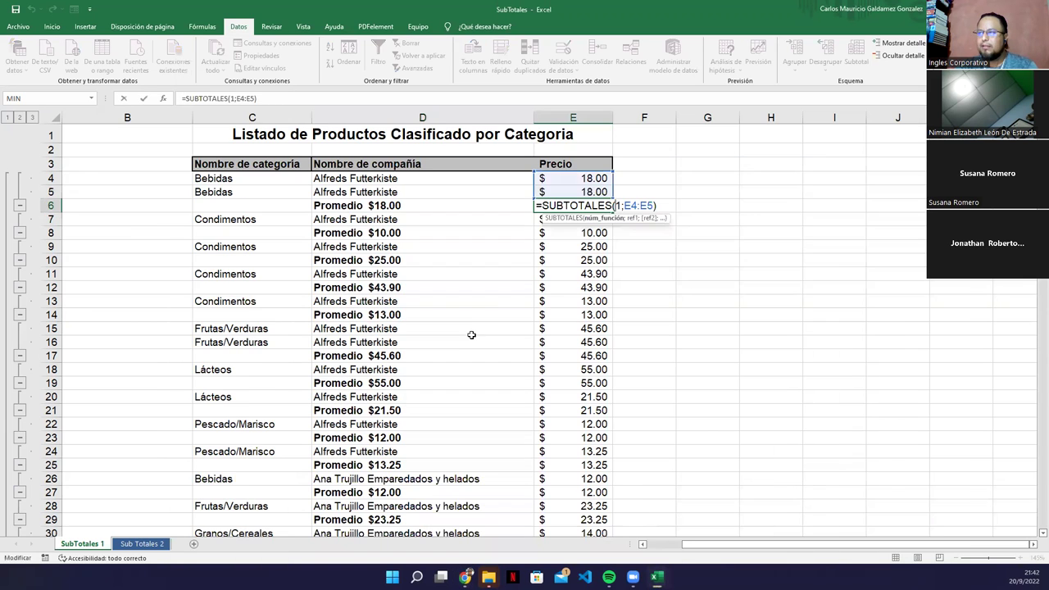
click(511, 260)
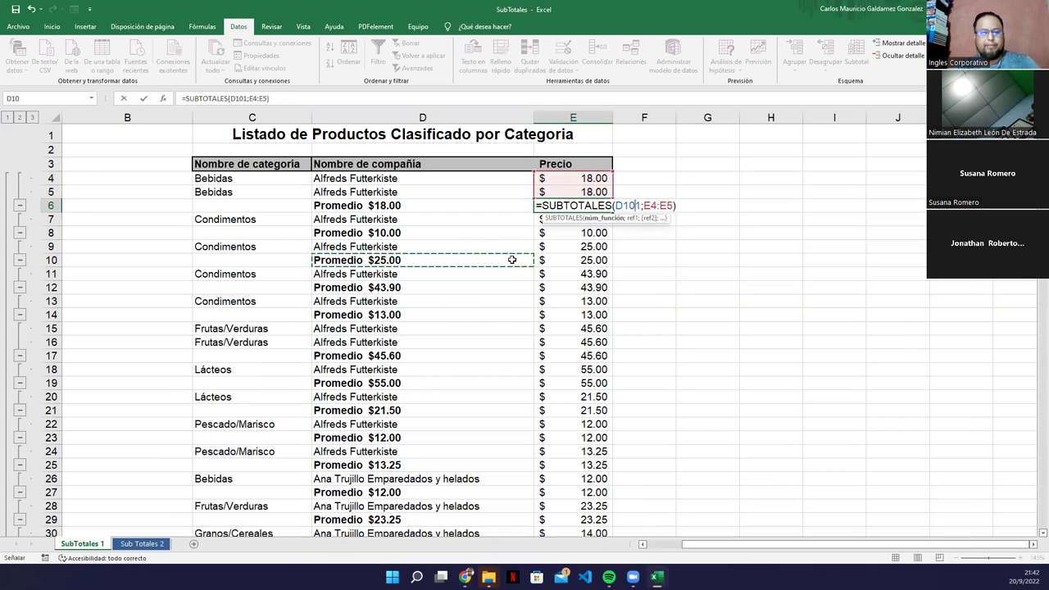
key(BackSpace)
key(BackSpace)
key(BackSpace)
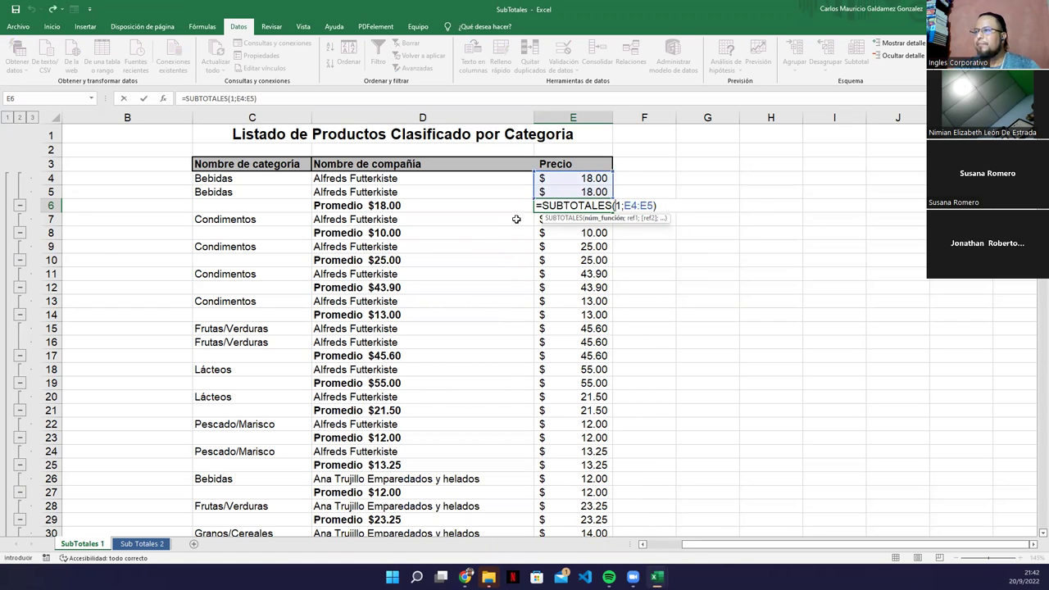
key(Escape)
Step: Replace the Precio subtotals with a Recuento subtotal of Nombre de compañía at each change in Nombre de compañía
click(468, 242)
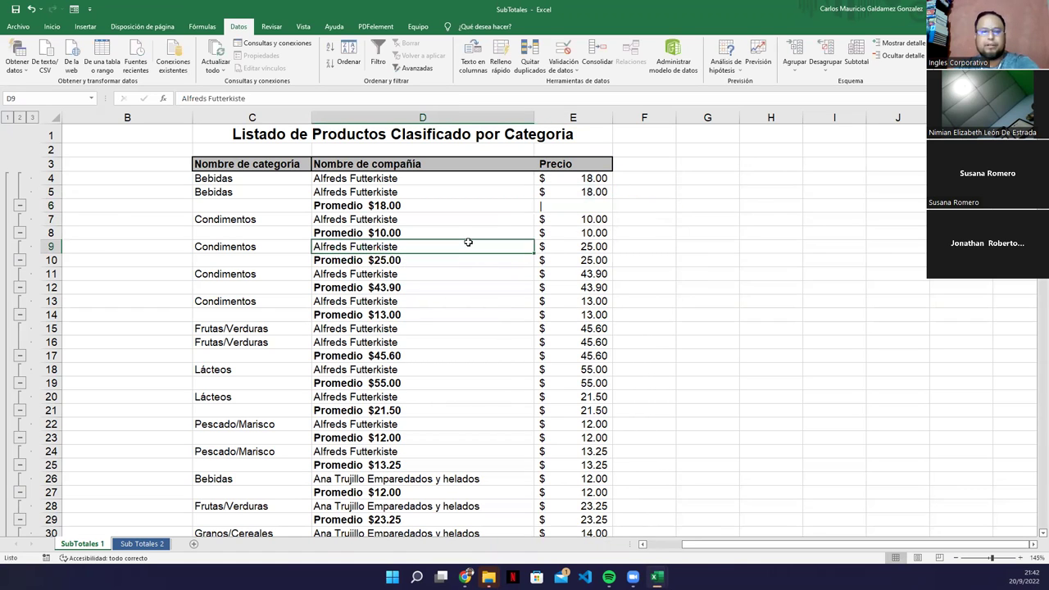
click(857, 62)
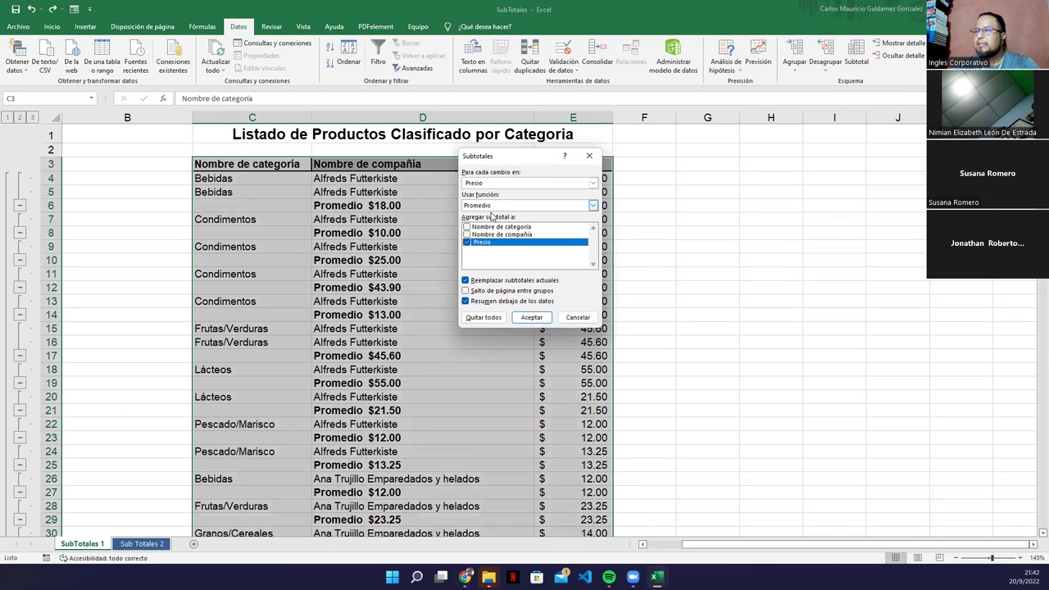
click(503, 235)
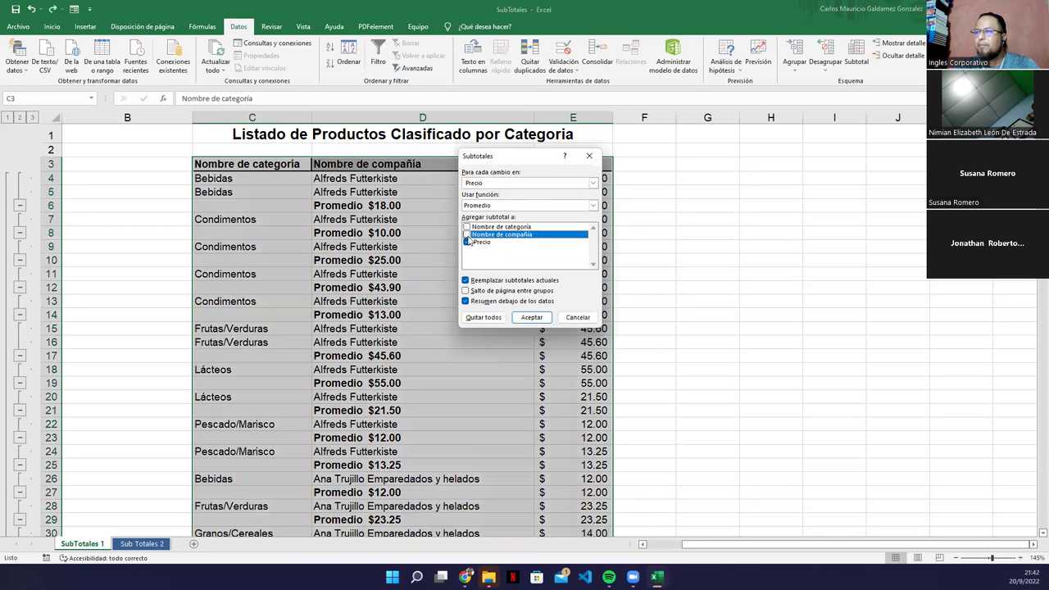
click(470, 243)
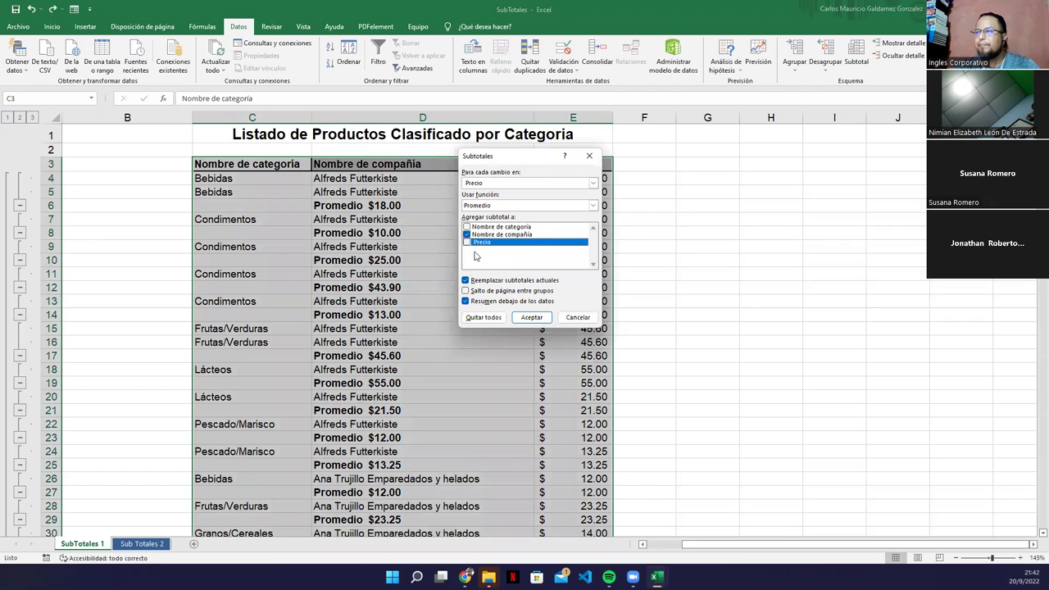
click(543, 205)
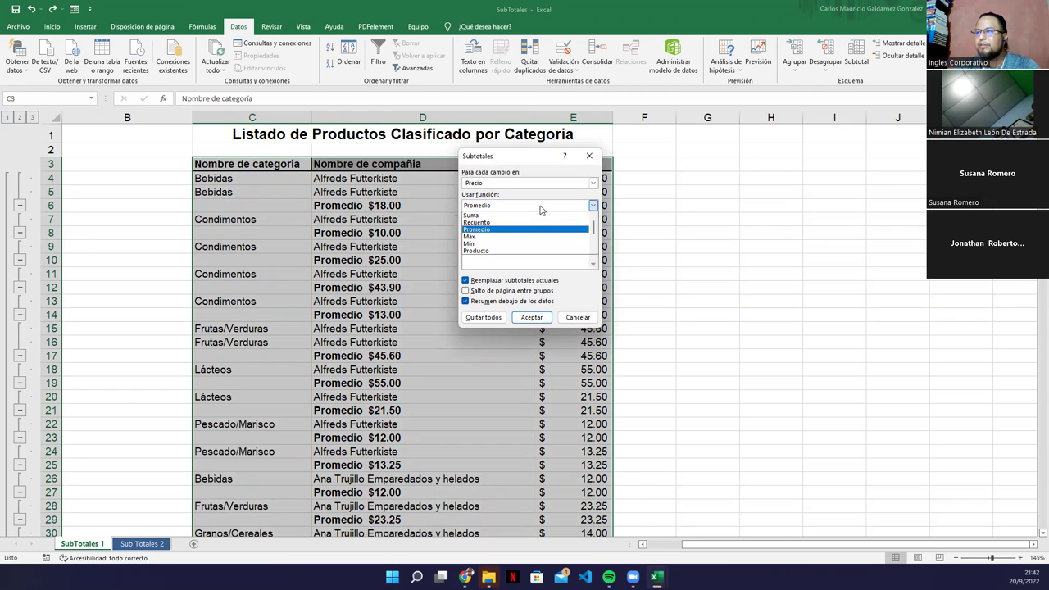
click(495, 223)
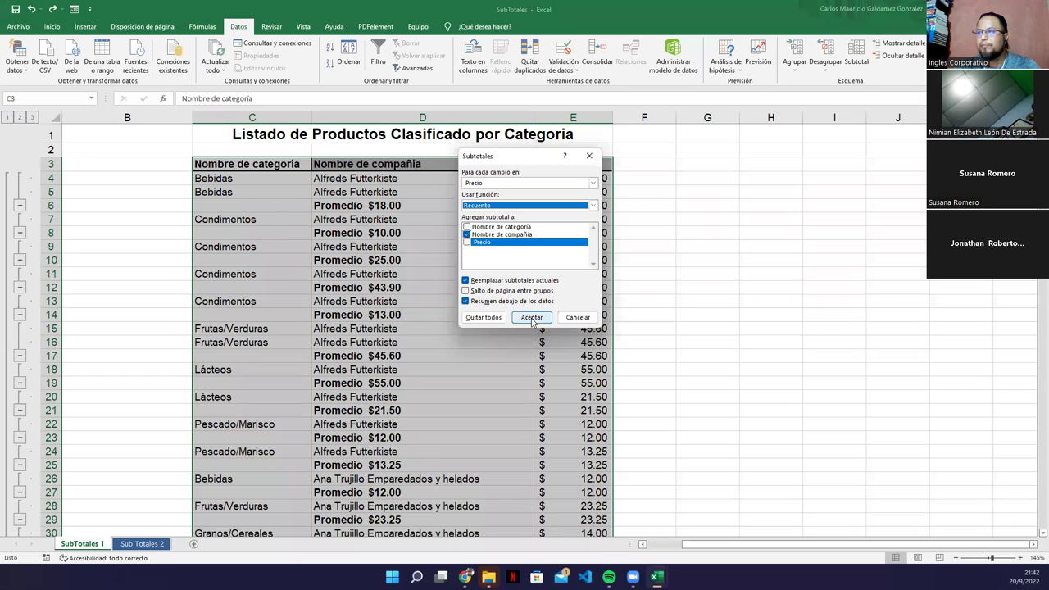
click(545, 183)
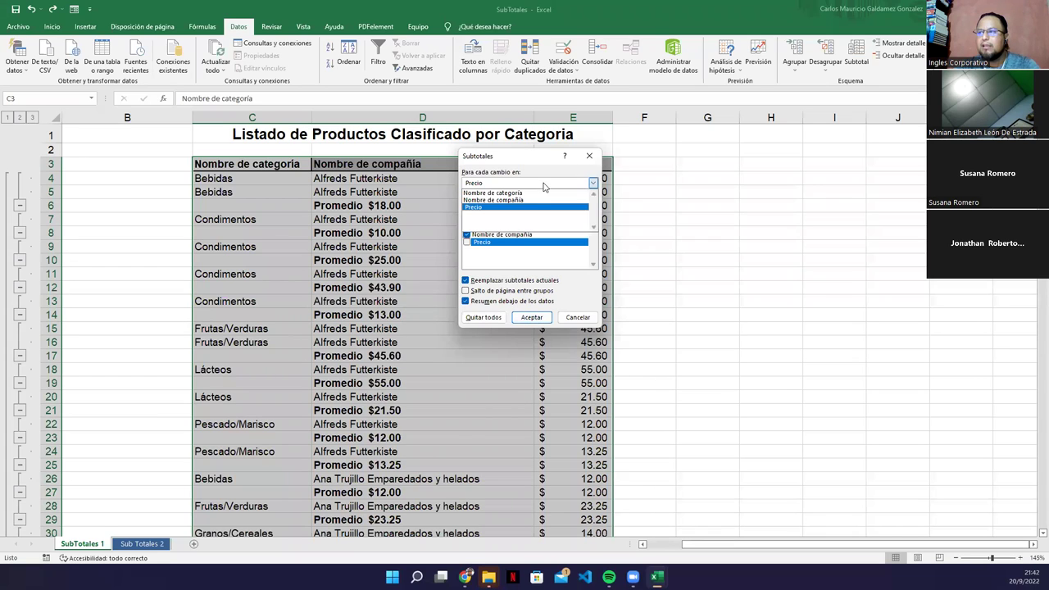
click(523, 201)
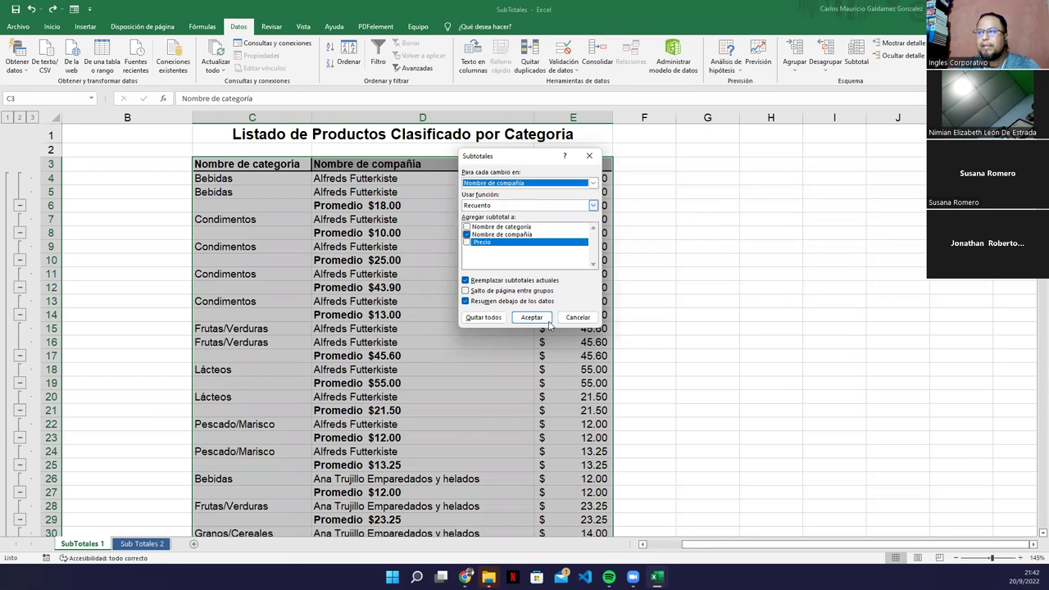
click(525, 318)
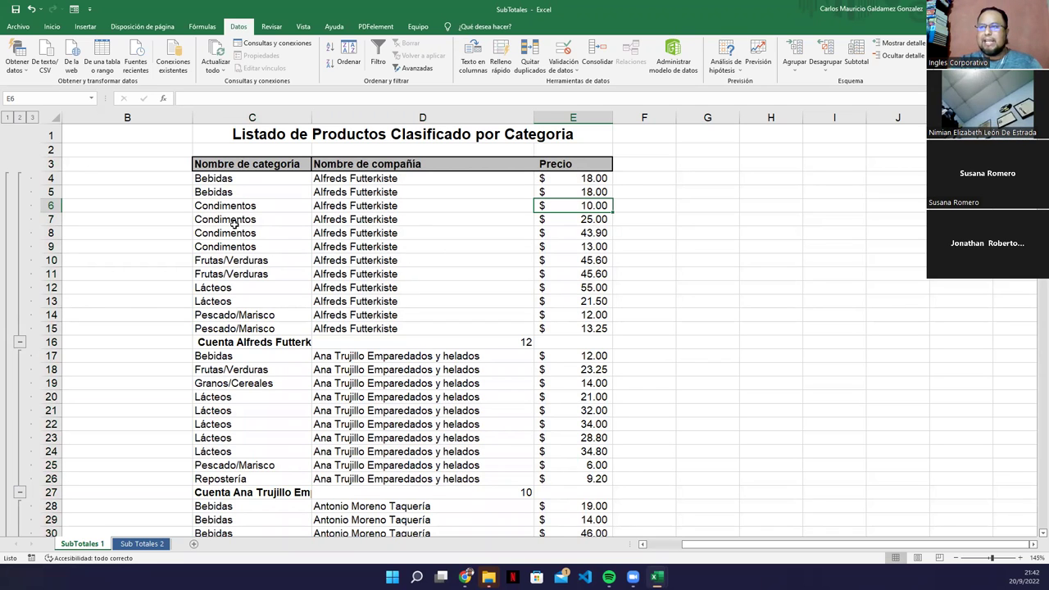
Step: Compare the Alfreds Futterkiste rows with the count in D16, and widen column C to fit the Cuenta Alfreds Futterkiste label
drag(213, 178, 351, 328)
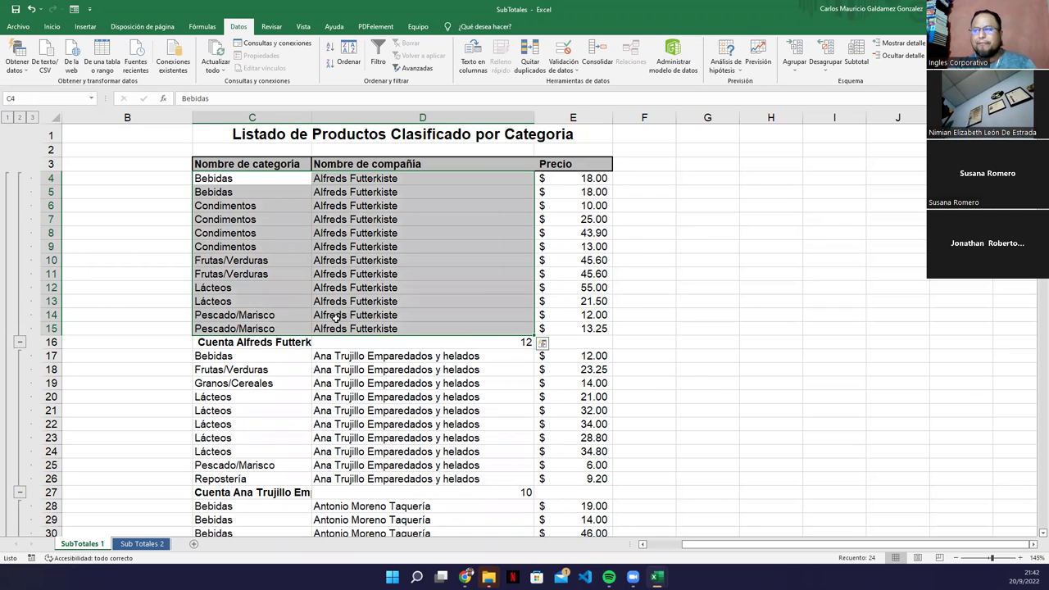
click(511, 343)
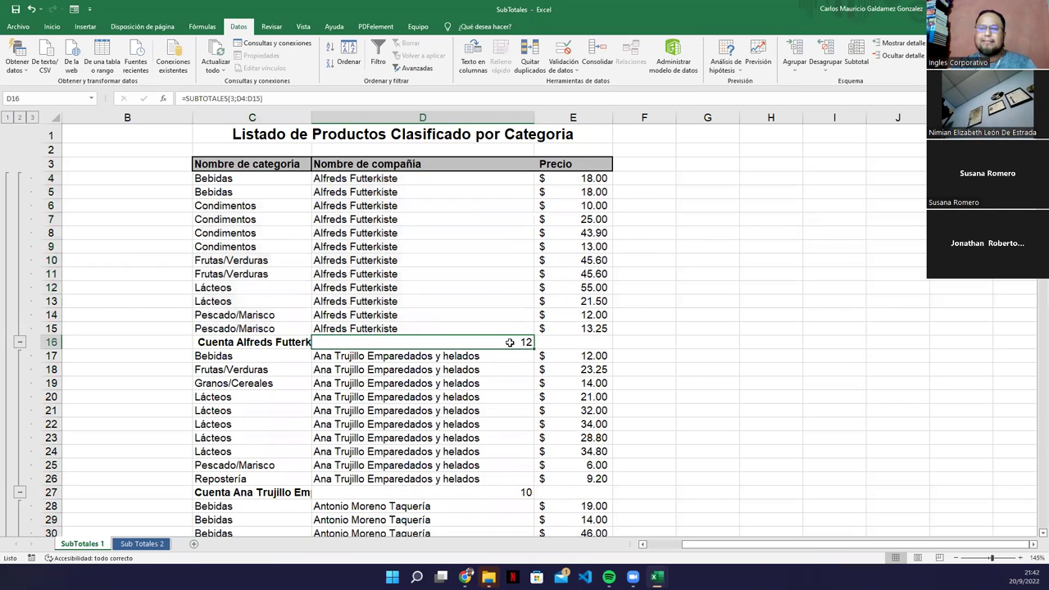
double_click(311, 117)
drag(422, 119, 335, 123)
Step: Examine the company and category entries in rows 4 to 15 and the SUBTOTALES count formula in D16
drag(477, 173, 478, 328)
drag(252, 329, 247, 182)
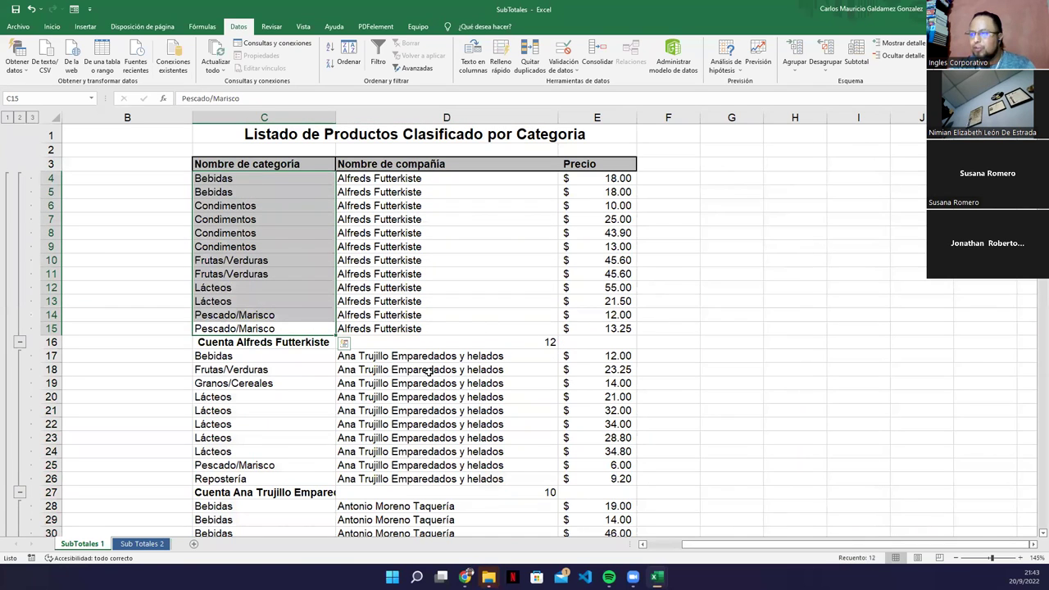
click(447, 345)
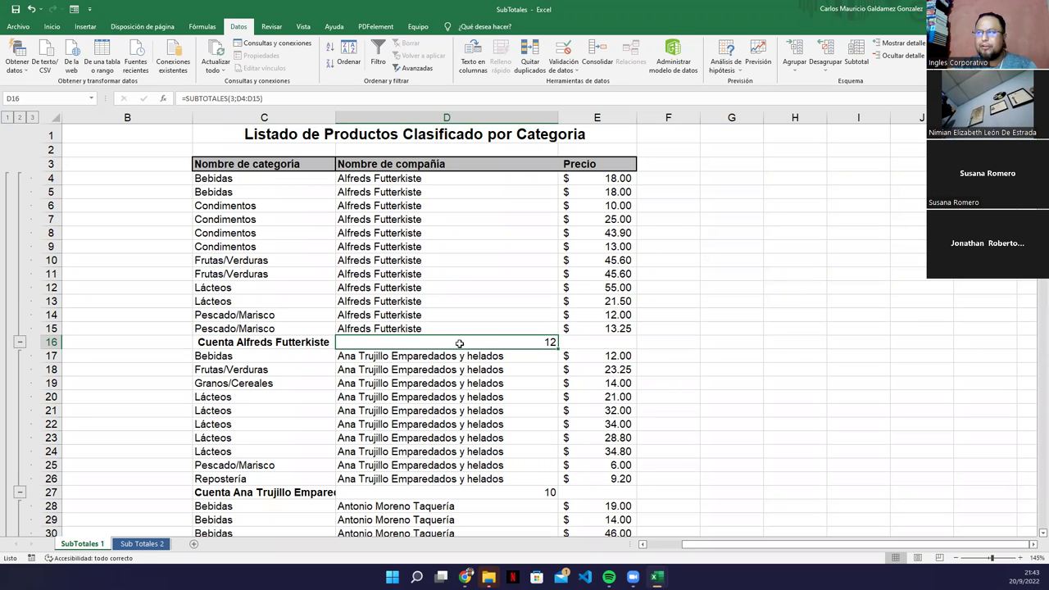
Step: Move the Subtotales dialog clear of the data, review its group-by field and function choices, and cancel it
click(857, 62)
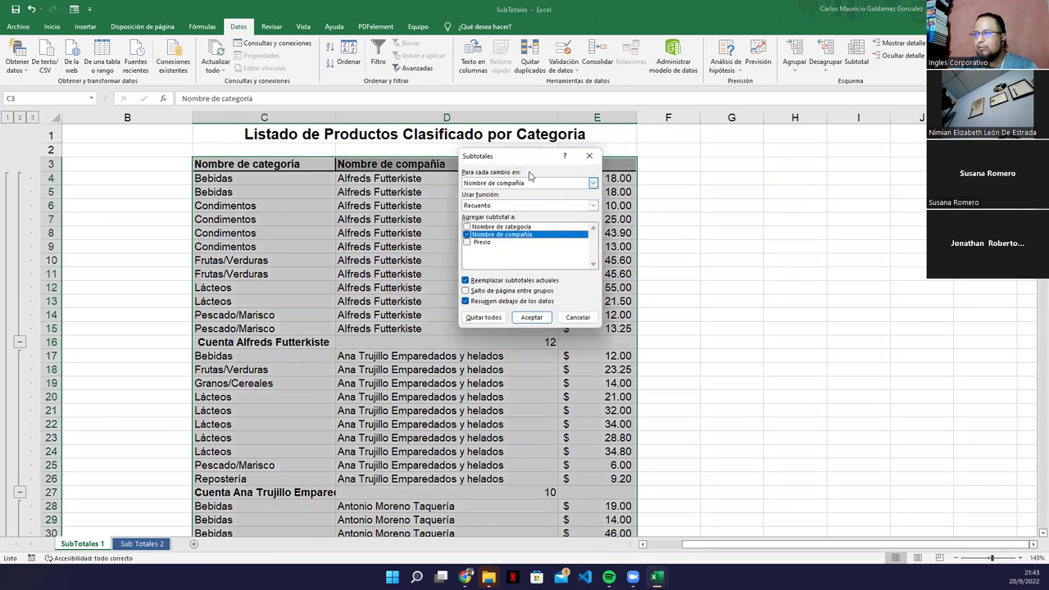
drag(531, 158, 666, 199)
click(729, 223)
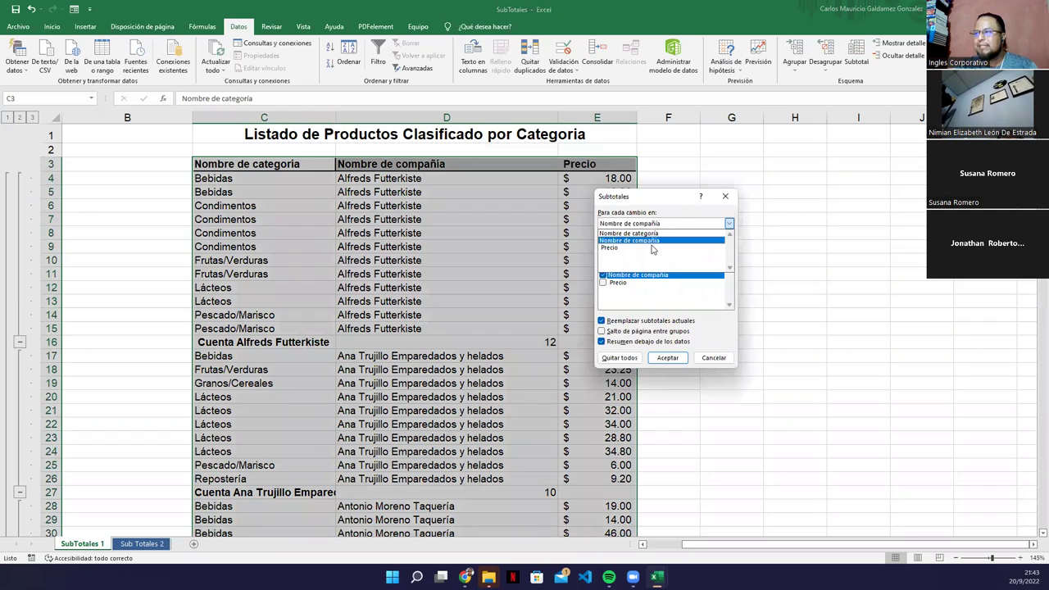
click(651, 241)
click(630, 248)
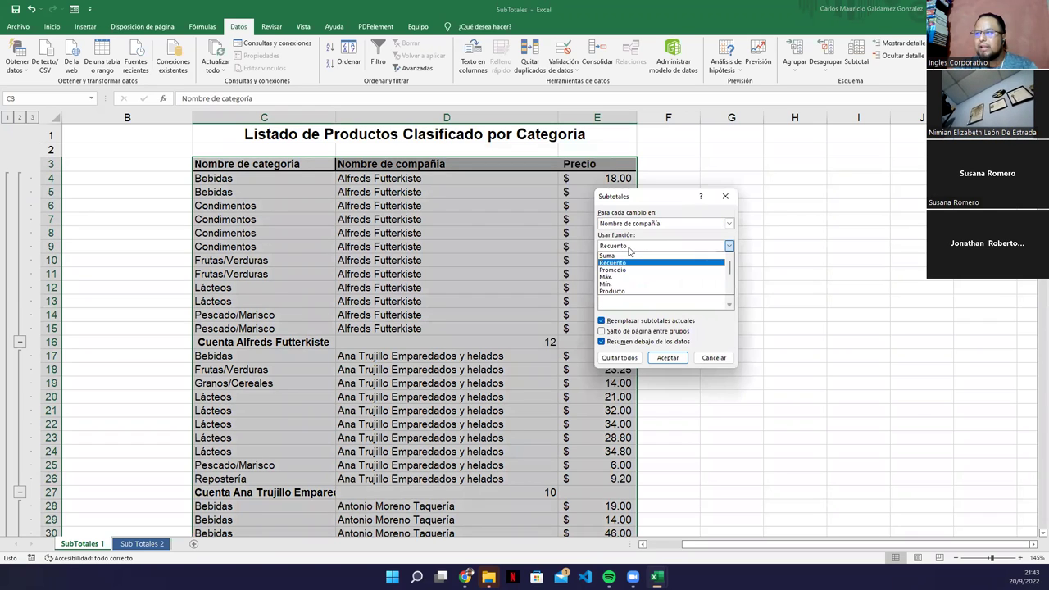
click(630, 250)
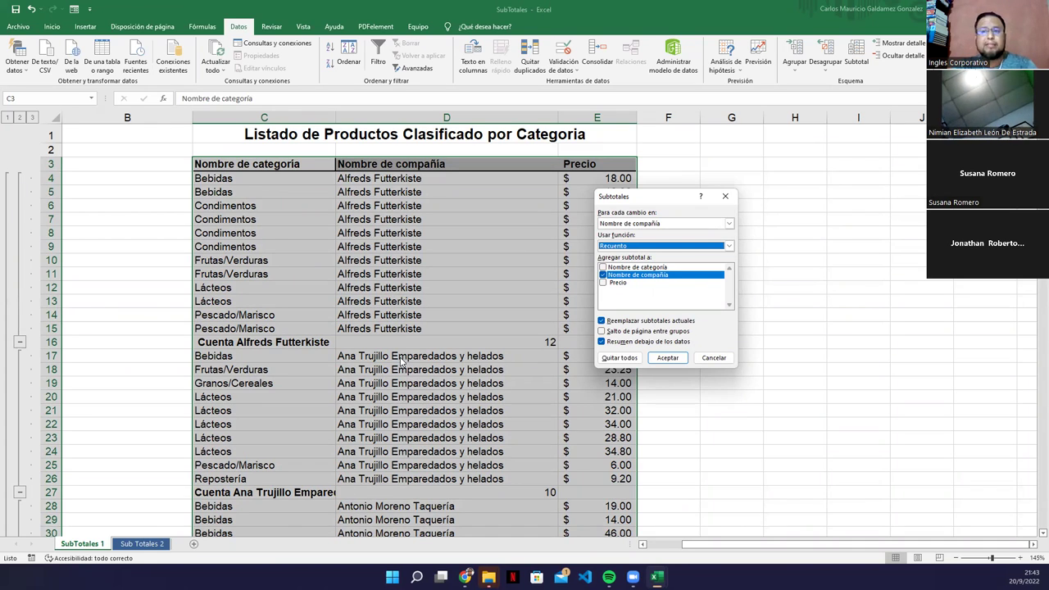
click(698, 358)
Step: Compare the company and category entries of the Alfreds Futterkiste and Ana Trujillo Emparedados y helados groups with their Cuenta subtotals
click(418, 385)
scroll(418, 392, down, 1)
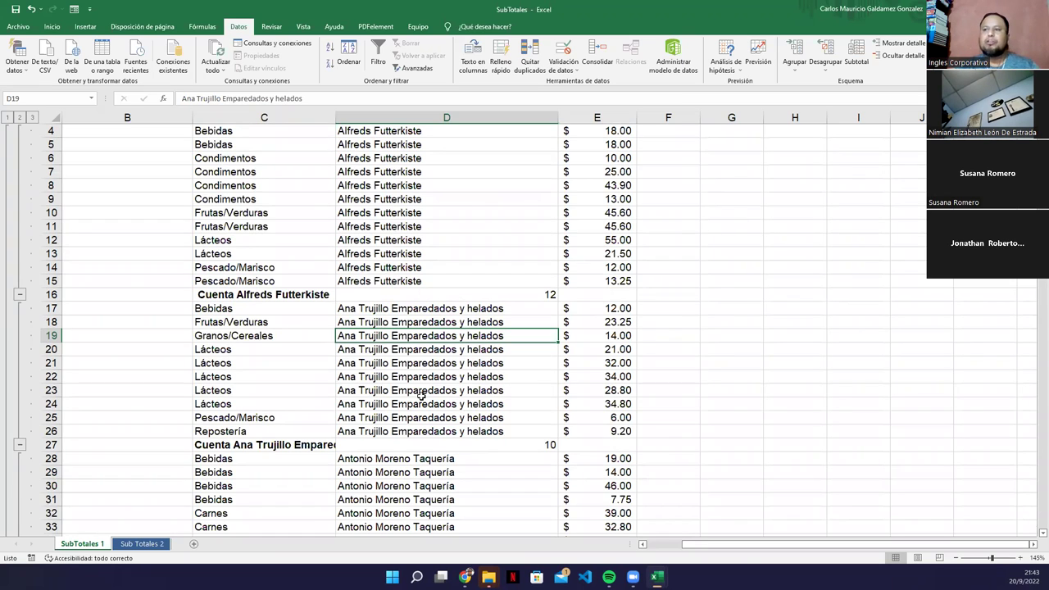
scroll(421, 467, up, 1)
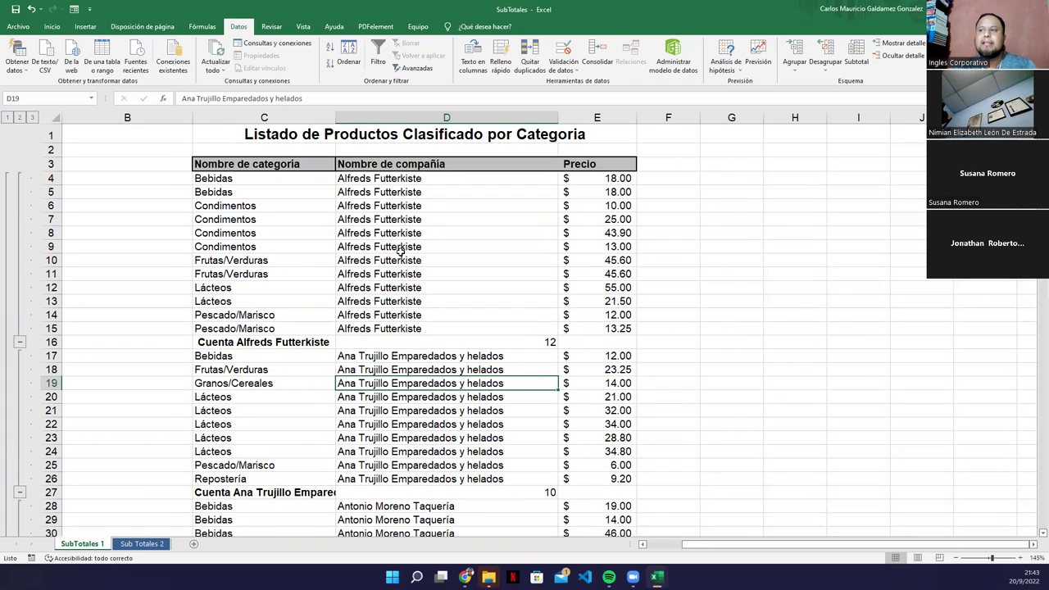
click(389, 168)
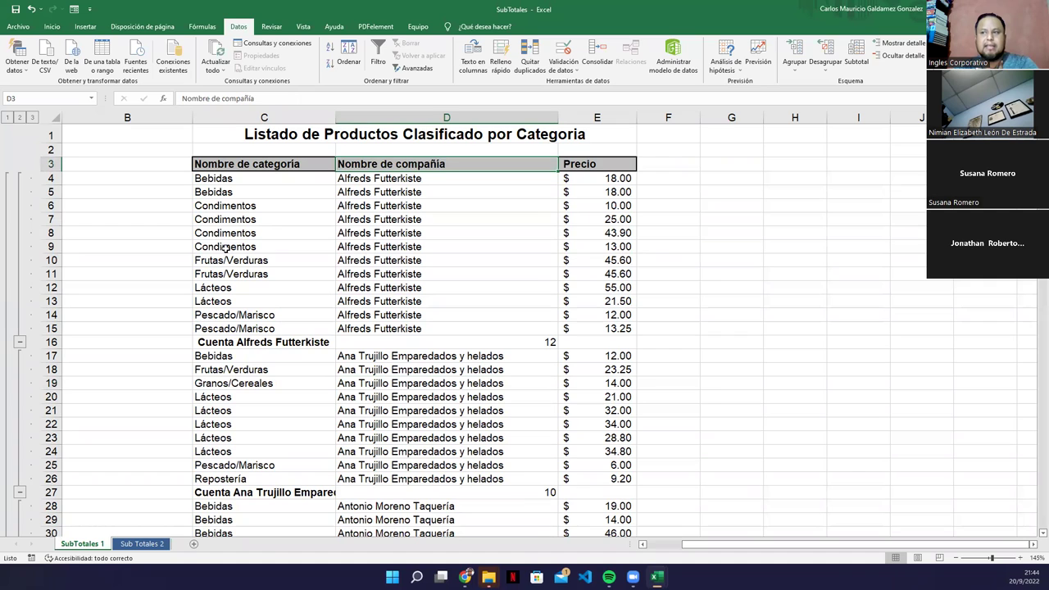
drag(376, 181, 379, 326)
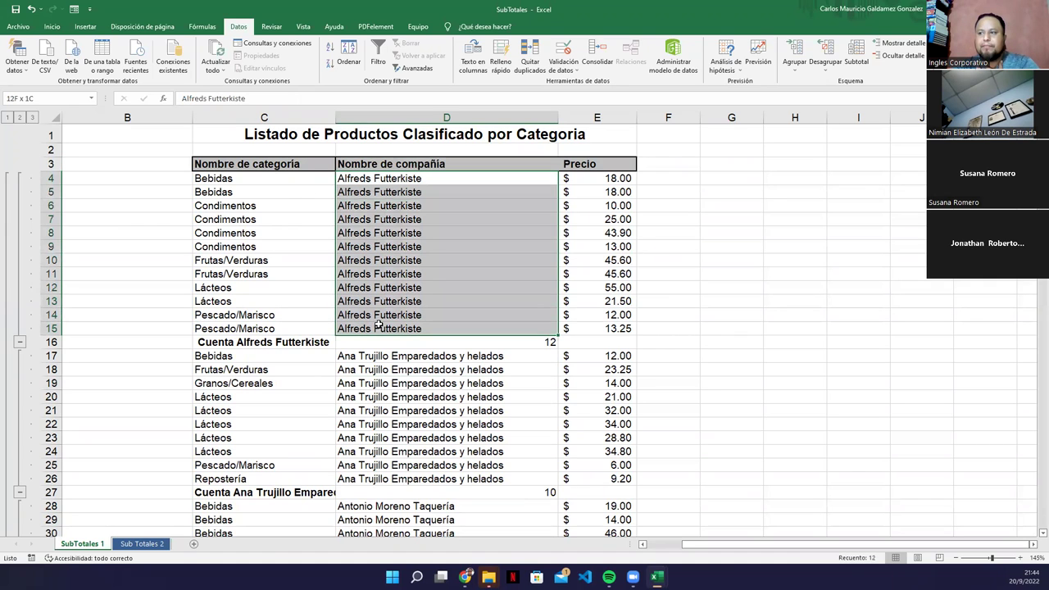
drag(262, 181, 250, 344)
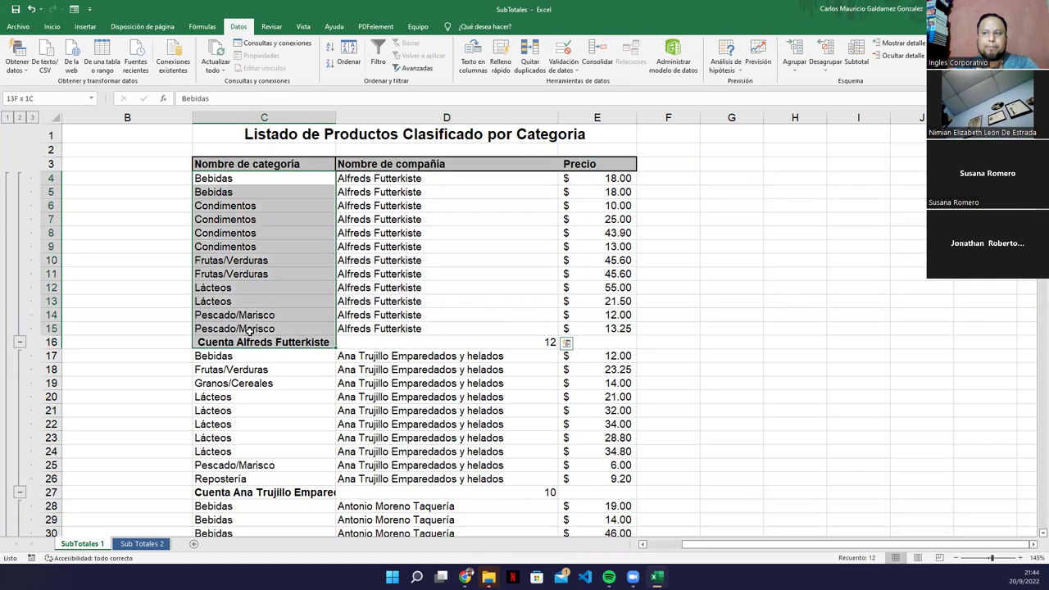
drag(342, 360, 371, 483)
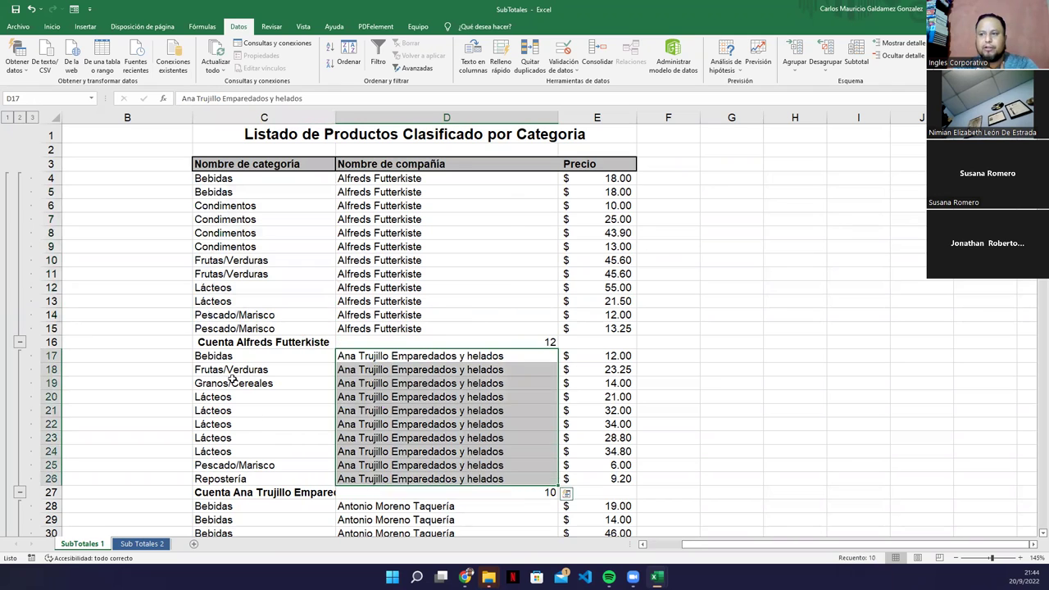
drag(229, 357, 242, 475)
scroll(344, 363, down, 7)
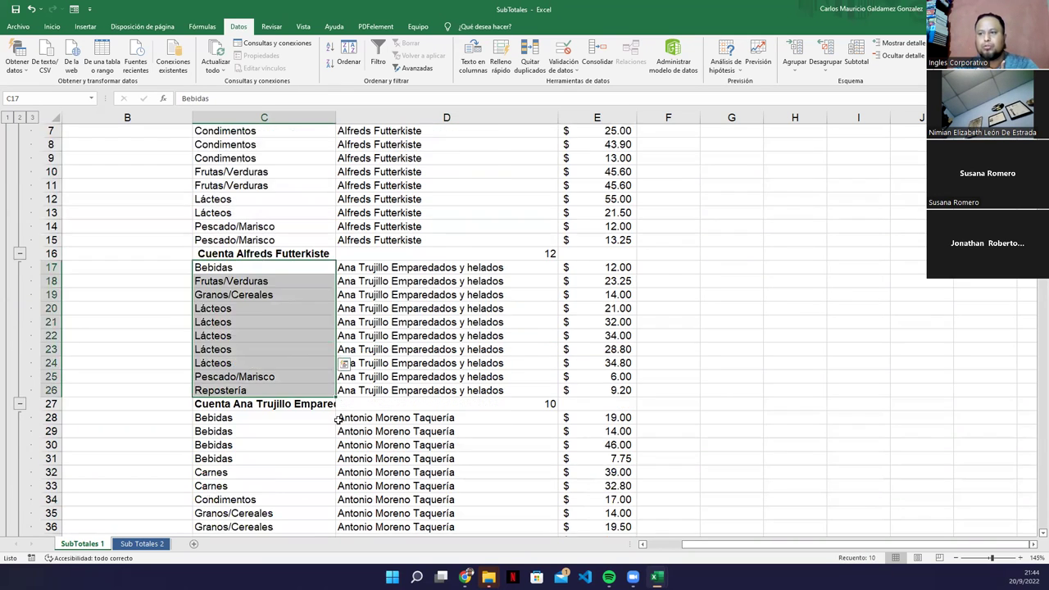
Step: Review the category entries of the Antonio Moreno Taquería group in C28:C44 against its Cuenta subtotal
drag(372, 214, 379, 432)
drag(226, 431, 234, 214)
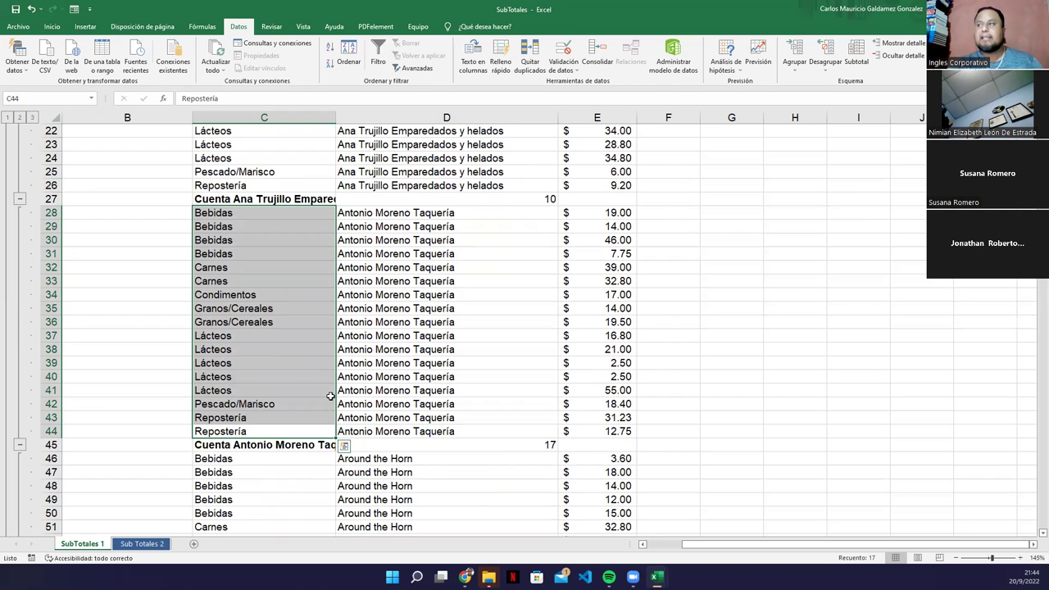
click(849, 42)
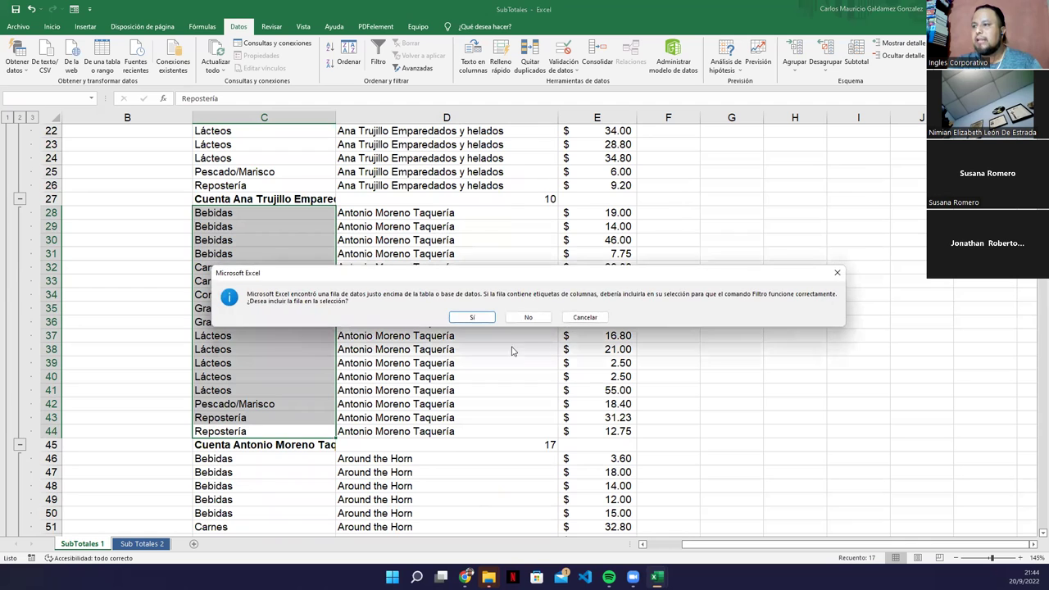
click(524, 317)
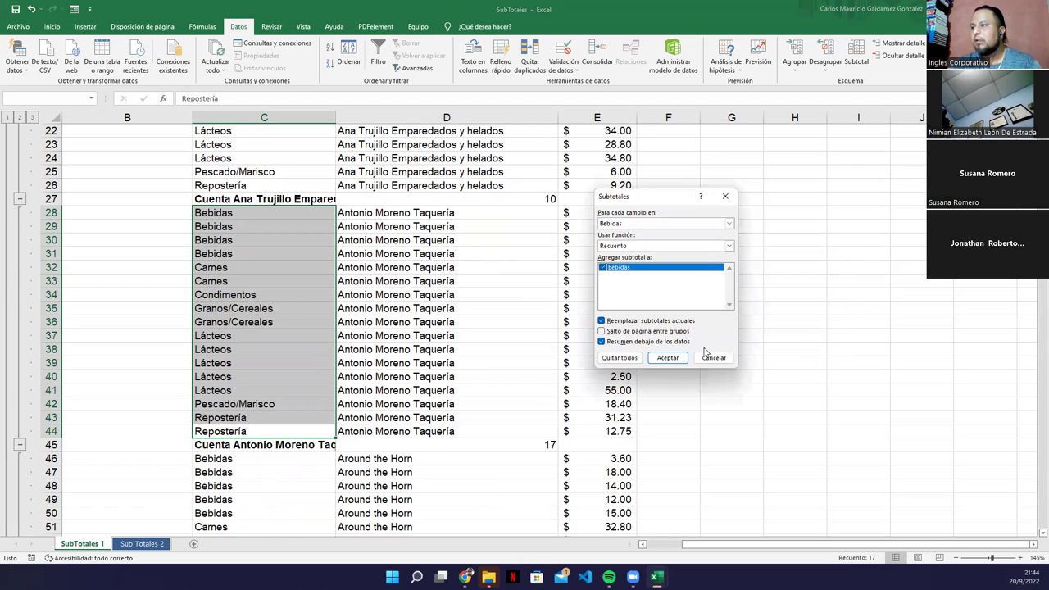
click(711, 357)
Step: Replace the product list's subtotals with Suma at each change in Nombre de compañía, adding Precio to the subtotaled fields
click(459, 283)
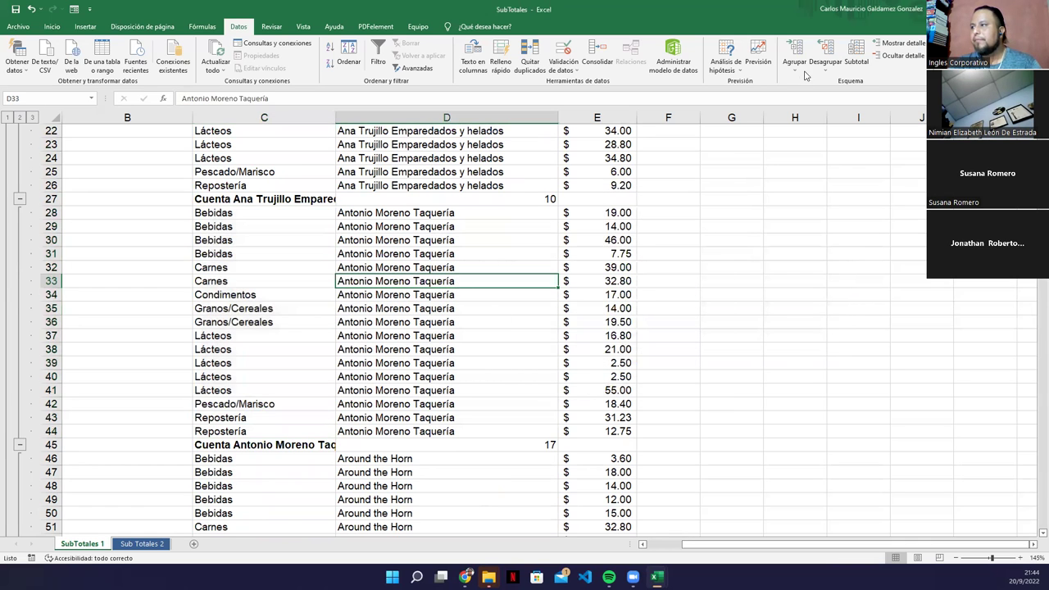
click(855, 55)
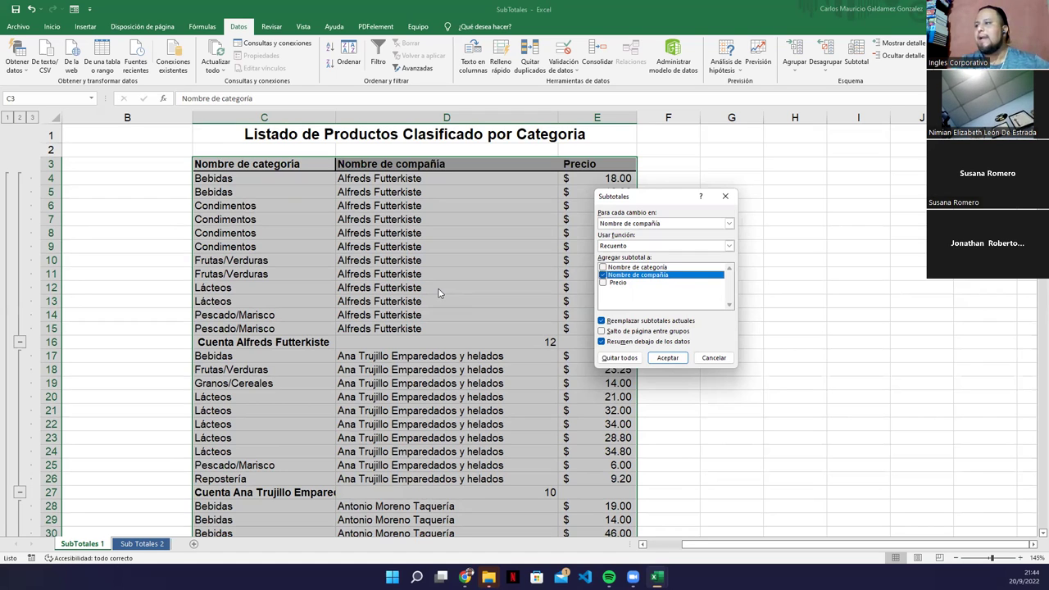
click(624, 285)
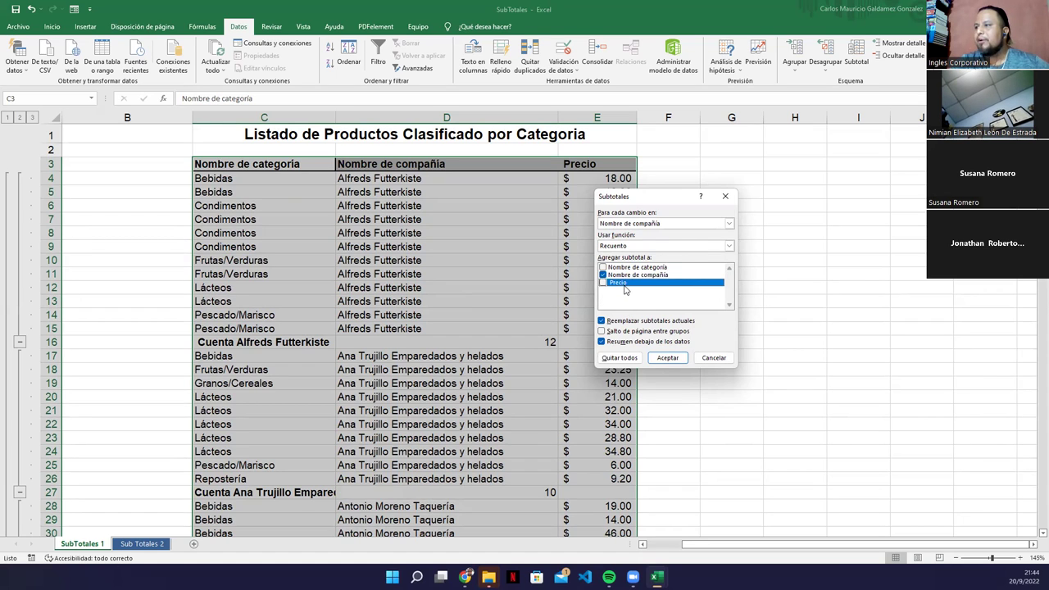
click(729, 245)
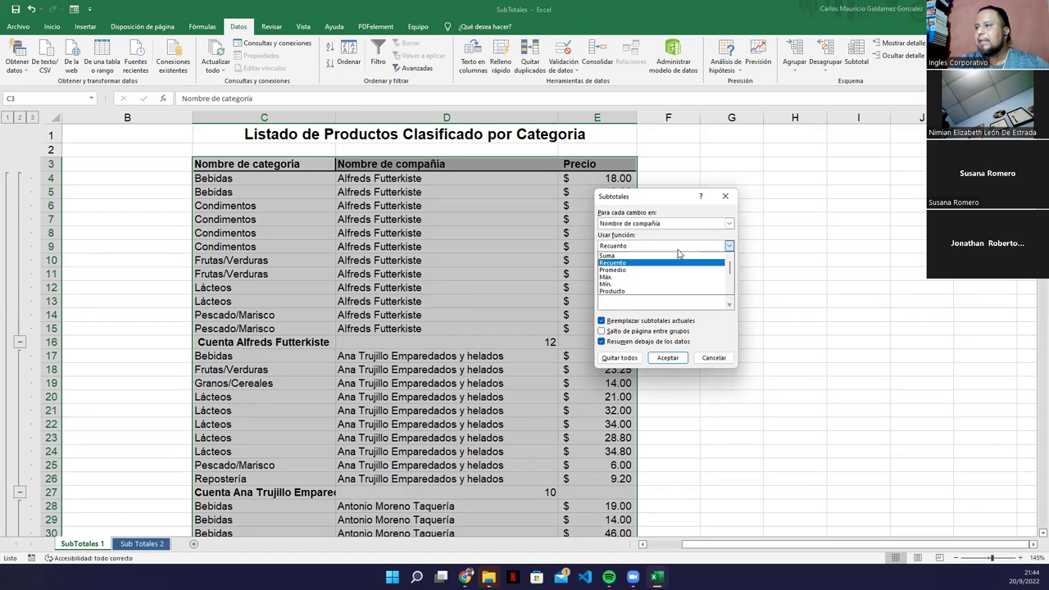
click(637, 257)
click(603, 283)
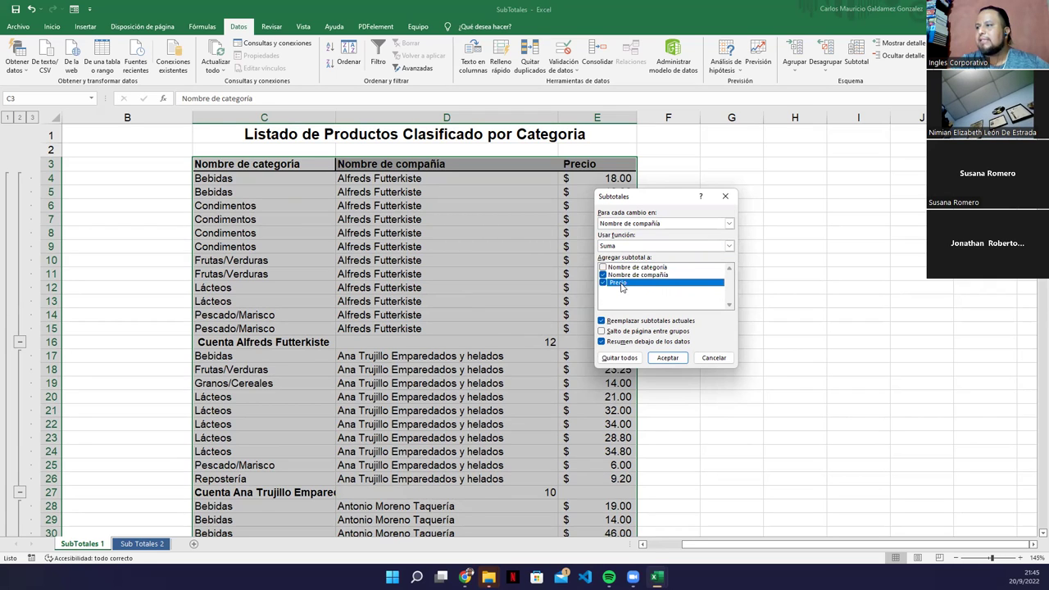
click(667, 358)
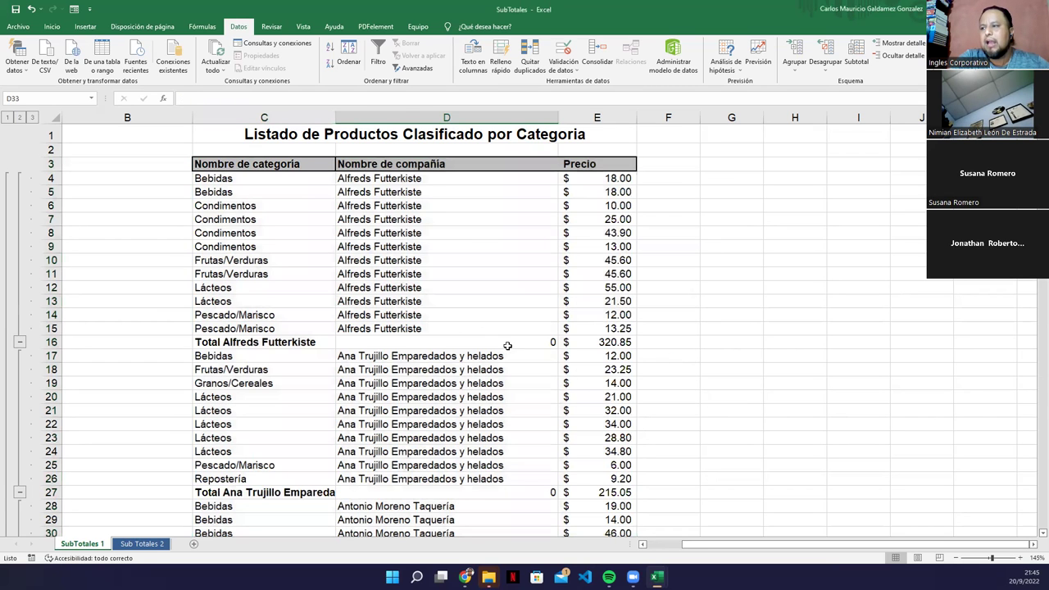
Step: Check the Alfreds Futterkiste prices against their total in E16, and remove Nombre de compañía from the subtotaled fields, keeping Precio
drag(606, 177, 597, 331)
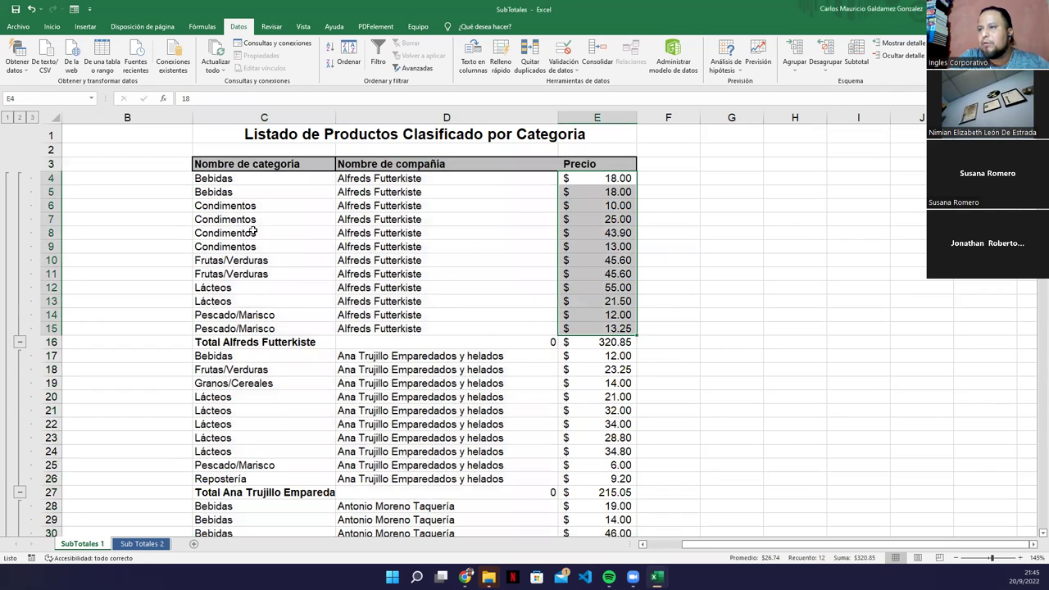
click(597, 343)
click(856, 61)
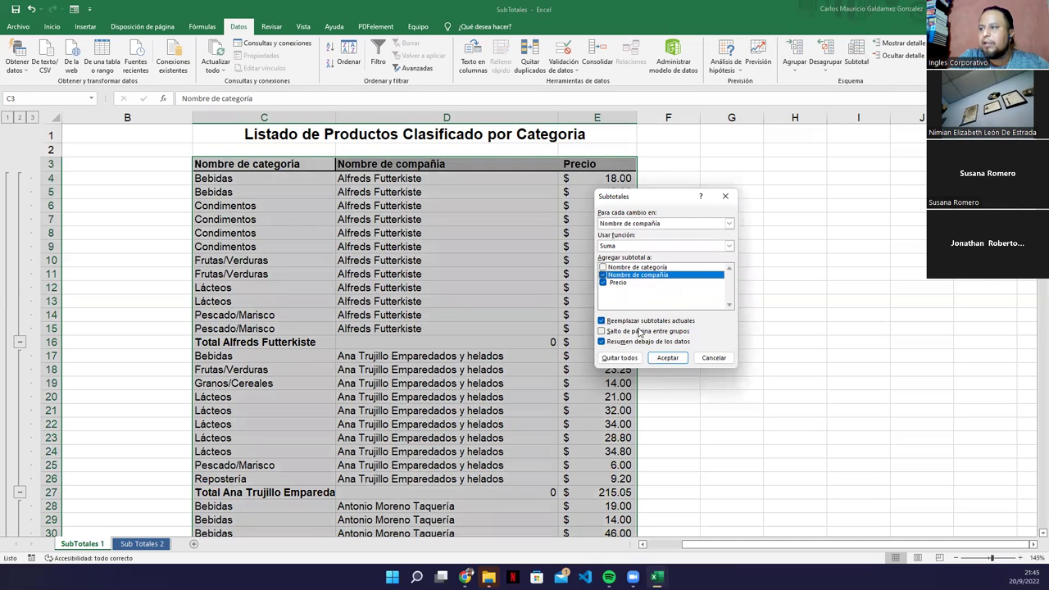
click(603, 275)
click(667, 358)
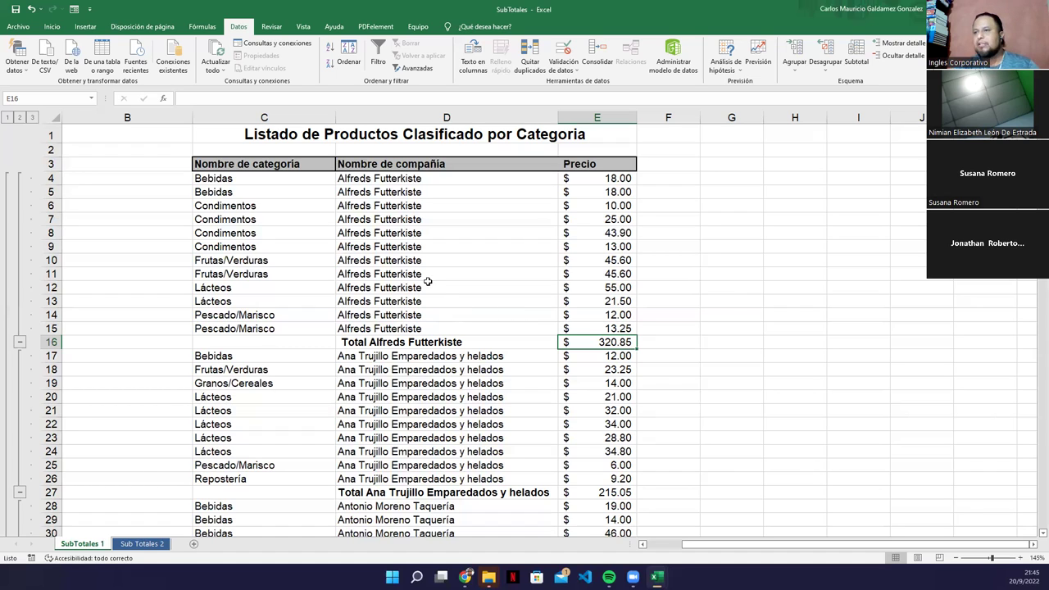
Step: Review the column headers in row 3 and the blank header cells from F3 onward where more fields could go
click(243, 176)
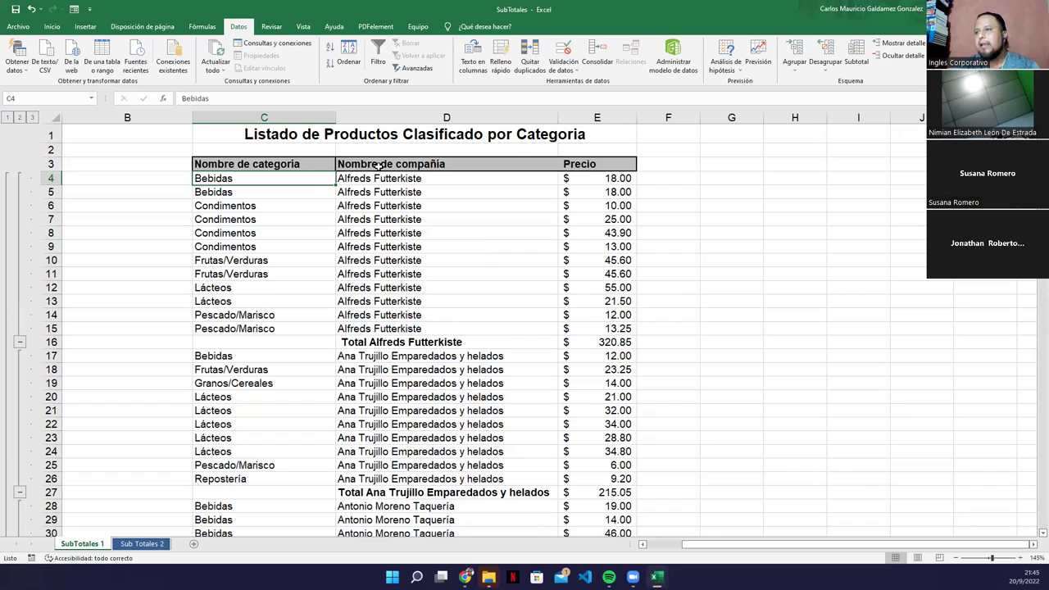
click(380, 165)
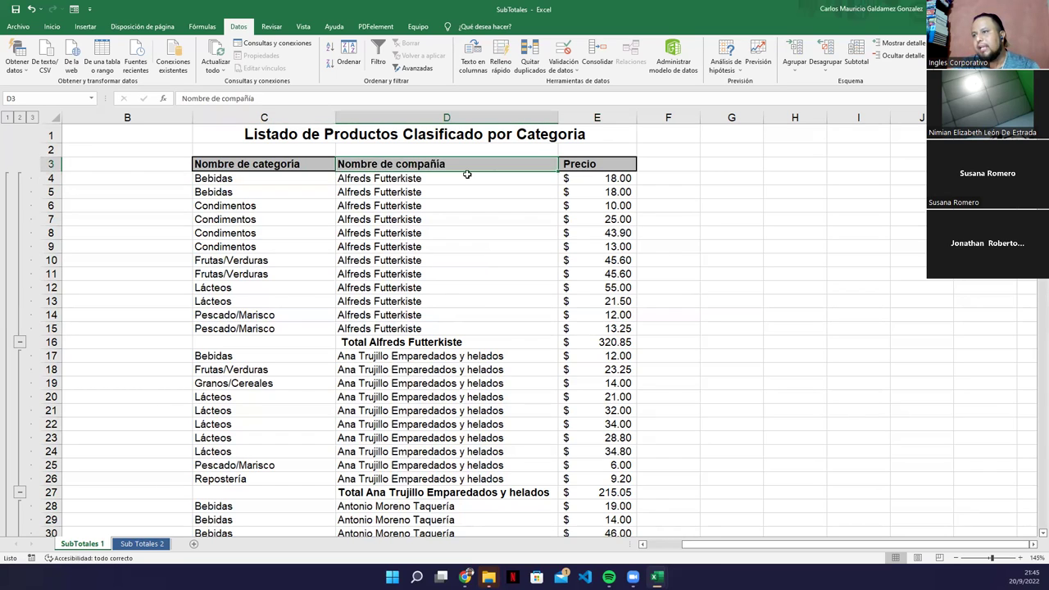
click(581, 165)
drag(655, 170, 899, 169)
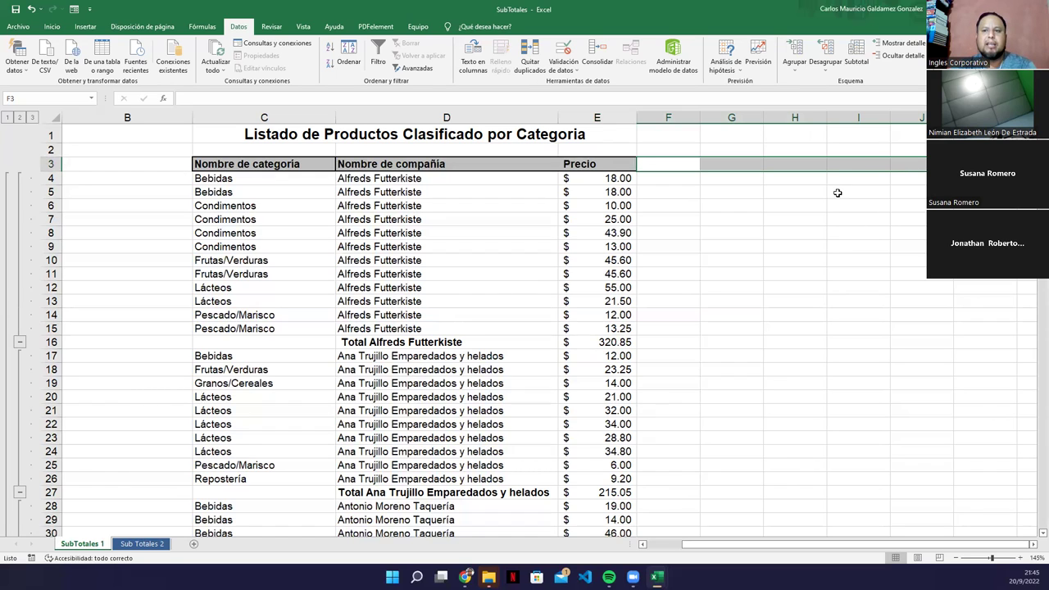
click(679, 162)
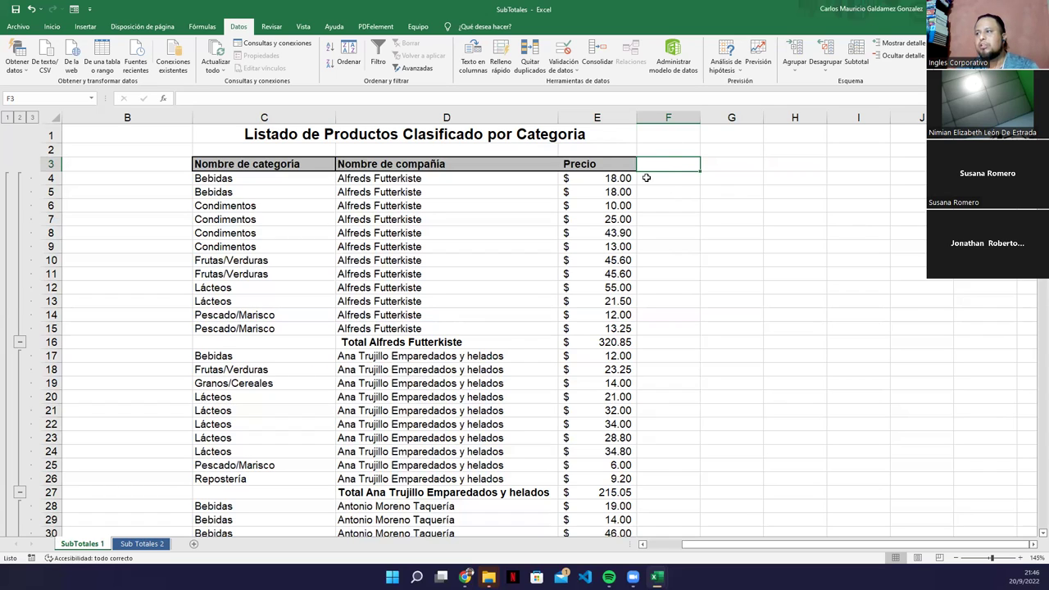
Step: Compare the Alfreds Futterkiste prices in E4:E15 with the blank ranges beside them in columns F and G
click(599, 164)
drag(588, 179, 595, 329)
drag(675, 184, 667, 328)
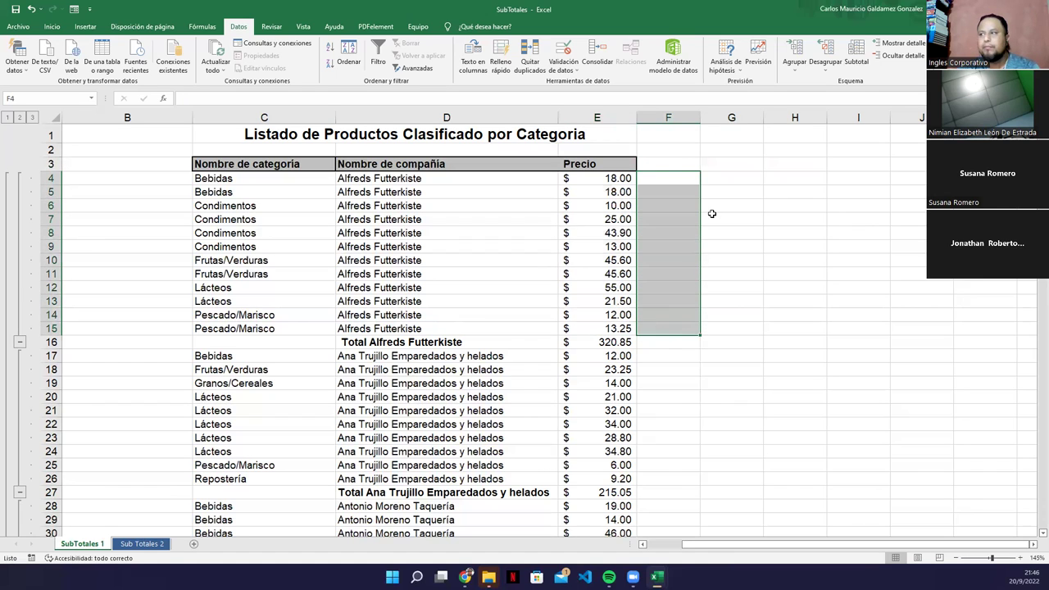
drag(732, 177, 723, 321)
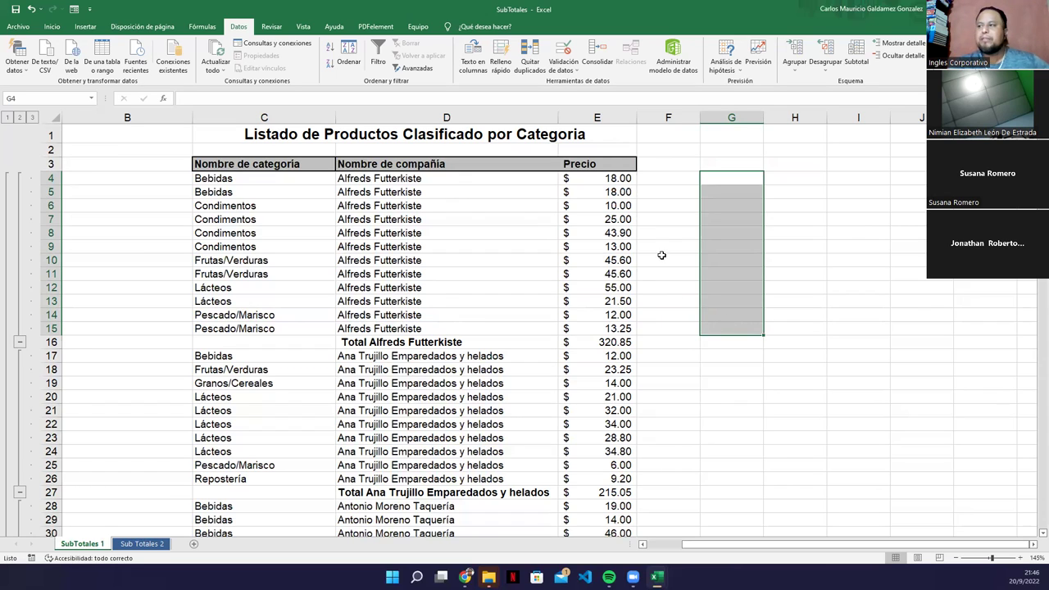
drag(656, 178, 647, 330)
drag(603, 178, 605, 329)
drag(725, 180, 728, 331)
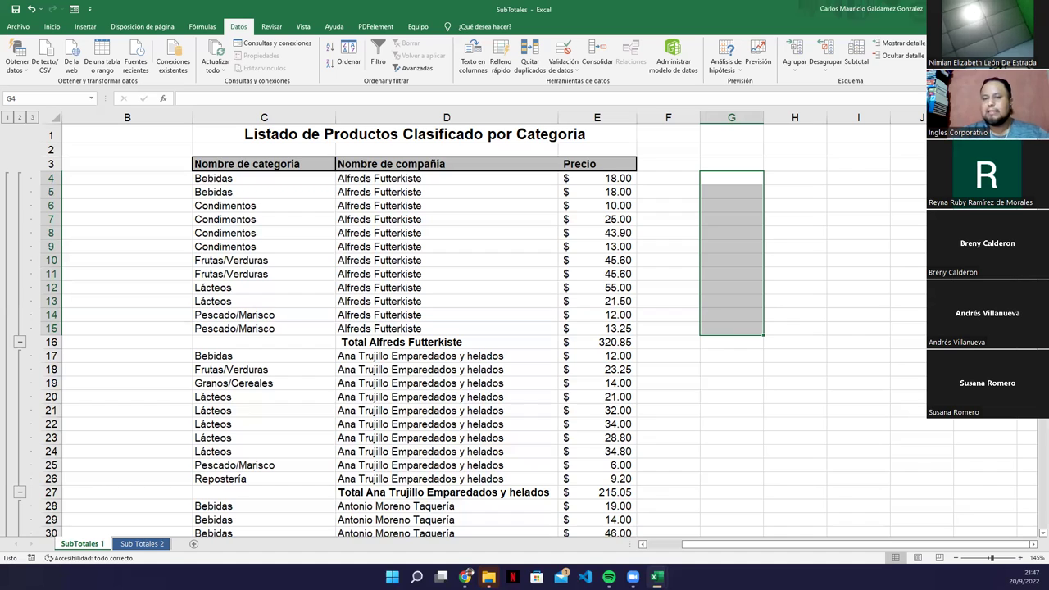
Step: Examine the Precio entries in rows 4 to 15, the blank columns F to J beside them, and the row 3 header range
click(678, 259)
drag(589, 183, 597, 331)
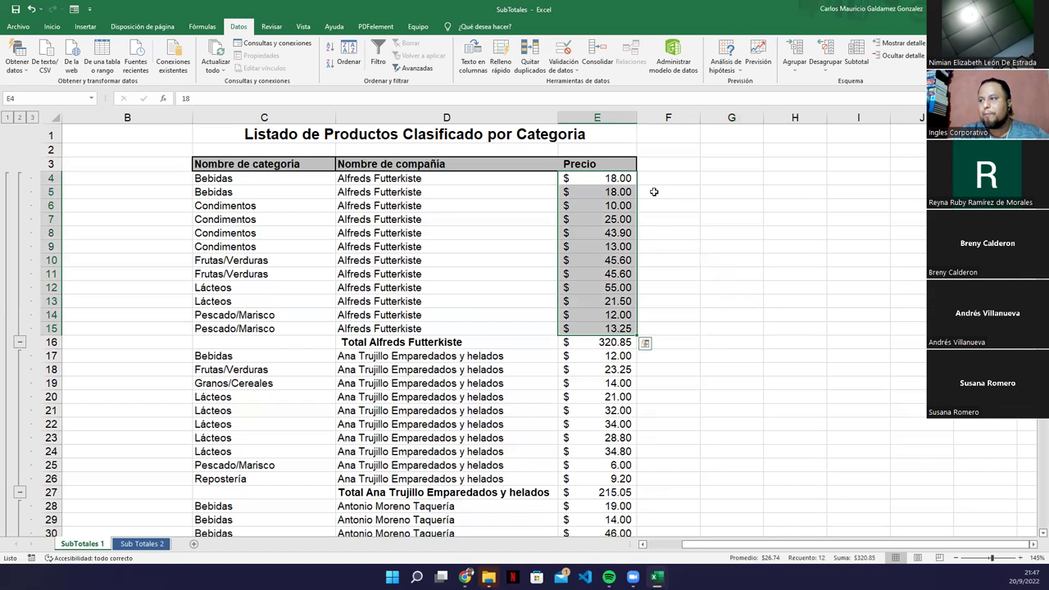
drag(652, 177, 654, 327)
drag(718, 178, 730, 320)
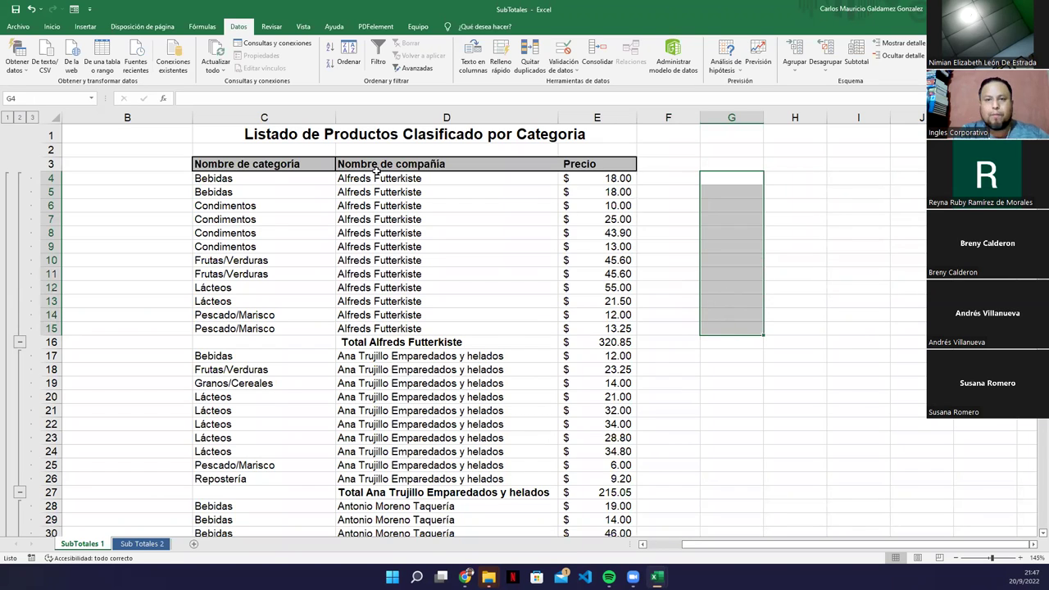
drag(600, 178, 721, 330)
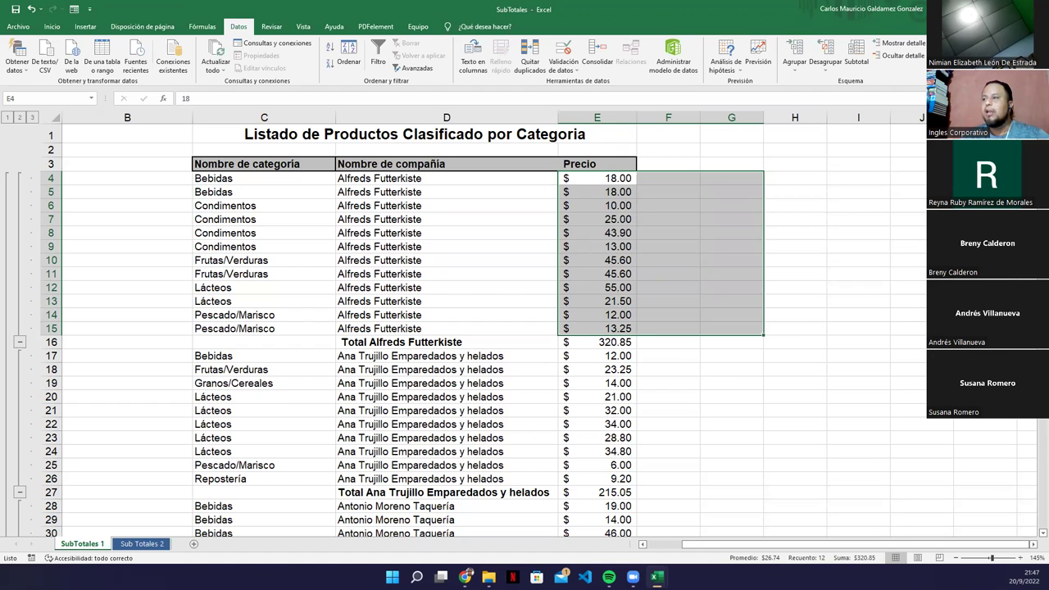
click(793, 178)
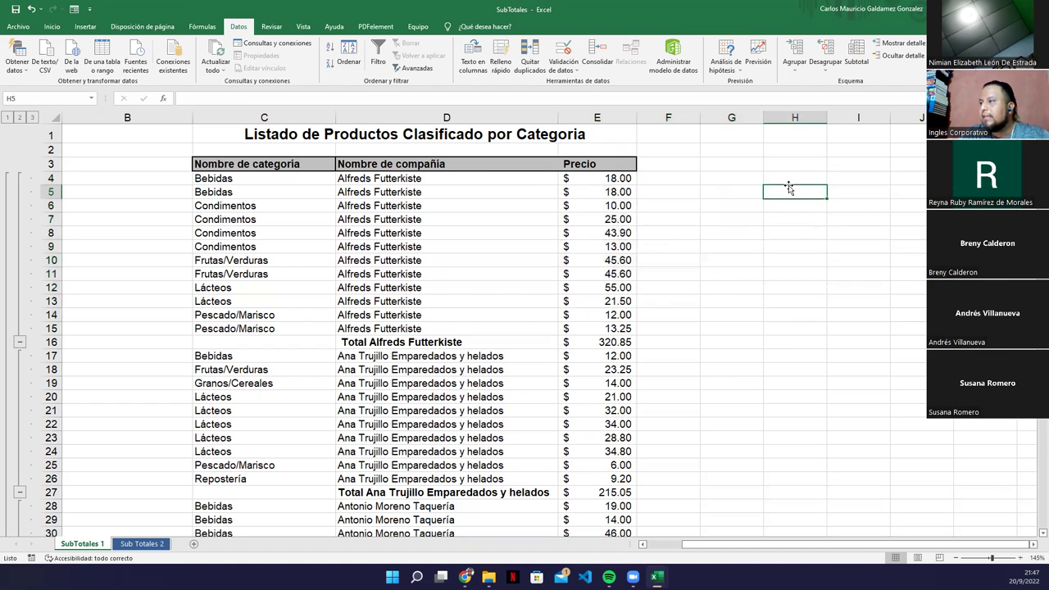
drag(786, 218, 791, 338)
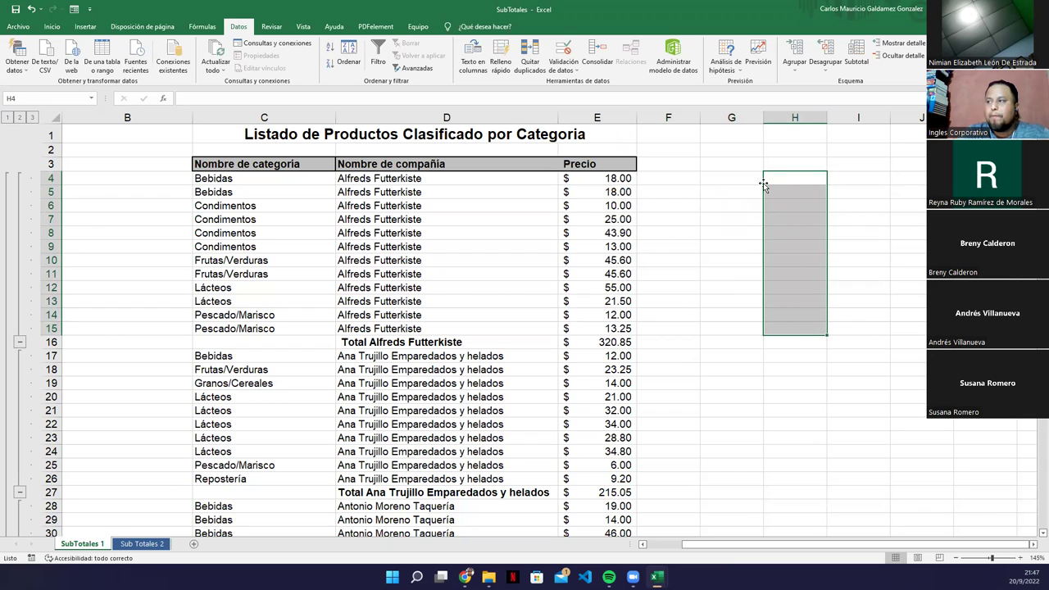
drag(851, 180, 836, 342)
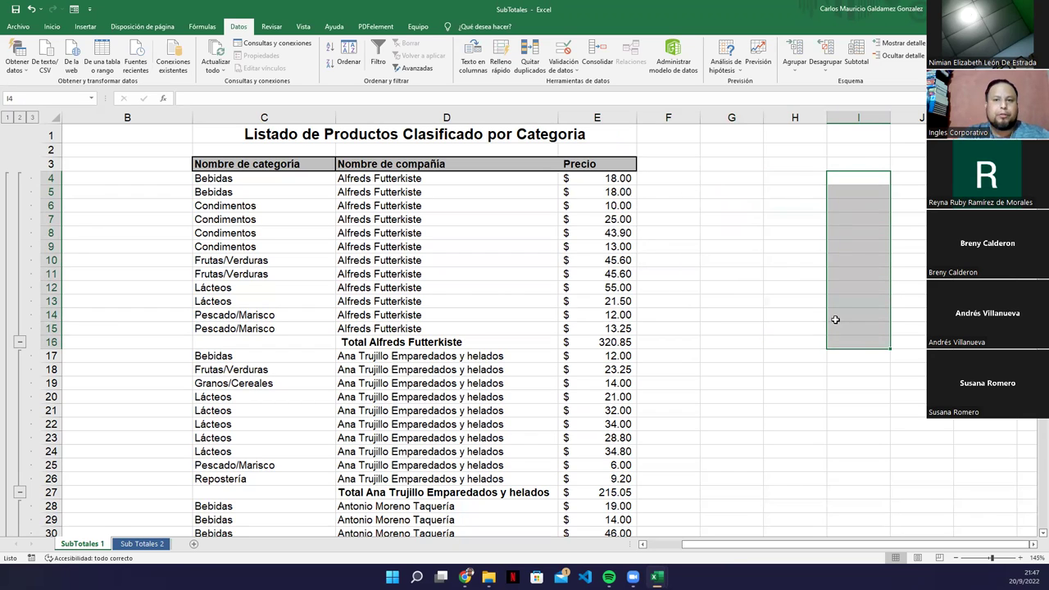
drag(905, 177, 894, 336)
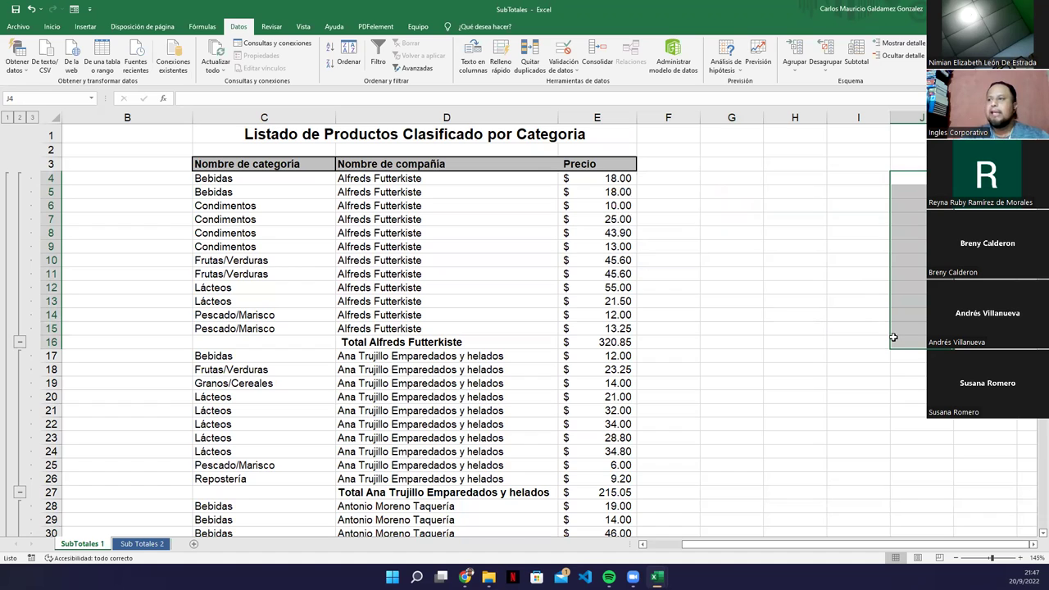
click(239, 164)
drag(370, 159, 844, 165)
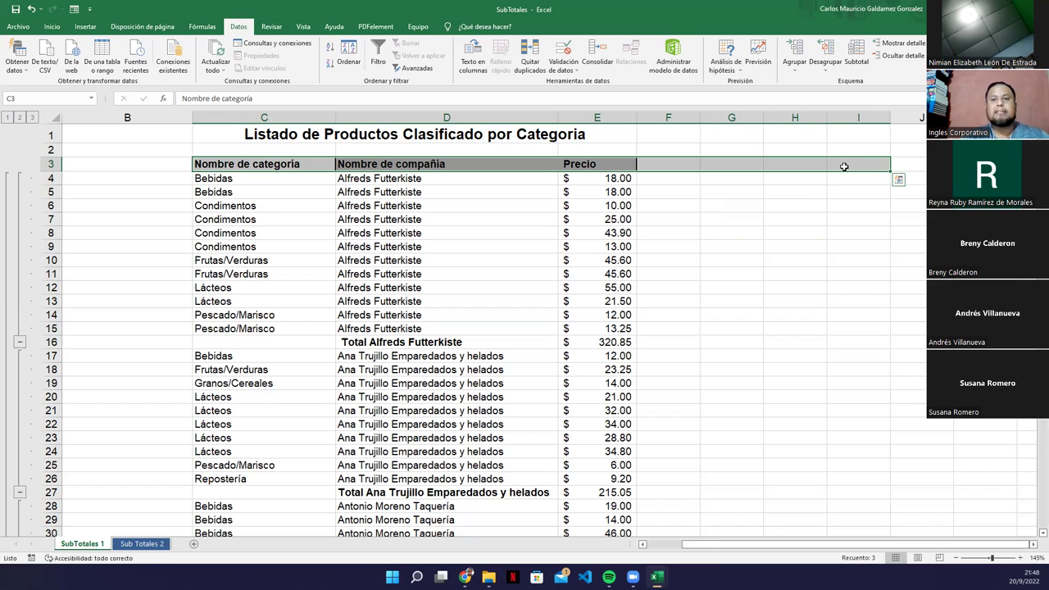
Step: Examine the category, company and price entries of the Alfreds Futterkiste group and the start of the Ana Trujillo Emparedados y helados group
click(383, 357)
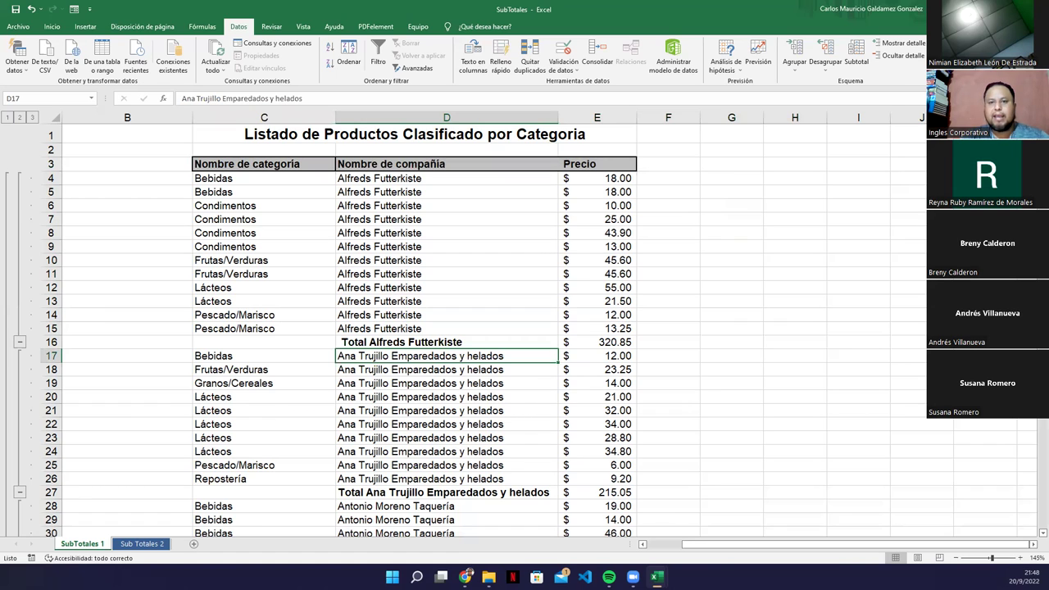
click(260, 261)
drag(234, 182, 271, 329)
drag(354, 180, 388, 336)
click(407, 402)
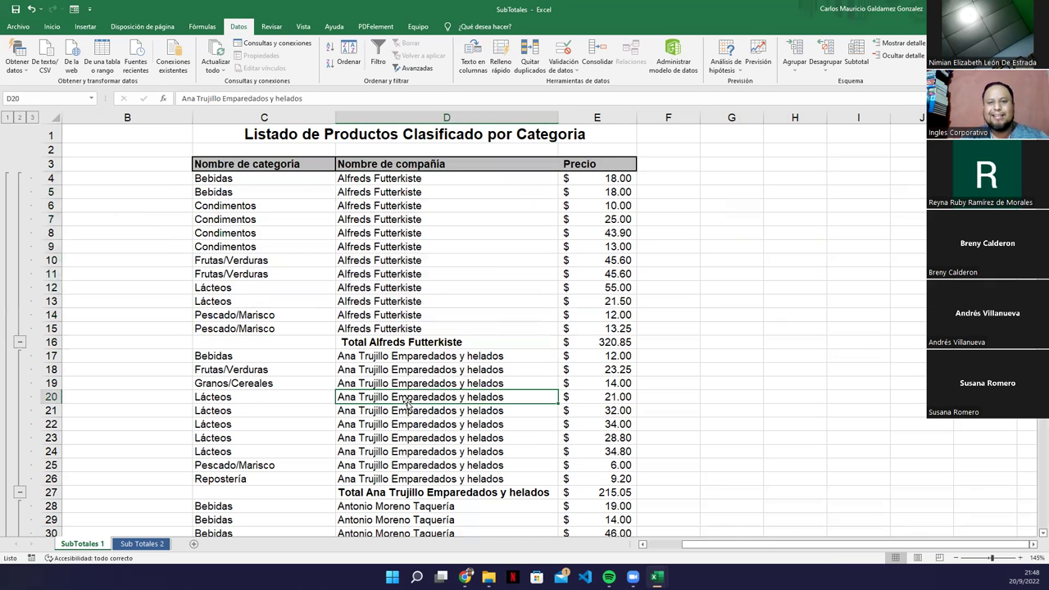
drag(259, 300, 562, 325)
click(572, 326)
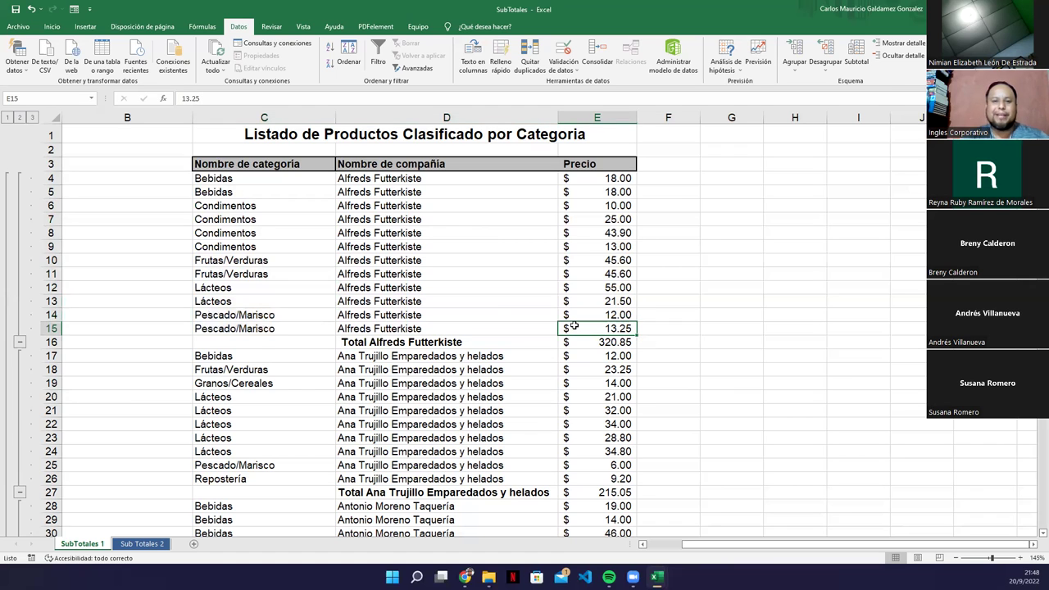
click(246, 202)
drag(231, 179, 578, 328)
click(568, 327)
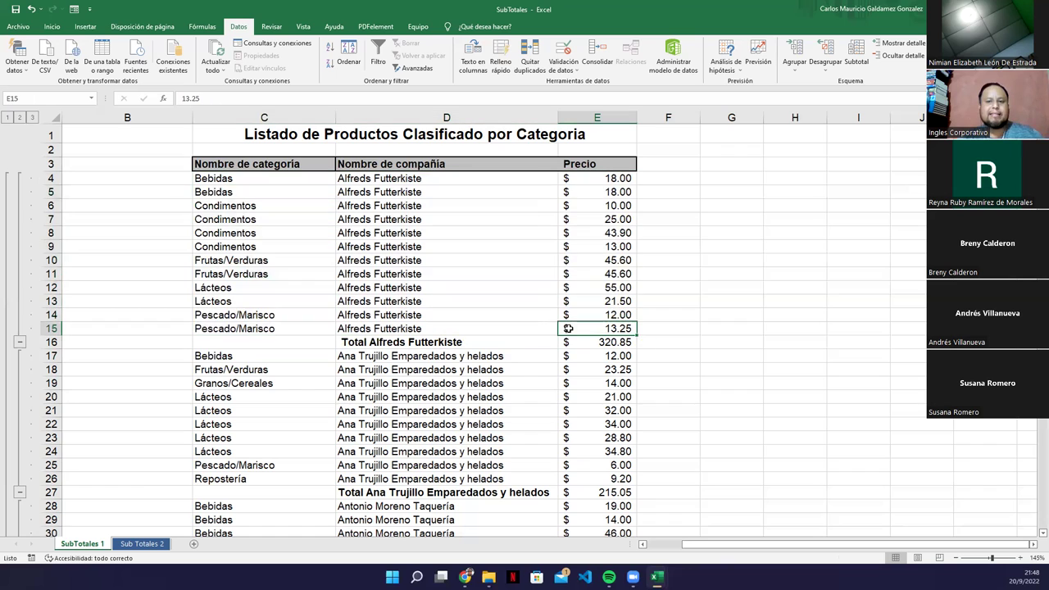
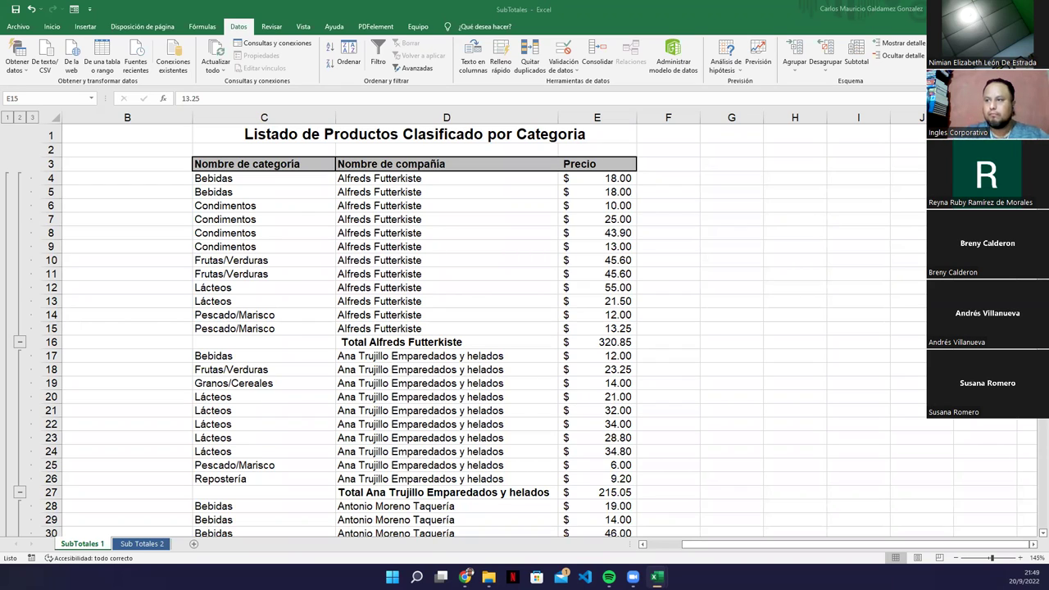
Step: Collapse the subtotal outline to the Total general row, and expand it again to all detail rows
click(278, 179)
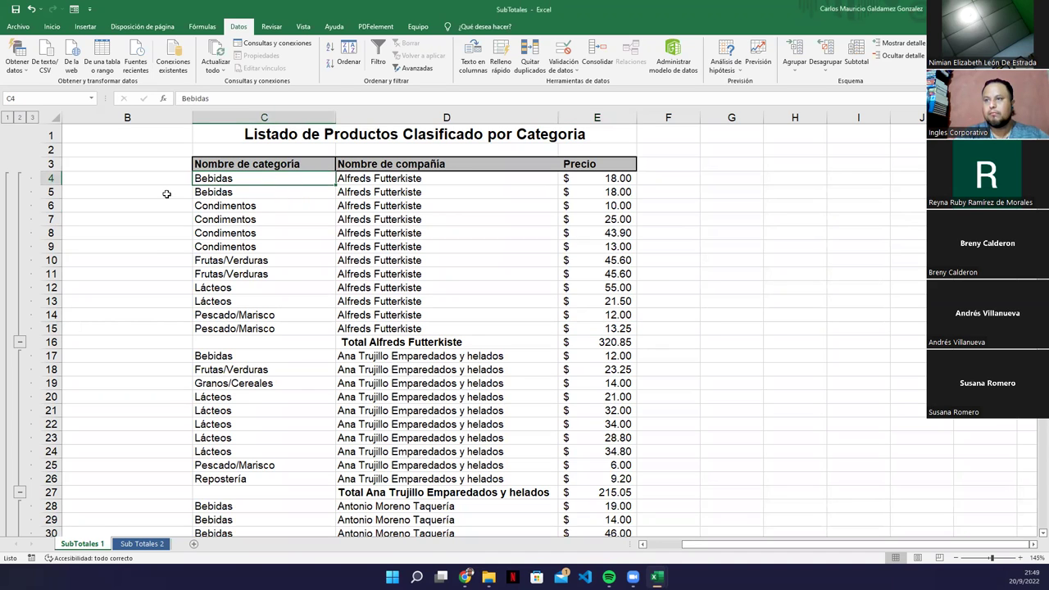
click(10, 120)
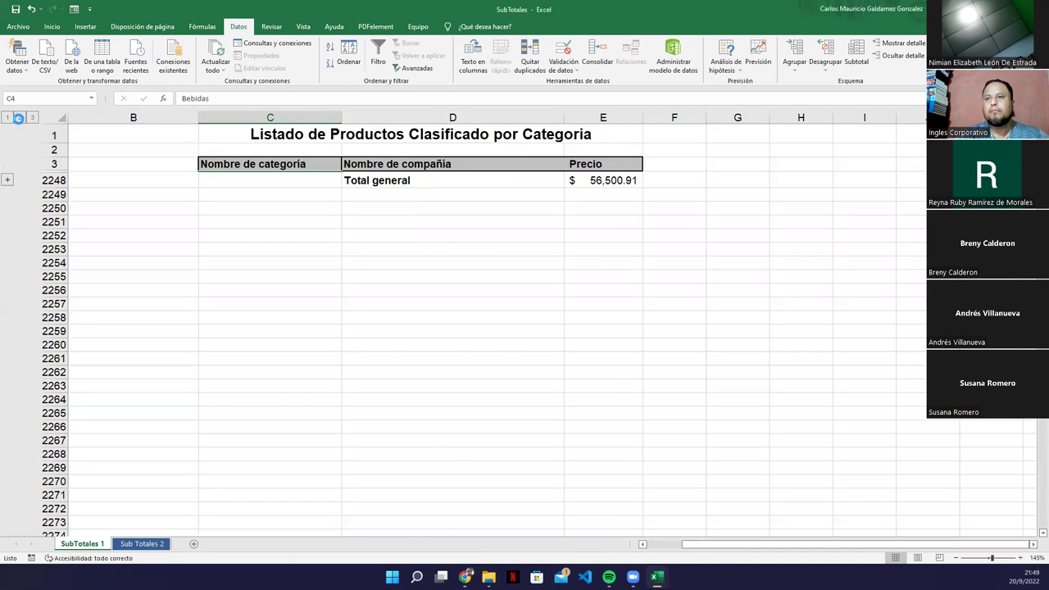
click(30, 119)
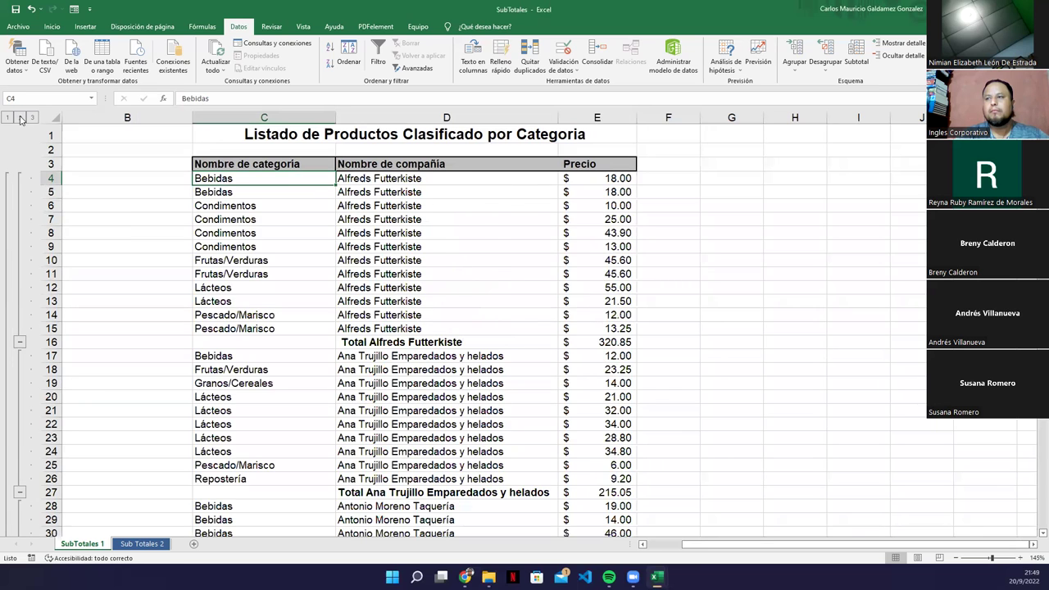
Step: Collapse the subtotal outline to the company totals, and expand it again to all detail rows
click(20, 118)
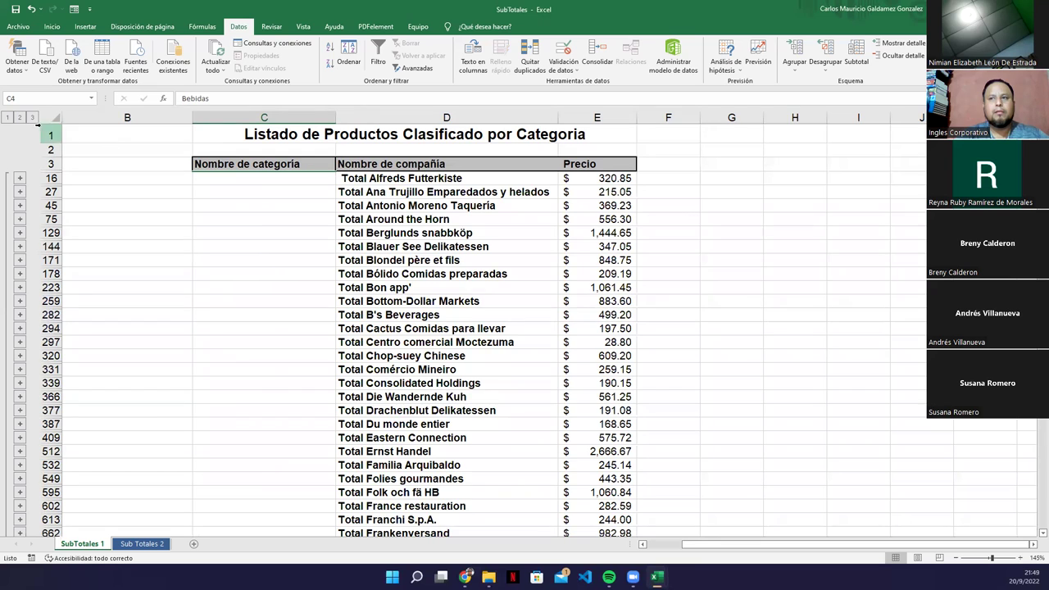
click(33, 118)
click(222, 261)
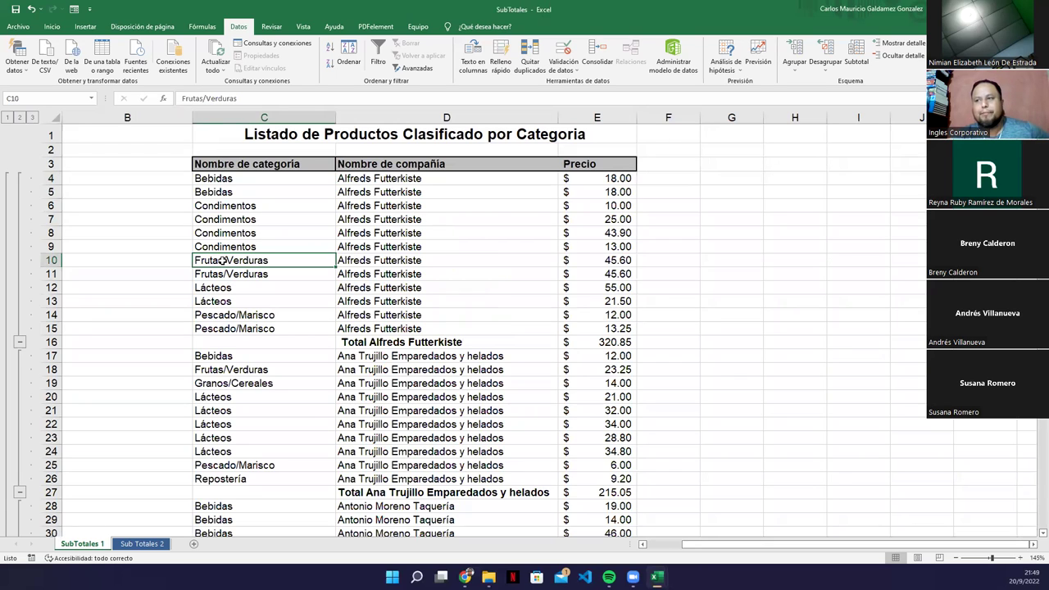
Step: Examine the Alfreds Futterkiste categories in C4:C15 and the category and company entries of the Ana Trujillo Emparedados y helados group
click(218, 177)
key(ctrl+shift+Down)
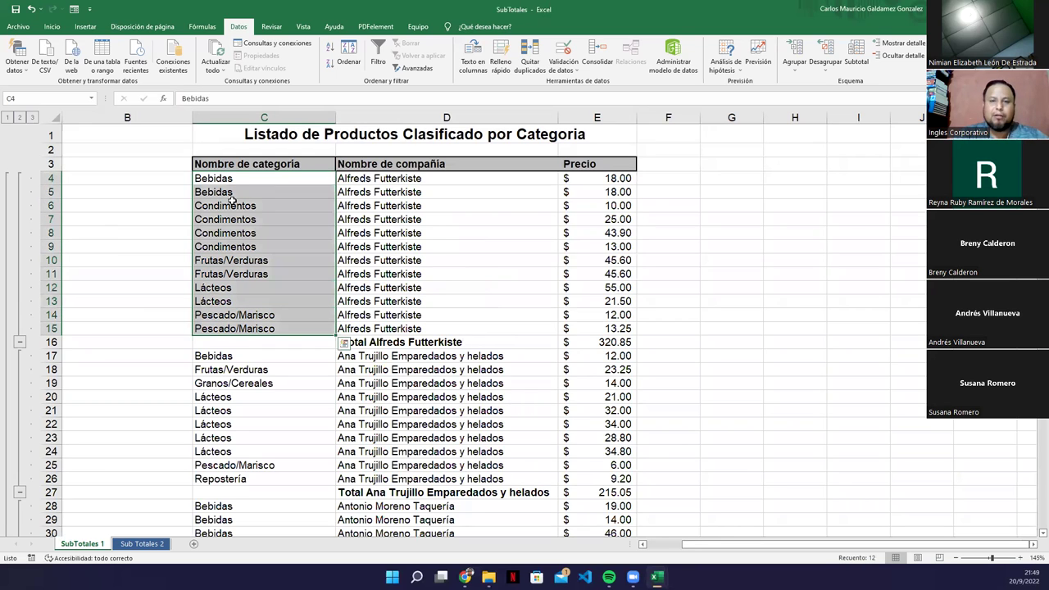
click(243, 179)
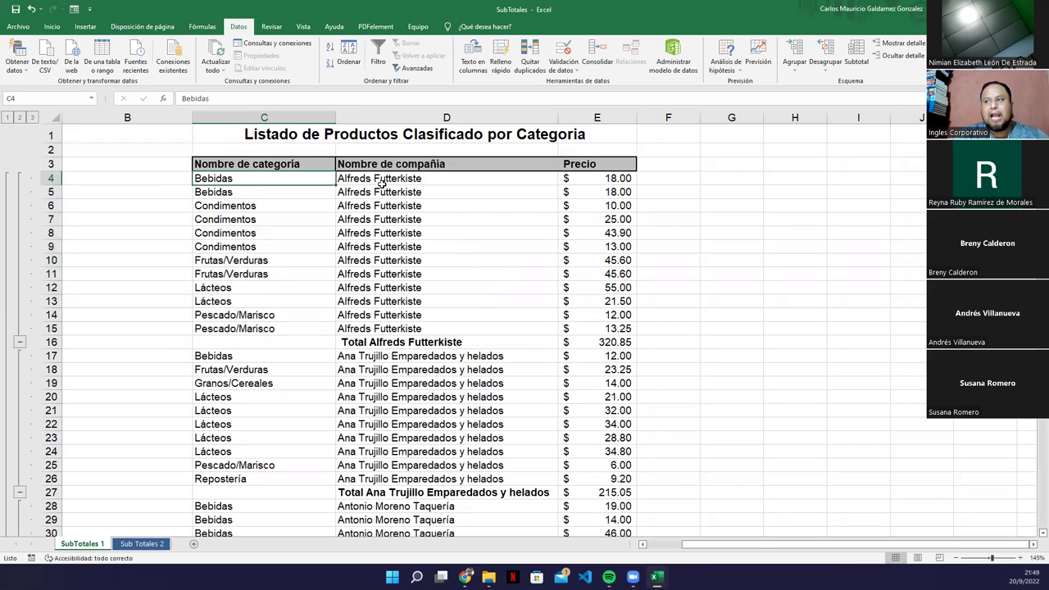
click(360, 448)
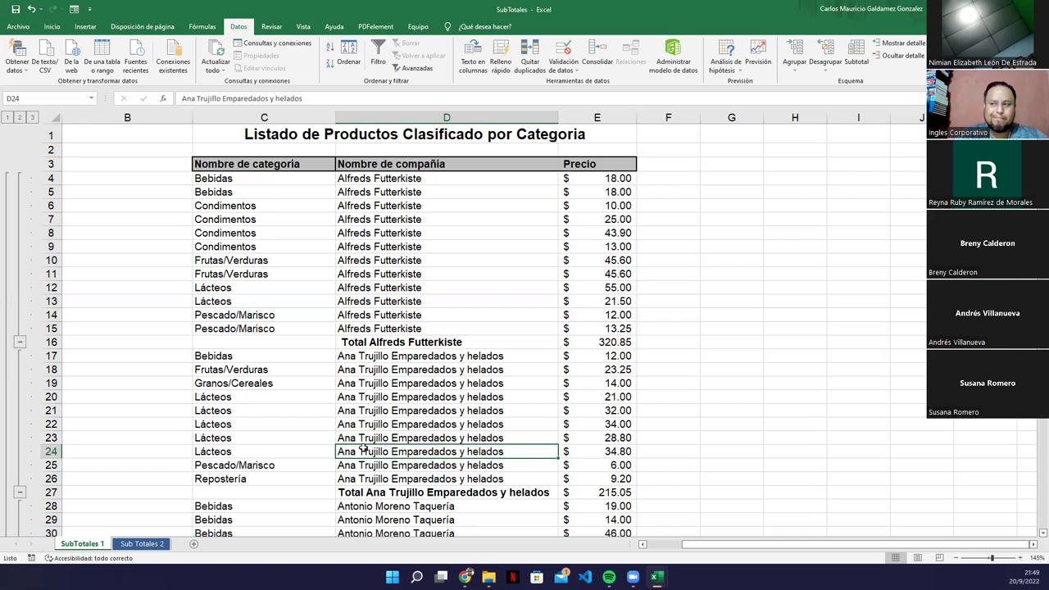
click(307, 401)
click(364, 407)
click(257, 400)
mouse_move(293, 359)
mouse_down()
mouse_move(364, 447)
mouse_move(361, 473)
mouse_move(312, 443)
mouse_move(364, 475)
mouse_move(303, 461)
mouse_move(281, 356)
mouse_up()
click(281, 356)
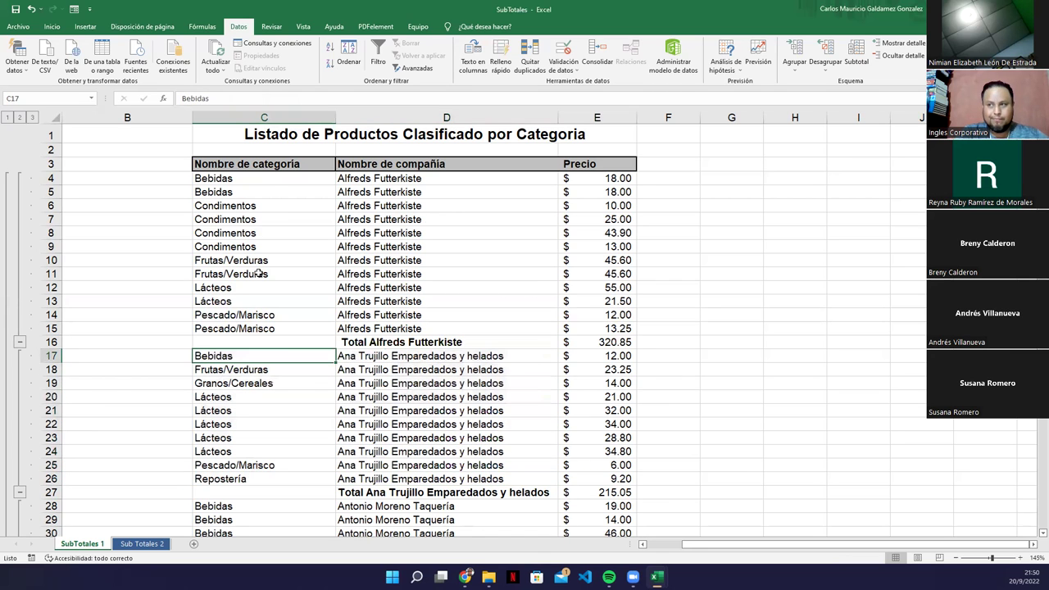
Step: Examine the Alfreds Futterkiste block in C4:E15, the Nombre de categoría header, and the Lácteos entry in row 21
drag(263, 181, 340, 326)
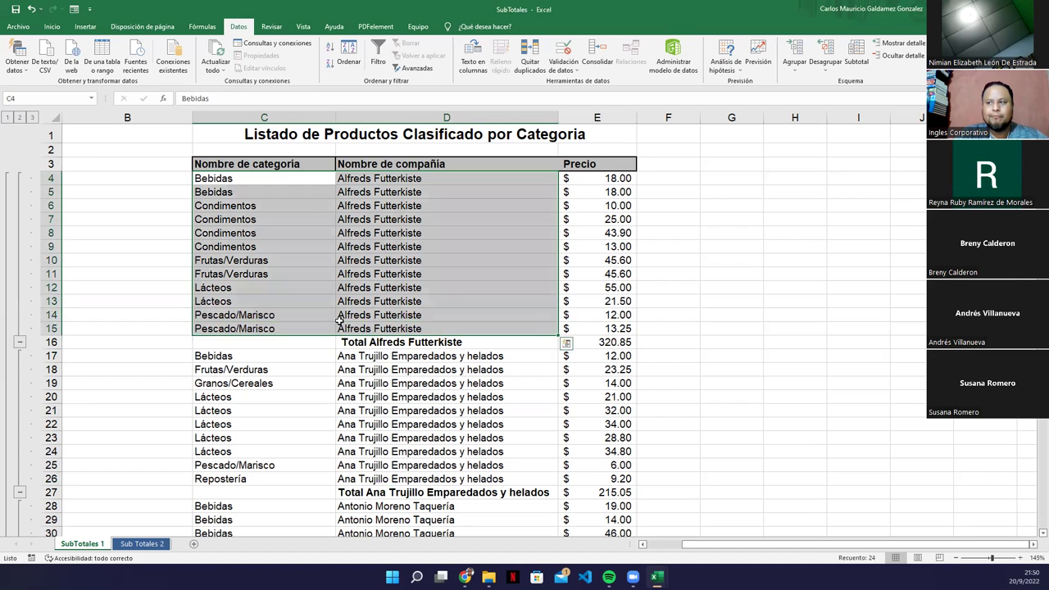
click(291, 319)
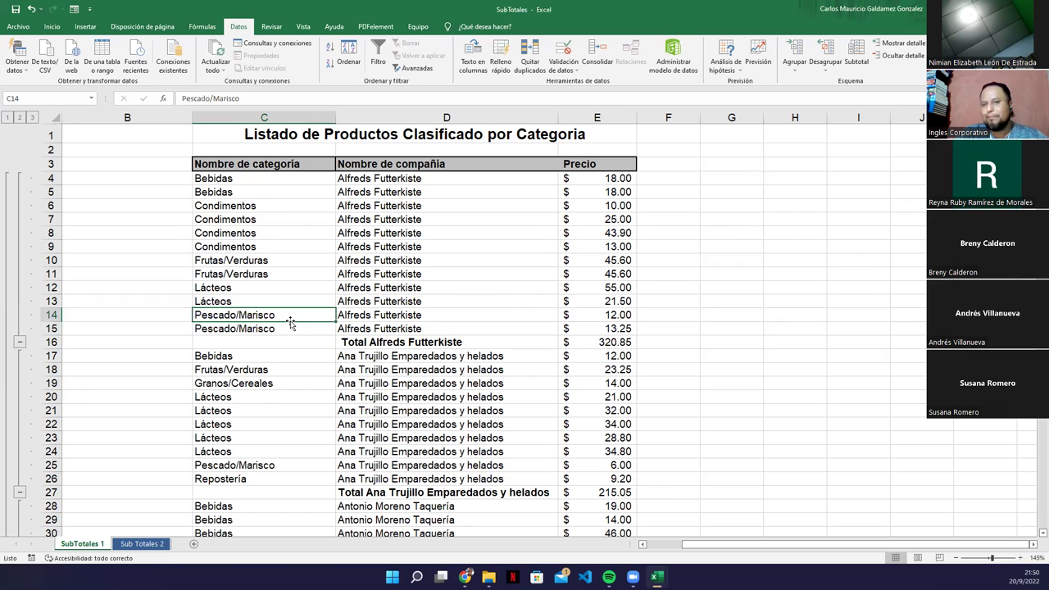
click(290, 327)
click(255, 177)
drag(255, 177, 499, 331)
drag(607, 329, 282, 179)
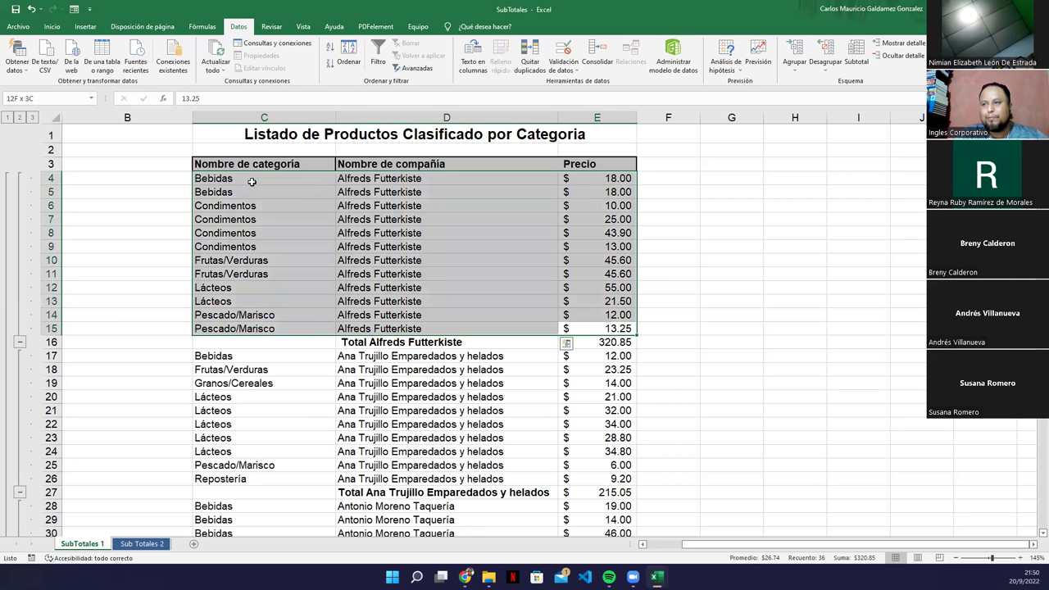
click(252, 180)
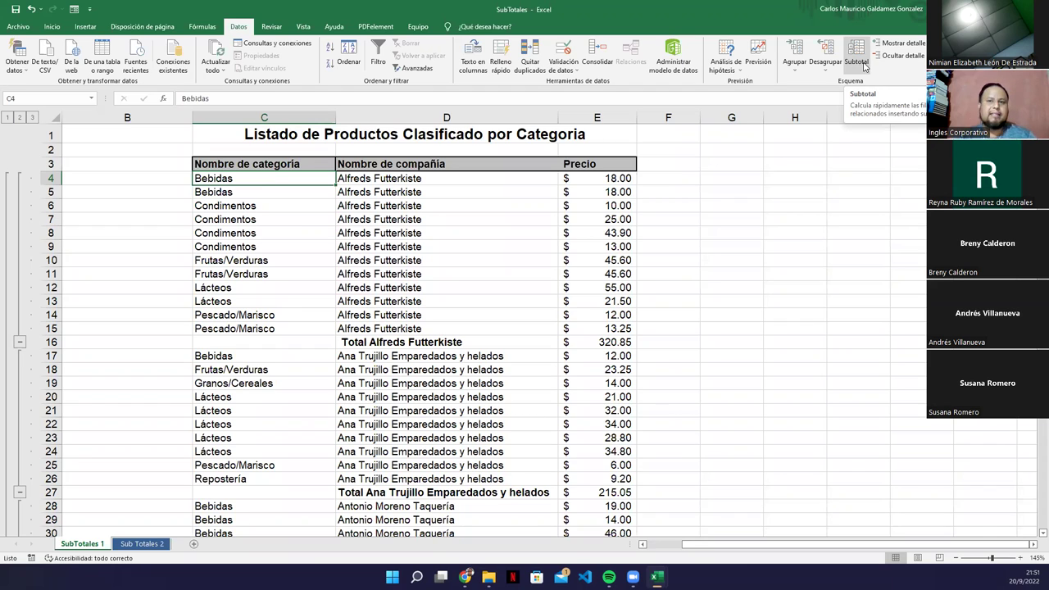
click(442, 288)
click(344, 328)
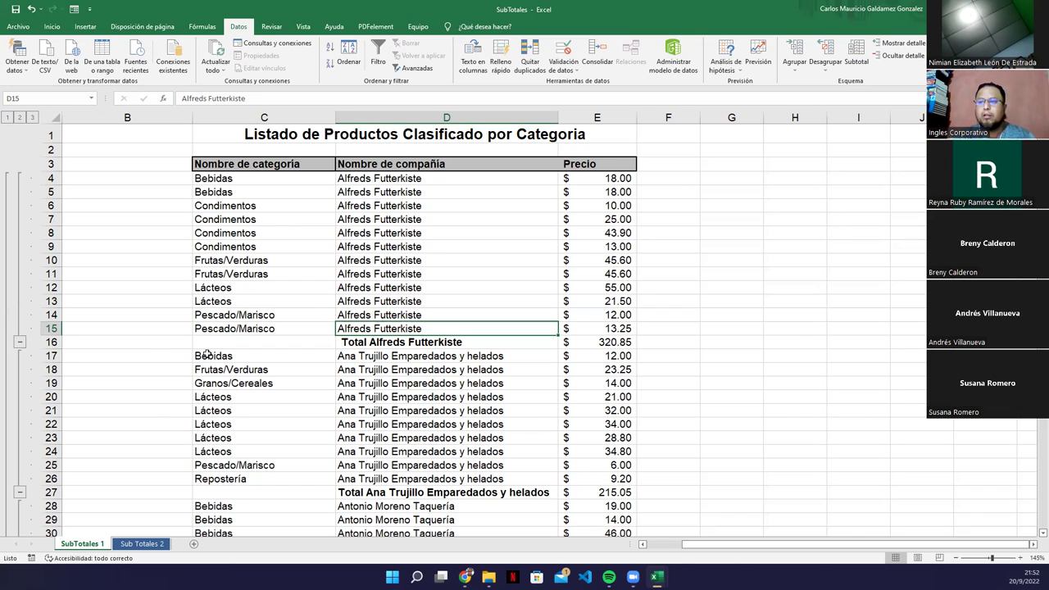
click(235, 328)
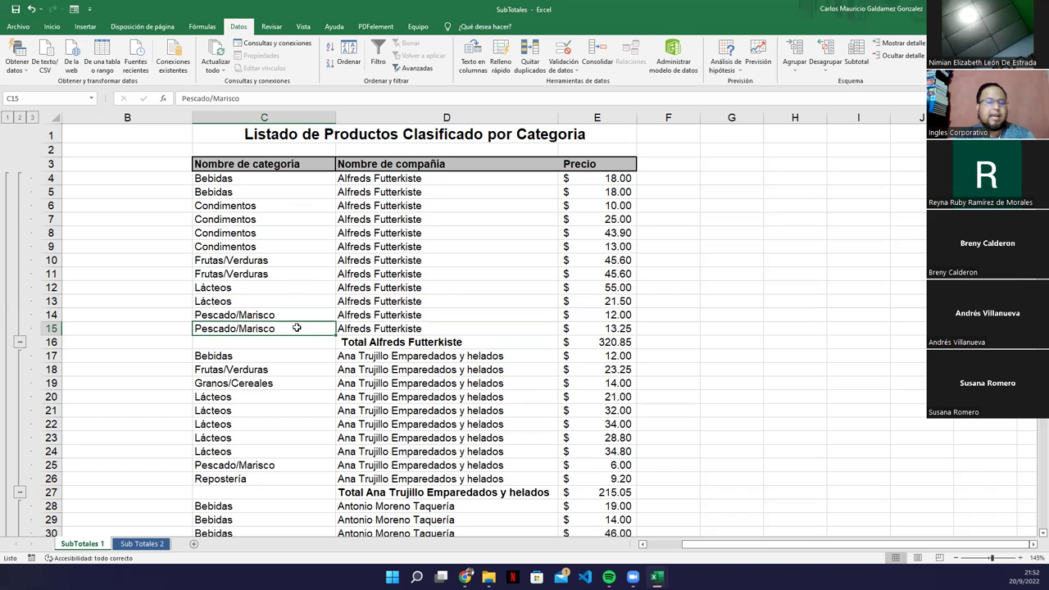
click(239, 162)
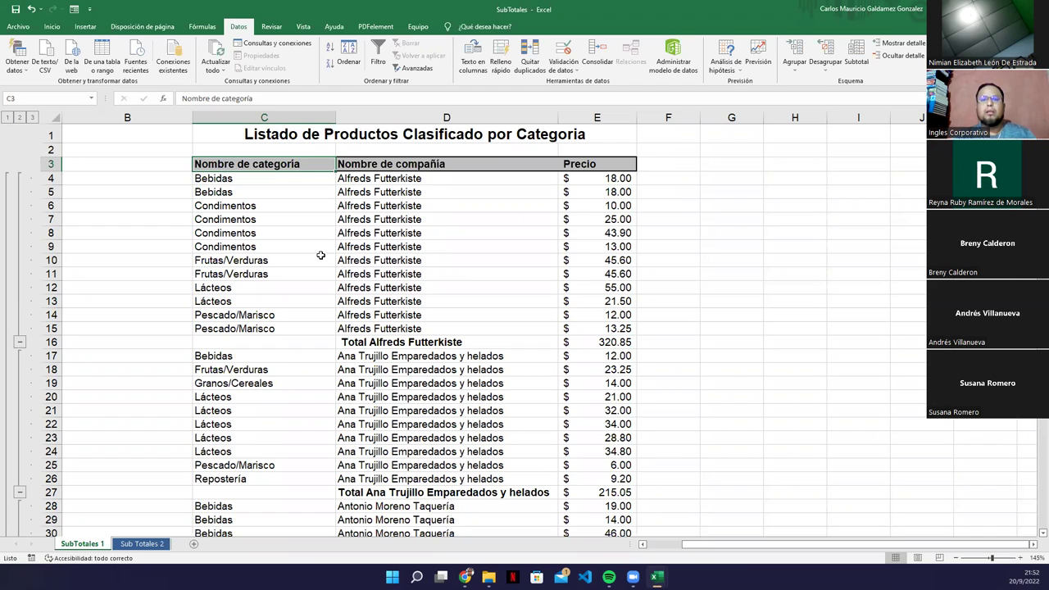
click(312, 413)
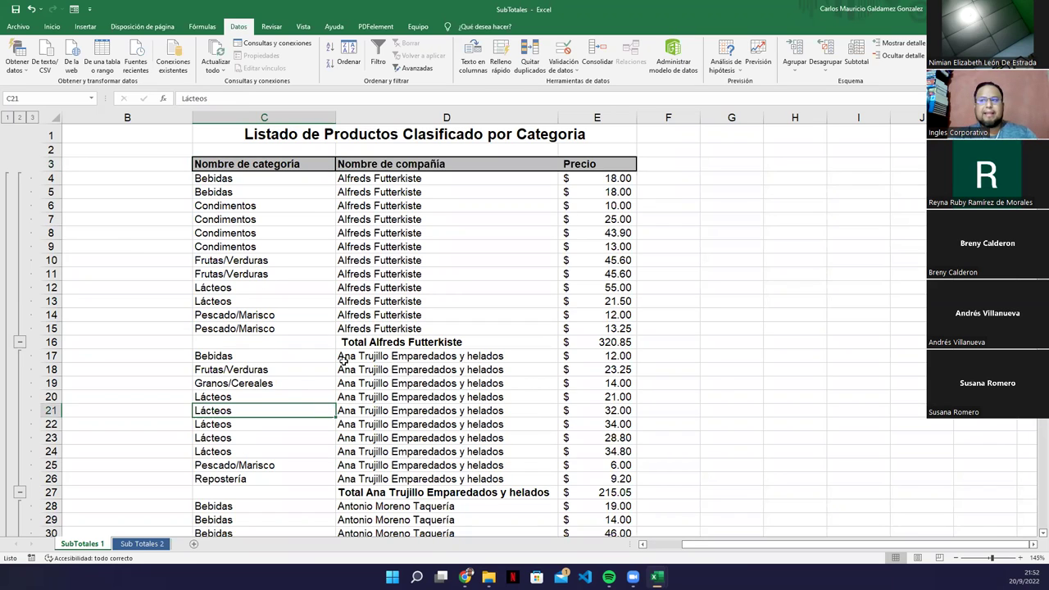
Step: Apply subtotals using Suma on Precio at each change in Nombre de compañía, replacing the current subtotals and keeping summaries below the data
click(230, 256)
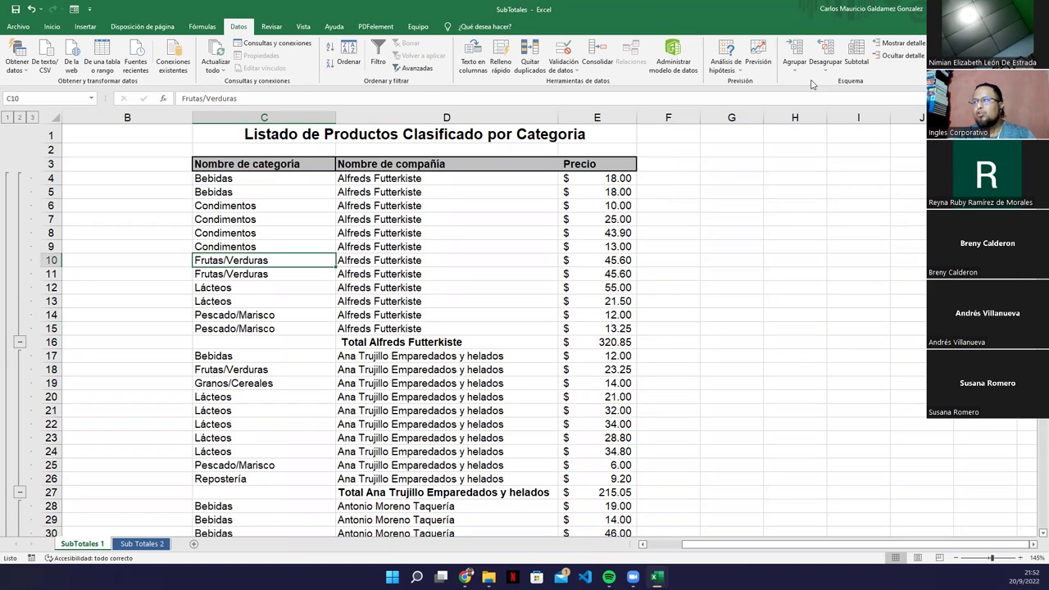
click(857, 57)
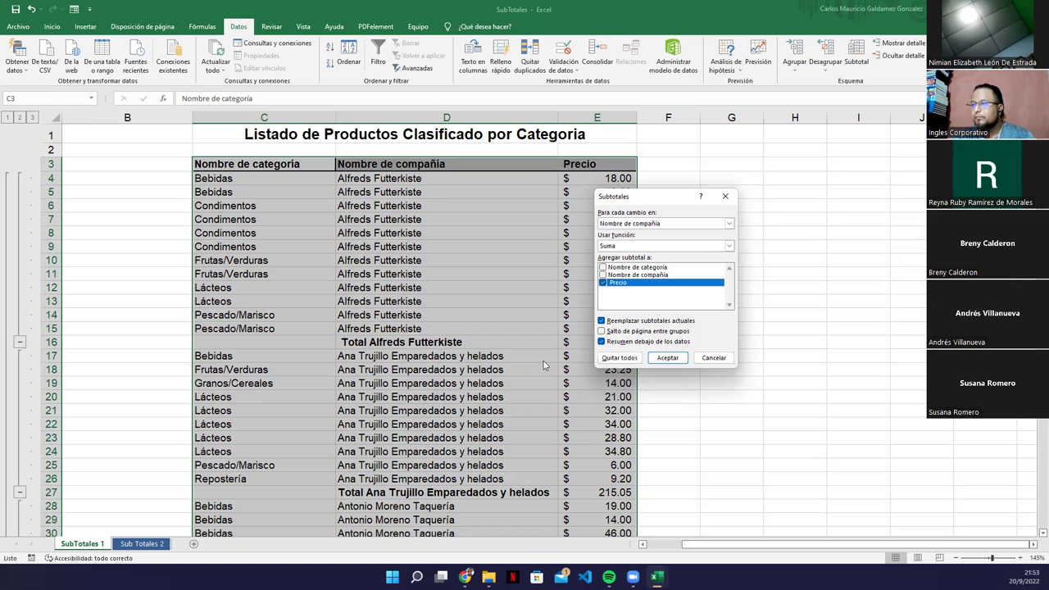
click(669, 358)
Step: Go through the company groups down to the end of the list, and select the Total general label and amount in D2248:E2248
click(368, 400)
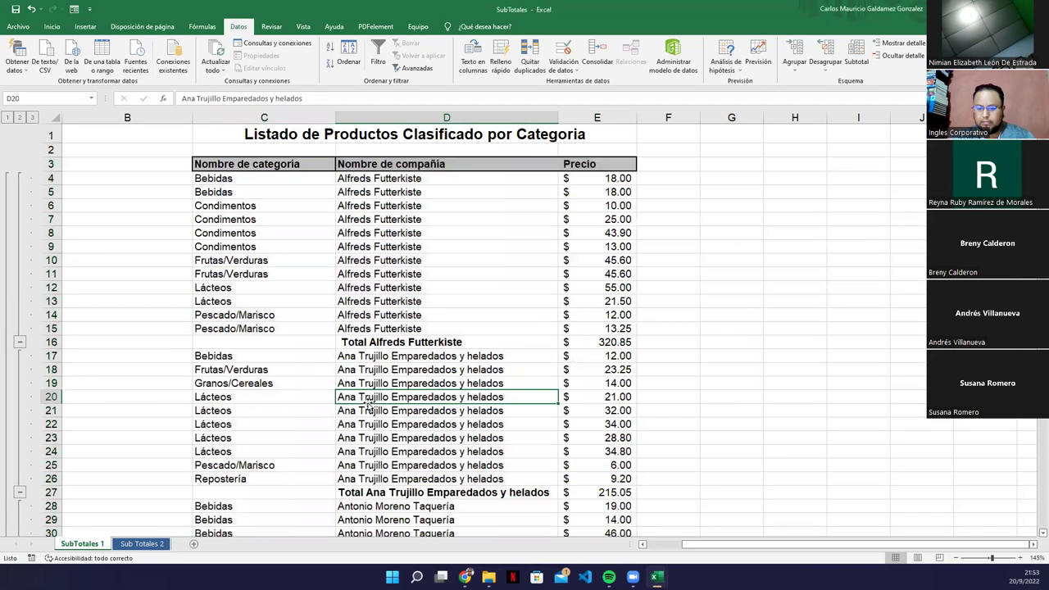
scroll(368, 407, down, 5)
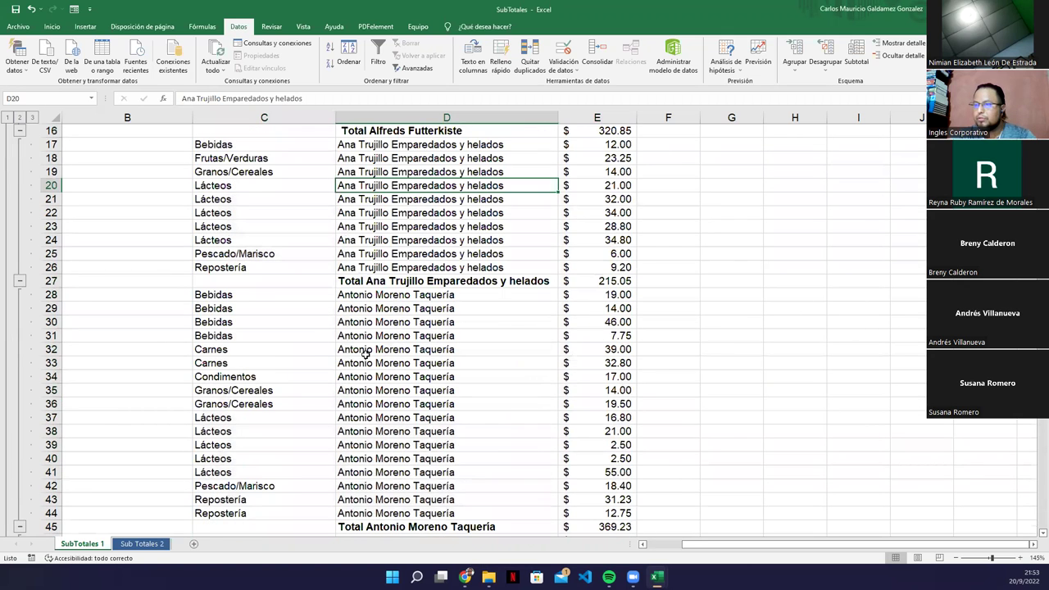
click(273, 393)
key(ctrl+Down)
key(Down)
key(Down)
key(Down)
key(Down)
key(Down)
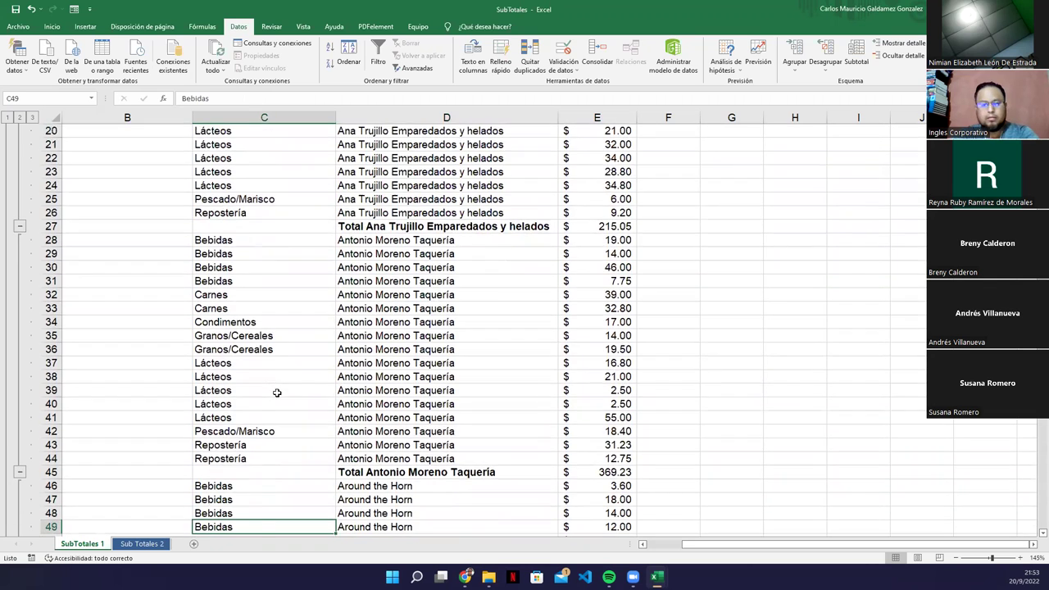
key(ctrl+Down)
key(Right)
key(ctrl+Down)
key(Down)
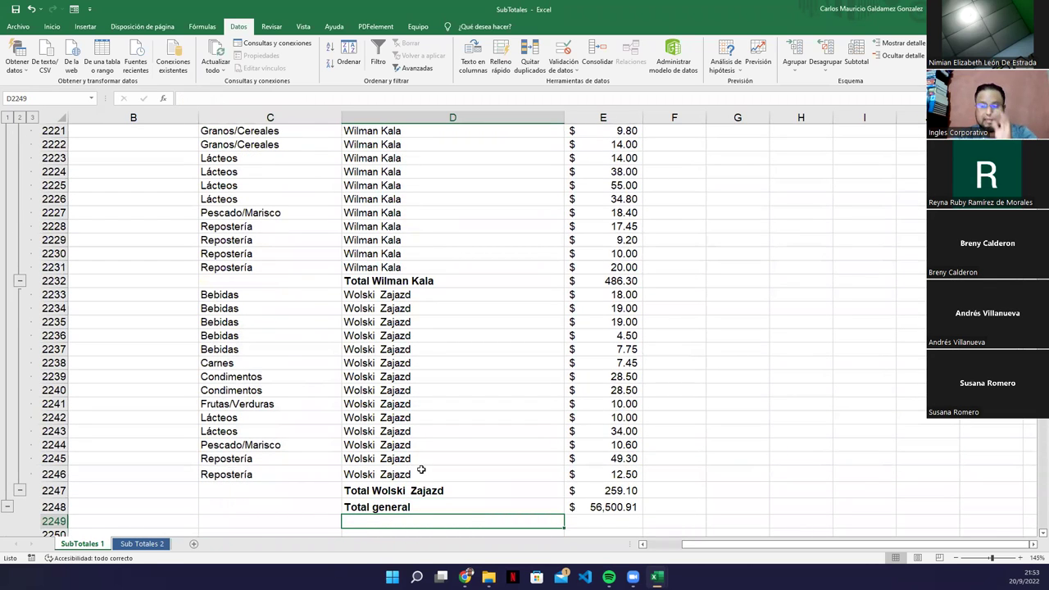
click(397, 490)
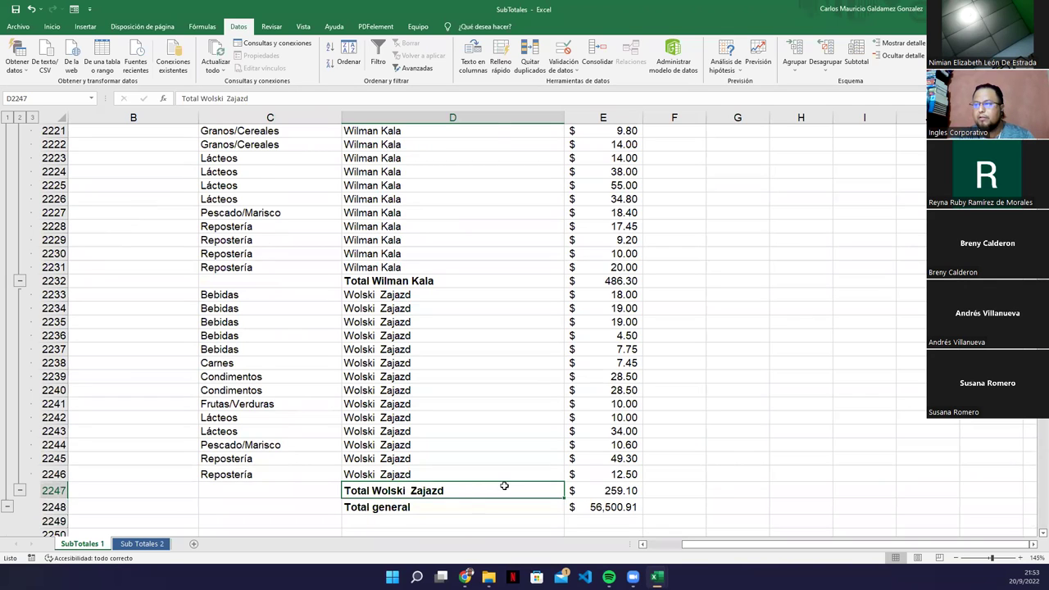
drag(347, 505, 571, 504)
Step: Collapse the outline to show only company totals, and review them from the end of the list back to the title
mouse_move(656, 577)
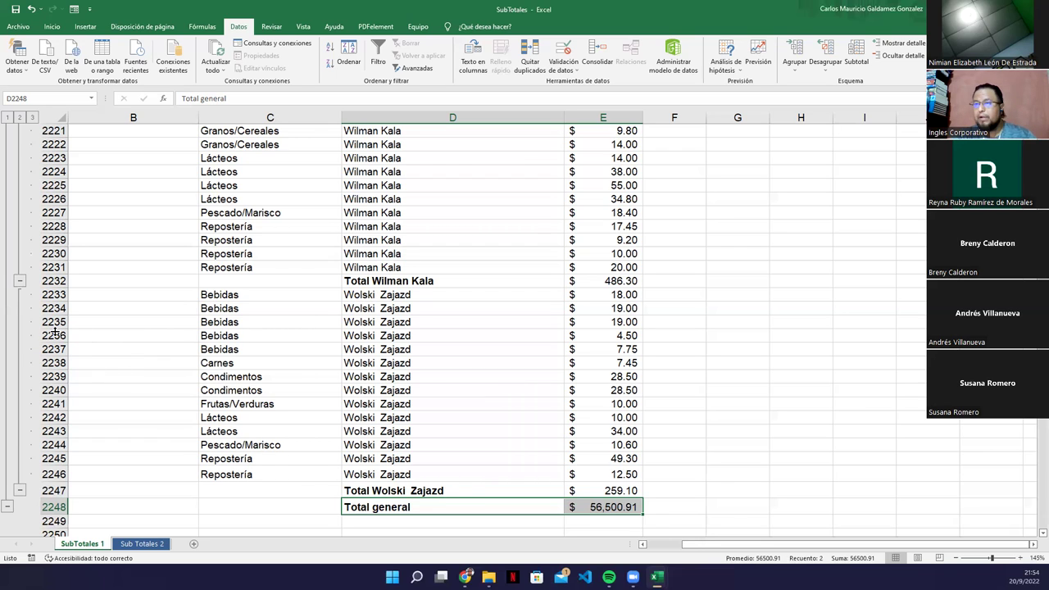
click(20, 118)
scroll(264, 277, up, 2)
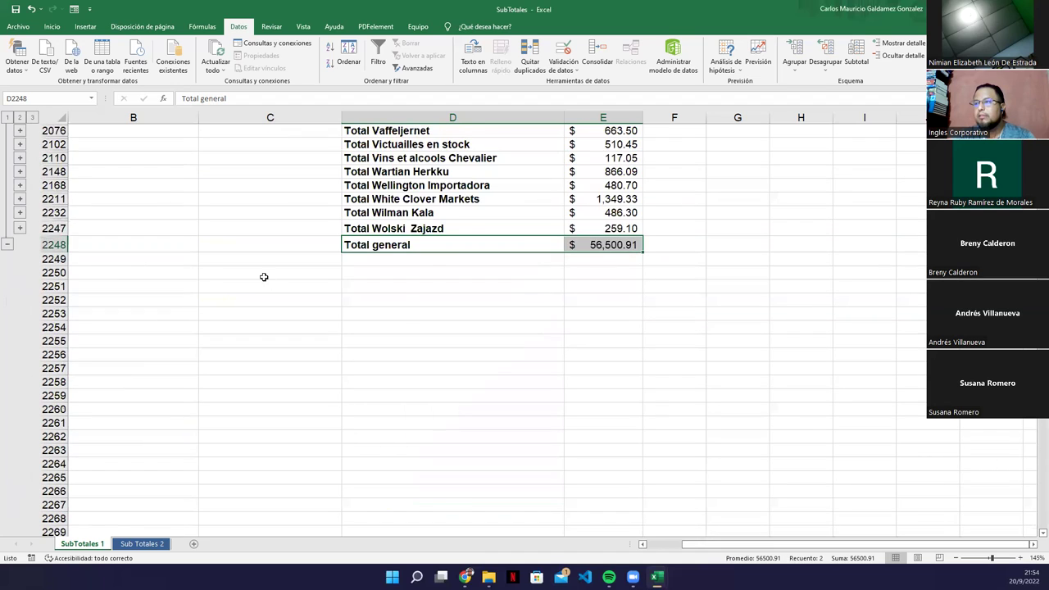
scroll(264, 277, up, 8)
scroll(456, 248, up, 13)
scroll(450, 309, up, 7)
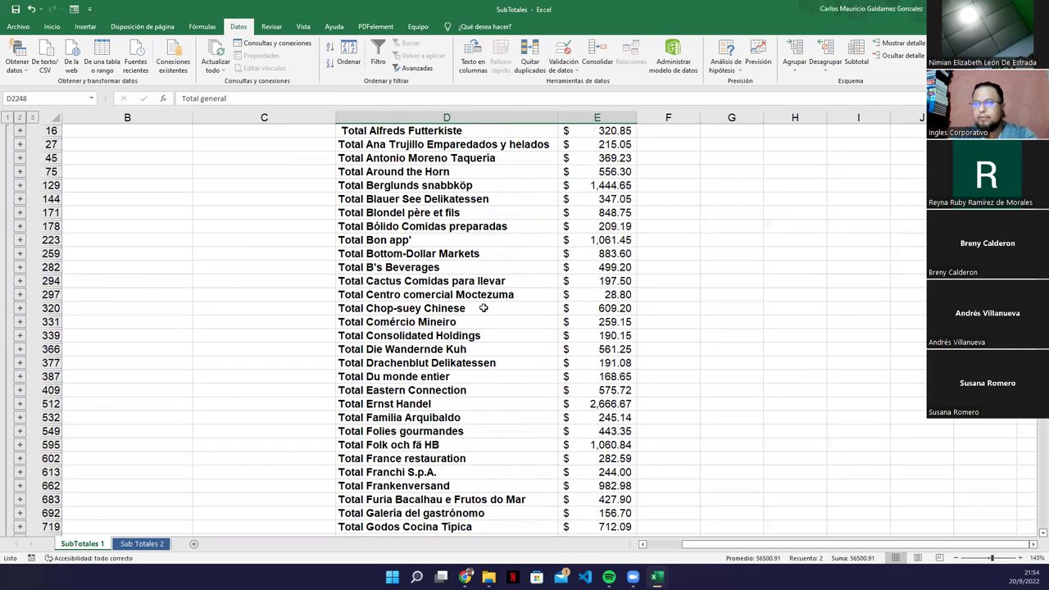
key(ctrl+Home)
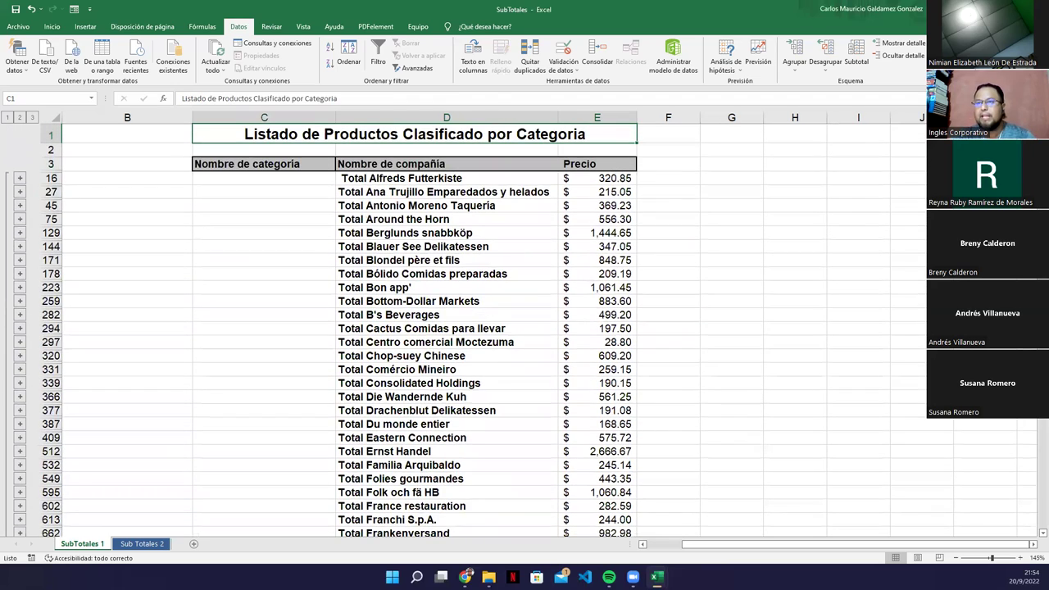
Step: Reduce the outline to the grand total, select its label and amount, and restore all detail rows
click(8, 119)
drag(395, 185, 602, 185)
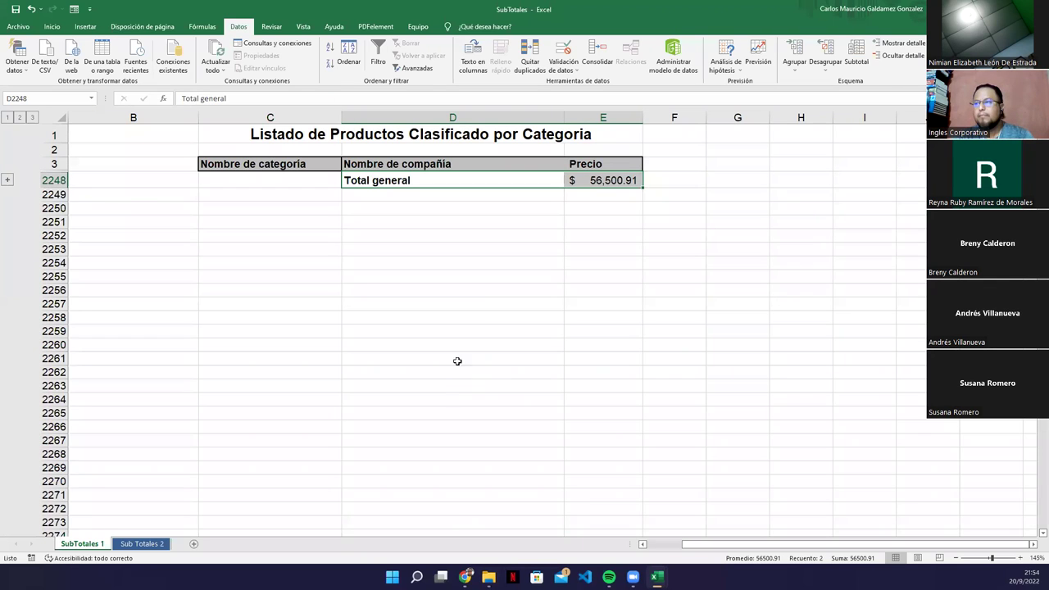
click(297, 181)
drag(436, 183, 582, 185)
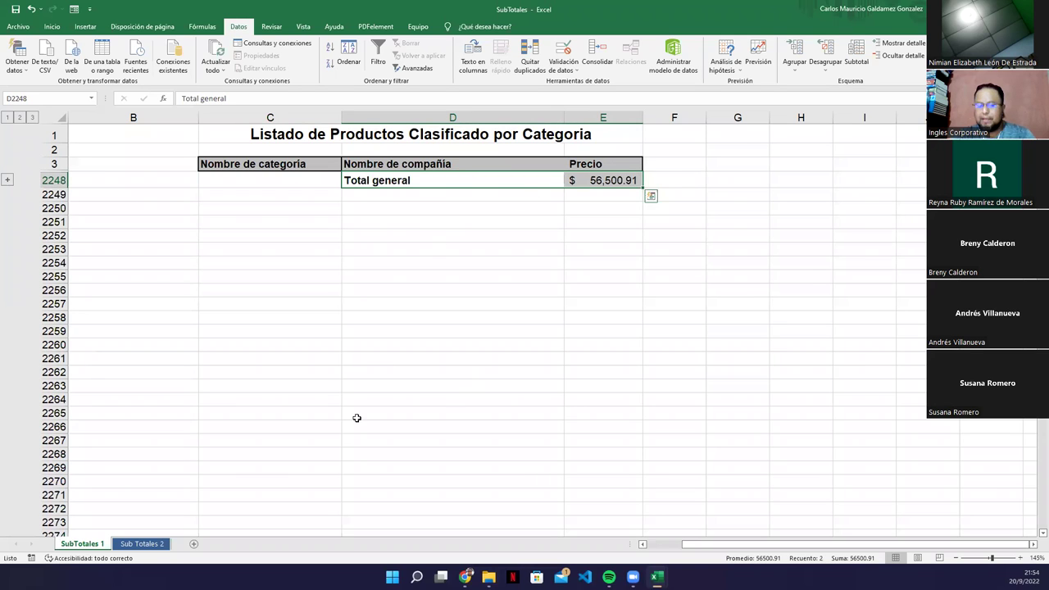
click(31, 120)
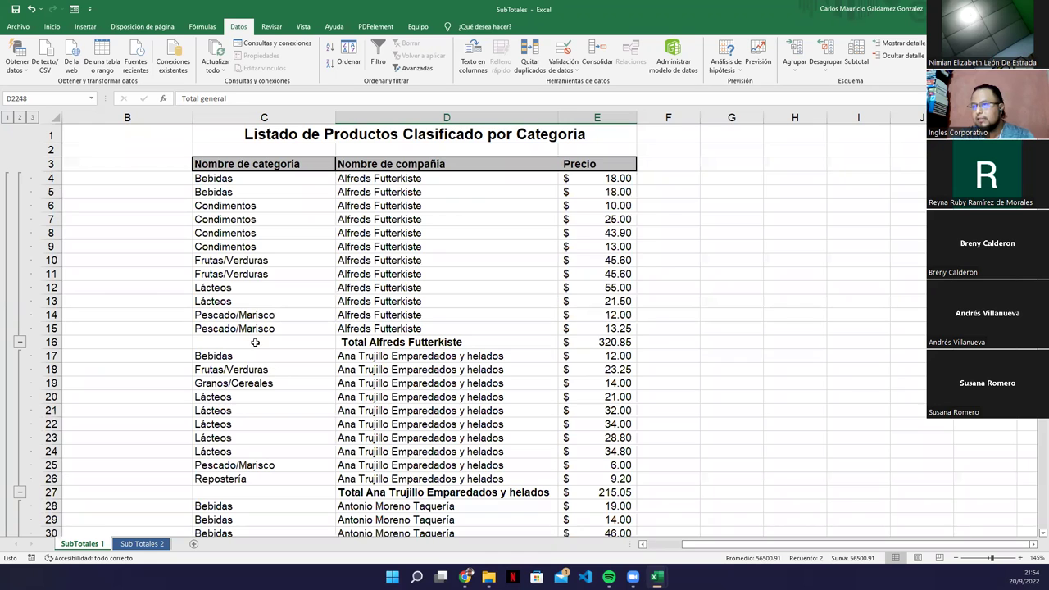
click(255, 342)
Step: Switch to the Sub Totales 2 sheet and examine its column headers from Código to Sucursal
click(140, 544)
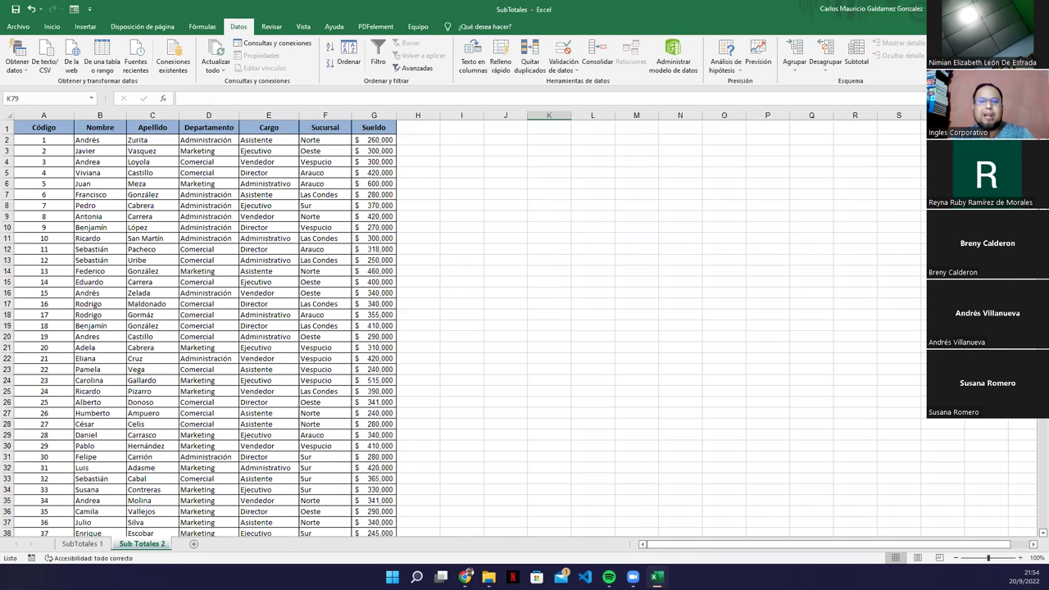
click(45, 125)
click(106, 128)
click(150, 128)
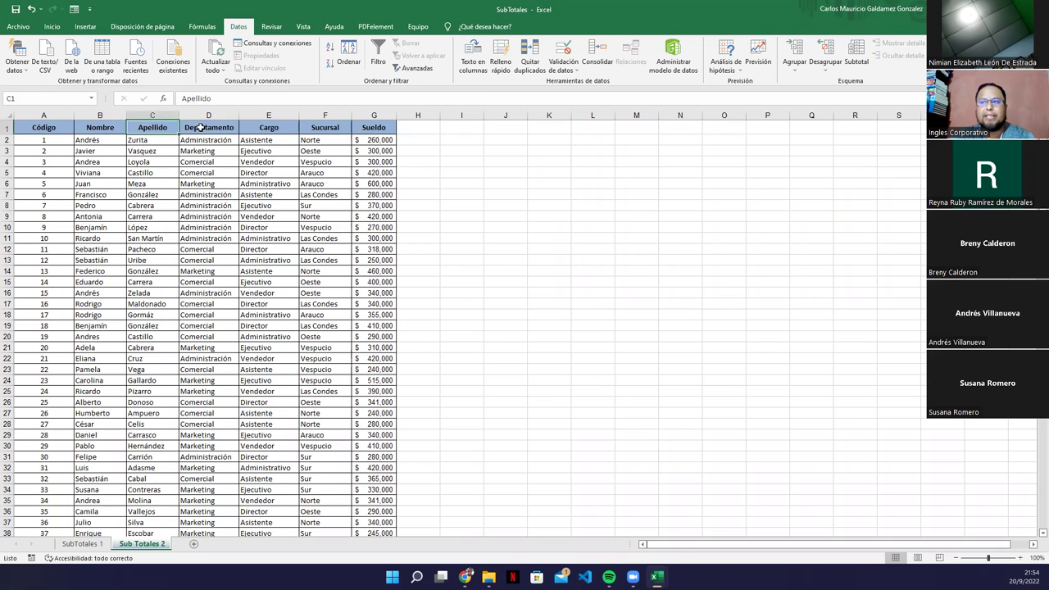
click(202, 128)
click(272, 127)
click(323, 128)
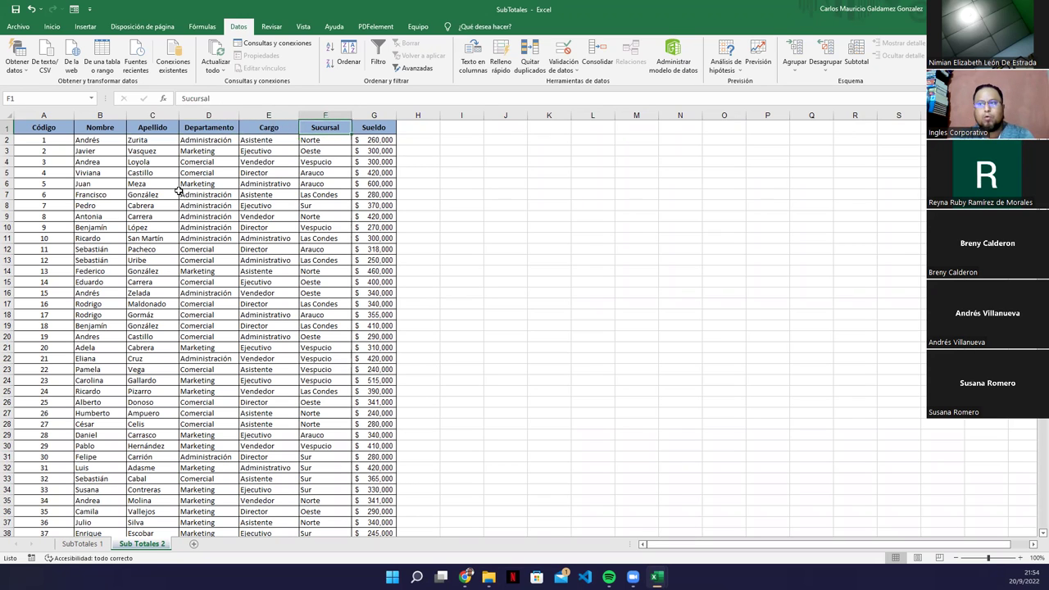
click(203, 128)
click(88, 217)
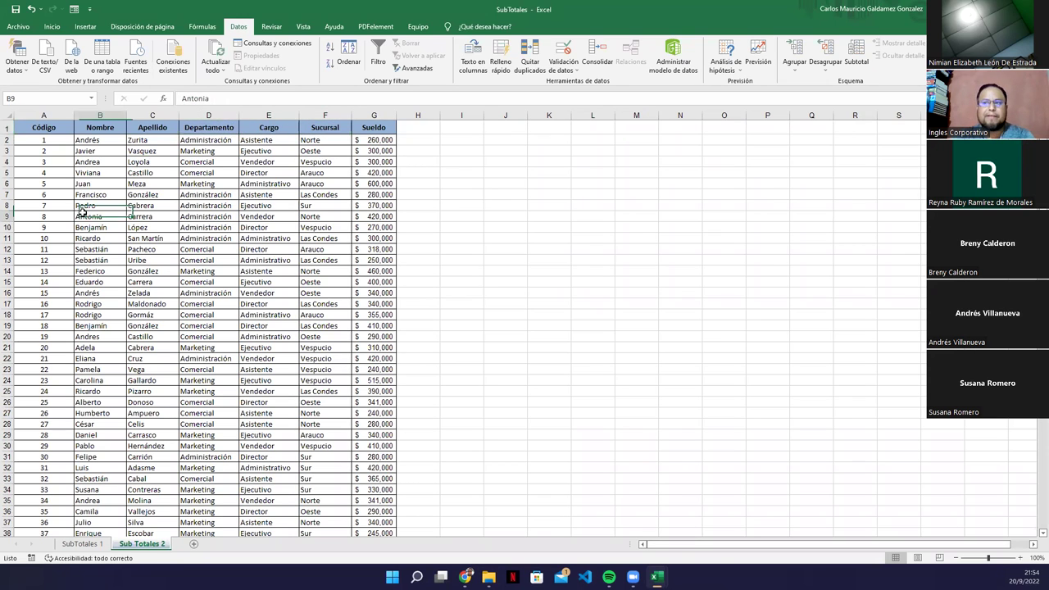
Step: Examine the Sub Totales 2 header row through Sueldo and the extent of the employee records down to the last row
drag(62, 134, 376, 128)
scroll(98, 328, down, 1)
scroll(97, 328, up, 1)
click(156, 393)
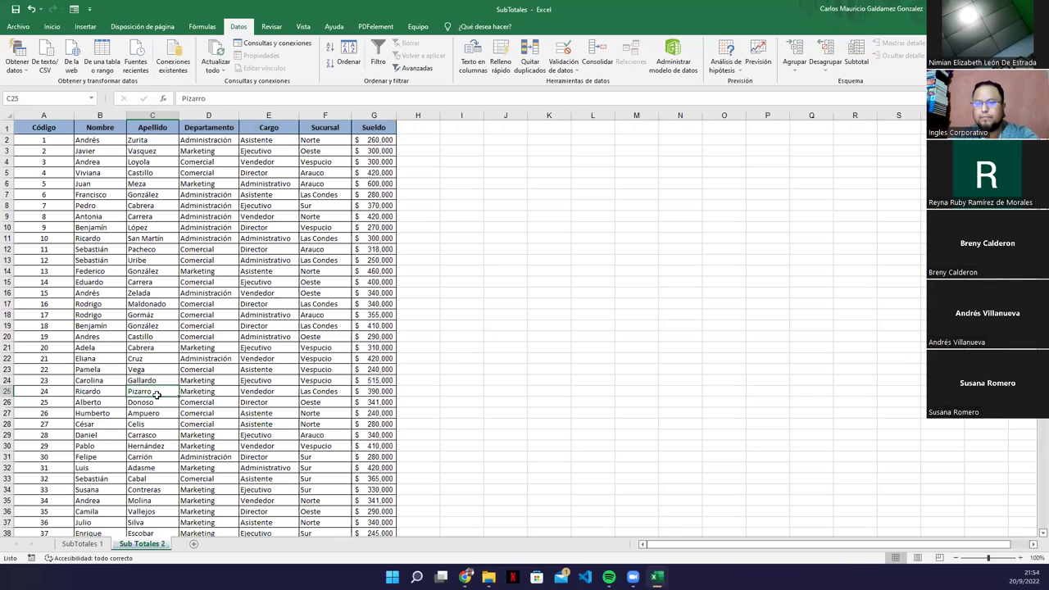
key(ctrl+Down)
key(Left)
key(Left)
key(ctrl+Up)
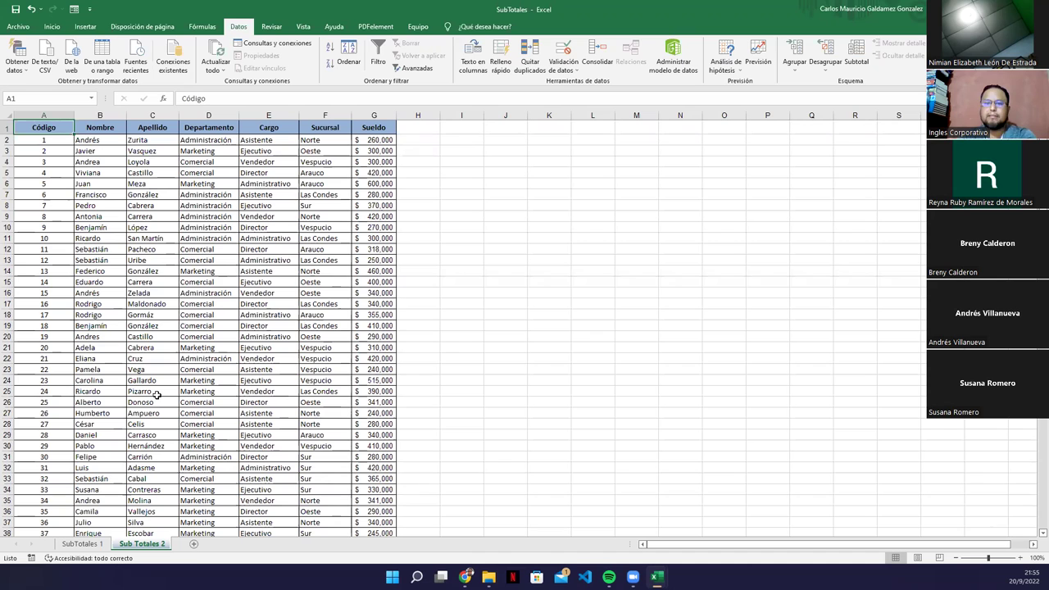
click(90, 217)
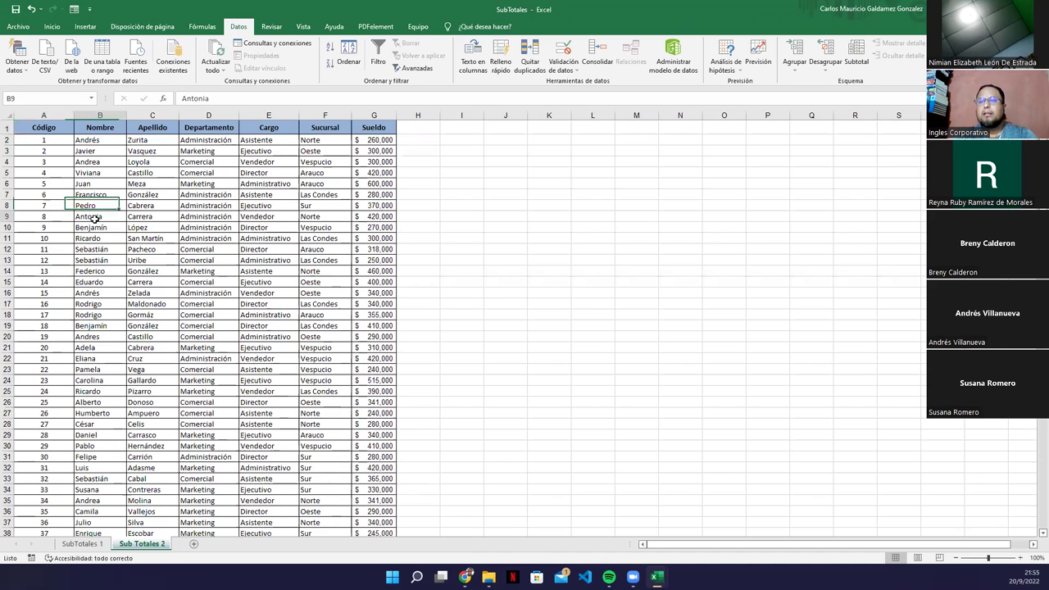
Step: Examine the employee list's header row from Código to Sueldo, focusing on the Sucursal and Departamento columns
drag(325, 128, 377, 129)
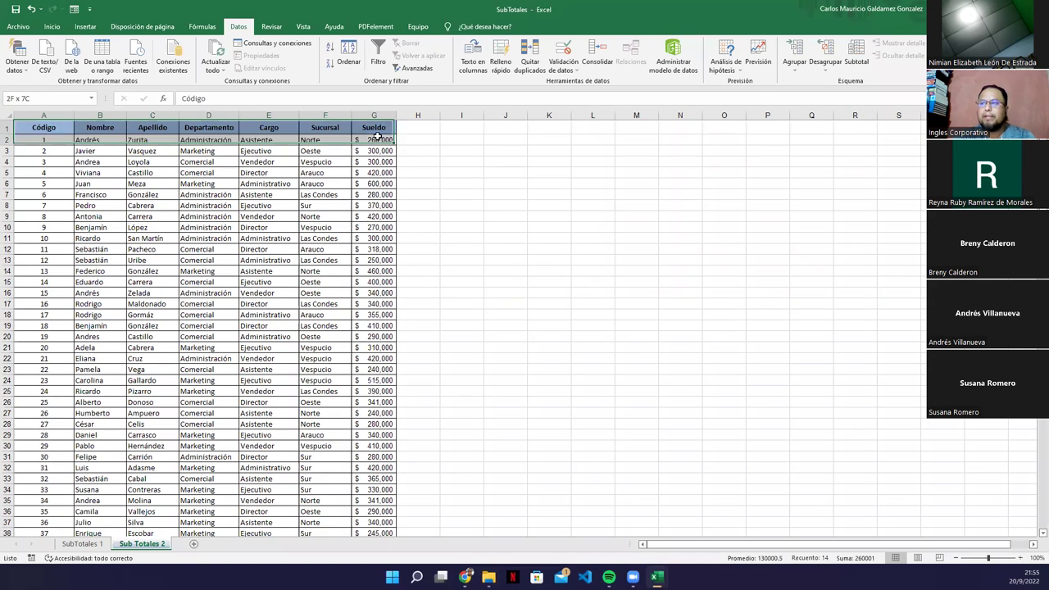
drag(52, 123, 370, 121)
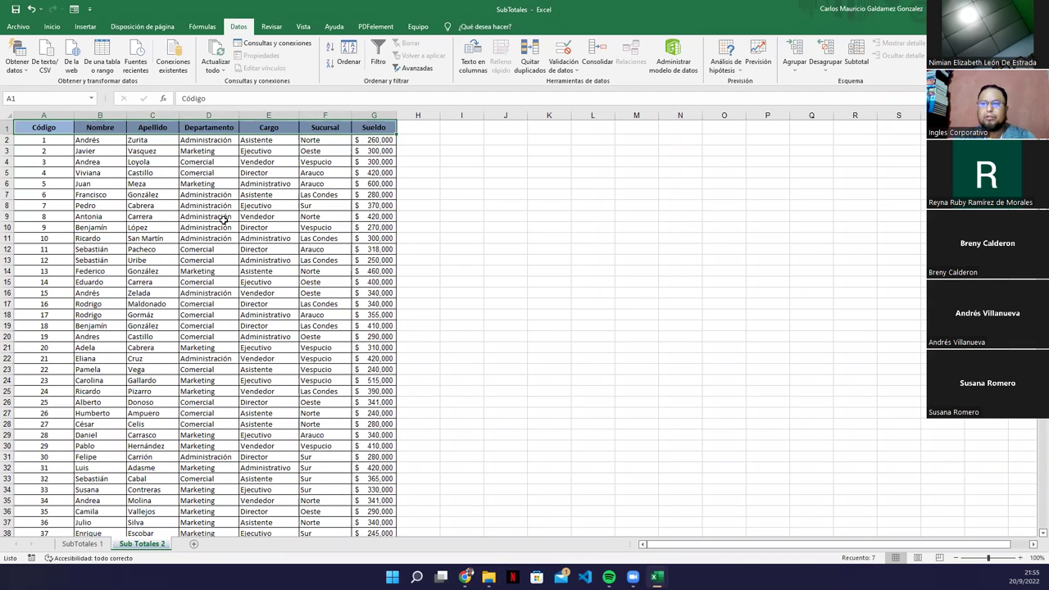
click(146, 295)
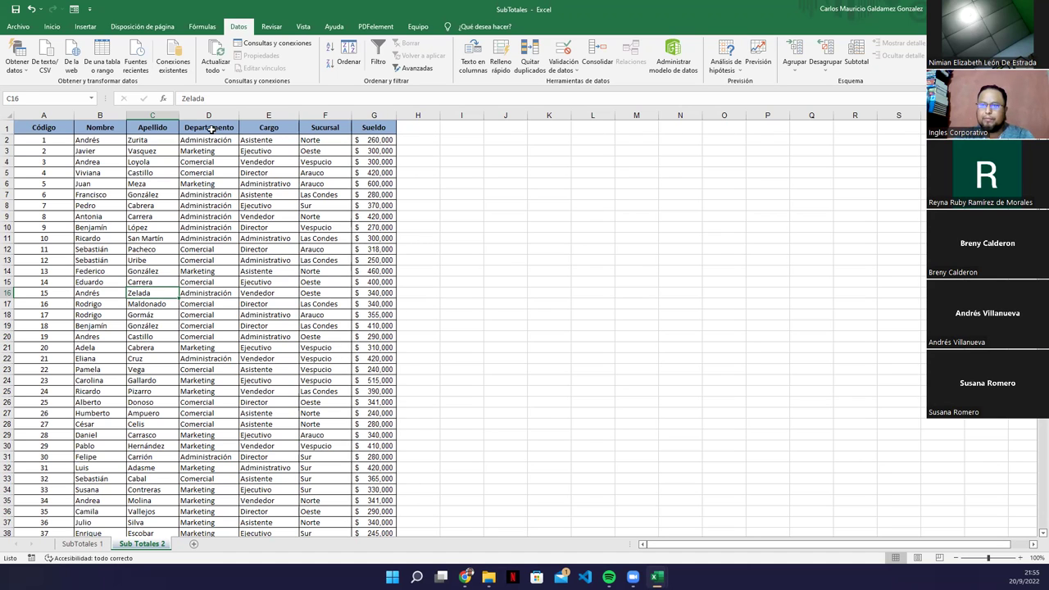
click(321, 130)
click(219, 127)
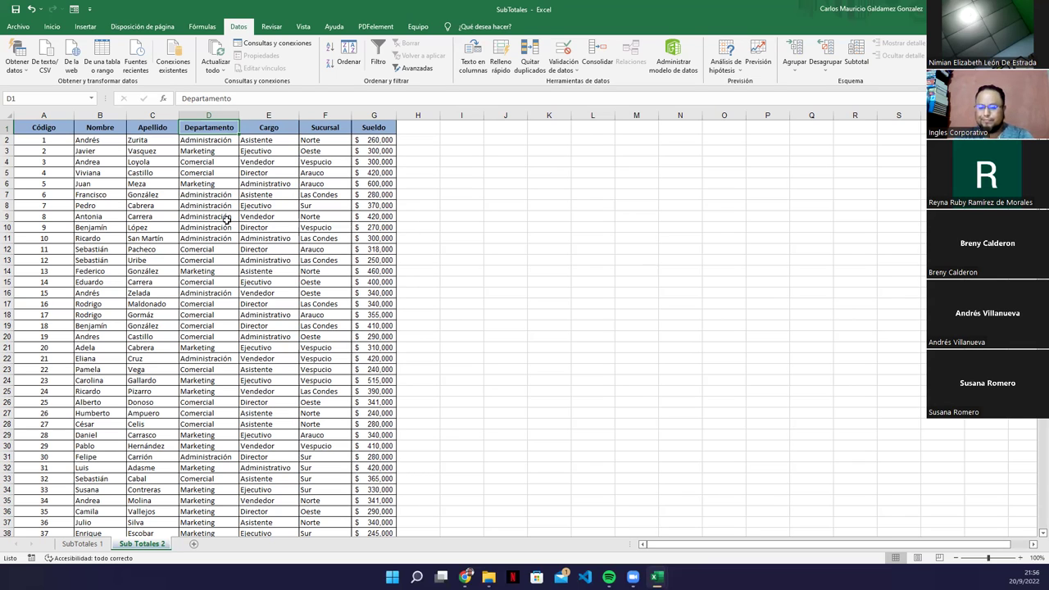
click(207, 274)
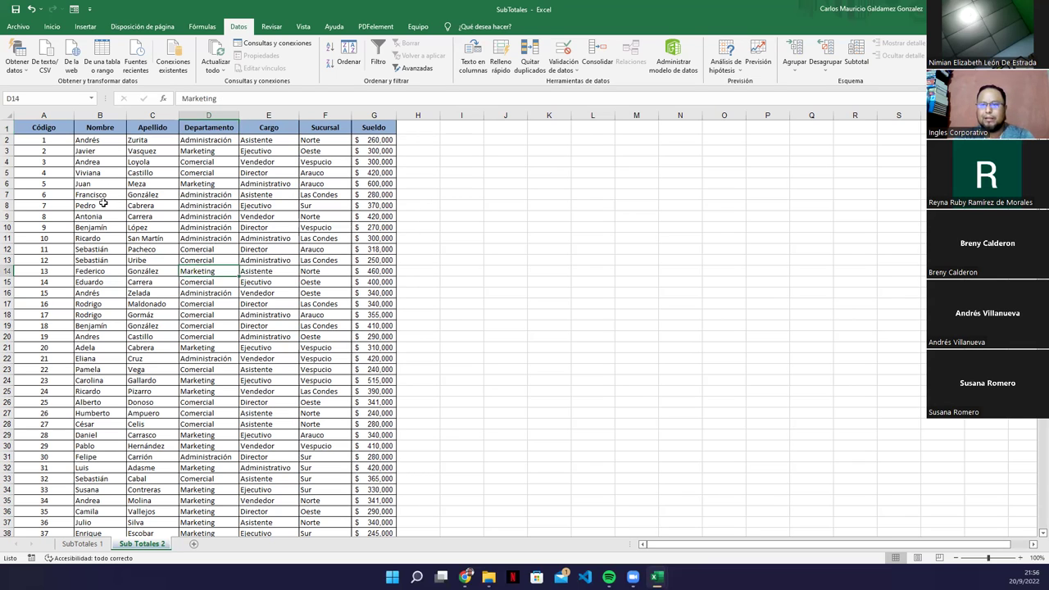
Step: Examine the first employee's name cells, the Departamento, Cargo and Sucursal entries through row 15, and the Departamento entries through row 32
mouse_move(85, 144)
mouse_down()
mouse_move(98, 510)
mouse_move(105, 142)
mouse_up()
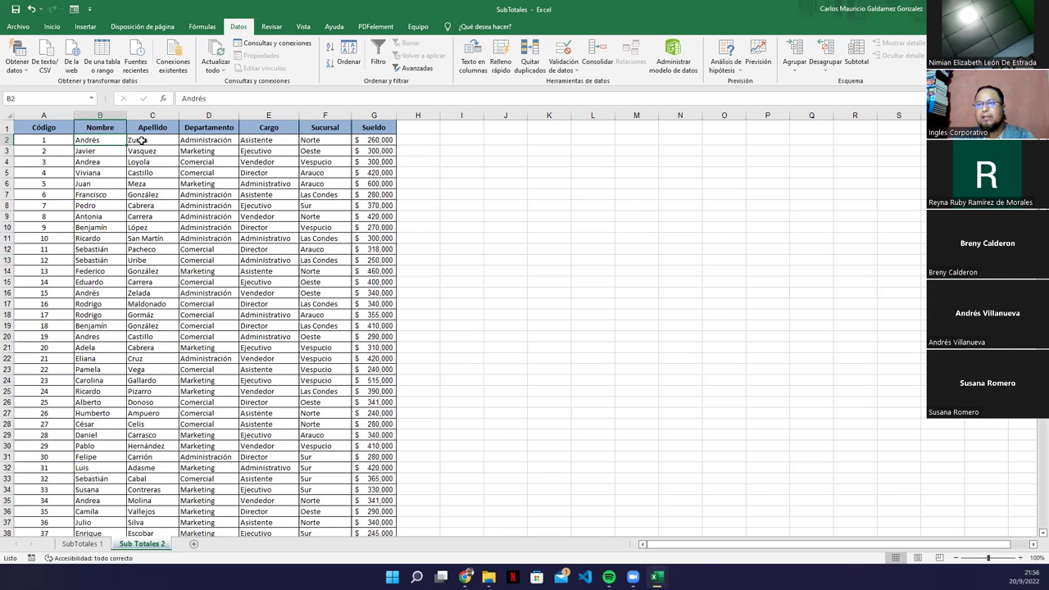
click(141, 144)
drag(94, 142, 137, 144)
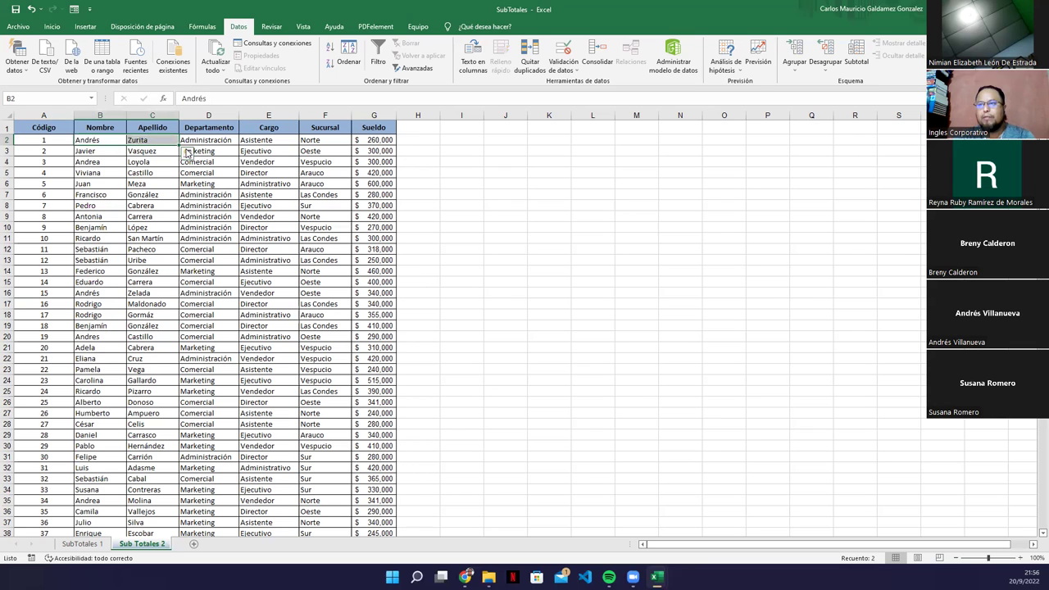
drag(213, 141, 313, 282)
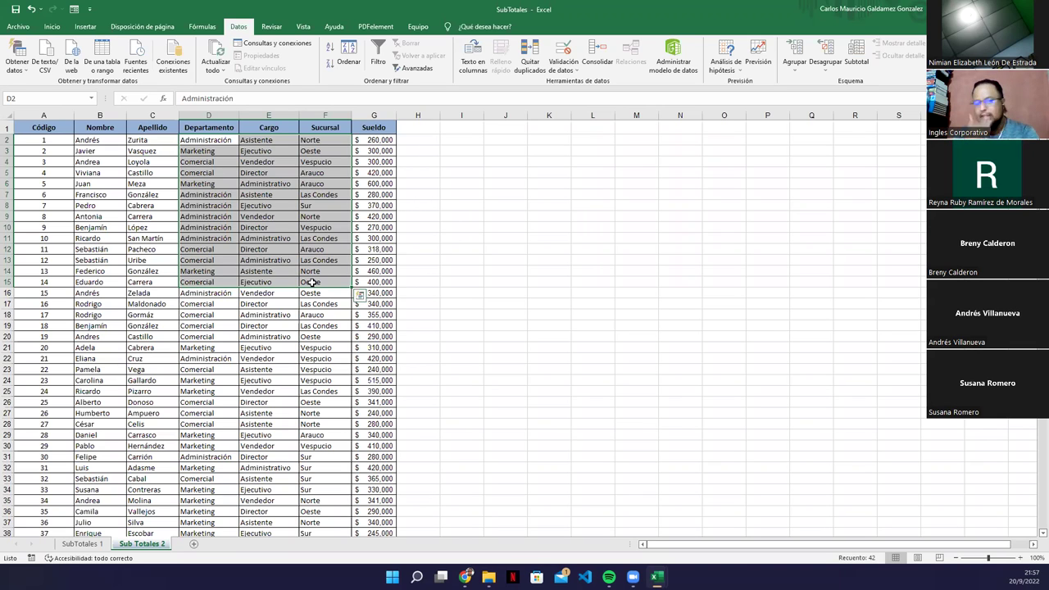
click(213, 184)
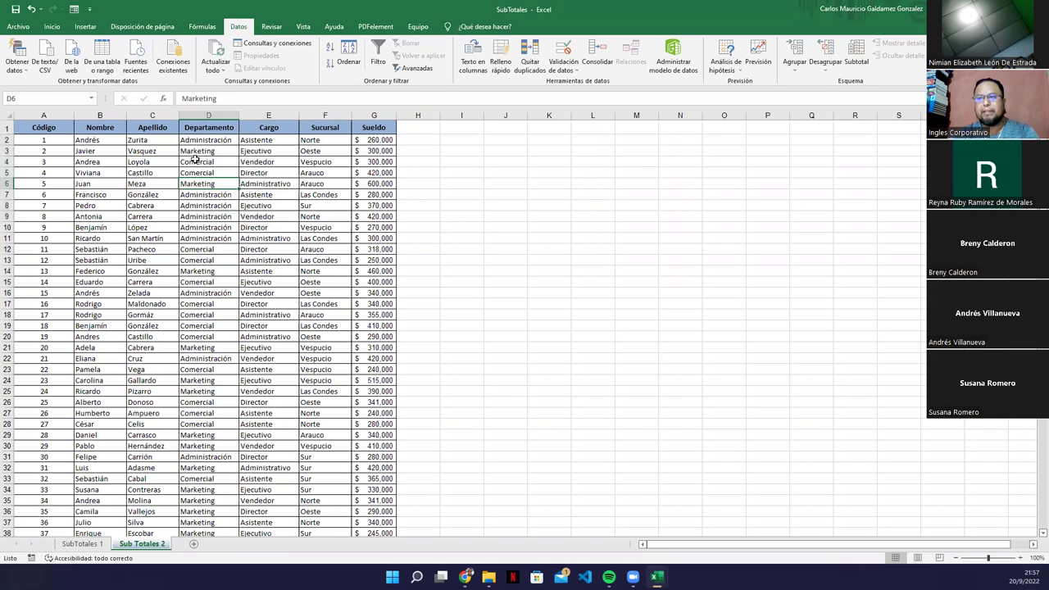
drag(192, 140, 189, 456)
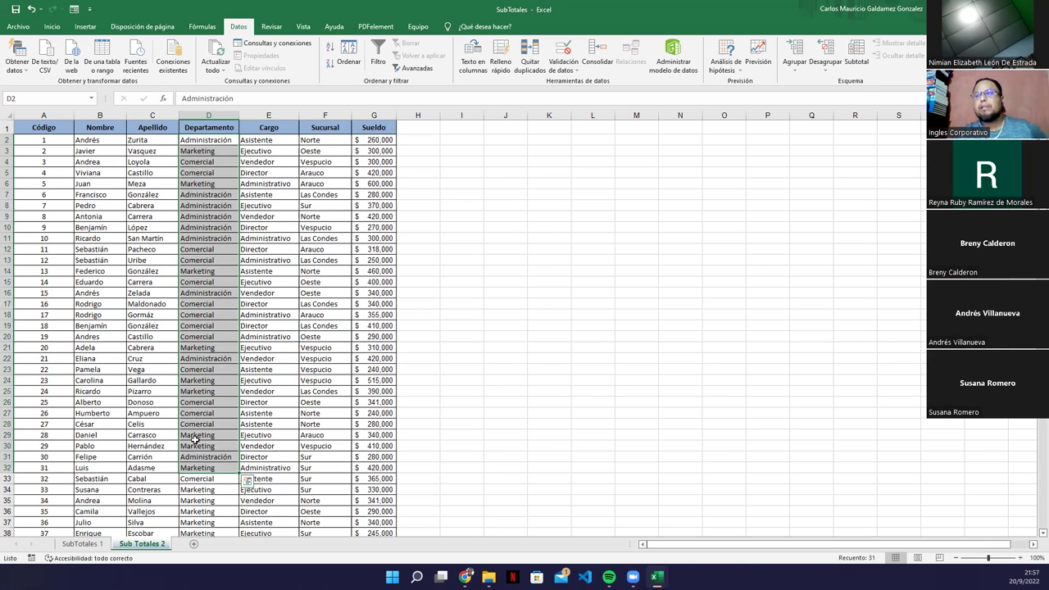
click(195, 444)
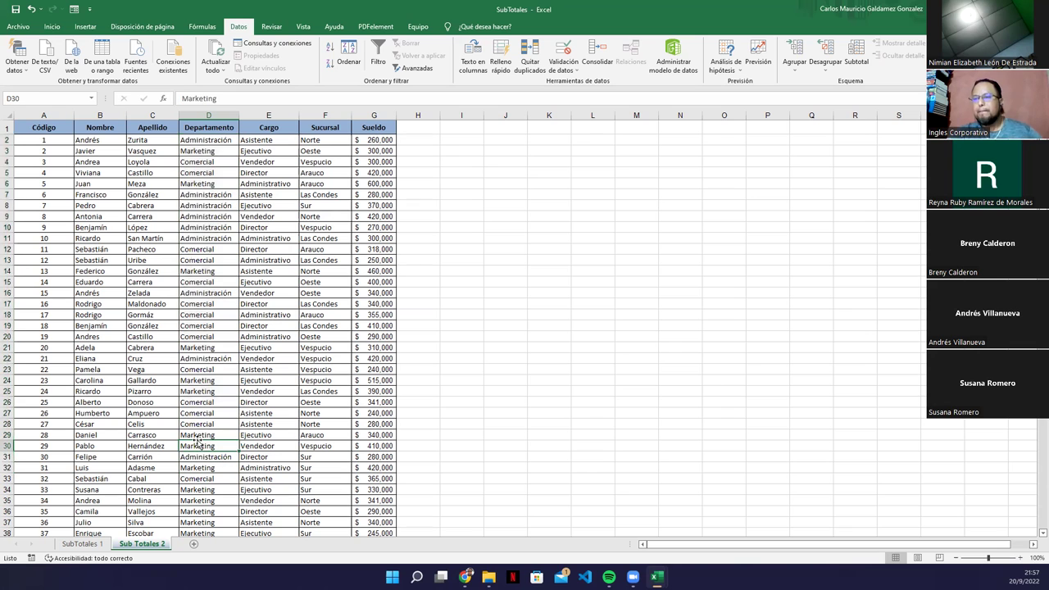
Step: Review the Subtotal grouping fields and function choices on the SubTotales 1 sheet without applying them, and return to Sub Totales 2
click(79, 545)
click(278, 288)
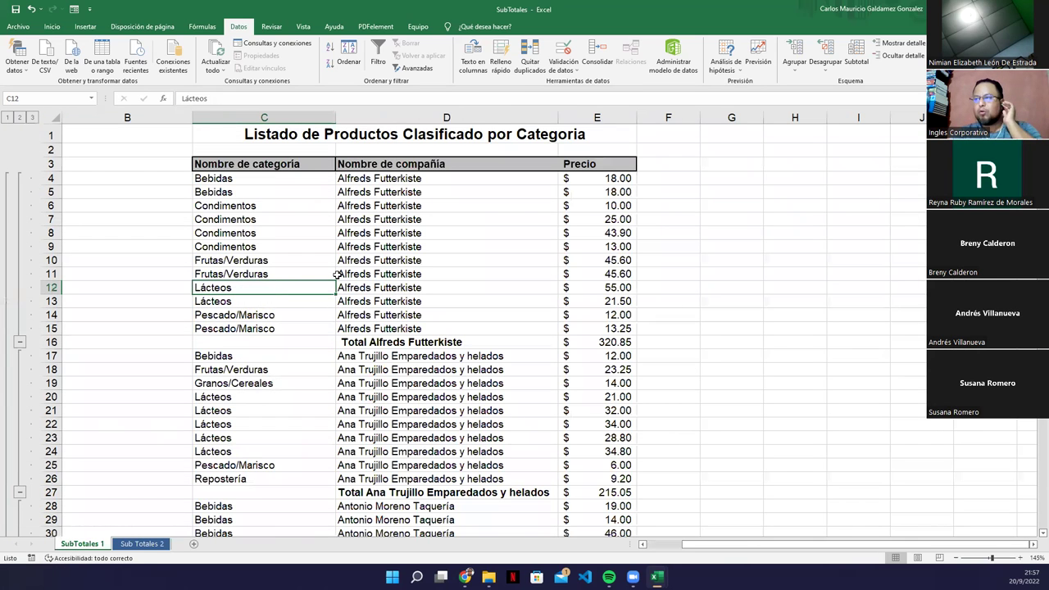
click(858, 61)
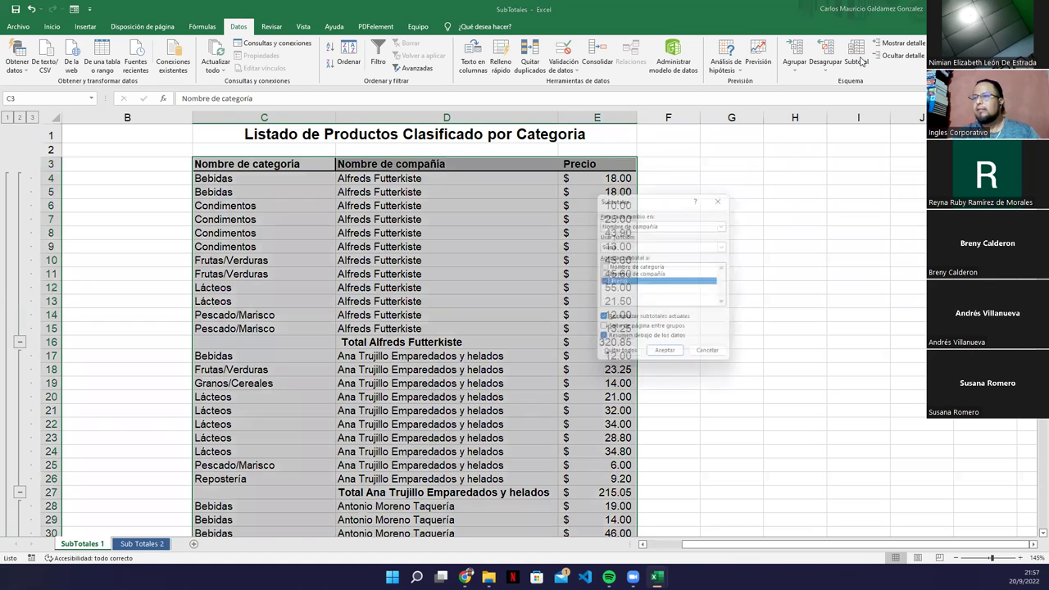
click(625, 224)
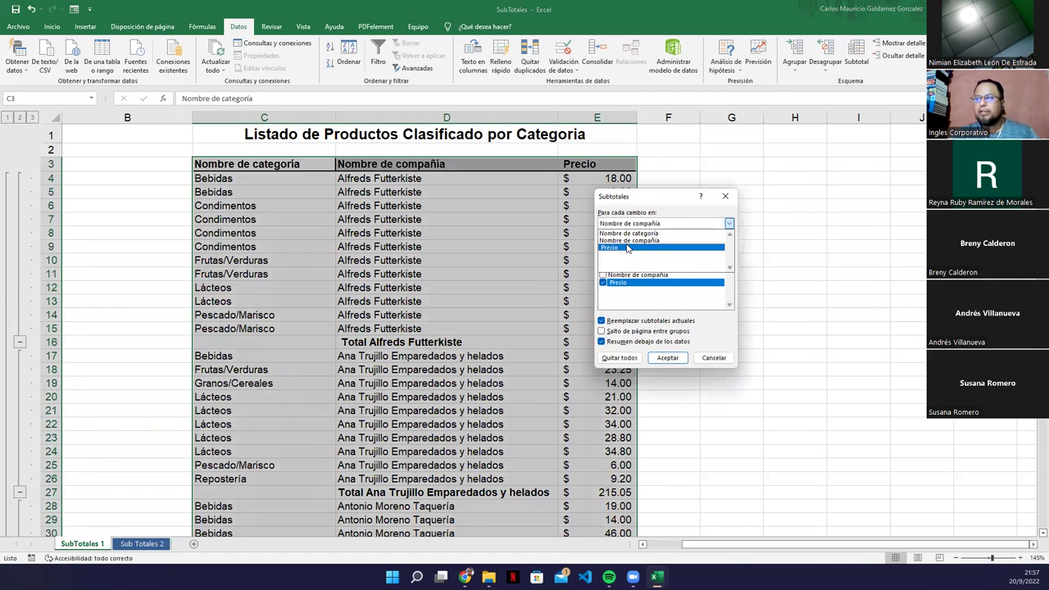
click(628, 248)
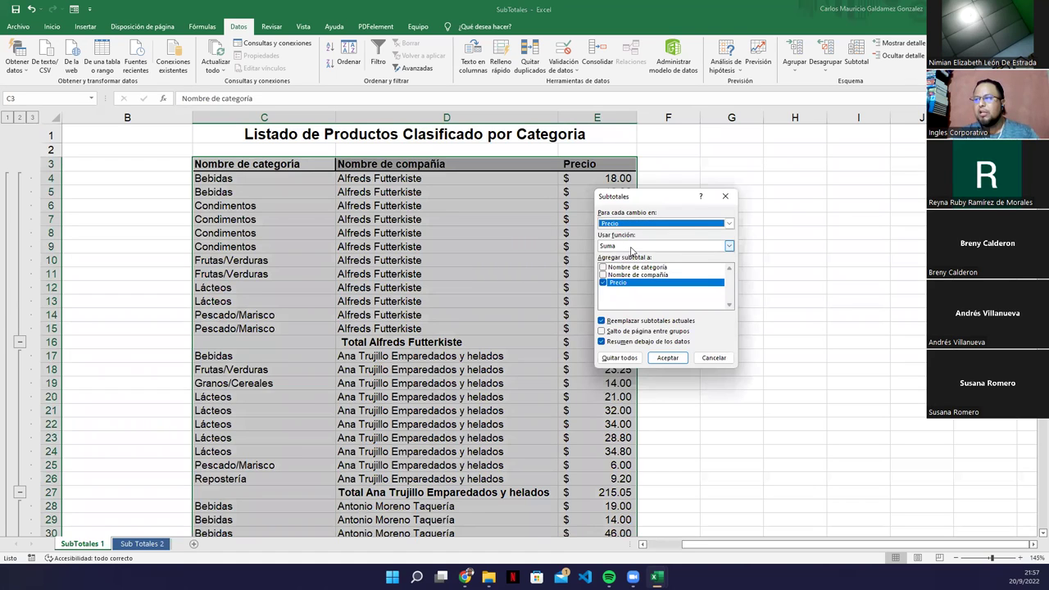
click(628, 246)
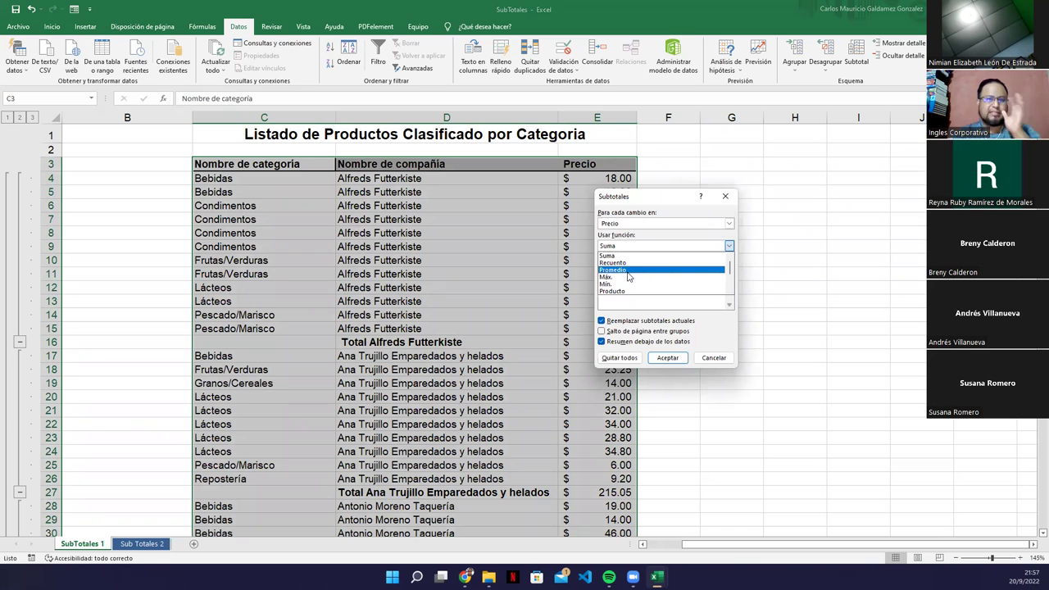
click(711, 358)
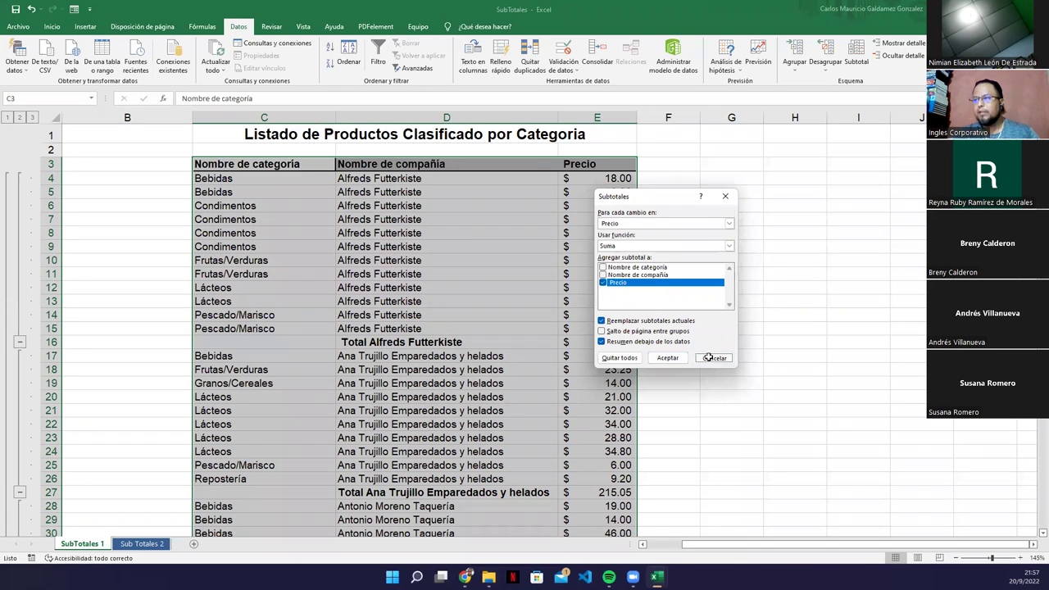
click(712, 359)
click(147, 543)
click(238, 317)
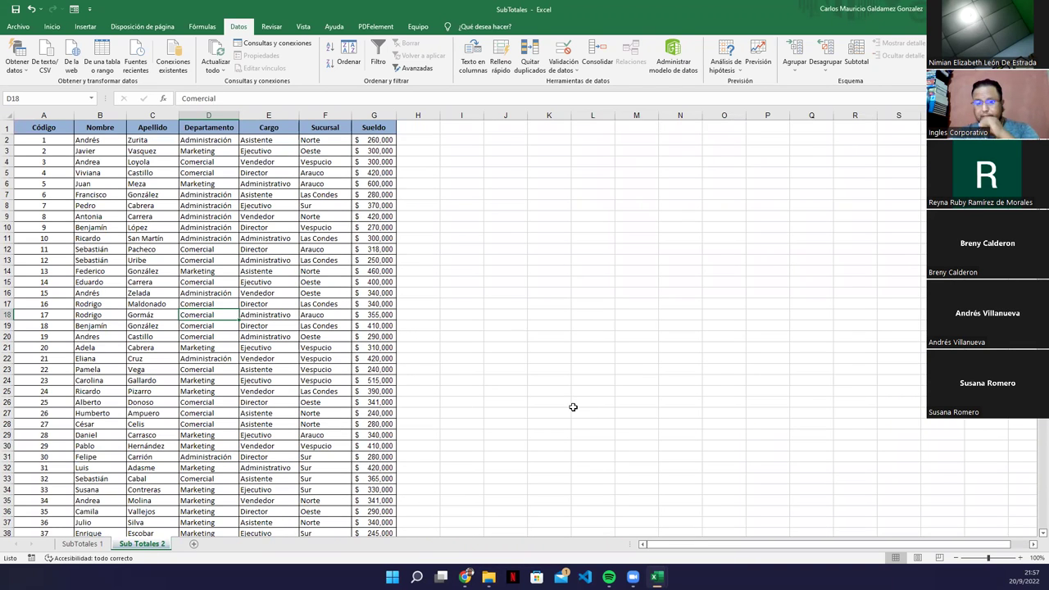
Step: Enter the note "Por departamento y por Sucursal" in cell K12, beside the employee list
click(575, 283)
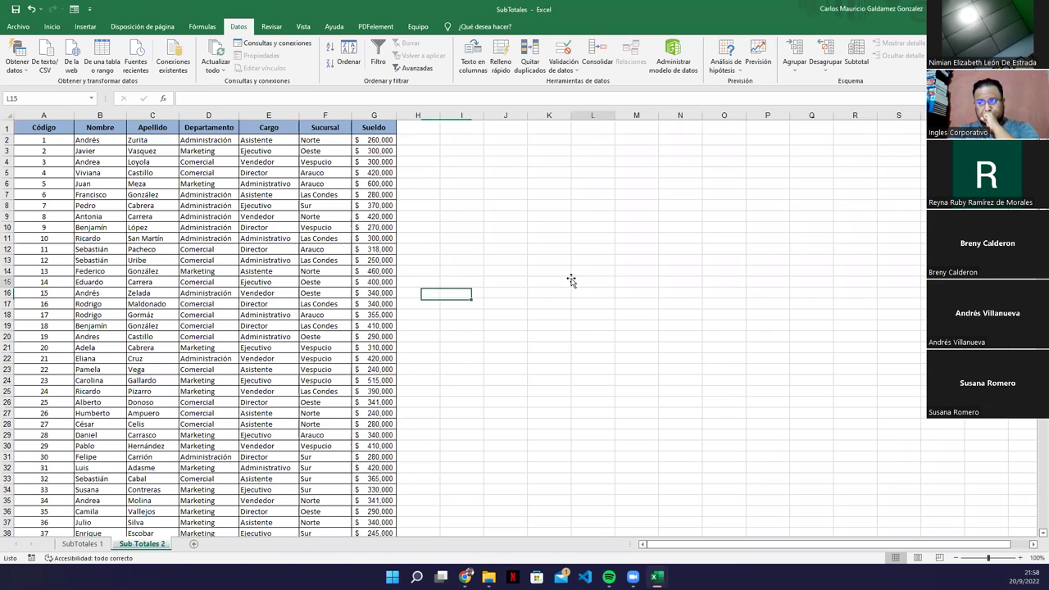
click(546, 249)
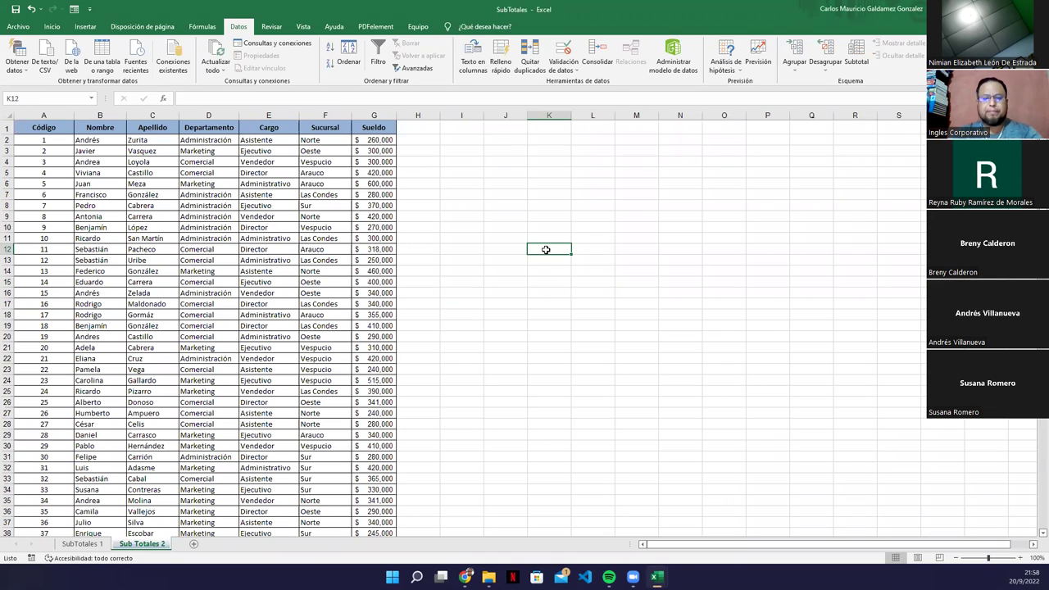
text(Pro)
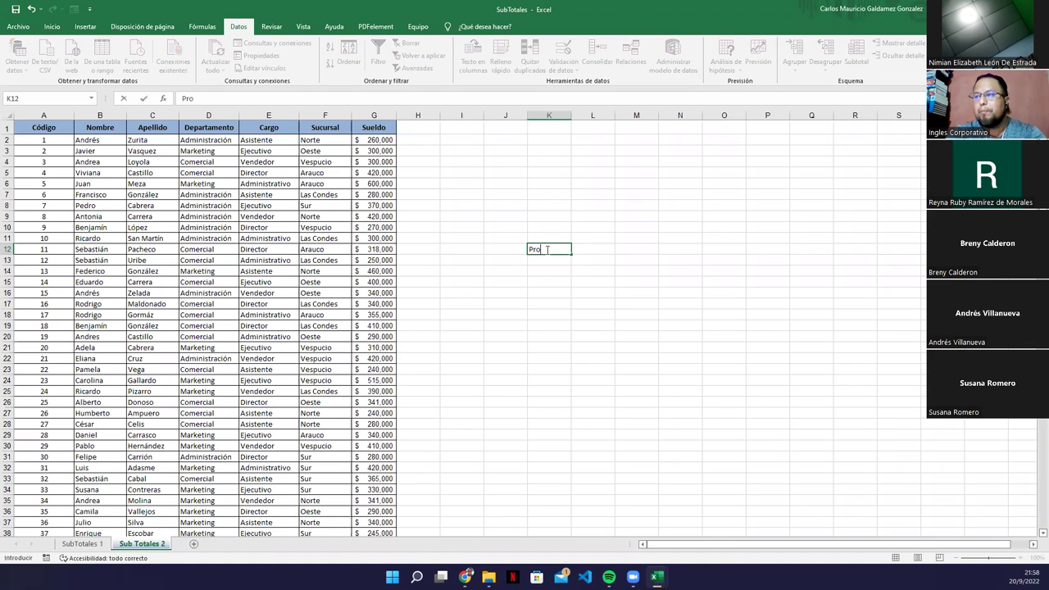
key(BackSpace)
key(BackSpace)
text(o)
key(BackSpace)
text(or departamento )
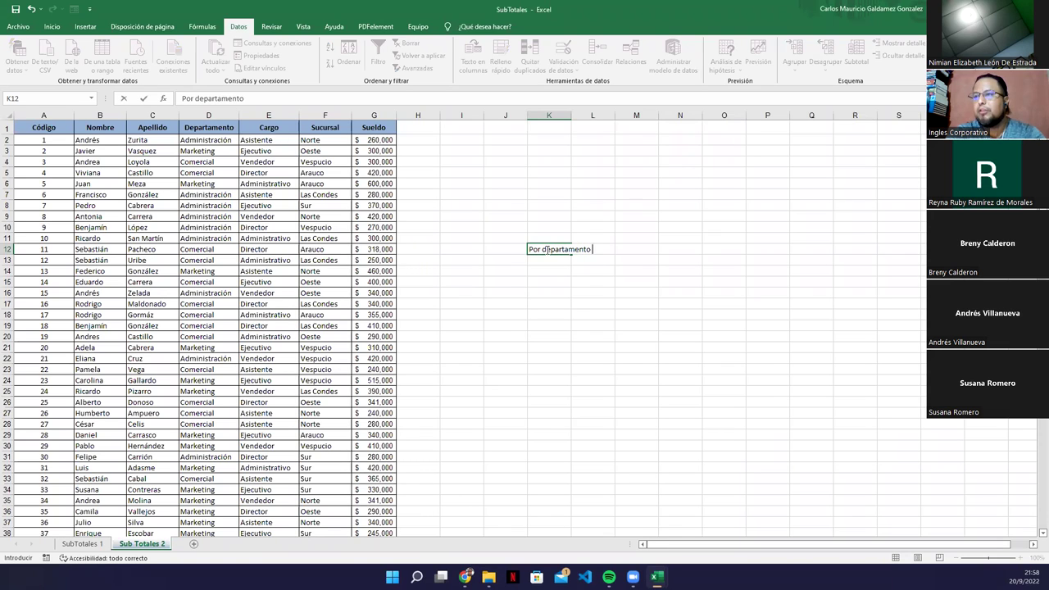
text(y por Sucursal)
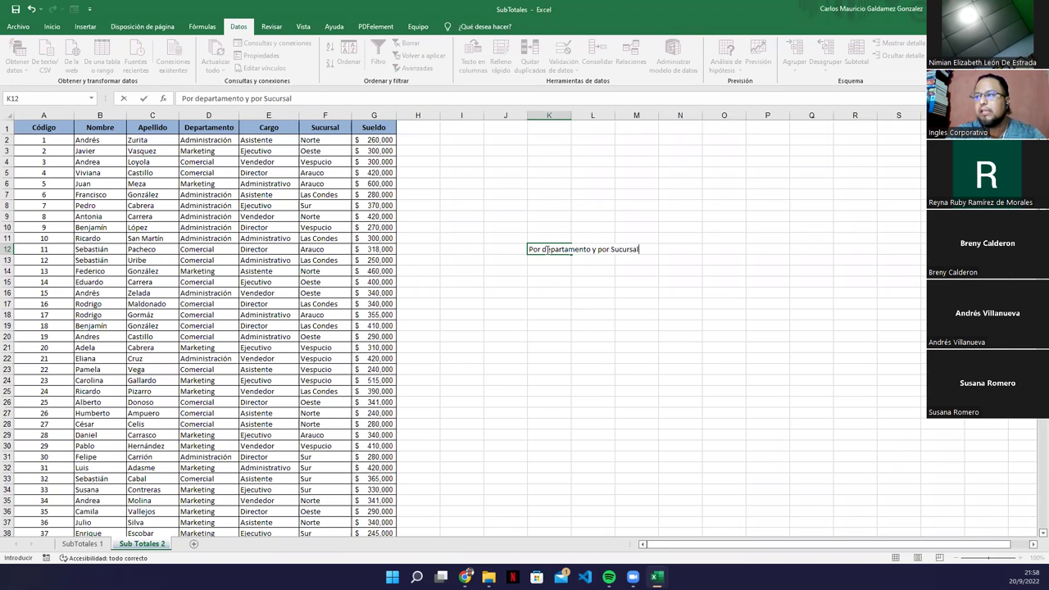
key(Return)
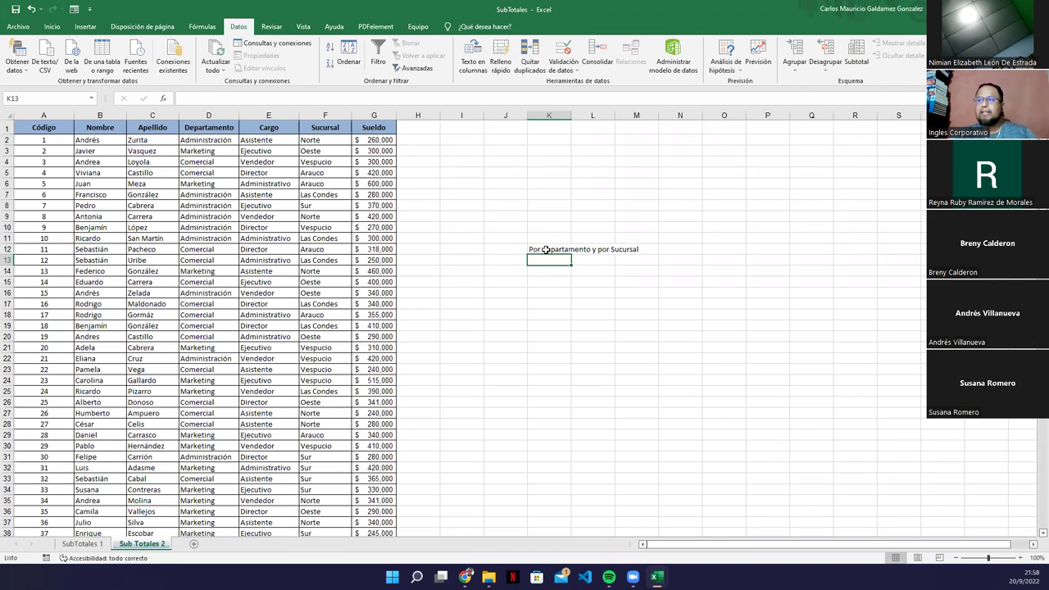
Step: Change the note in K12 to "Por departamento ---- Recuento"
click(555, 250)
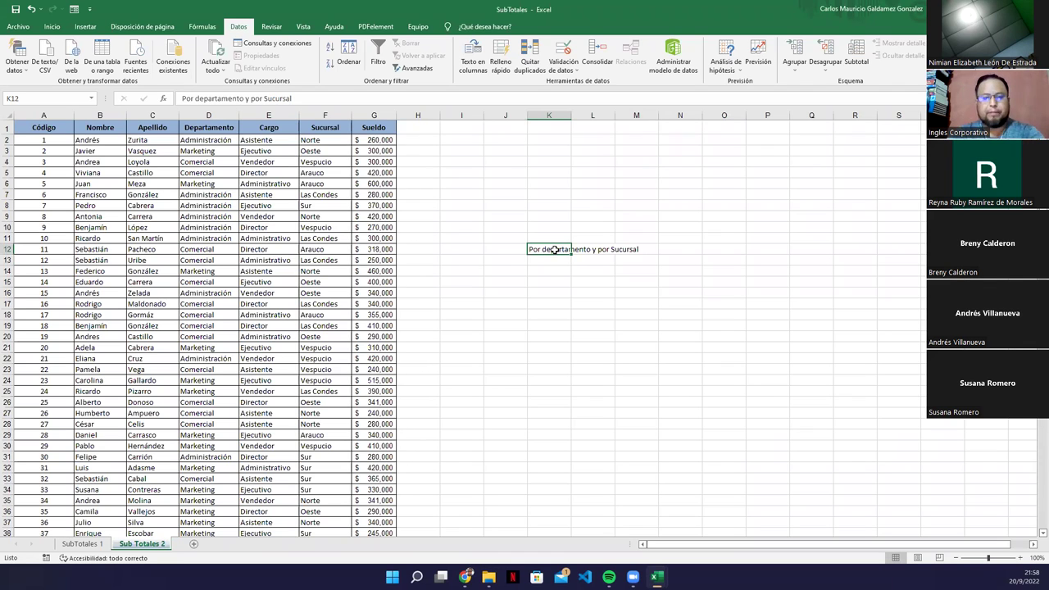
key(F2)
key(BackSpace)
key(BackSpace)
key(BackSpace)
key(BackSpace)
key(BackSpace)
key(BackSpace)
key(BackSpace)
key(BackSpace)
key(BackSpace)
key(BackSpace)
key(BackSpace)
key(BackSpace)
key(BackSpace)
key(BackSpace)
key(BackSpace)
key(BackSpace)
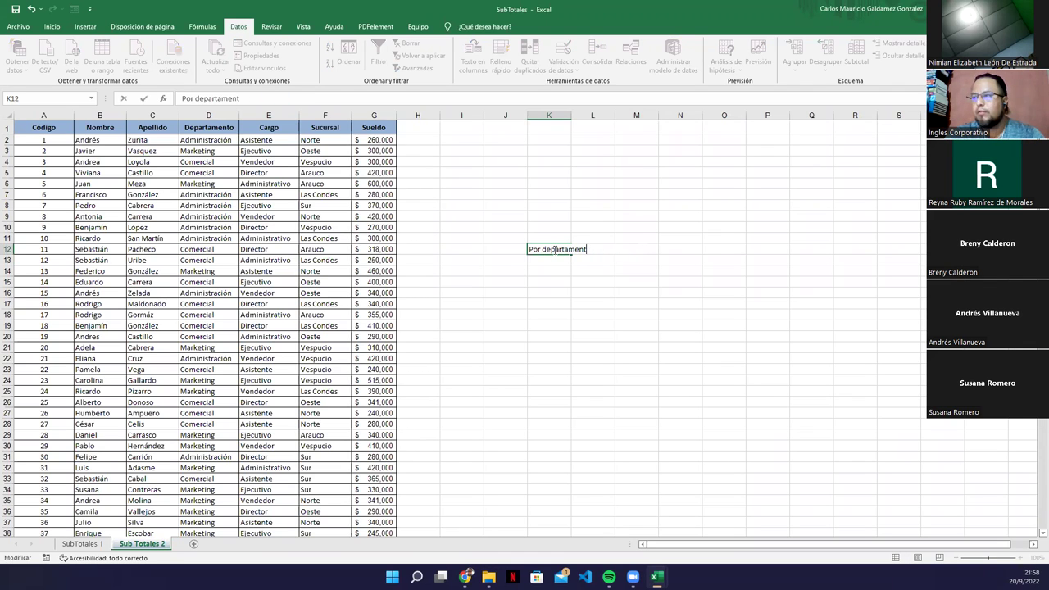
text(o ----)
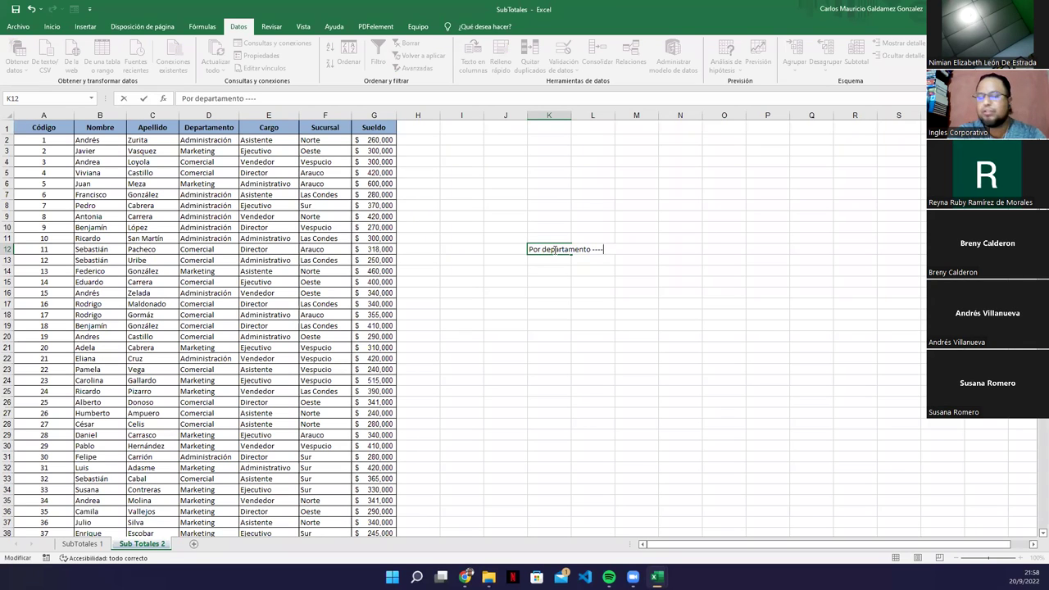
text( Recuento)
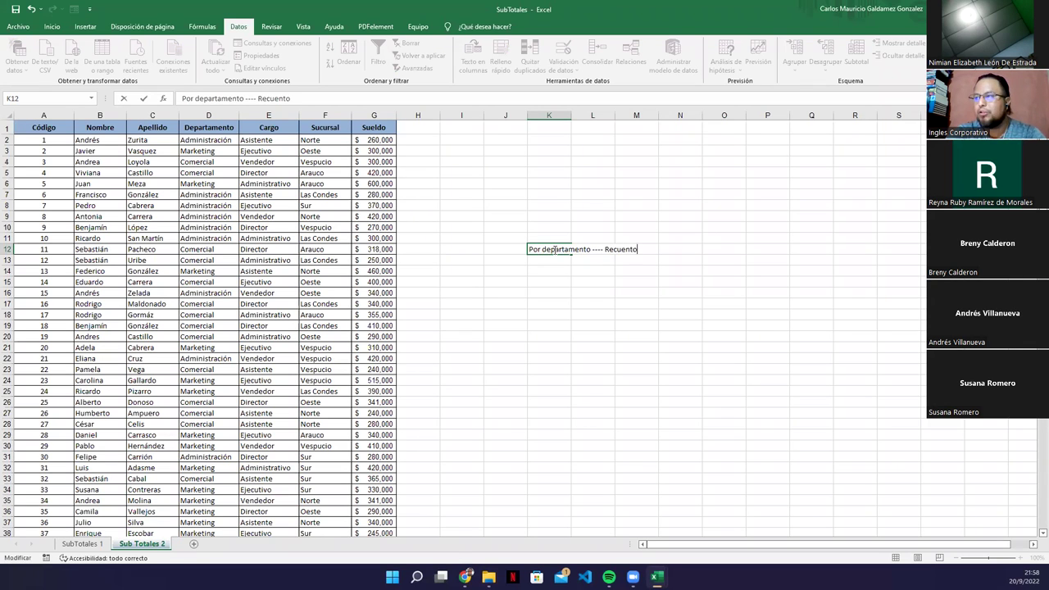
key(Return)
Step: Enter the note "Por Sucursal ---- Total salarios" in cell K14, and reselect a cell inside the employee list
key(Return)
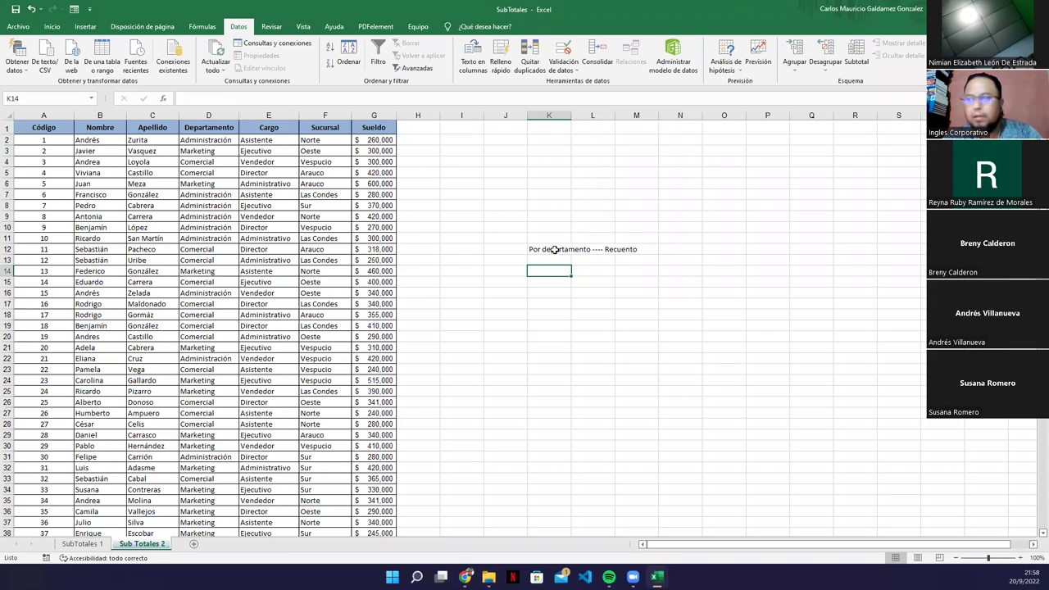
text(Por Sucurs)
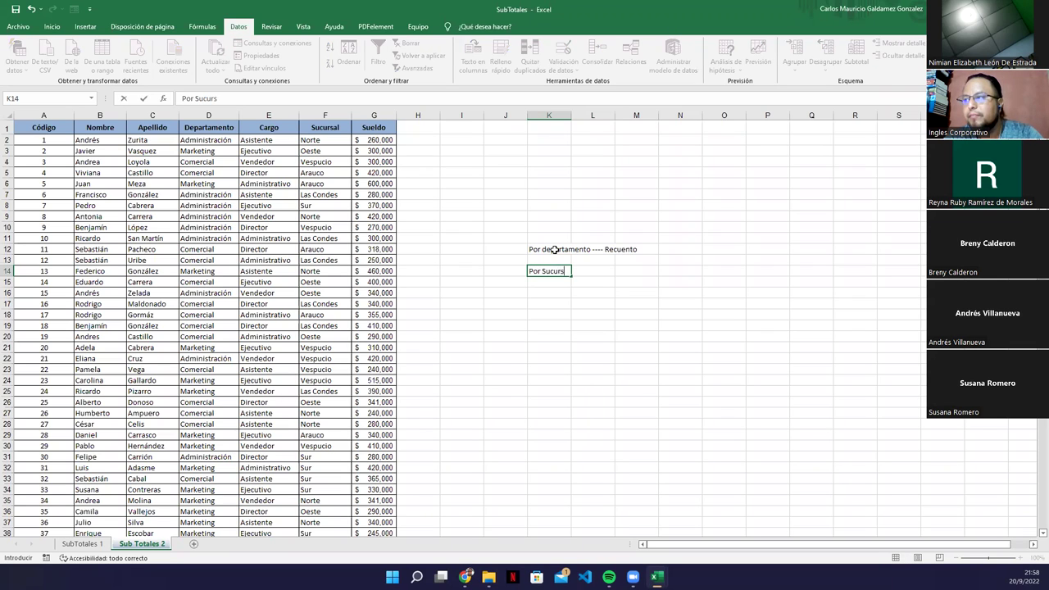
text(al ----)
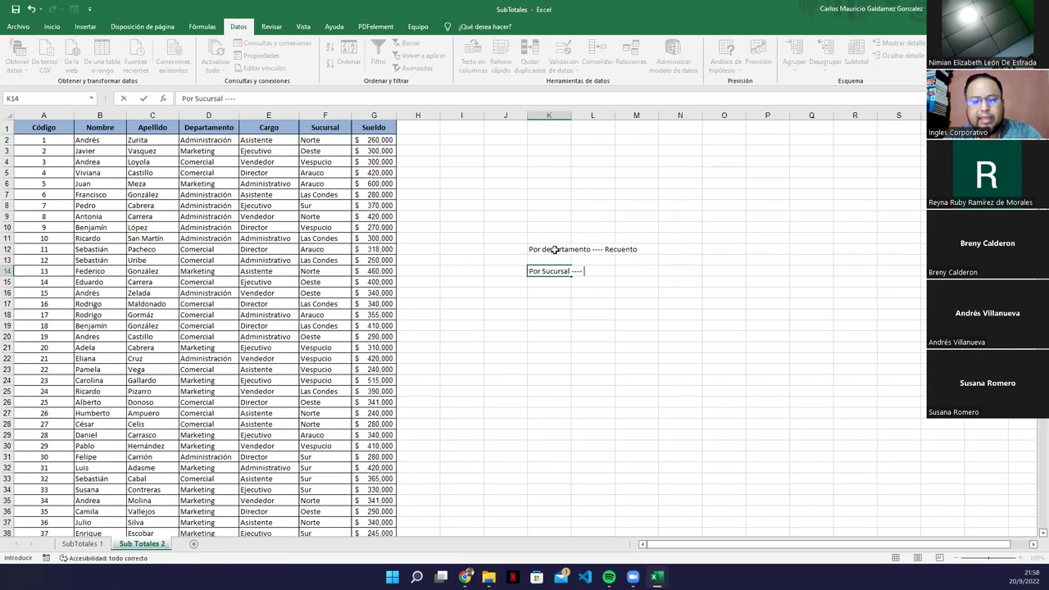
text( Total salarios)
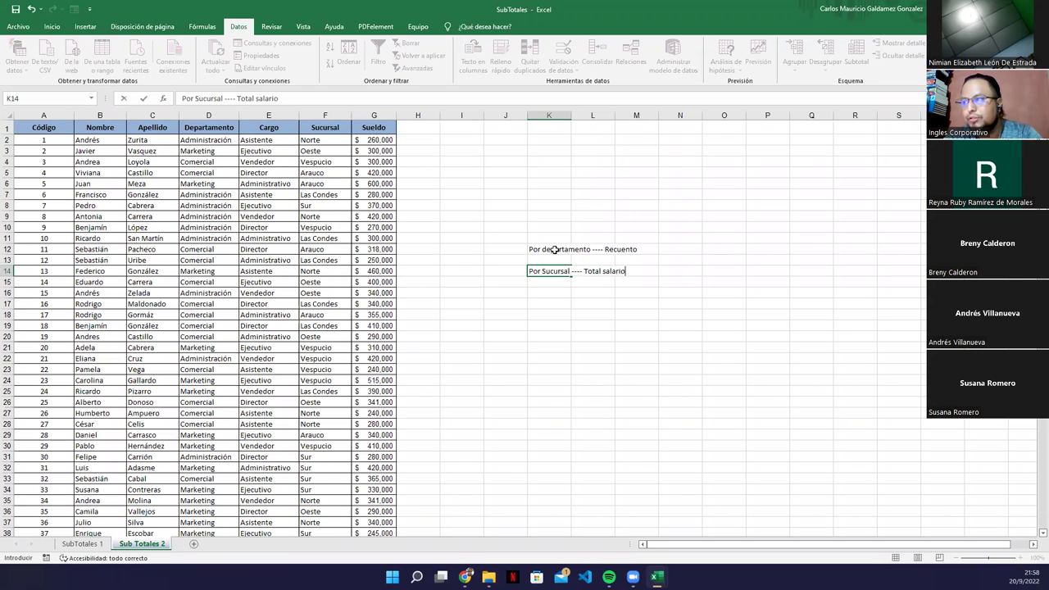
key(Return)
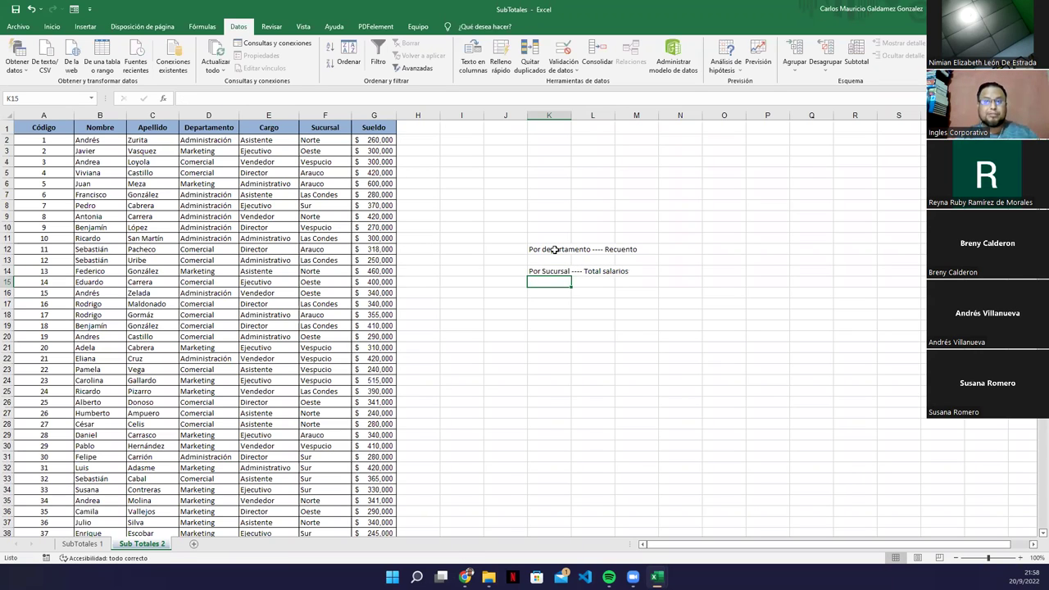
click(549, 249)
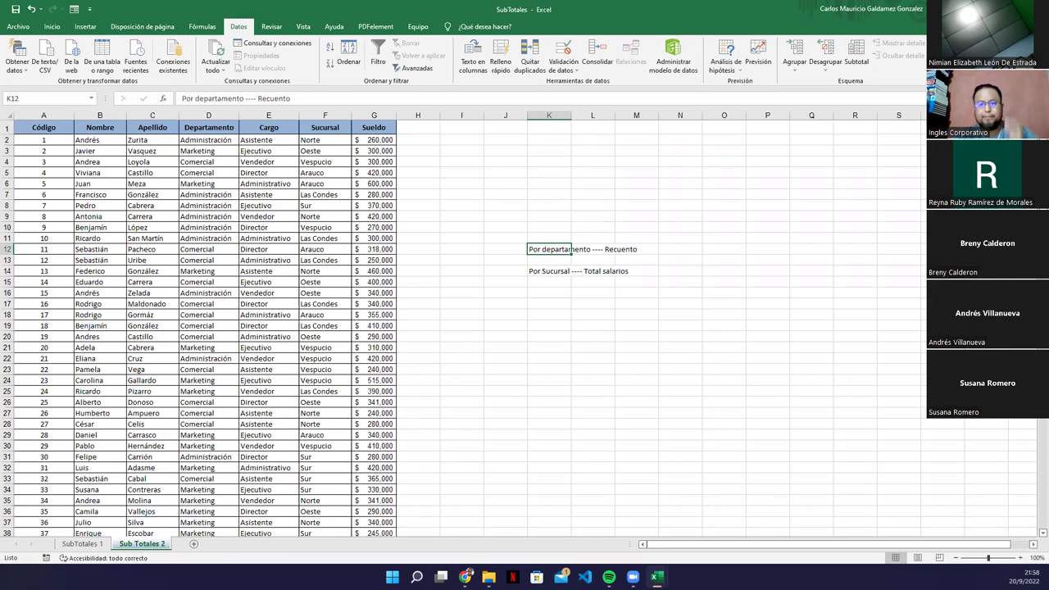
click(135, 248)
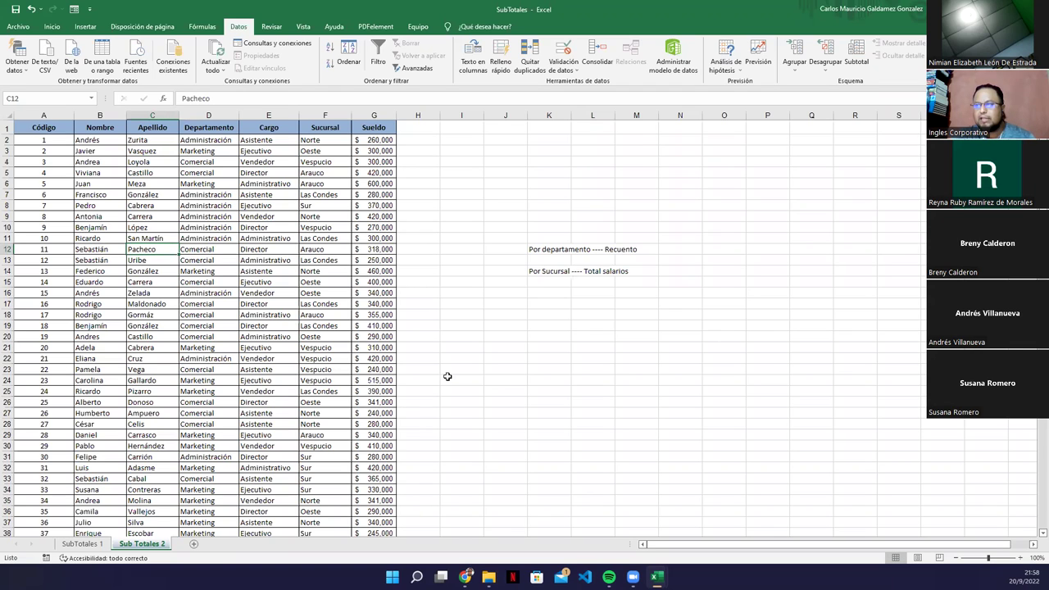
Step: Review the subtotaled product list on SubTotales 1 and the exercise notes in K12 and K14 of Sub Totales 2
click(533, 254)
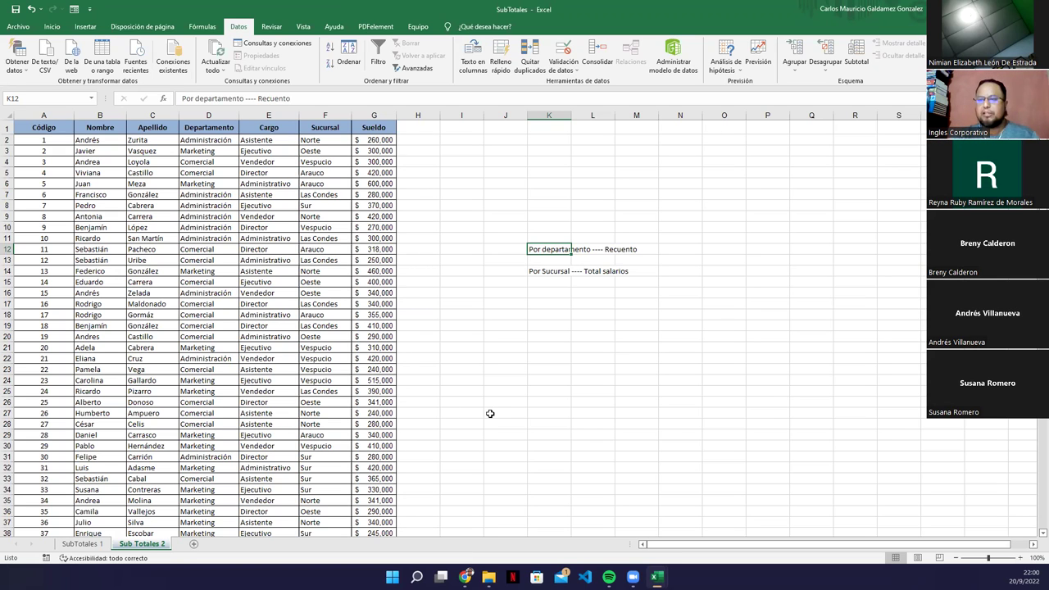
click(83, 544)
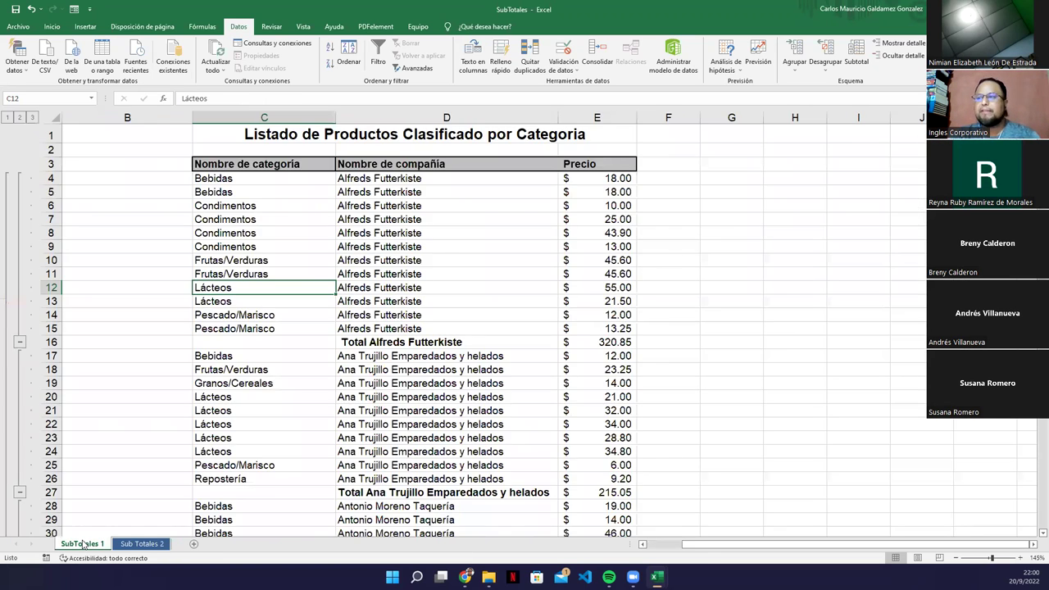
click(197, 270)
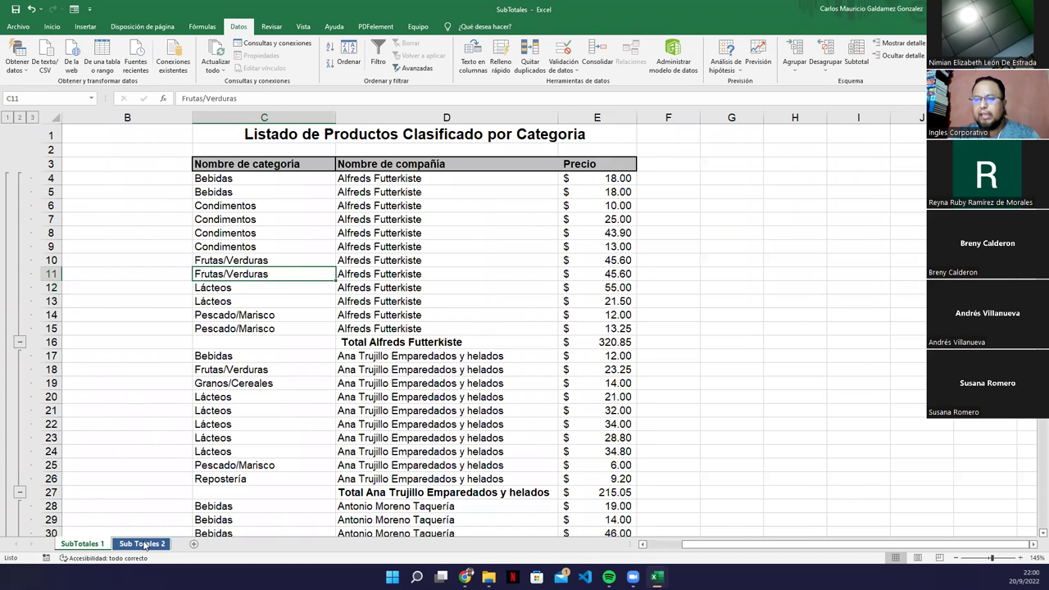
click(144, 544)
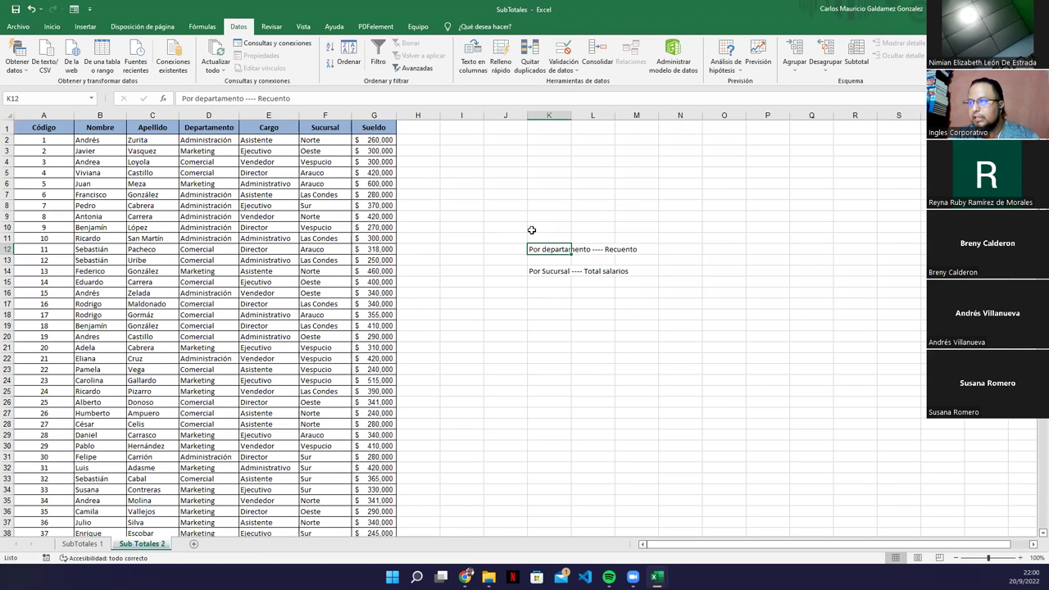
drag(529, 249, 533, 270)
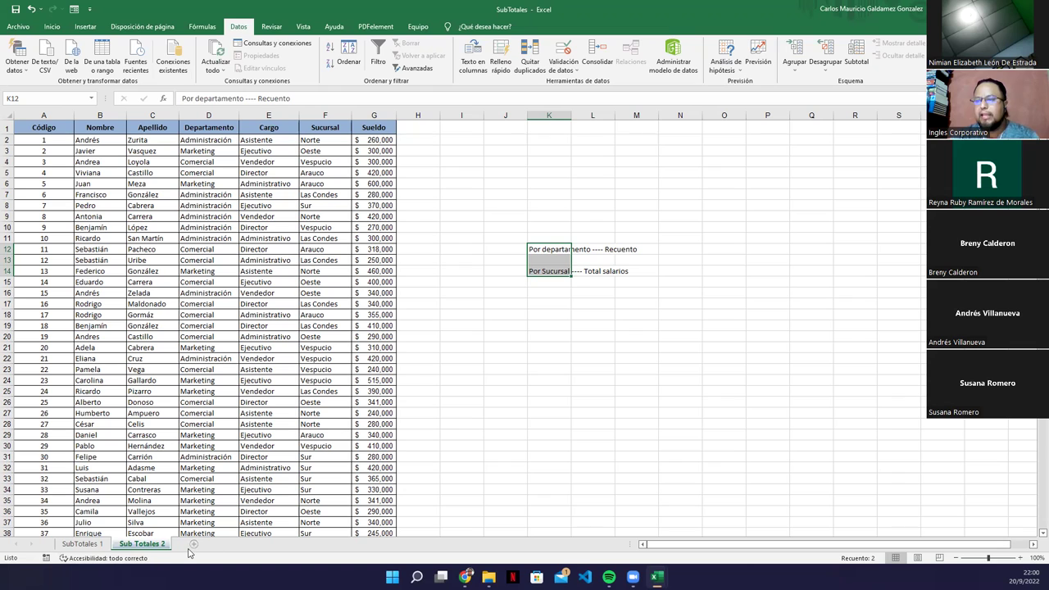
click(535, 250)
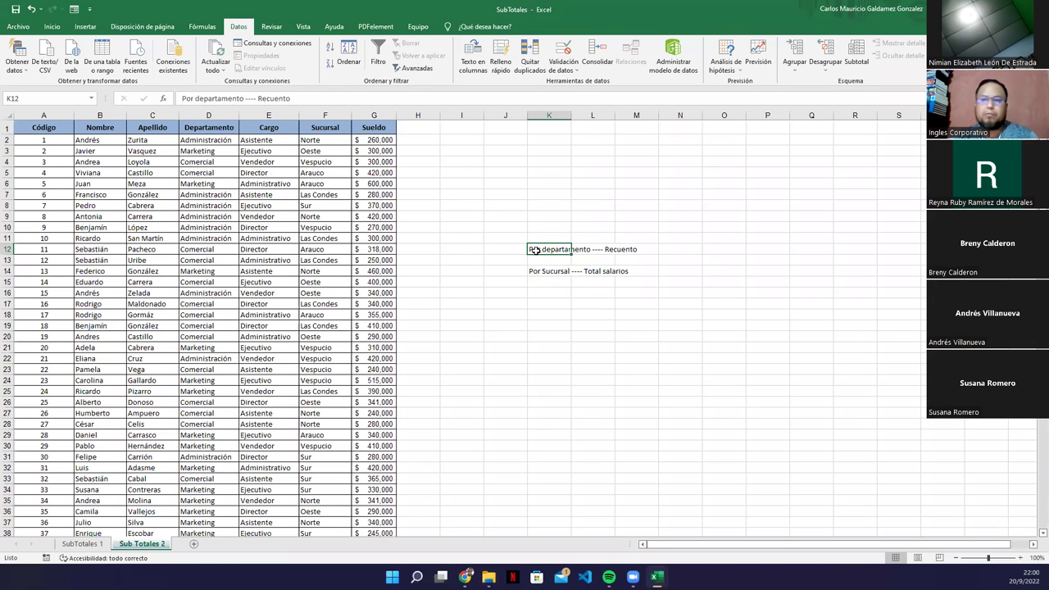
click(538, 276)
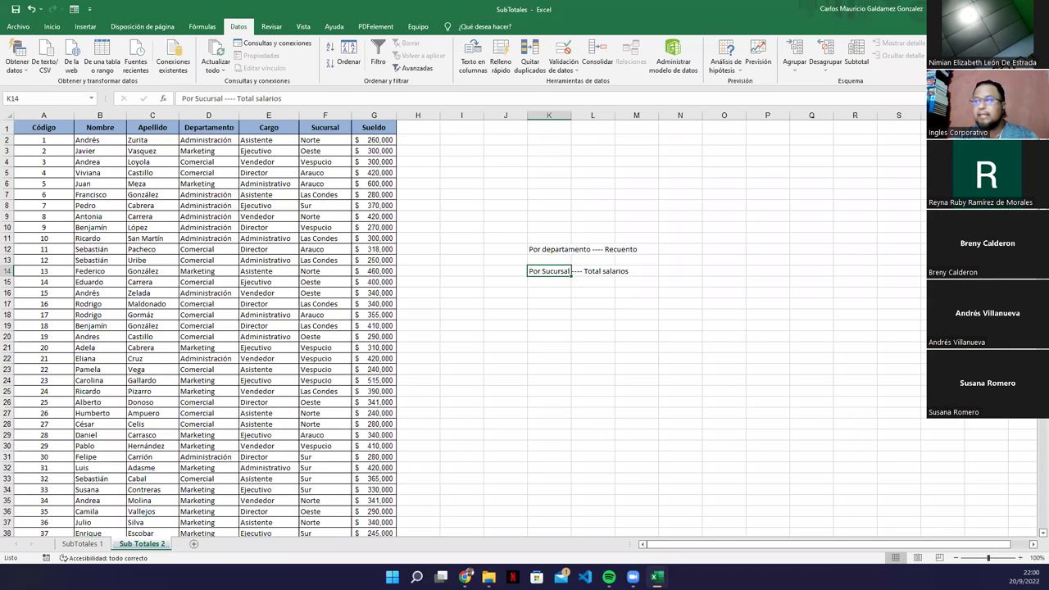
Step: Switch from the workbook to the full-screen Genially presentation showing the "Preguntas o consultas" slide
key(alt+Tab)
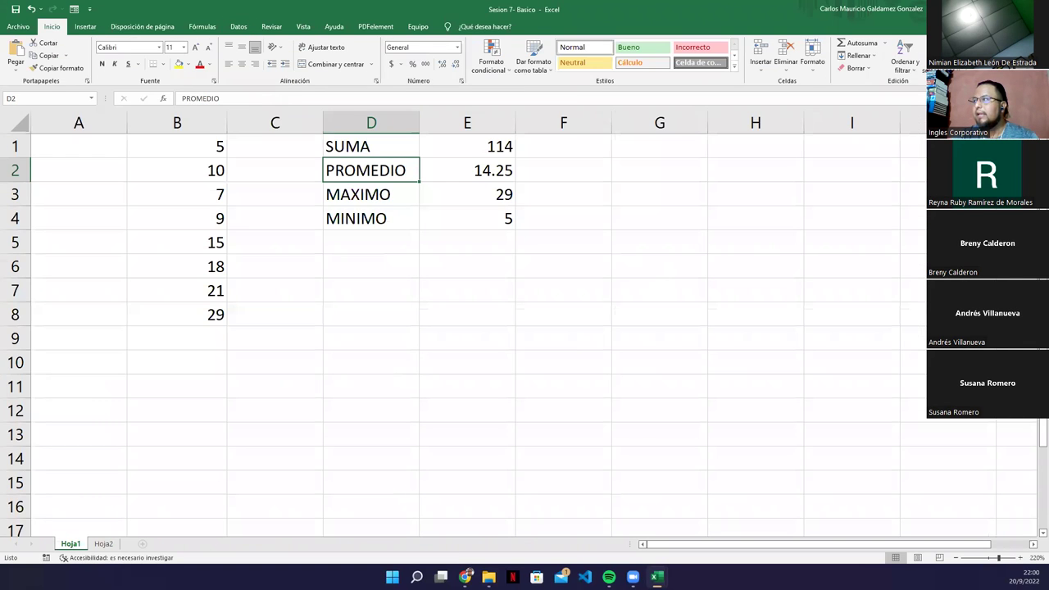
key(alt+Tab)
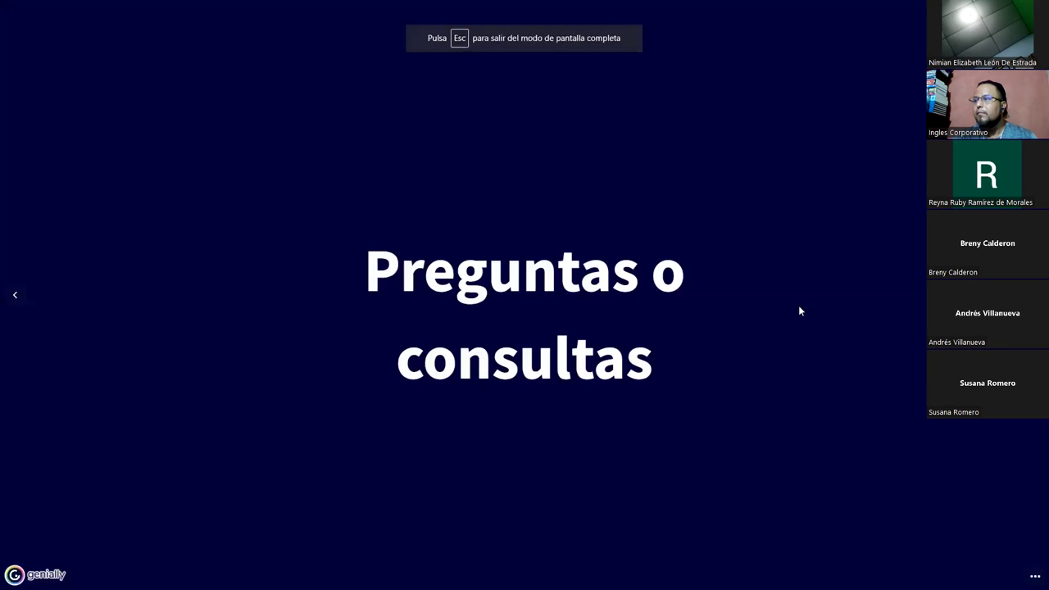